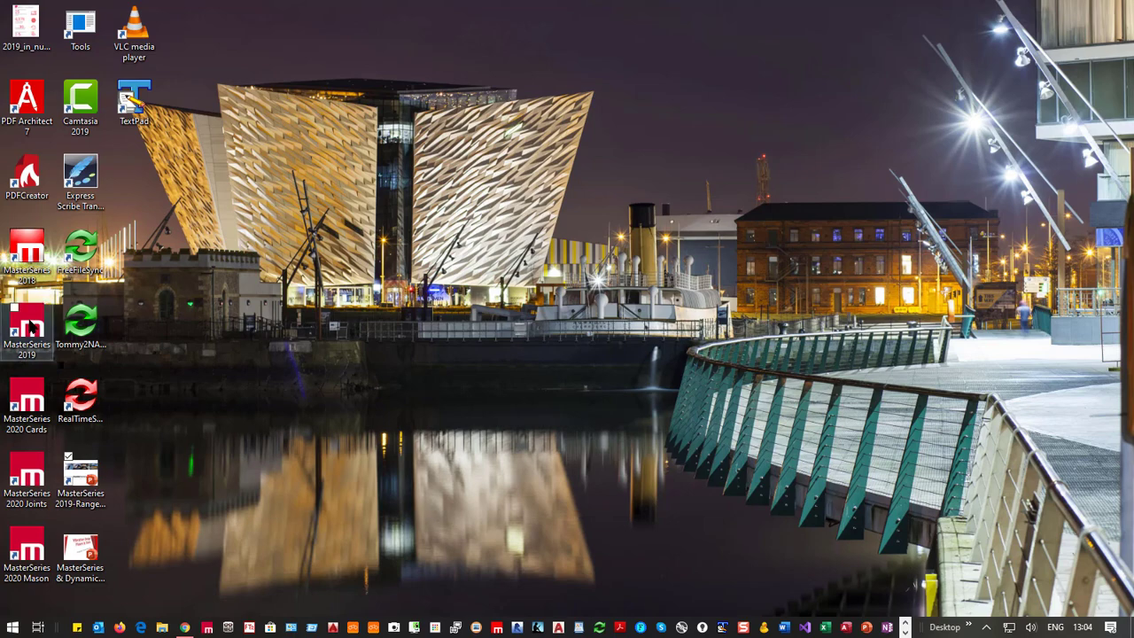
Step: Launch MasterSeries 2019 and log in with the MasterSeries-only licence option
double_click(29, 324)
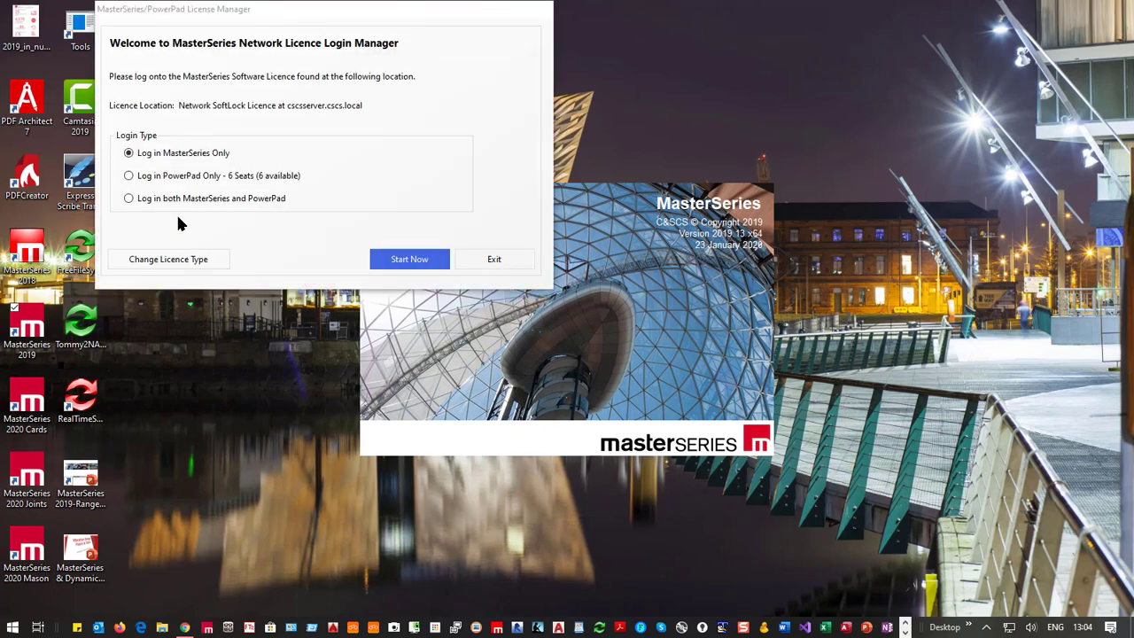
click(407, 261)
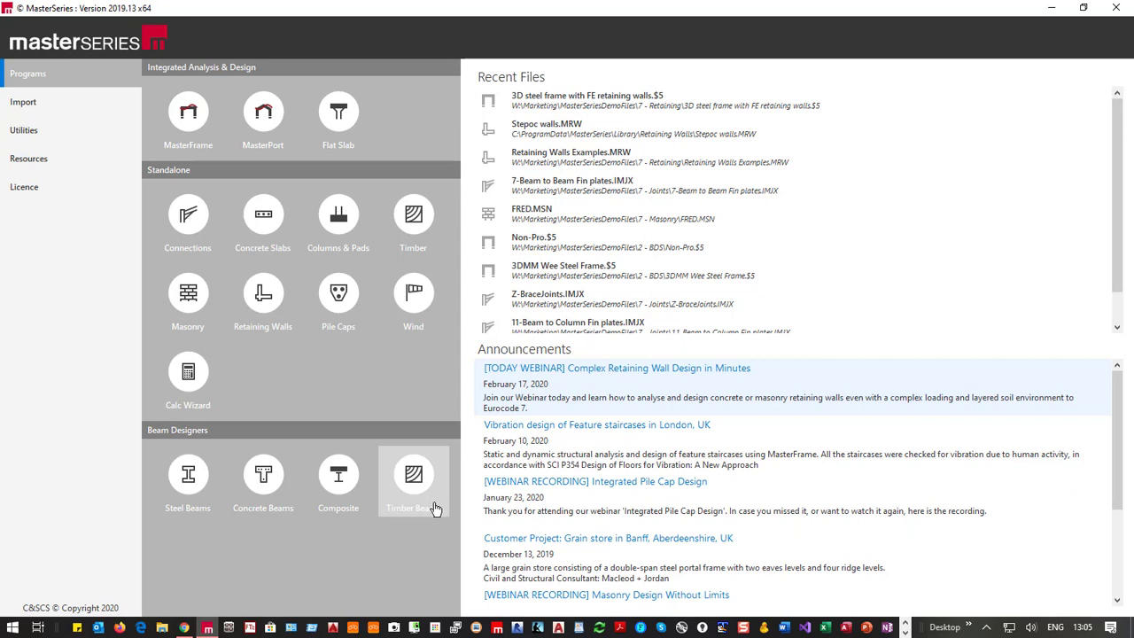
Step: Look through the Import, Utilities and Resources sections of the MasterSeries start screen
click(39, 98)
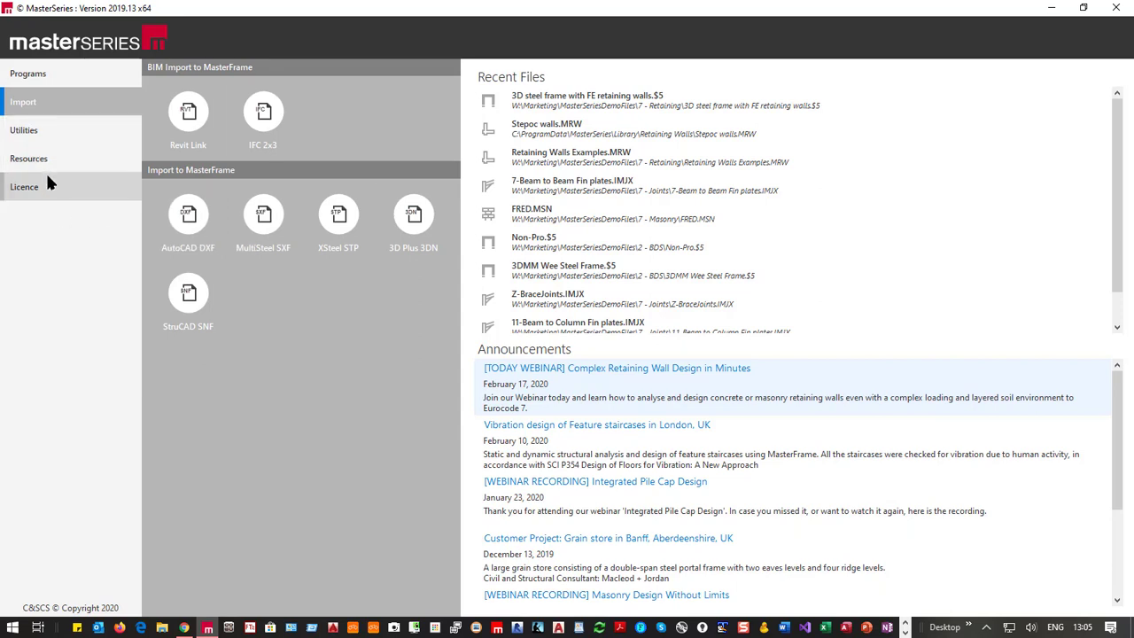
click(47, 128)
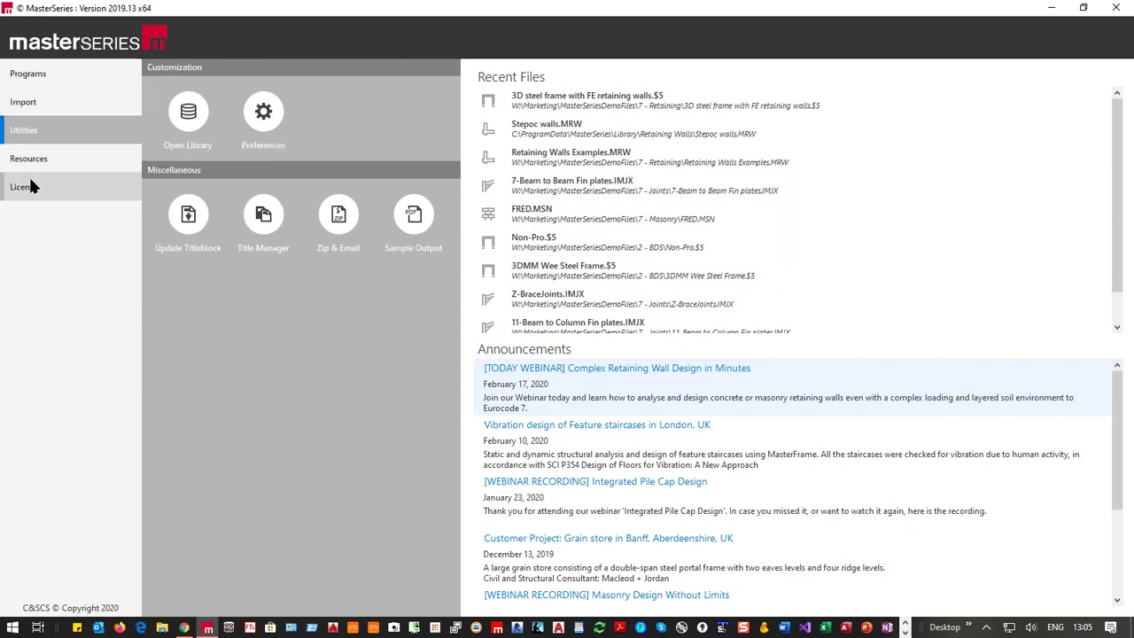
click(52, 158)
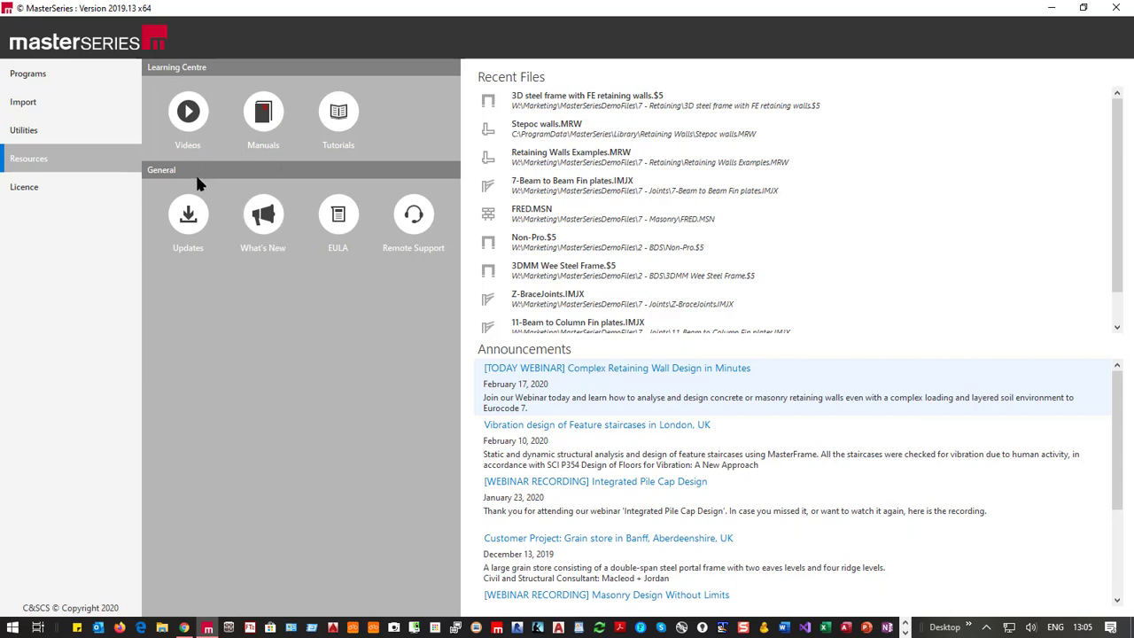
Step: Browse the installed Manuals folder, previewing the MasterKey Retaining Walls design manual, and look over the Tutorials folder
click(278, 108)
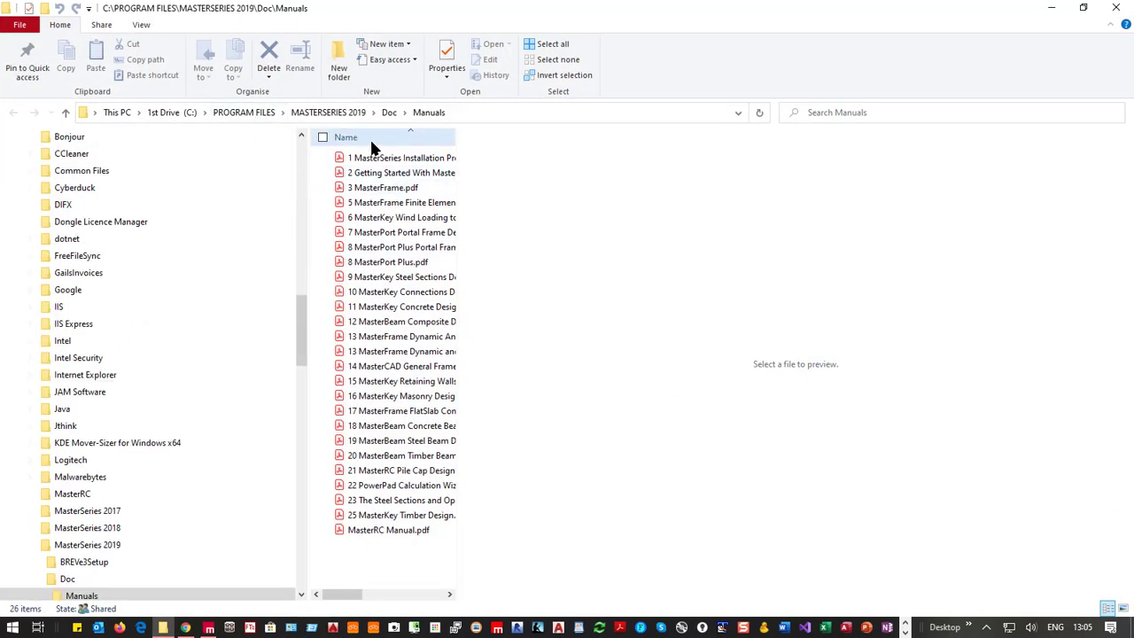
drag(458, 133, 631, 147)
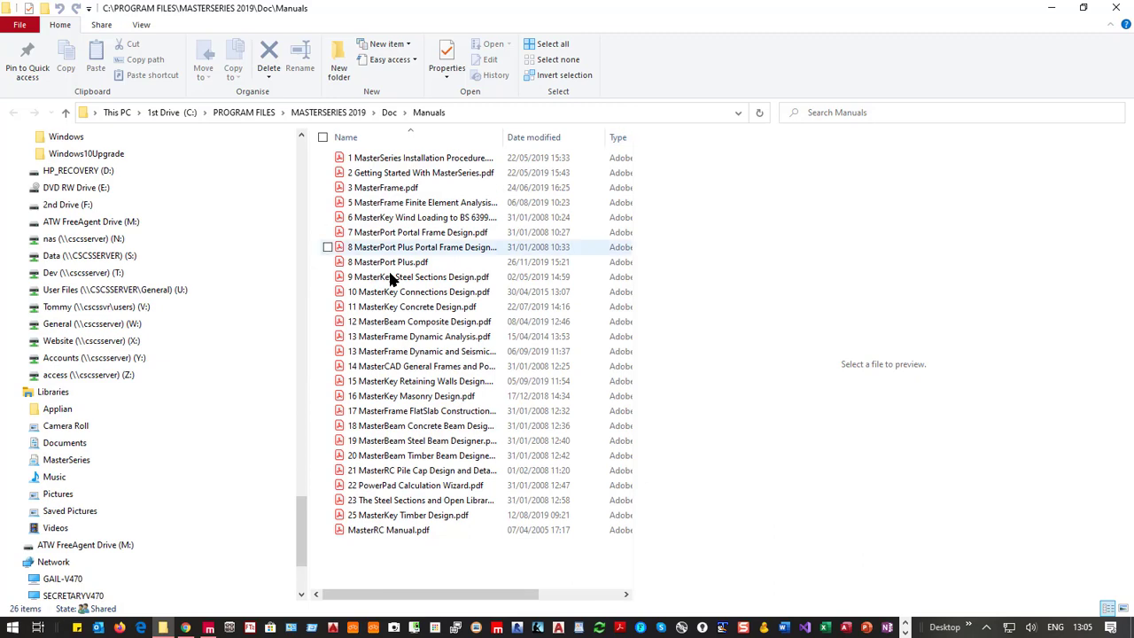
click(405, 383)
scroll(766, 342, down, 10)
scroll(767, 342, up, 10)
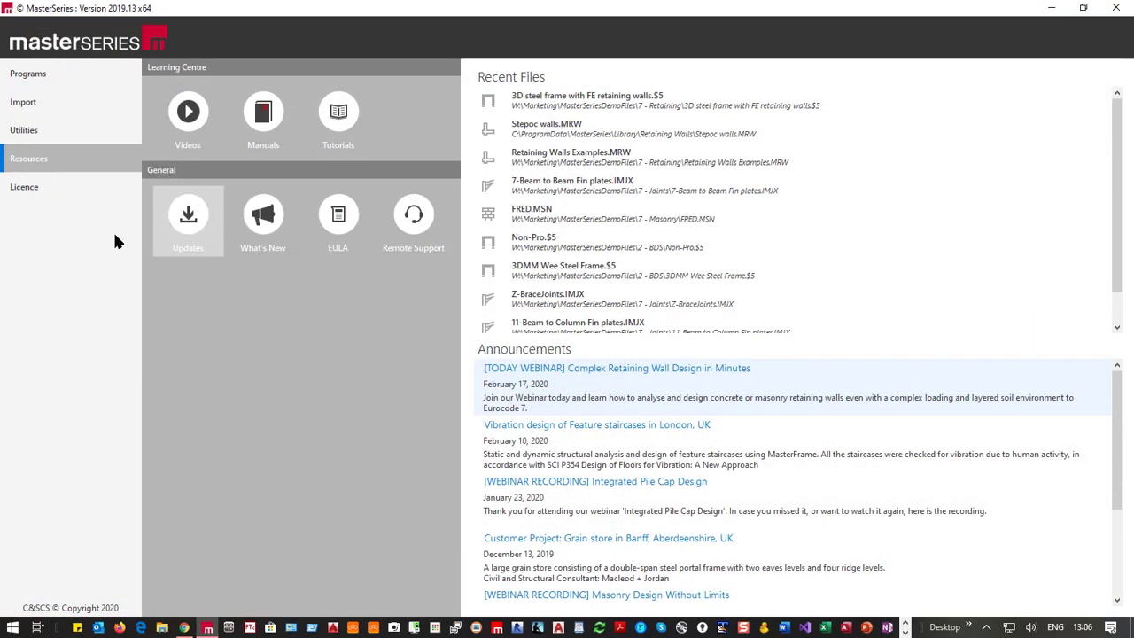
click(344, 122)
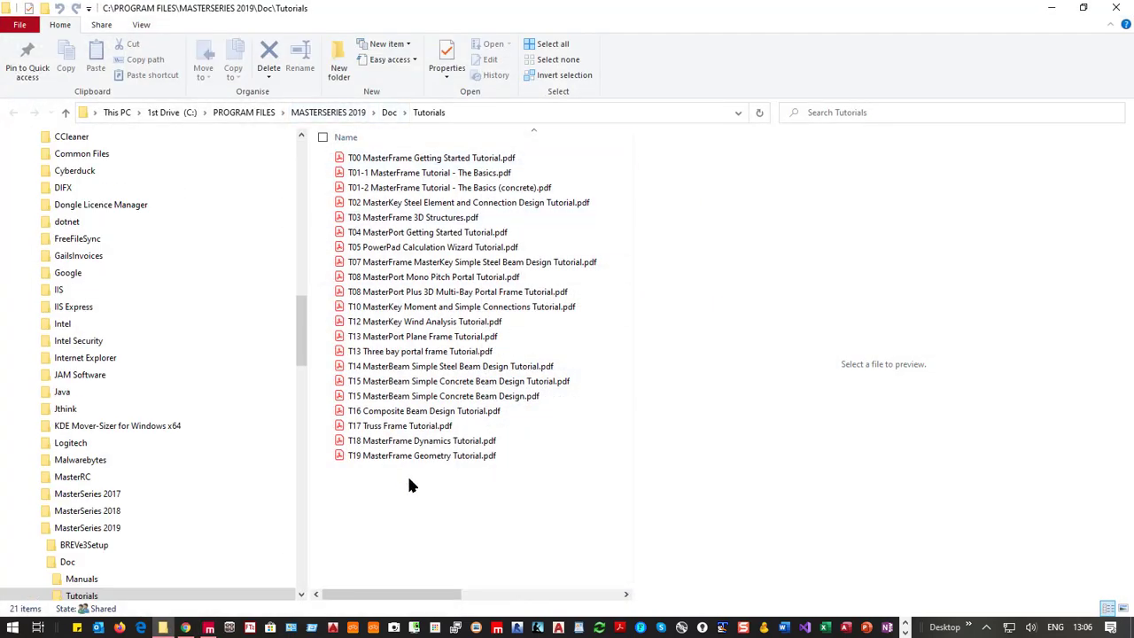
click(1117, 7)
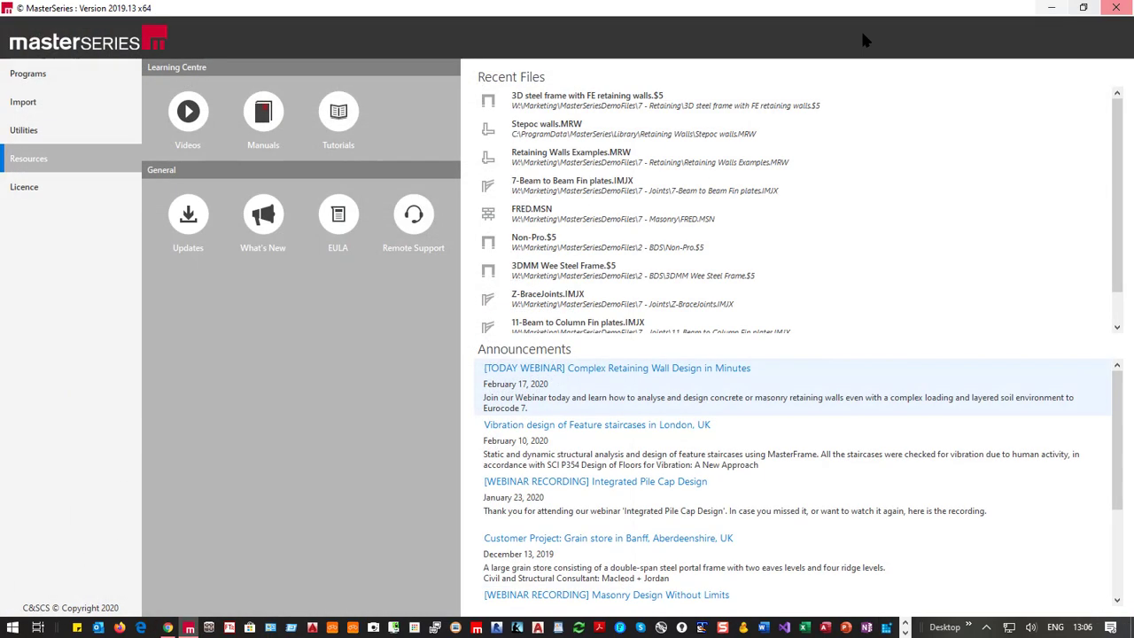
Step: Open the online video guides and look through the Retaining Walls videos listed under Getting Started
click(188, 113)
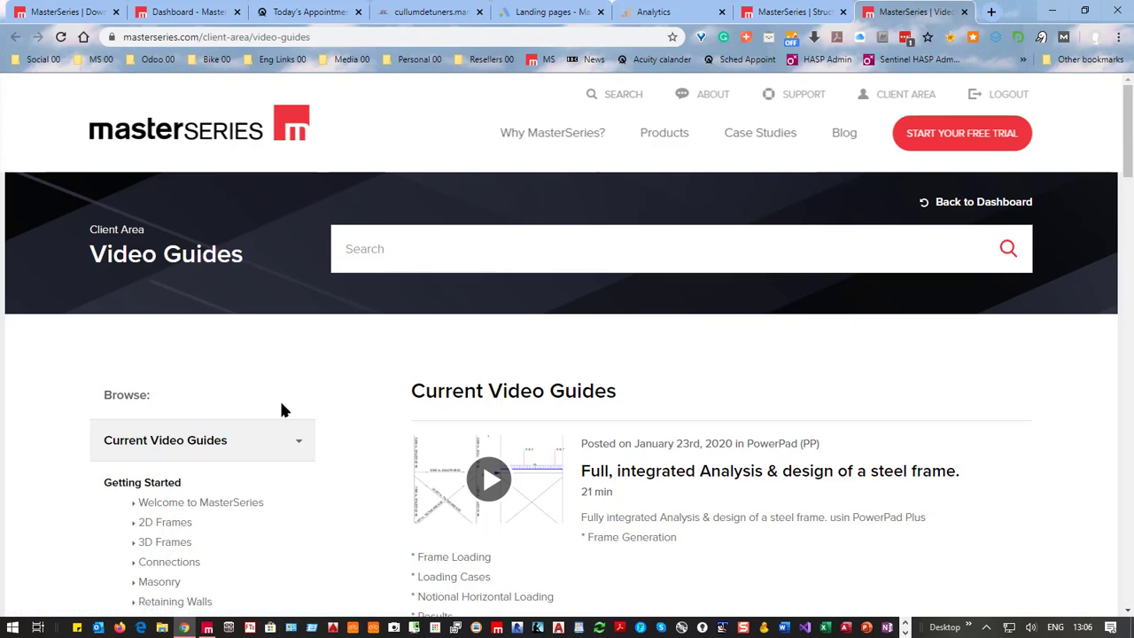
scroll(281, 404, down, 3)
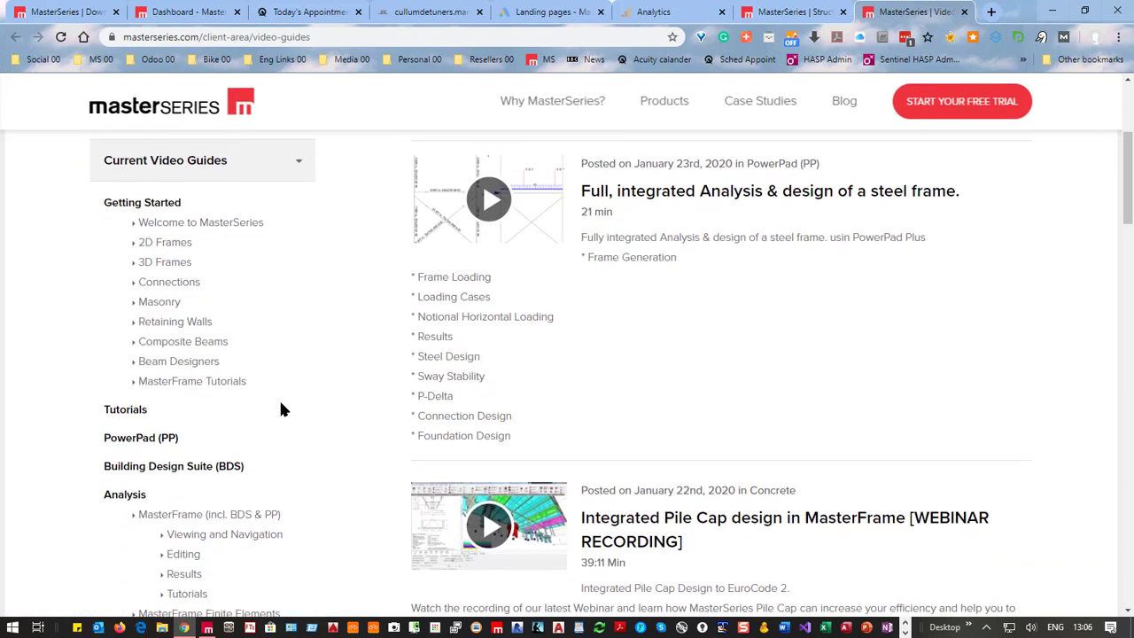
scroll(280, 404, up, 2)
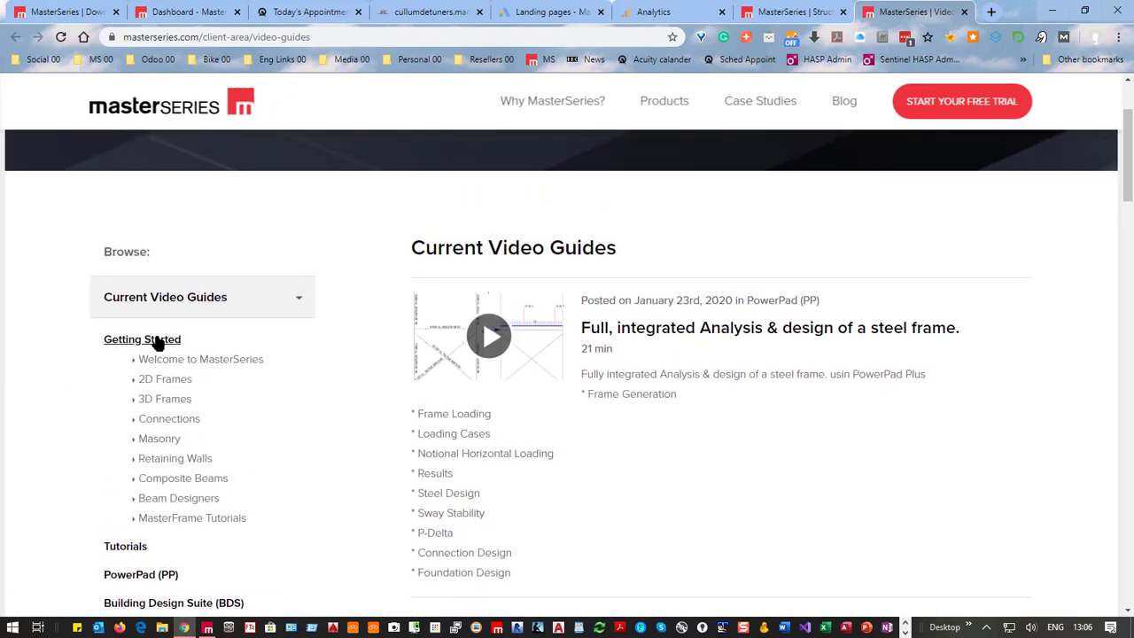
click(174, 461)
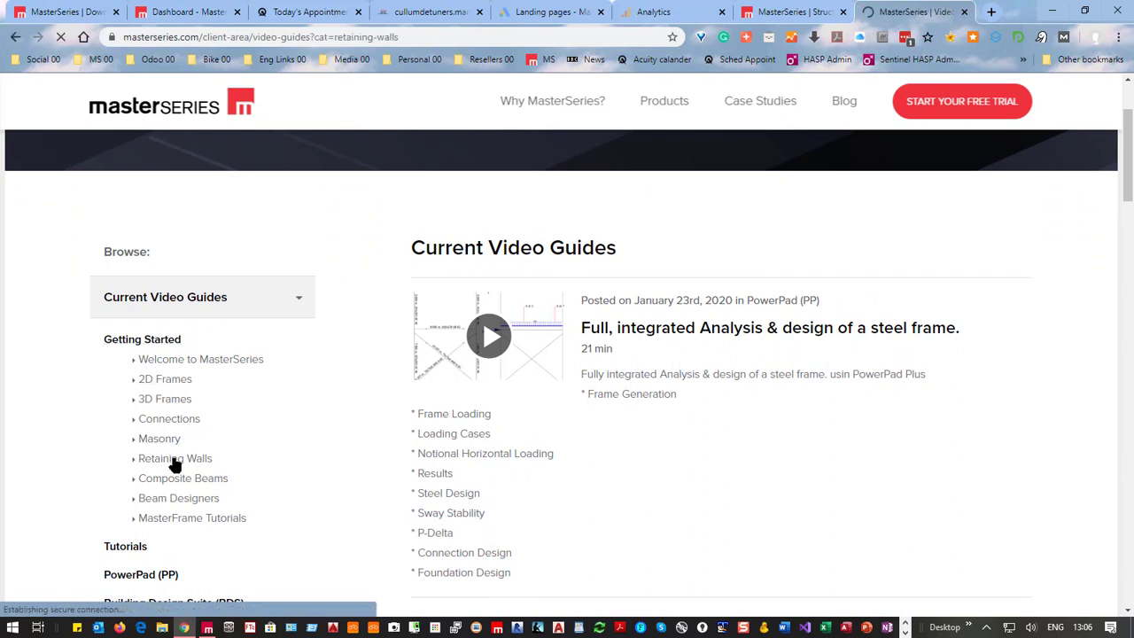
scroll(754, 405, down, 3)
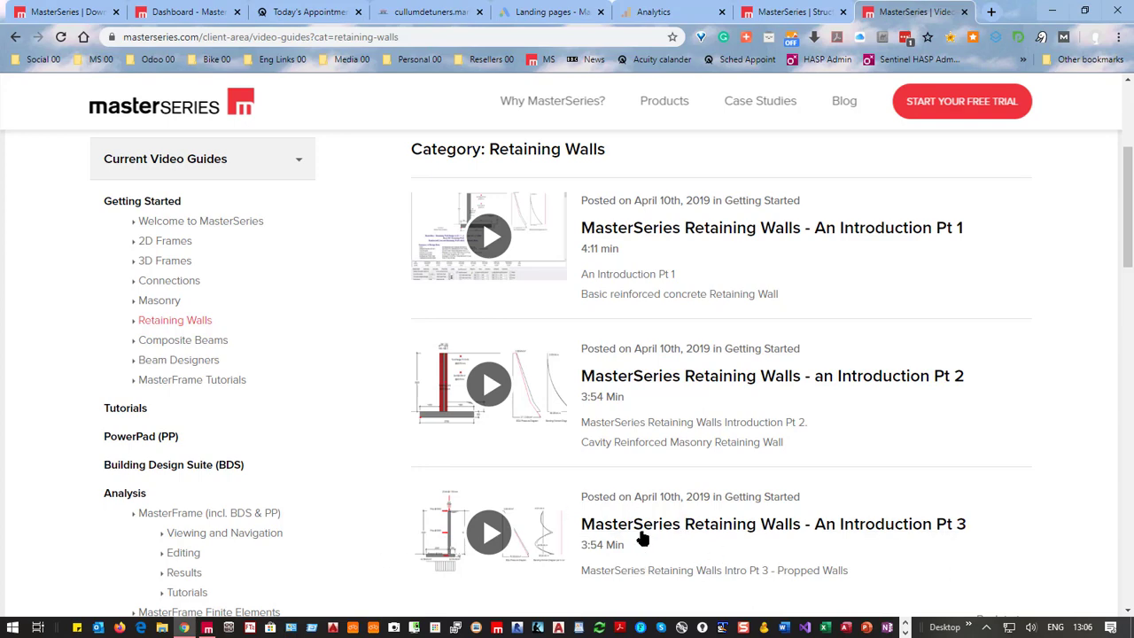
scroll(714, 534, down, 2)
scroll(717, 534, up, 2)
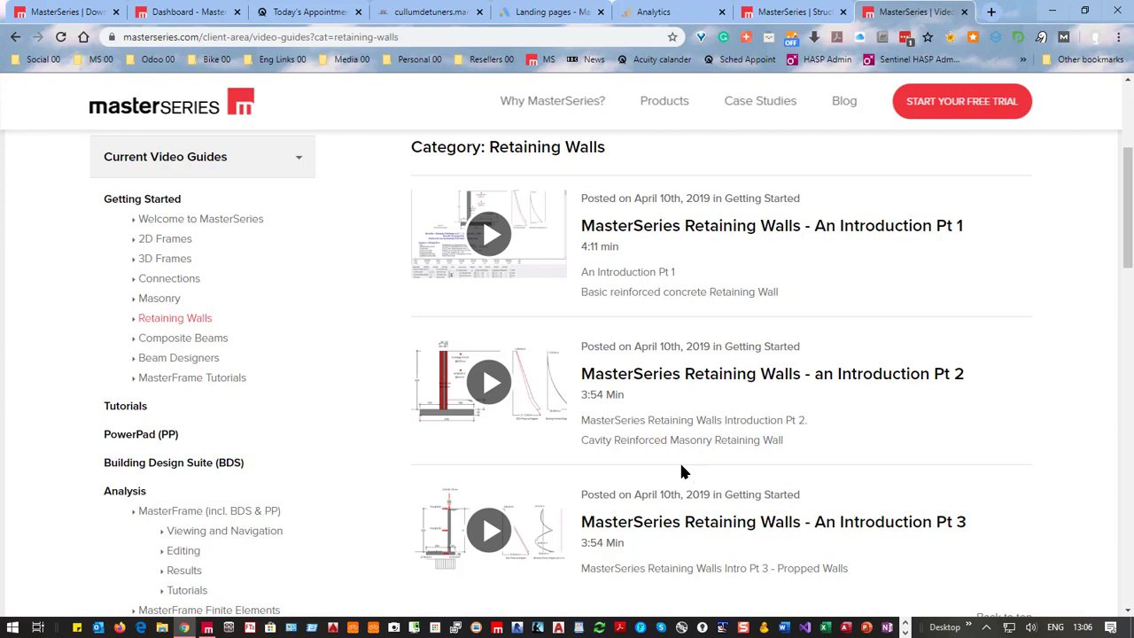
scroll(203, 431, down, 3)
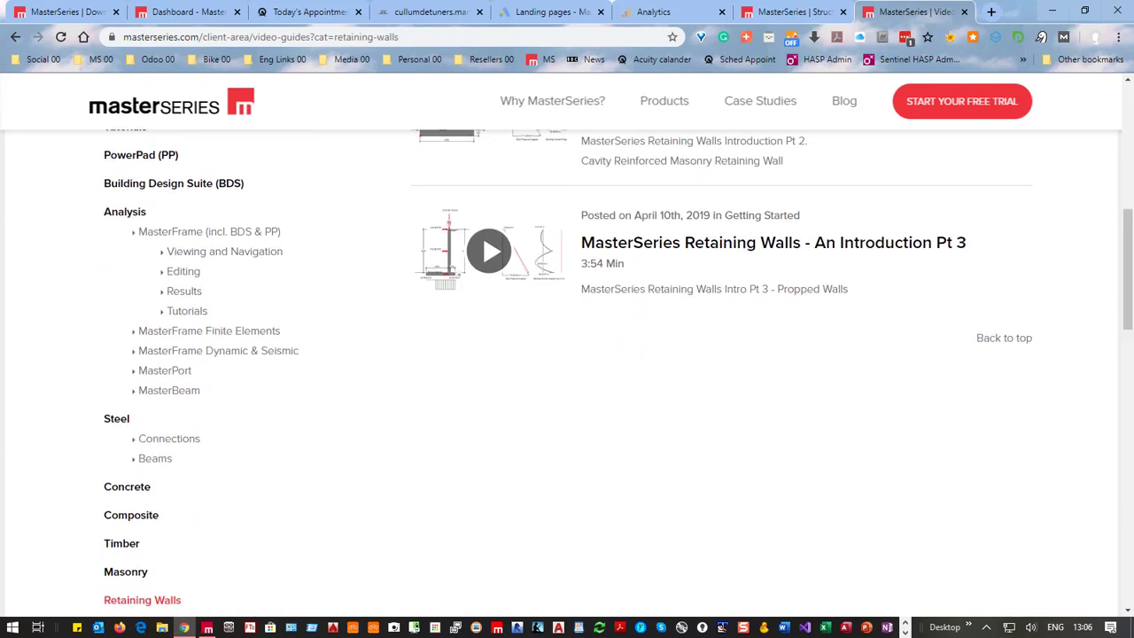
Step: Open the main Retaining Walls video category and examine the other guide categories and filter tags
scroll(127, 580, down, 5)
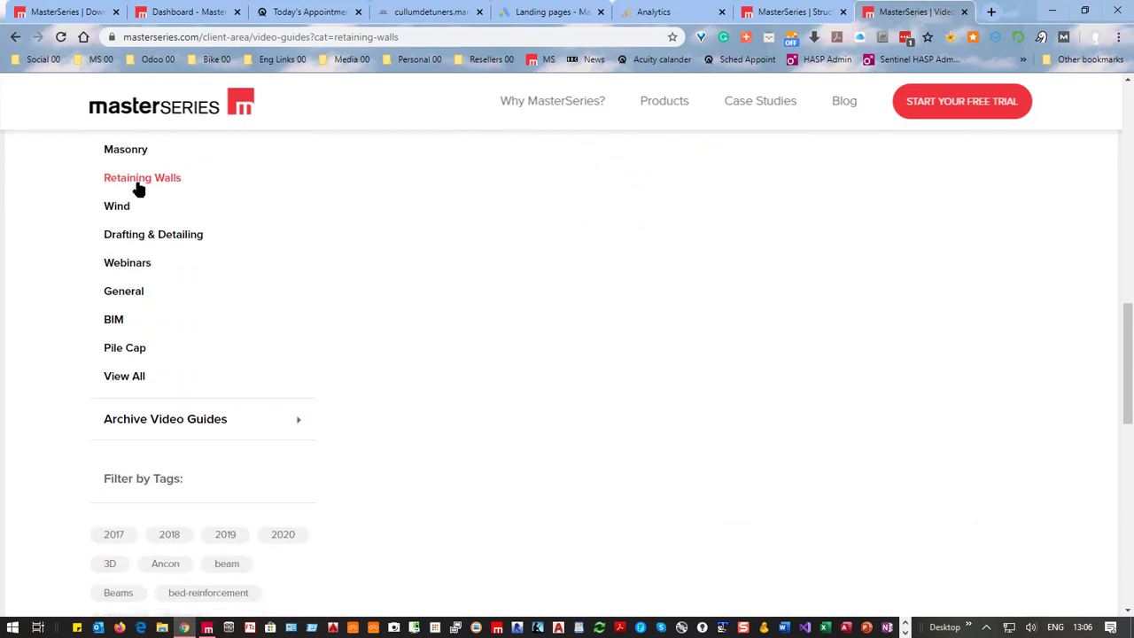
click(136, 174)
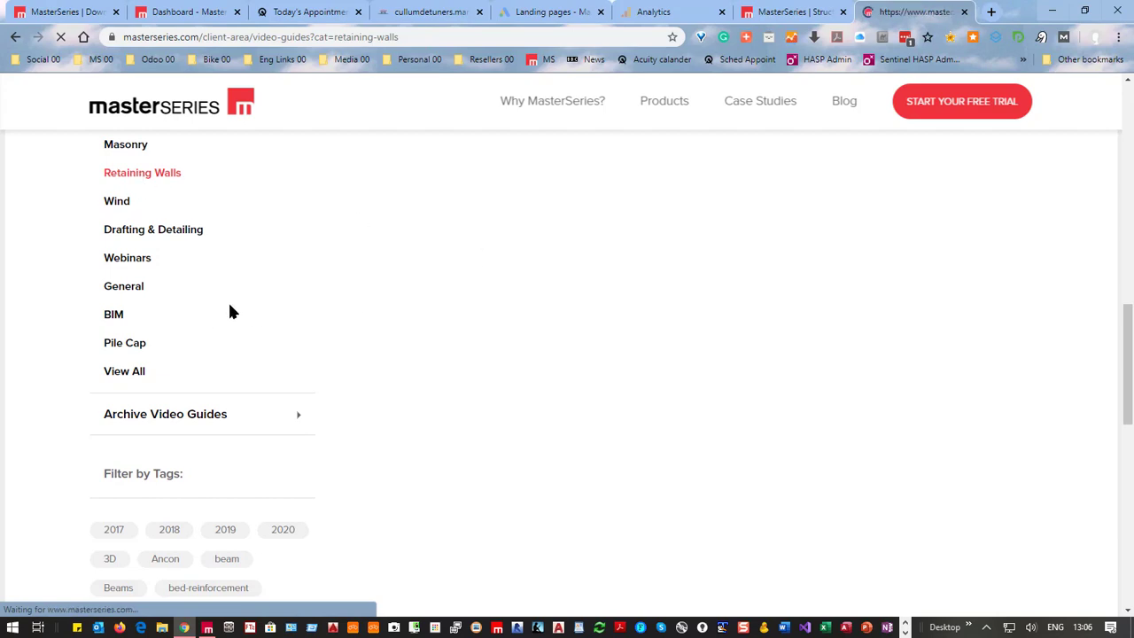
scroll(722, 459, down, 8)
scroll(716, 456, up, 4)
scroll(208, 474, up, 1)
scroll(209, 474, down, 6)
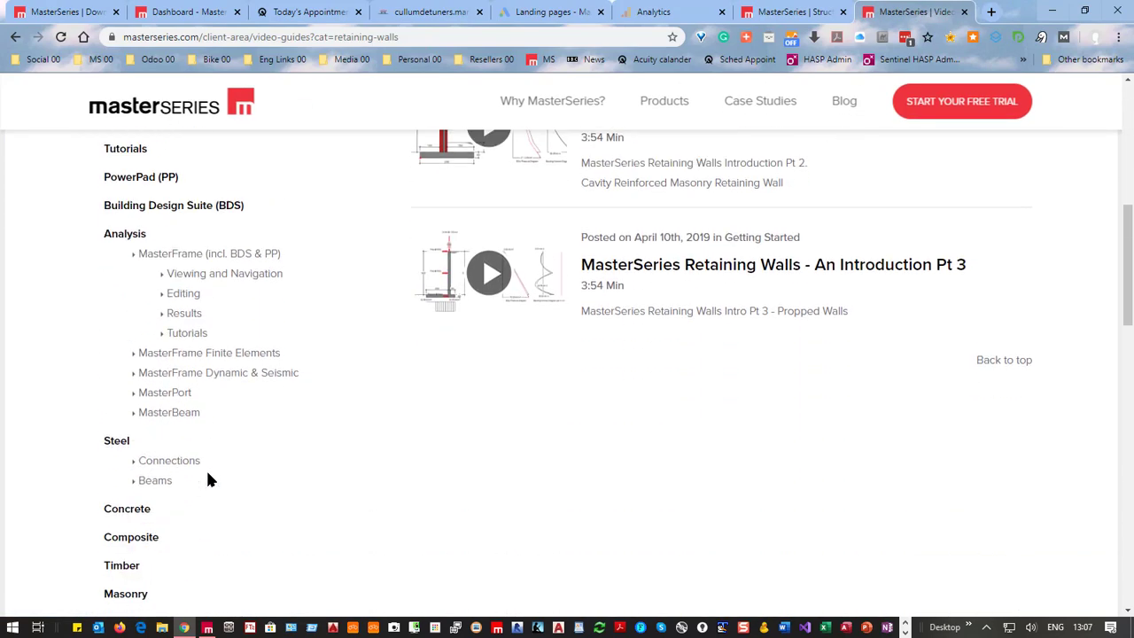
scroll(133, 484, up, 3)
scroll(131, 485, down, 3)
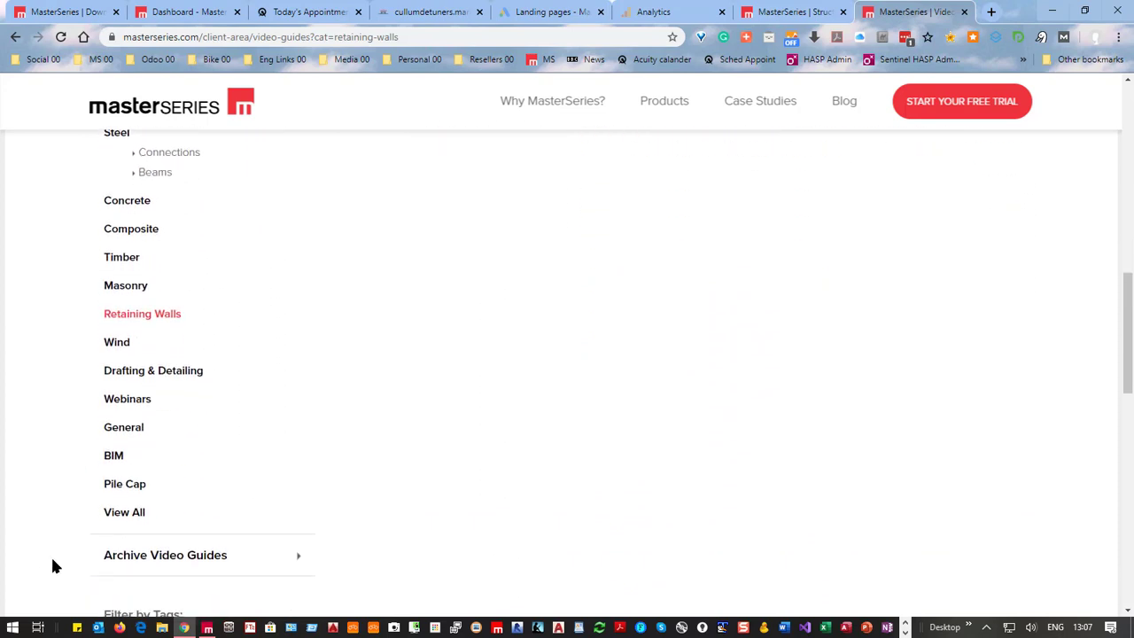
Step: Show the Webinars category of the video guides and look through its recordings
click(137, 399)
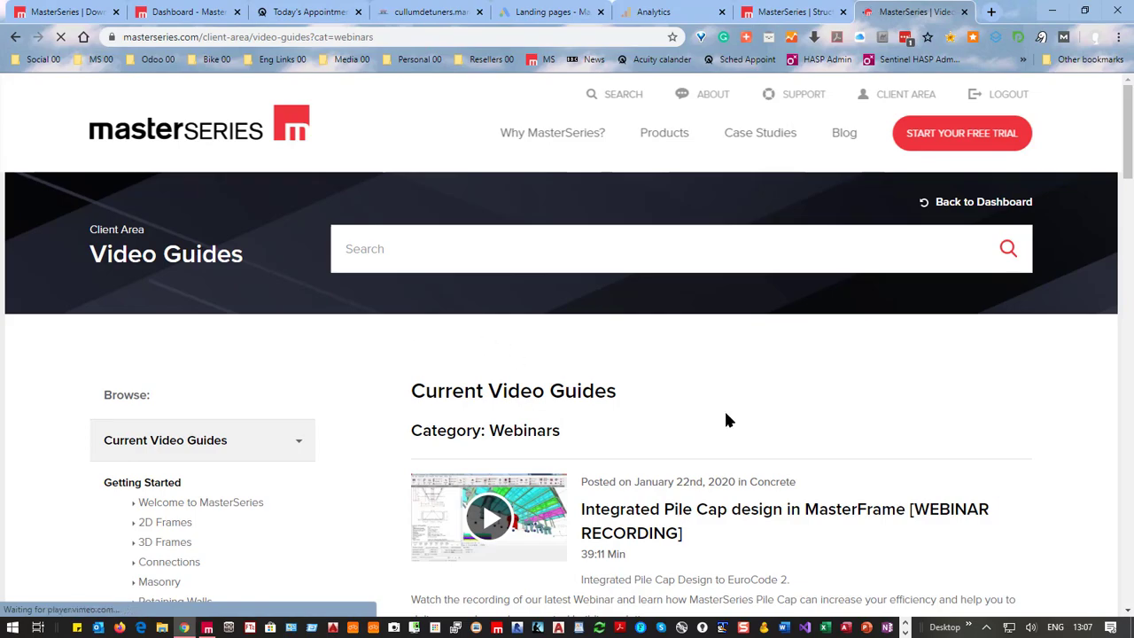
scroll(789, 424, down, 3)
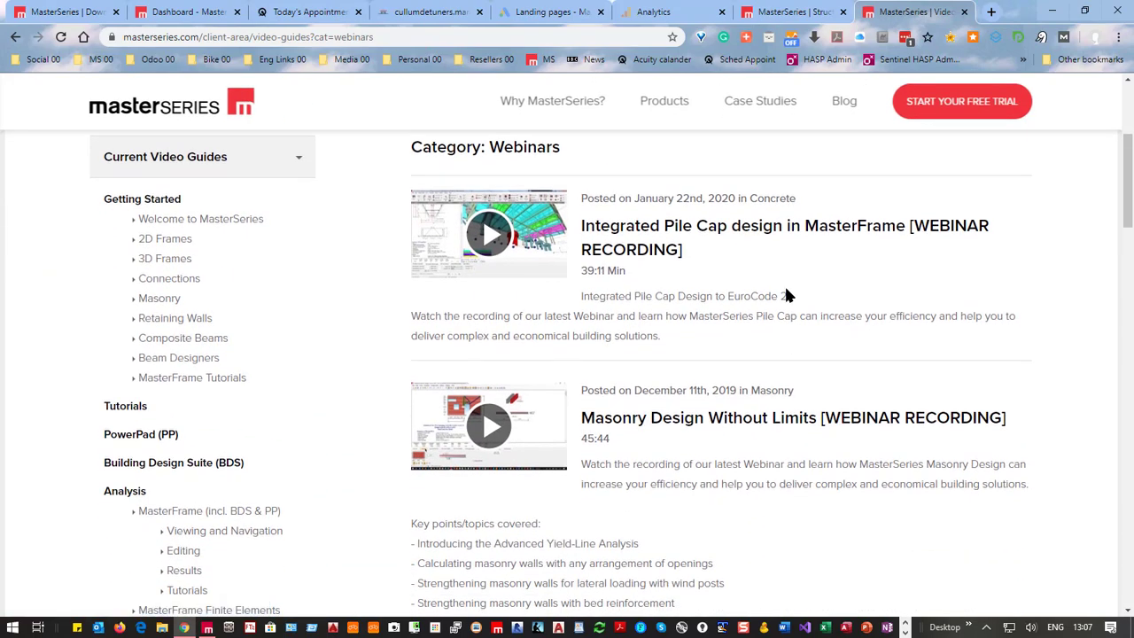
scroll(785, 284, down, 20)
scroll(787, 292, down, 5)
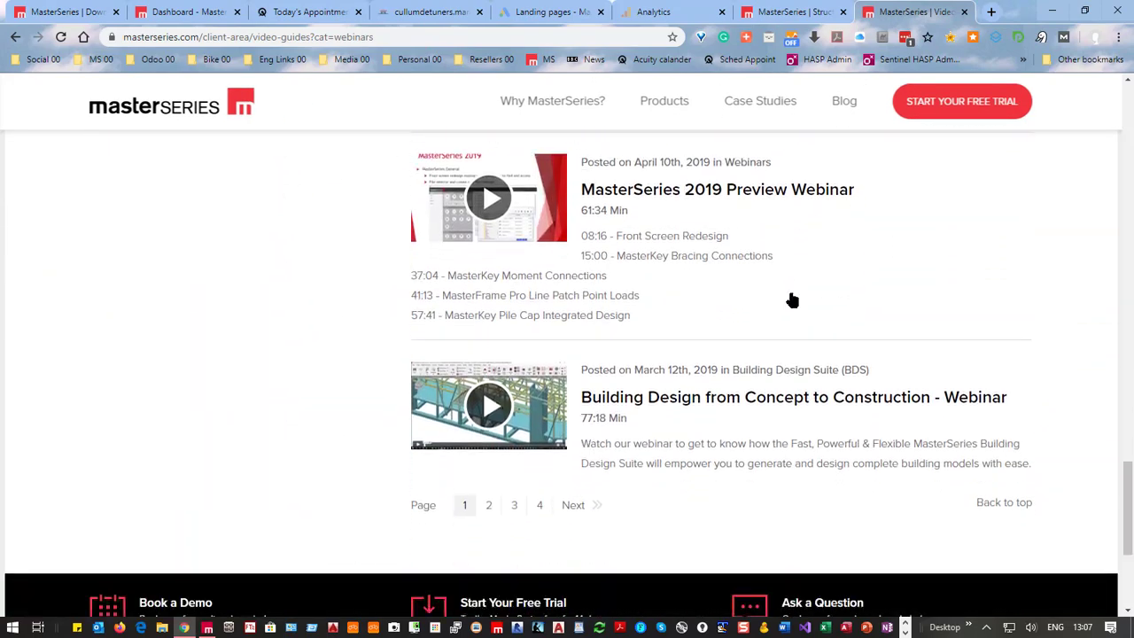
scroll(789, 299, up, 5)
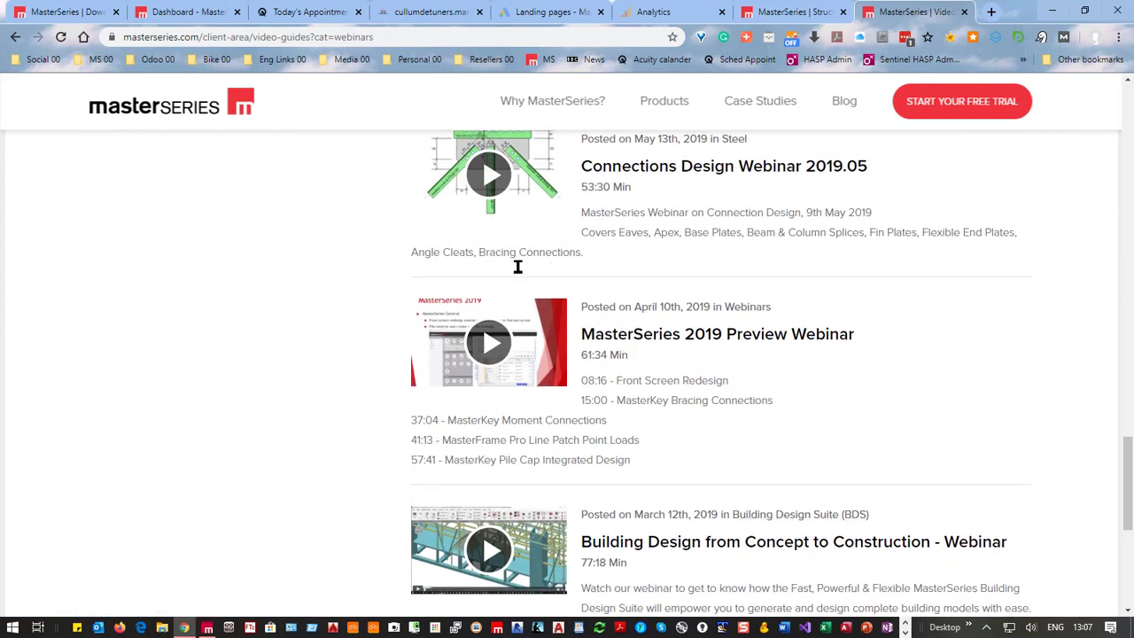
scroll(652, 398, up, 1)
scroll(620, 364, up, 5)
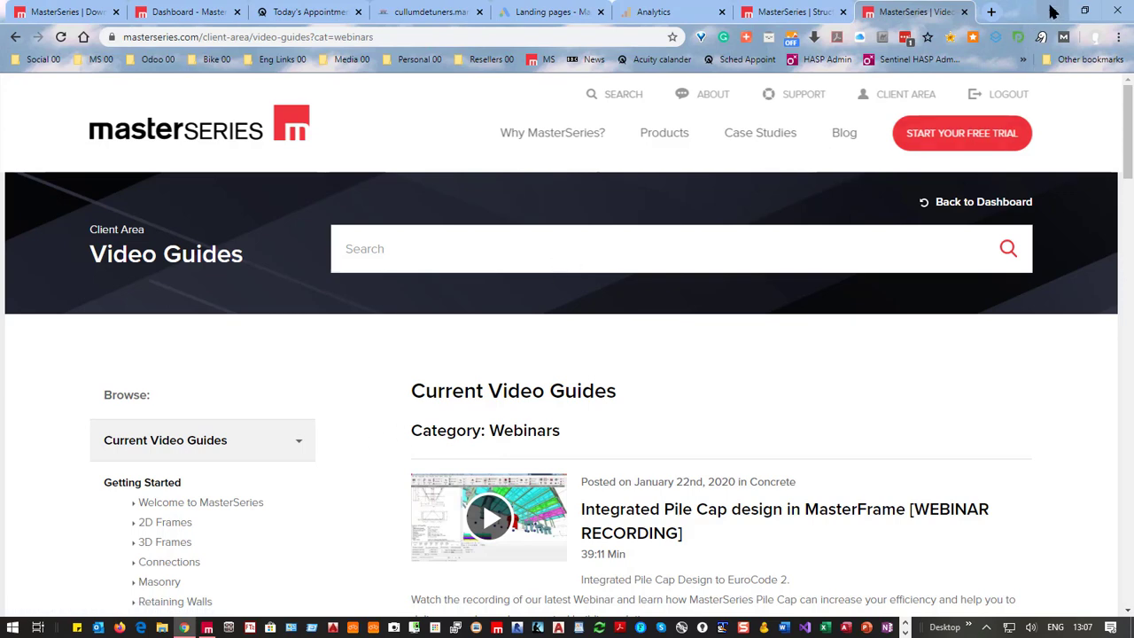
Step: View the website's Support page with its request form and web meeting options, and return to MasterSeries
click(803, 96)
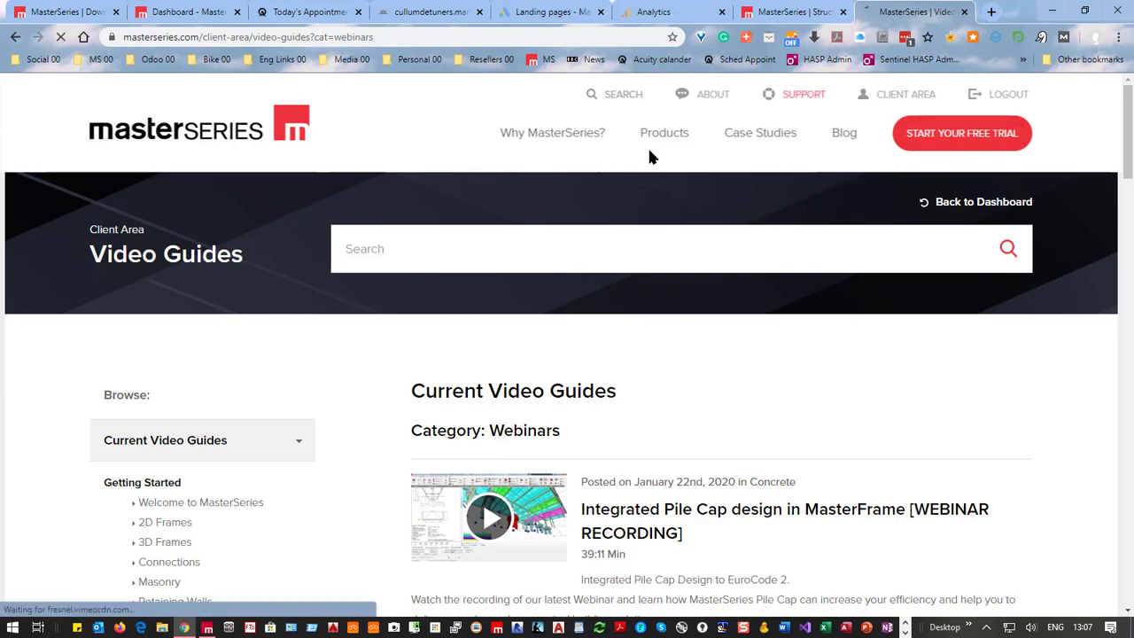
scroll(695, 337, down, 7)
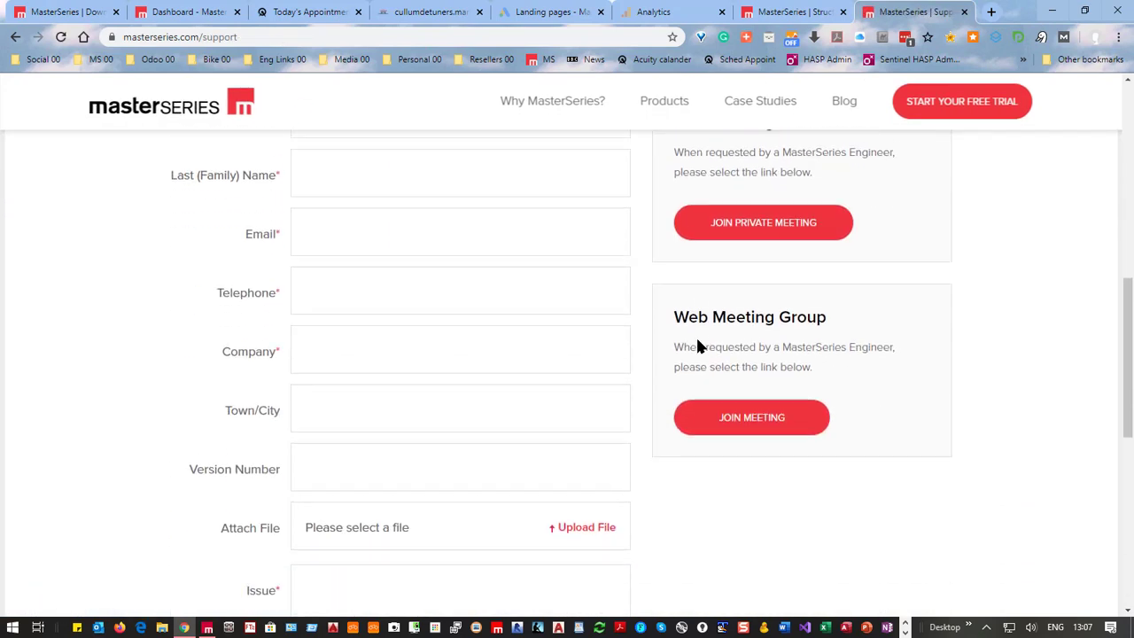
scroll(513, 246, down, 3)
scroll(553, 311, up, 10)
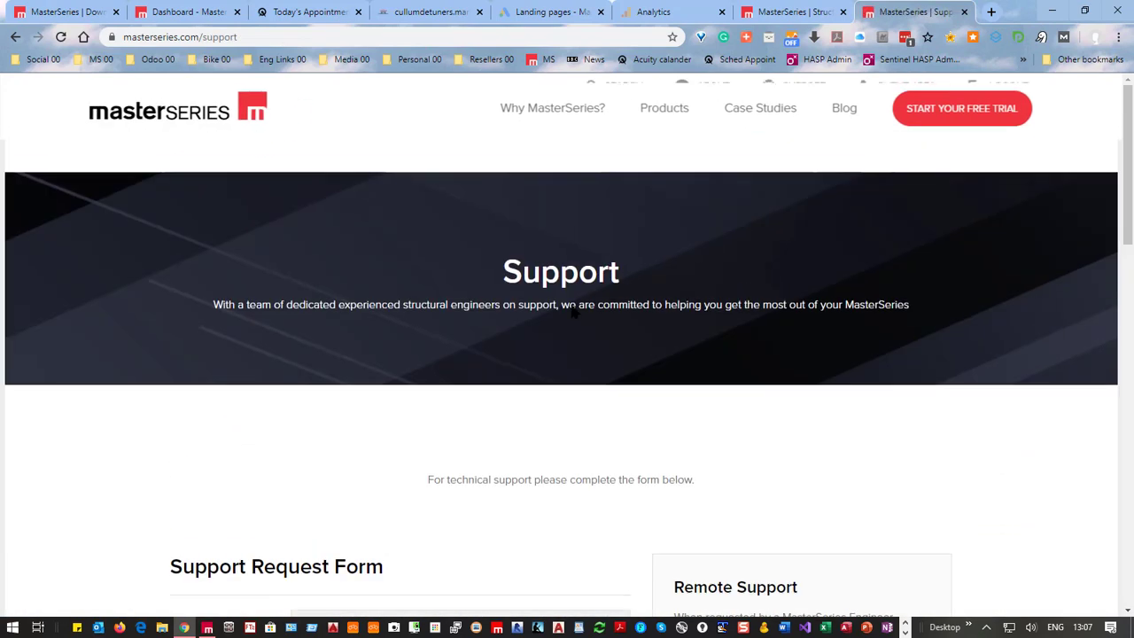
click(1055, 13)
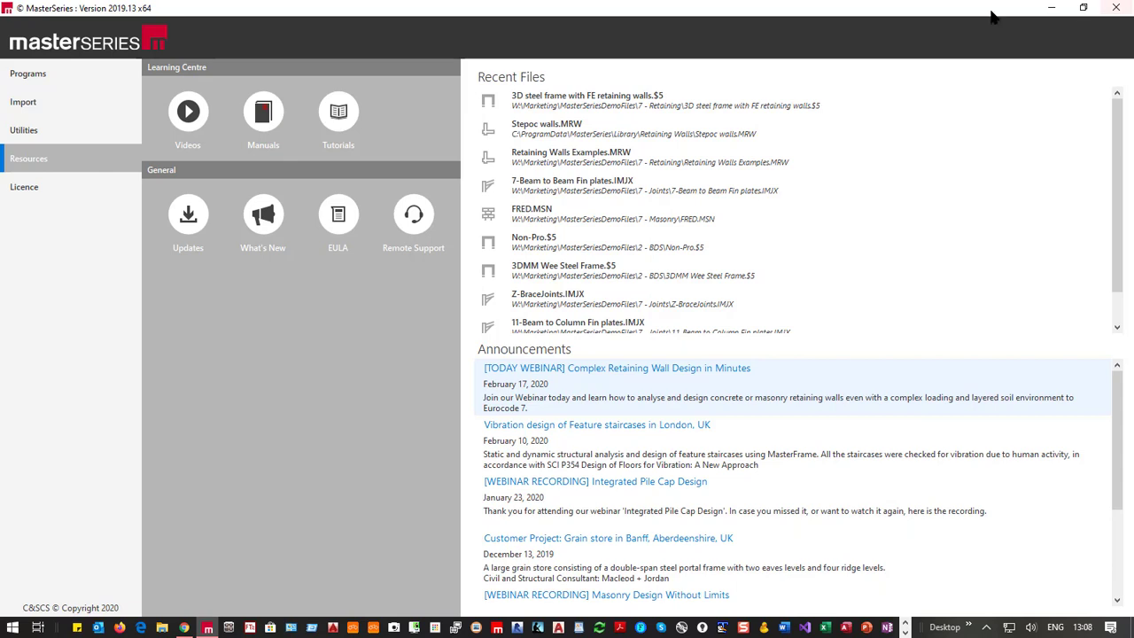
Step: Start the standalone Retaining Walls program and open Retaining Walls Examples.MRW from the 7 - Retaining folder
click(28, 76)
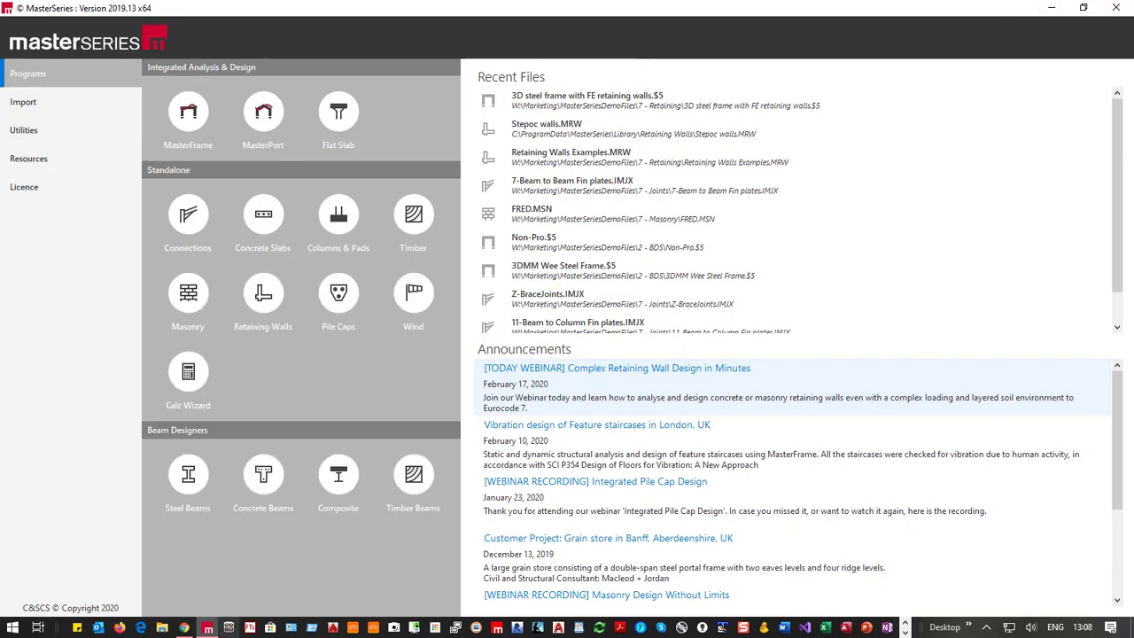
click(262, 299)
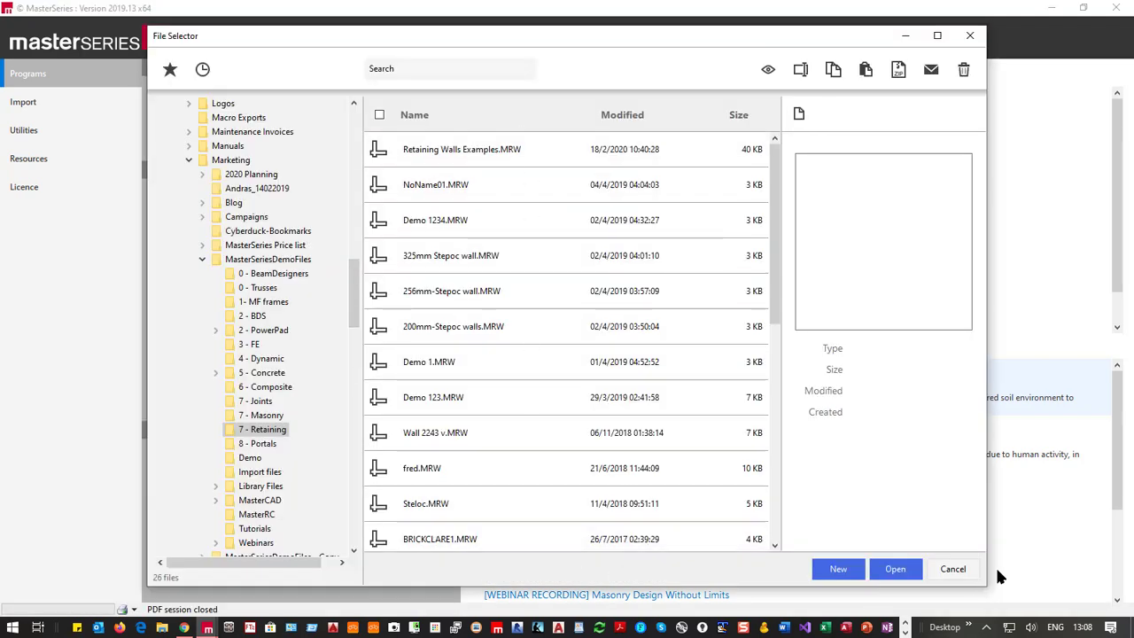
click(443, 148)
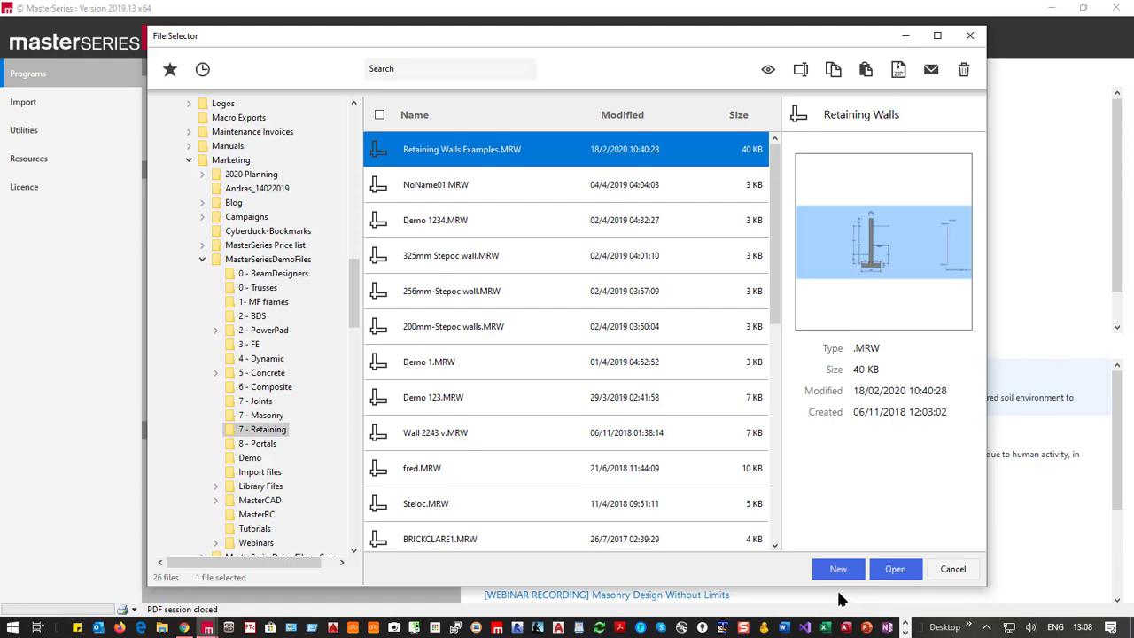
click(895, 569)
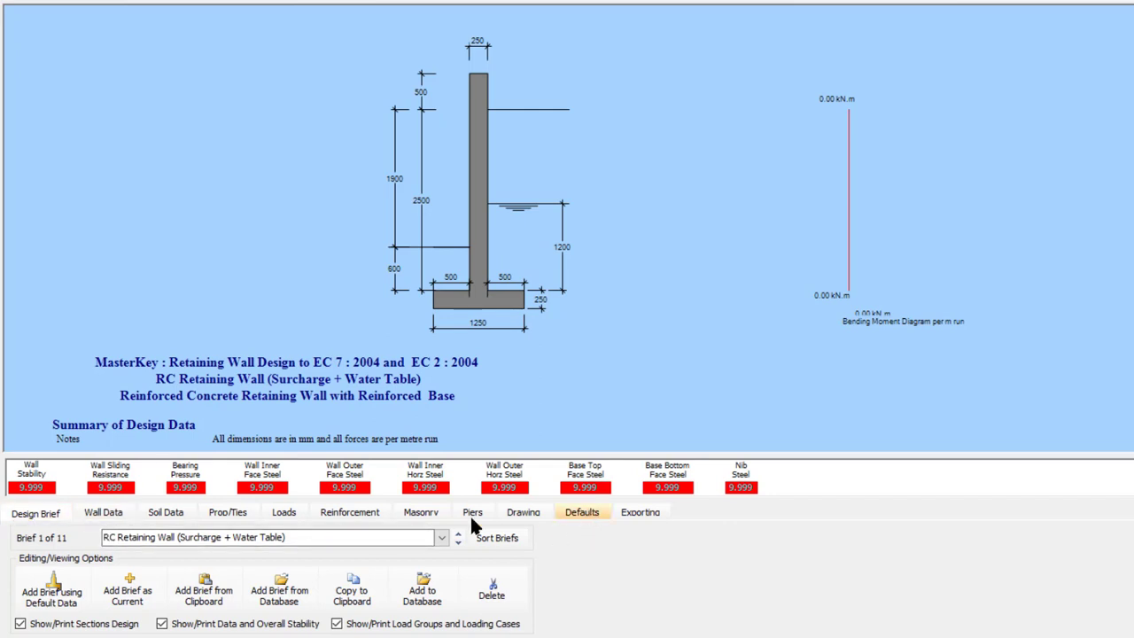
Step: Show the soil data of the RC Retaining Wall (Surcharge + Water Table) brief
click(168, 513)
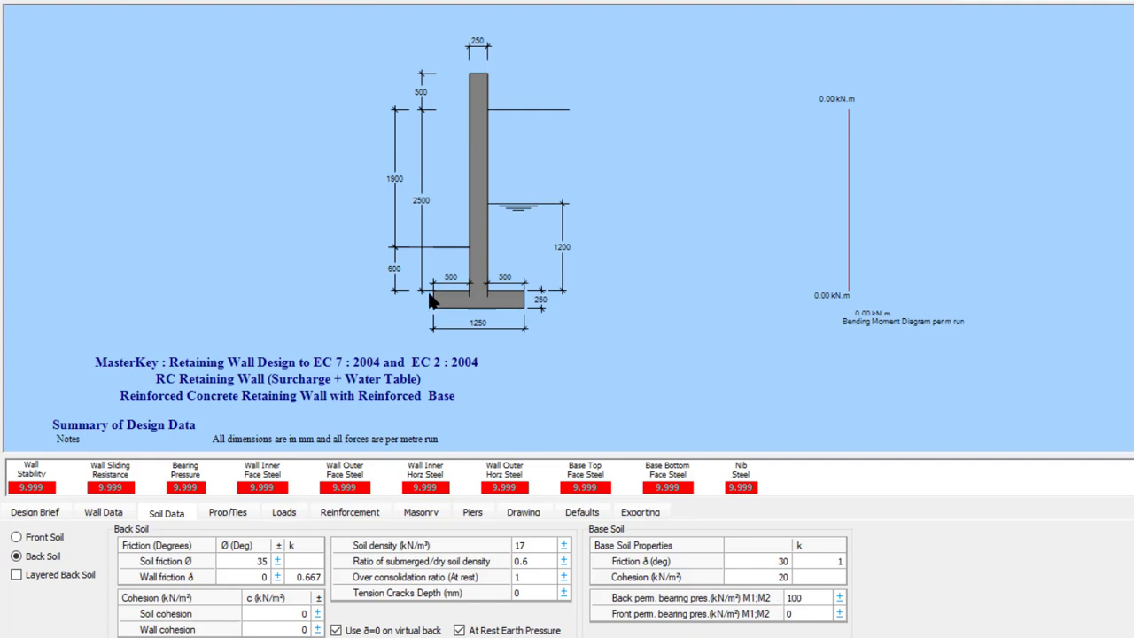
Step: Show the back permissible bearing pressure and the list of available design codes
click(812, 598)
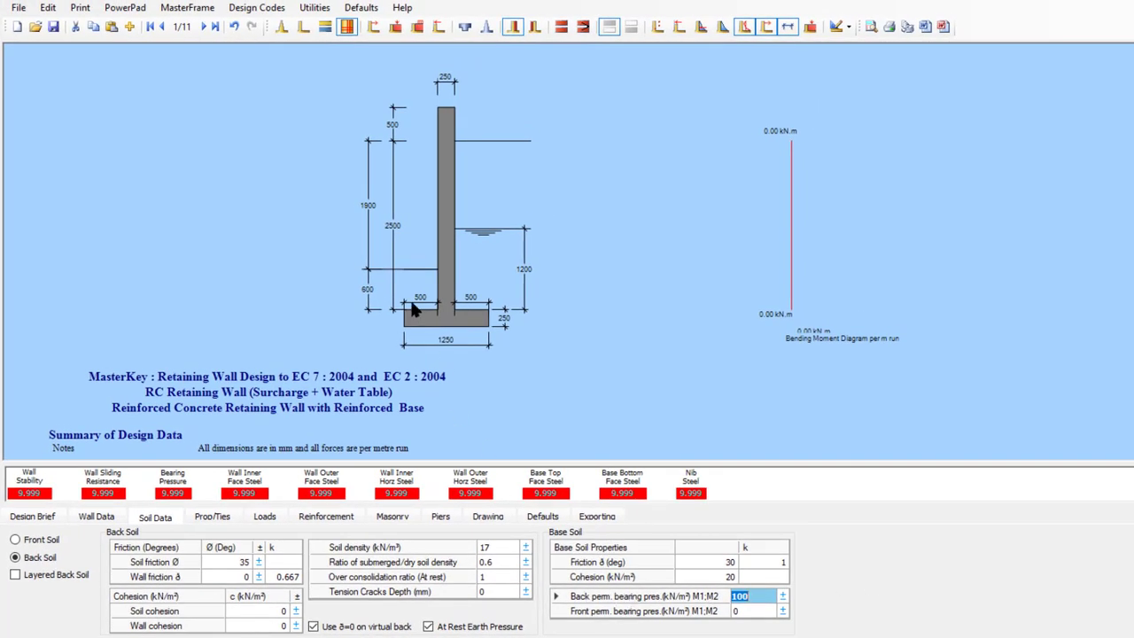
click(249, 8)
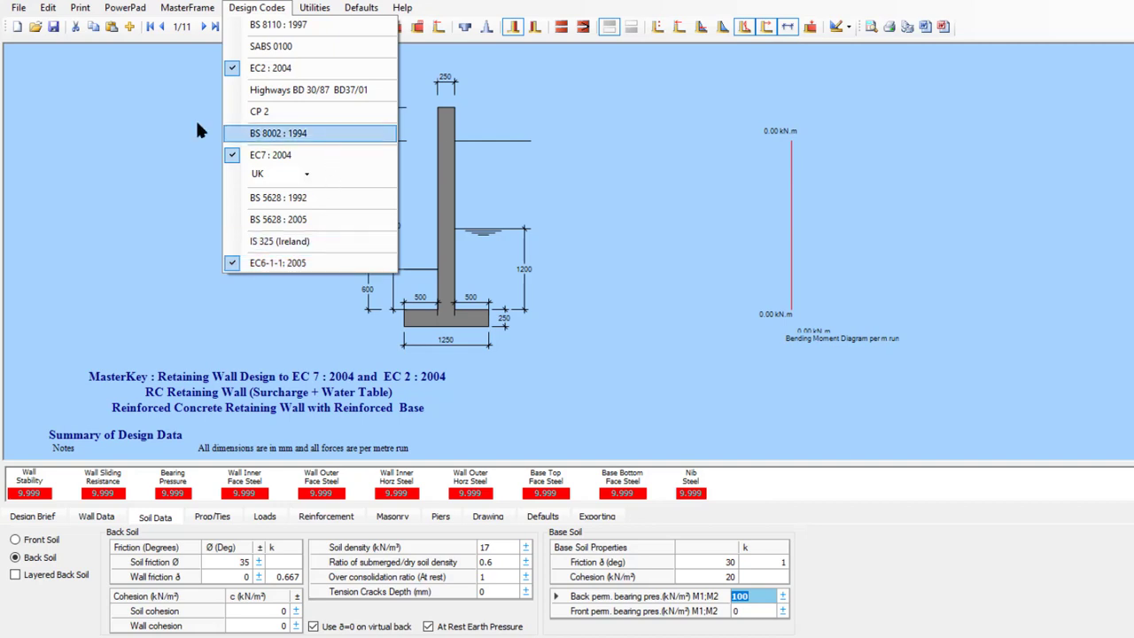
click(102, 288)
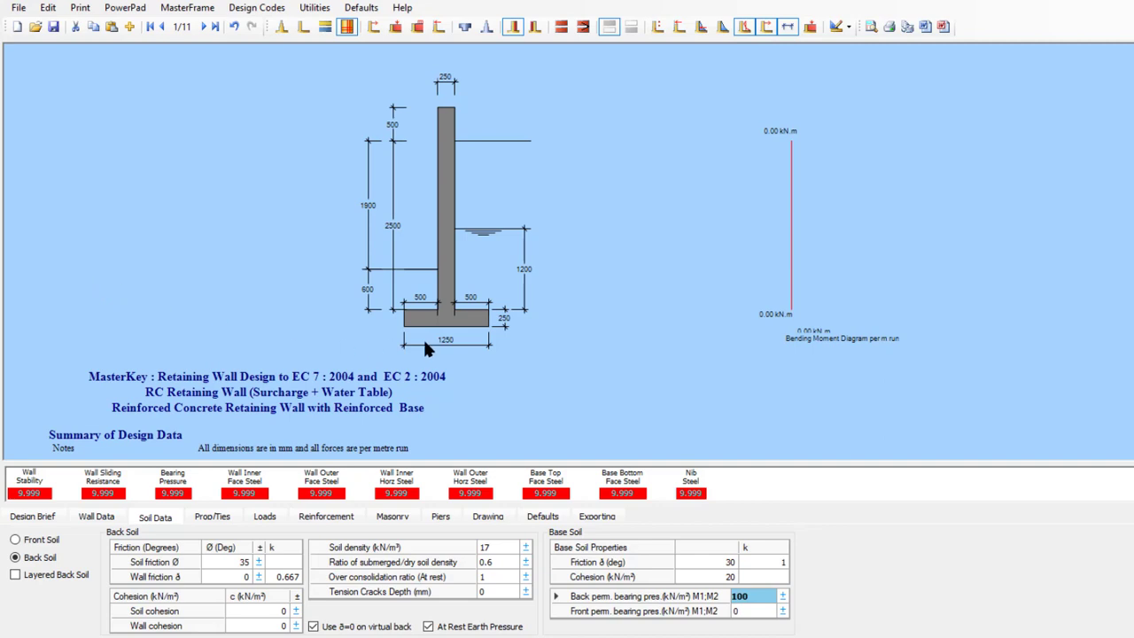
Step: Widen the inner toe of the RC Retaining Wall (Surcharge + Water Table) base to 900 mm
click(92, 518)
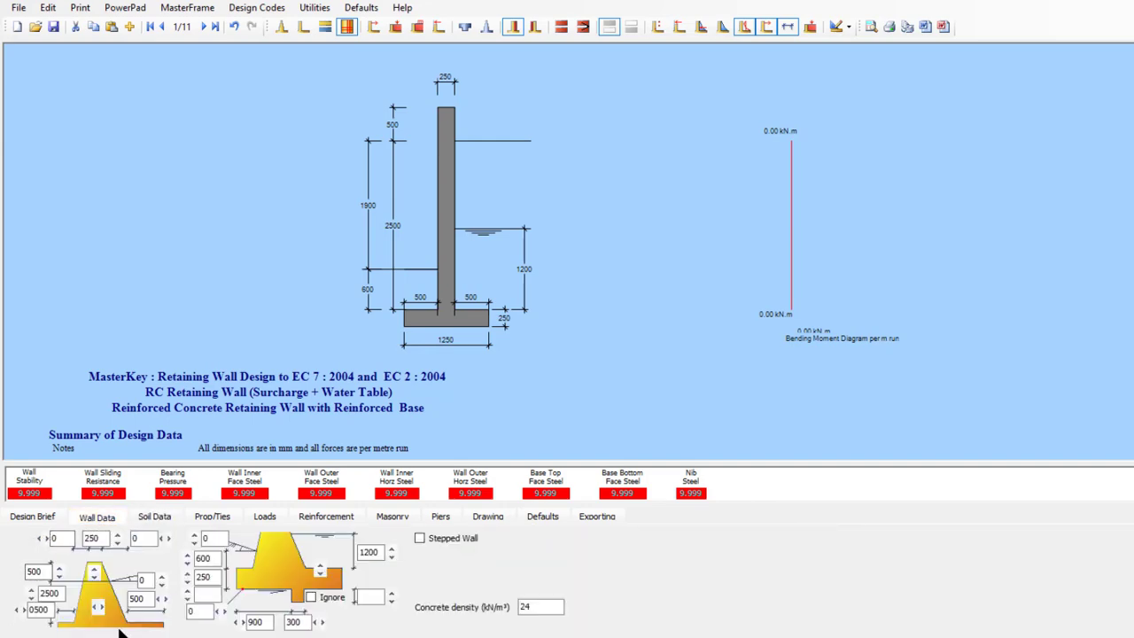
click(166, 599)
click(166, 599)
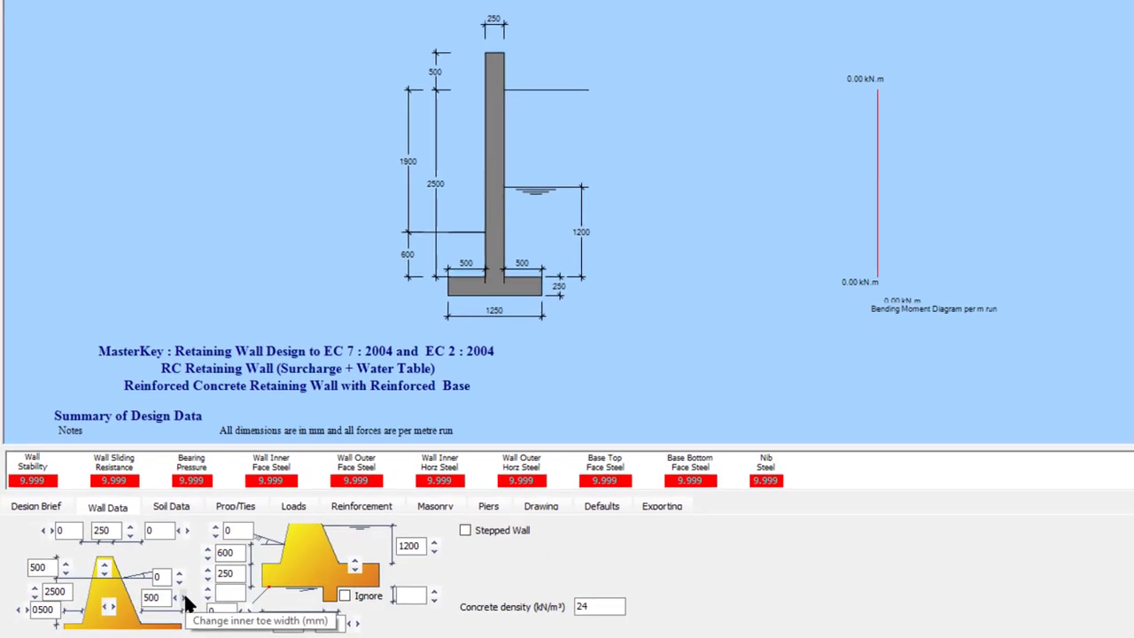
click(186, 601)
click(186, 600)
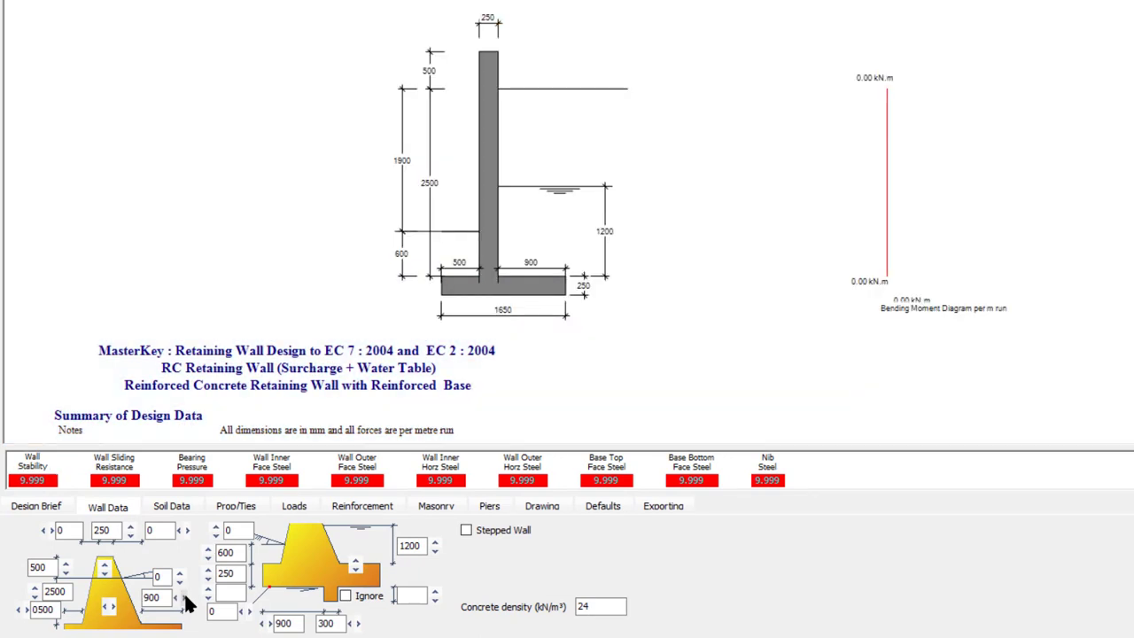
click(186, 601)
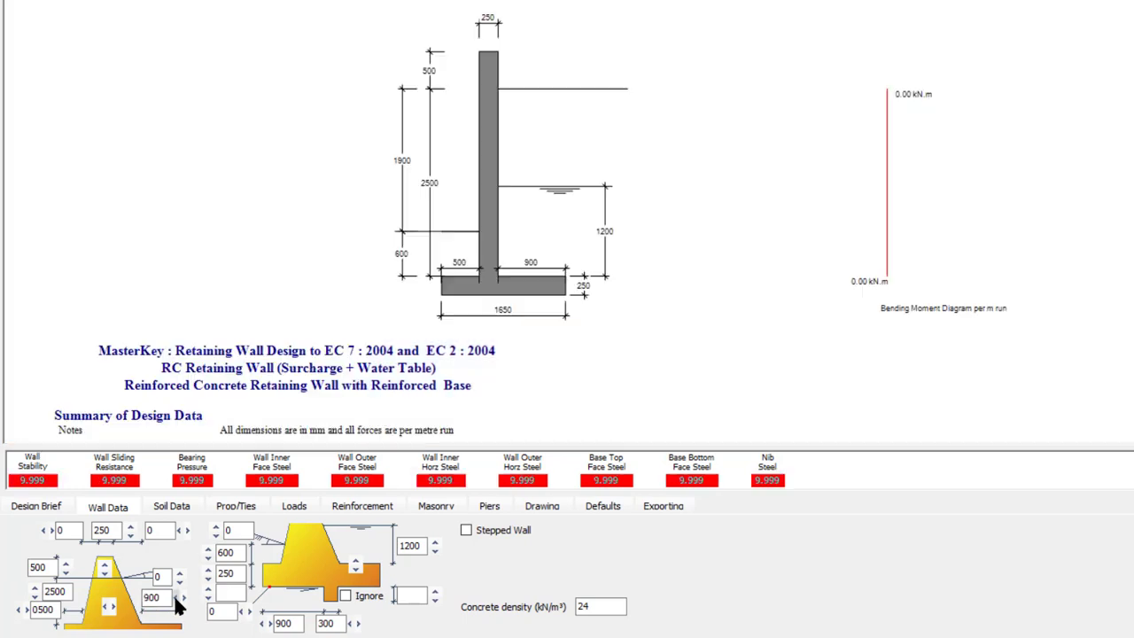
Step: Increase the inner toe width to 1800 mm
click(176, 600)
click(185, 600)
click(186, 600)
click(185, 600)
click(185, 600)
click(185, 600)
click(186, 600)
click(186, 600)
click(185, 600)
click(186, 599)
click(185, 600)
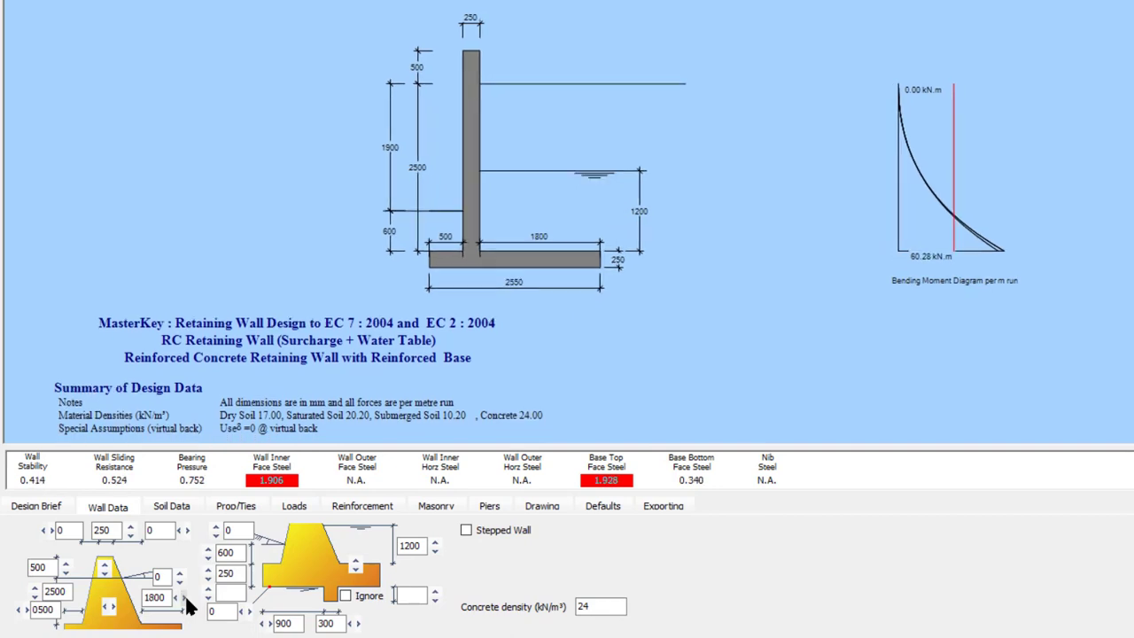
Step: Reduce the inner toe width to 800 mm
click(177, 600)
click(178, 599)
click(178, 600)
click(177, 600)
click(177, 600)
click(177, 600)
click(177, 600)
click(177, 600)
click(177, 600)
click(177, 600)
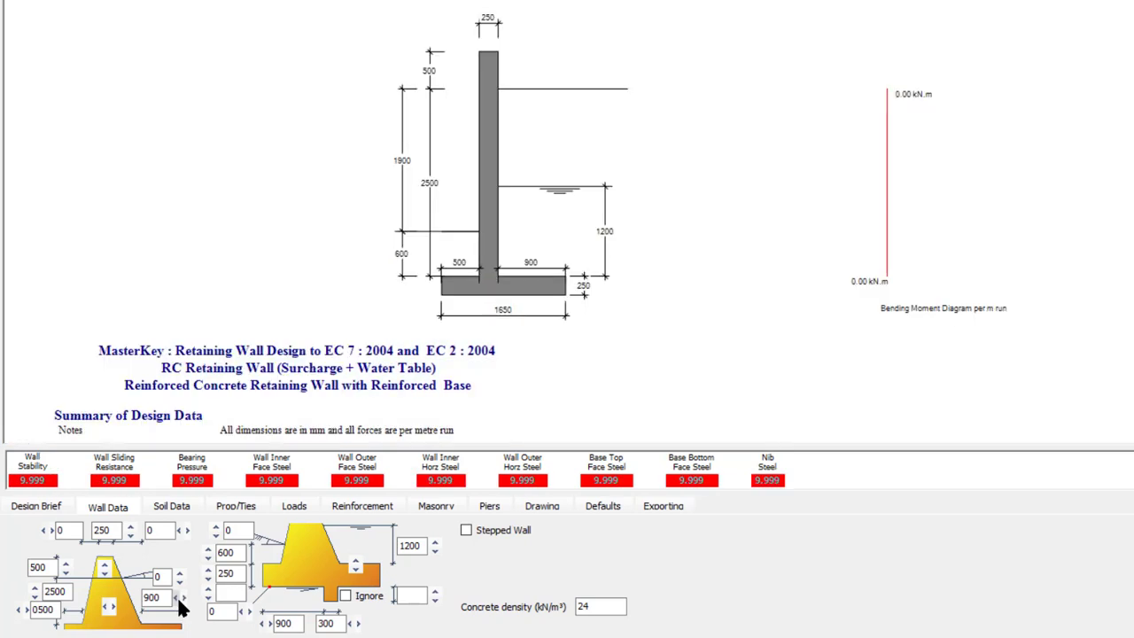
click(177, 600)
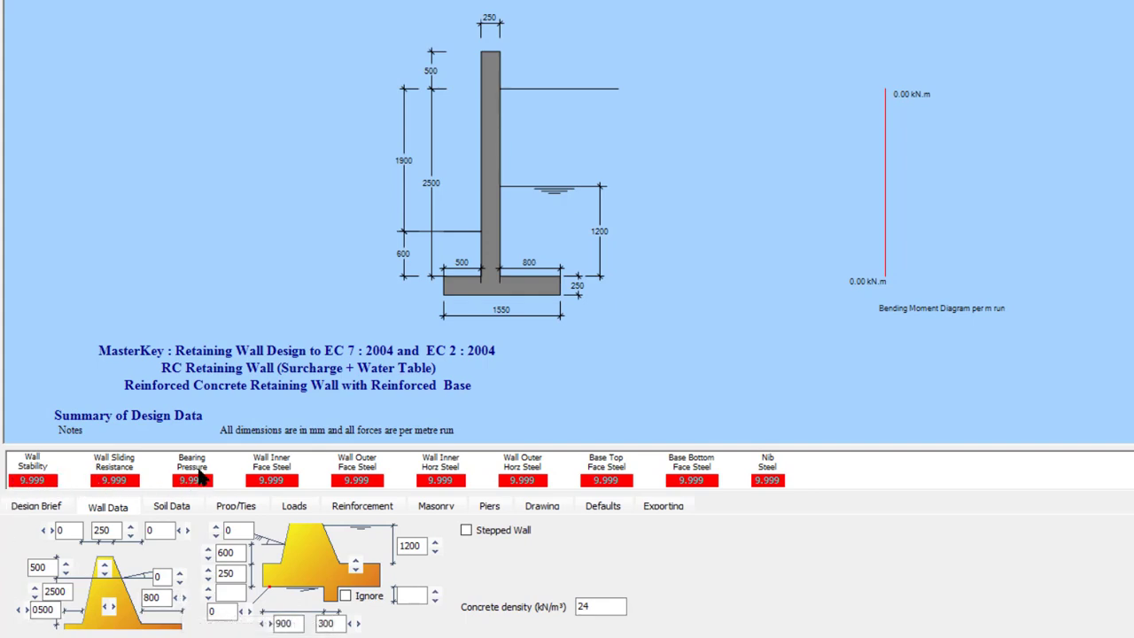
Step: Increase the wall's inner toe width to 1250 mm
click(183, 599)
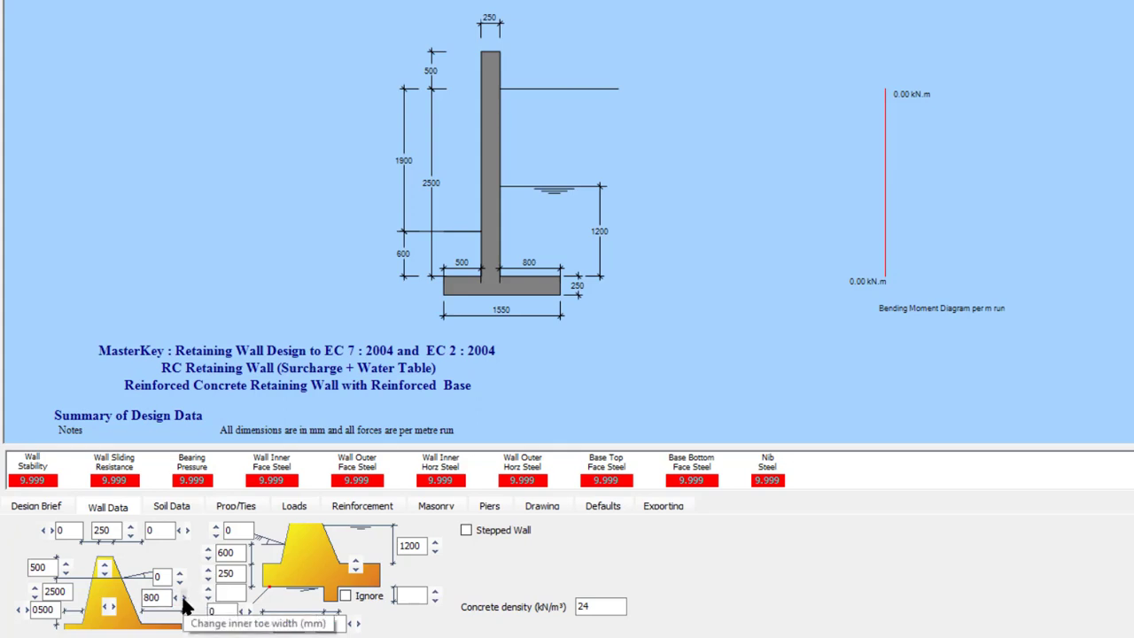
click(183, 599)
click(184, 603)
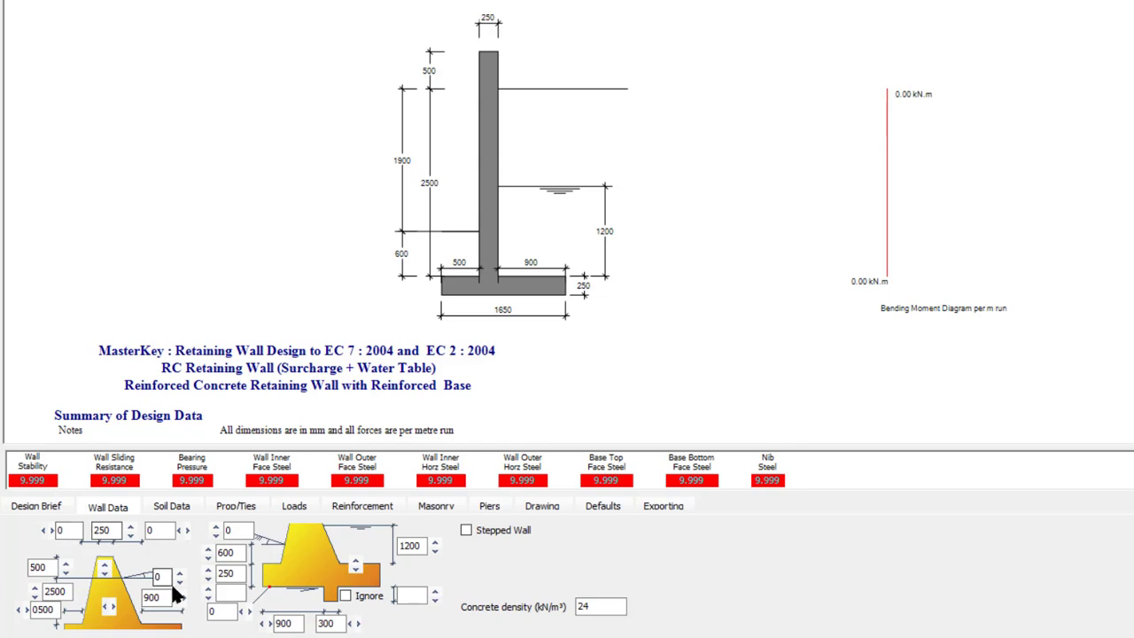
click(185, 599)
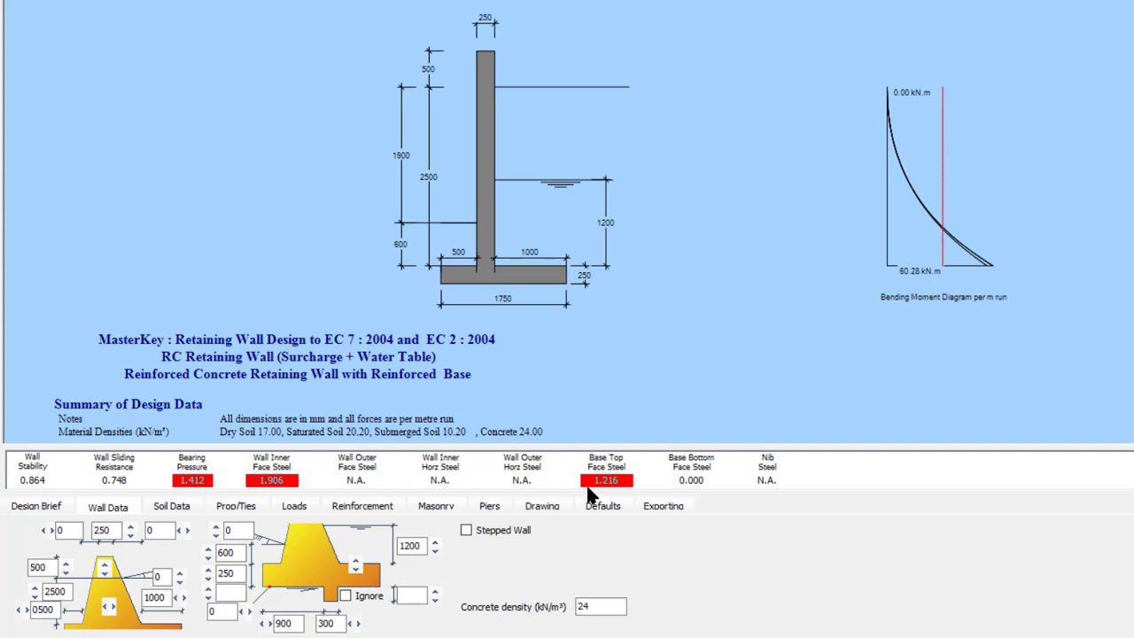
click(184, 599)
click(183, 599)
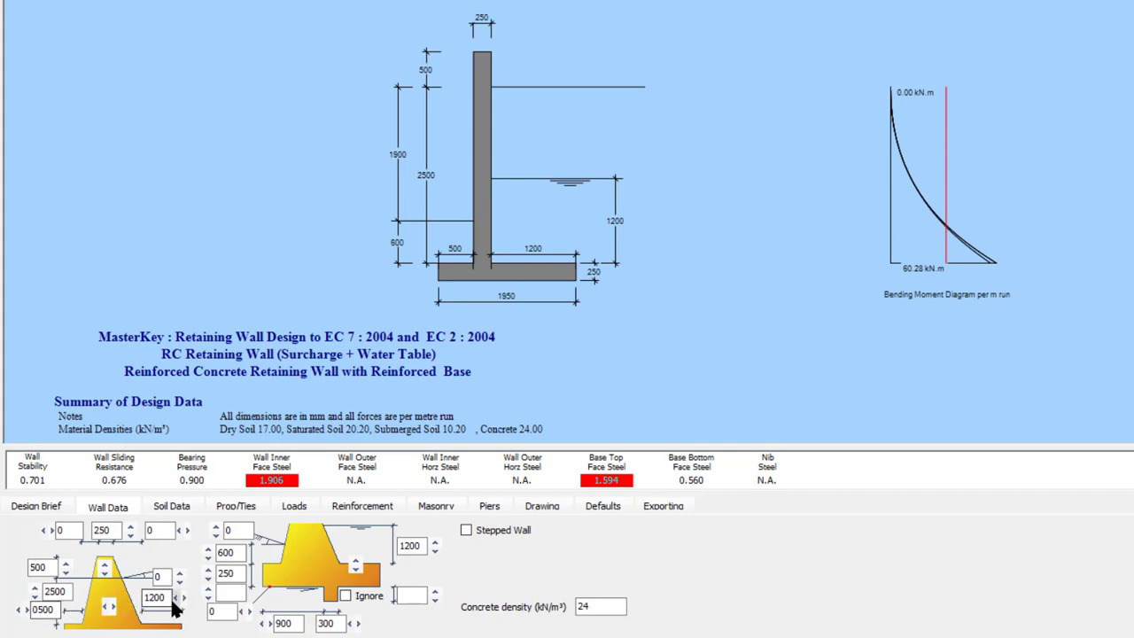
click(148, 598)
drag(154, 598, 159, 597)
text(5)
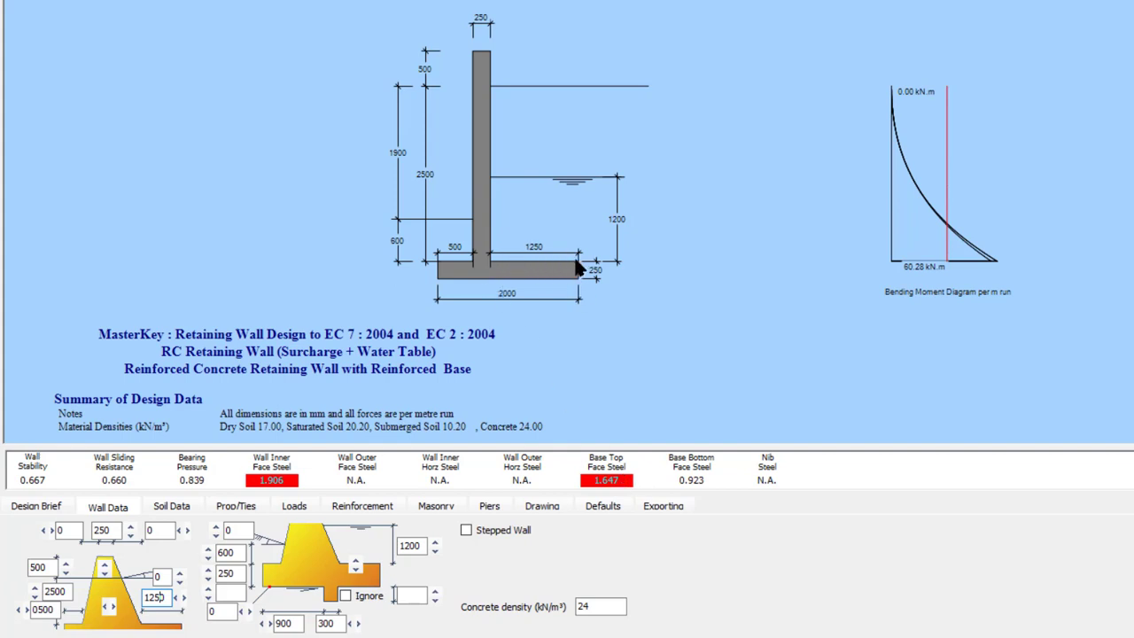
Step: Set the wall inner face's in-plane reinforcement to 16 mm bars, trying 12 mm first
click(363, 506)
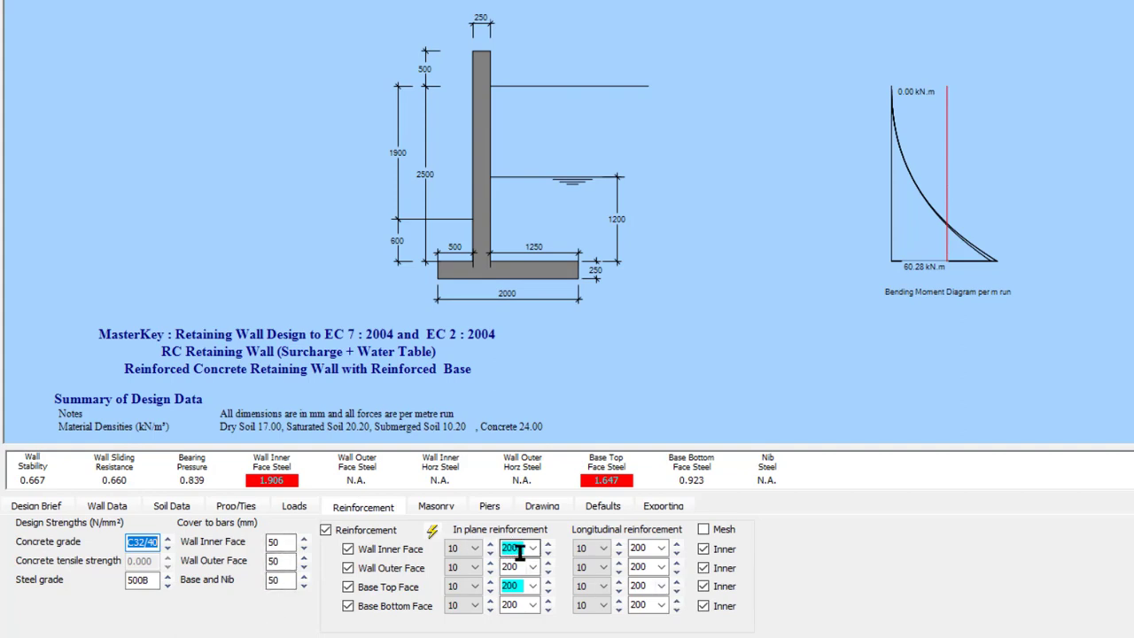
click(469, 548)
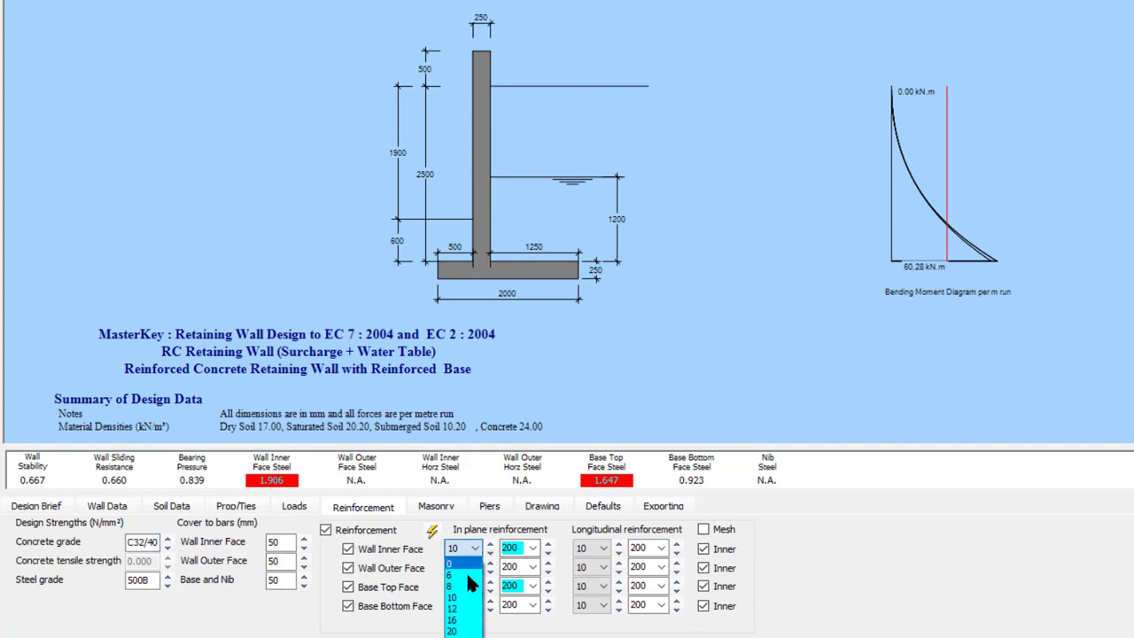
click(458, 610)
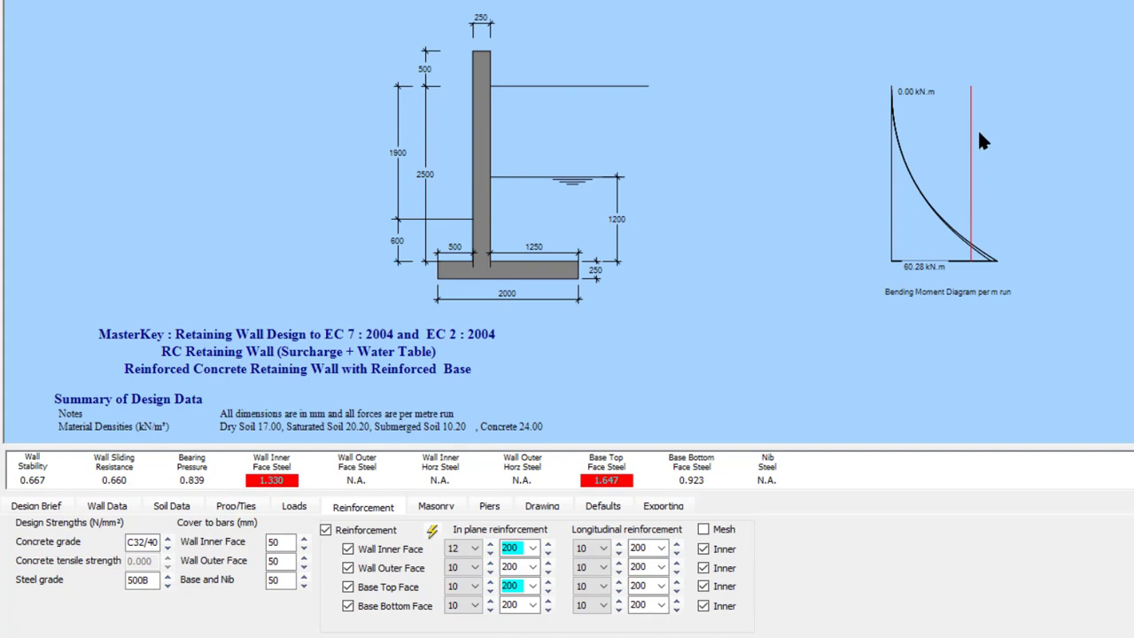
click(489, 544)
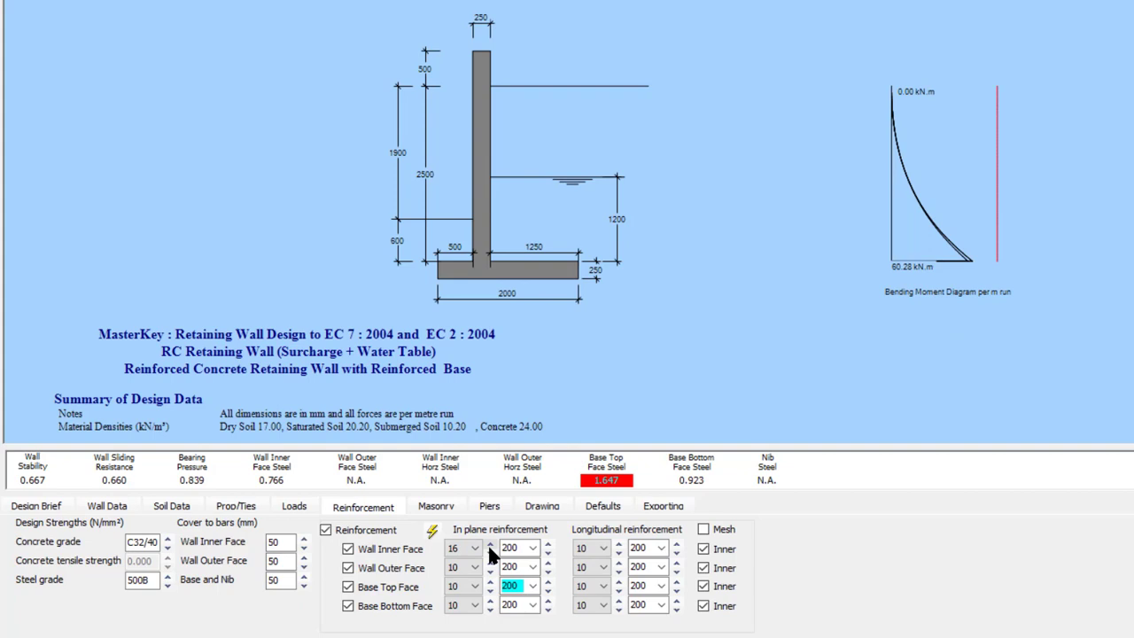
Step: Set the wall inner face's in-plane reinforcement to 12 mm bars at 100 mm and the base top face's in-plane spacing to 100 mm
click(465, 549)
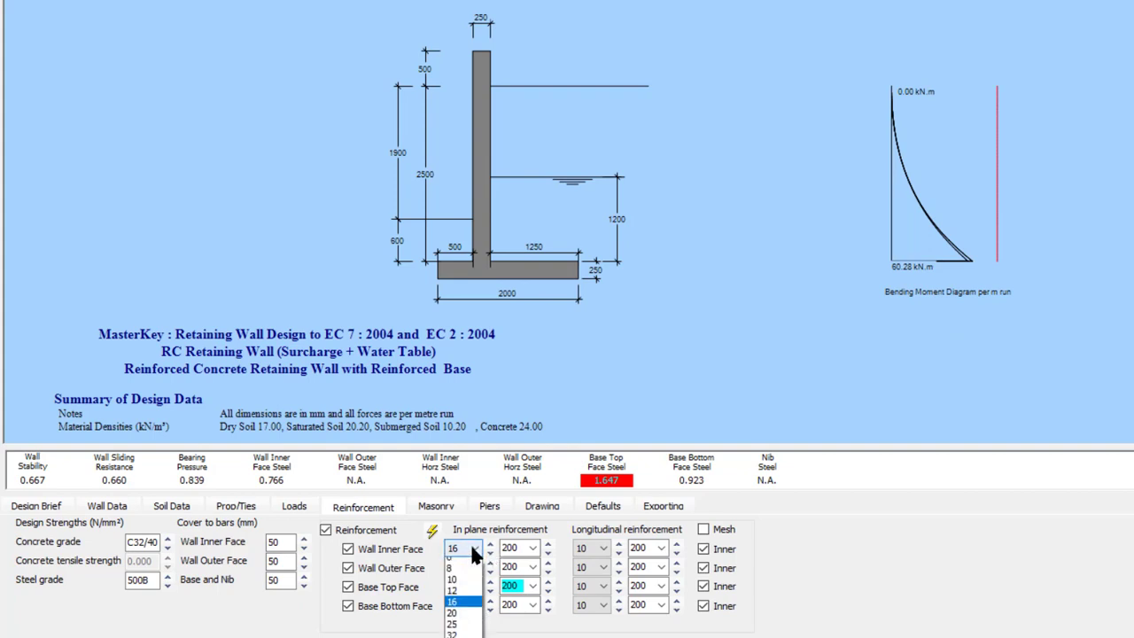
click(480, 587)
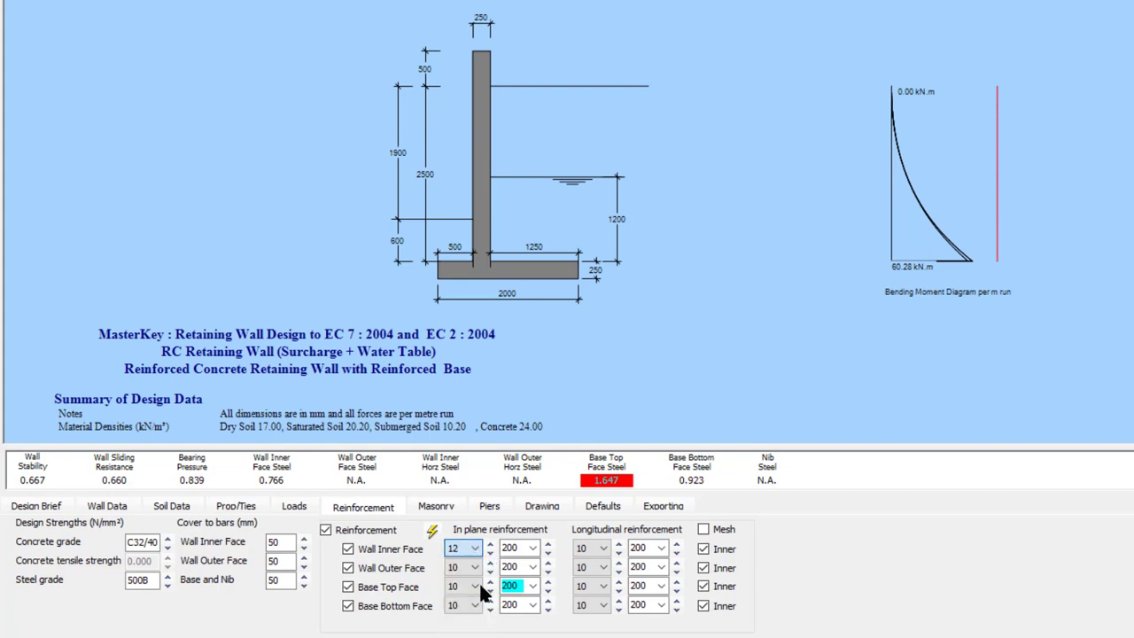
click(532, 549)
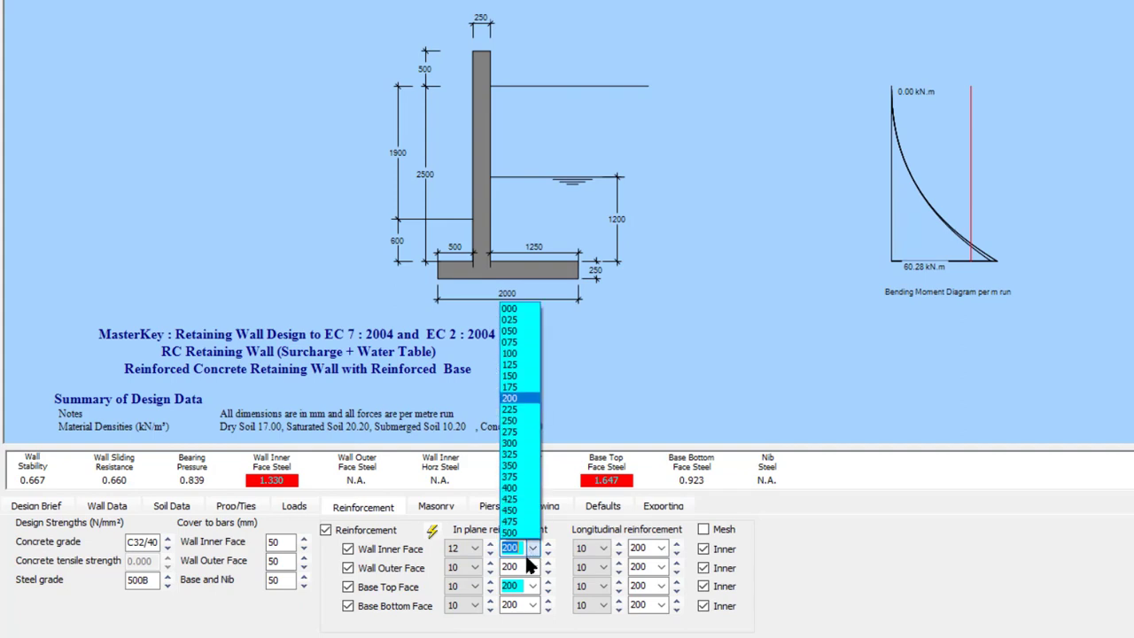
click(512, 353)
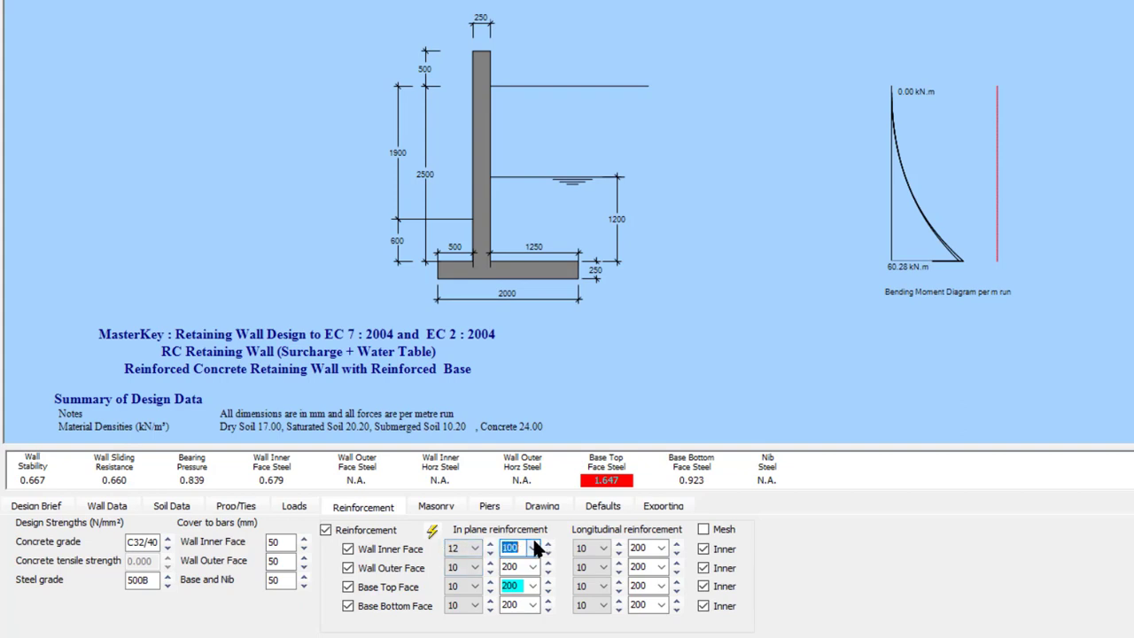
click(534, 587)
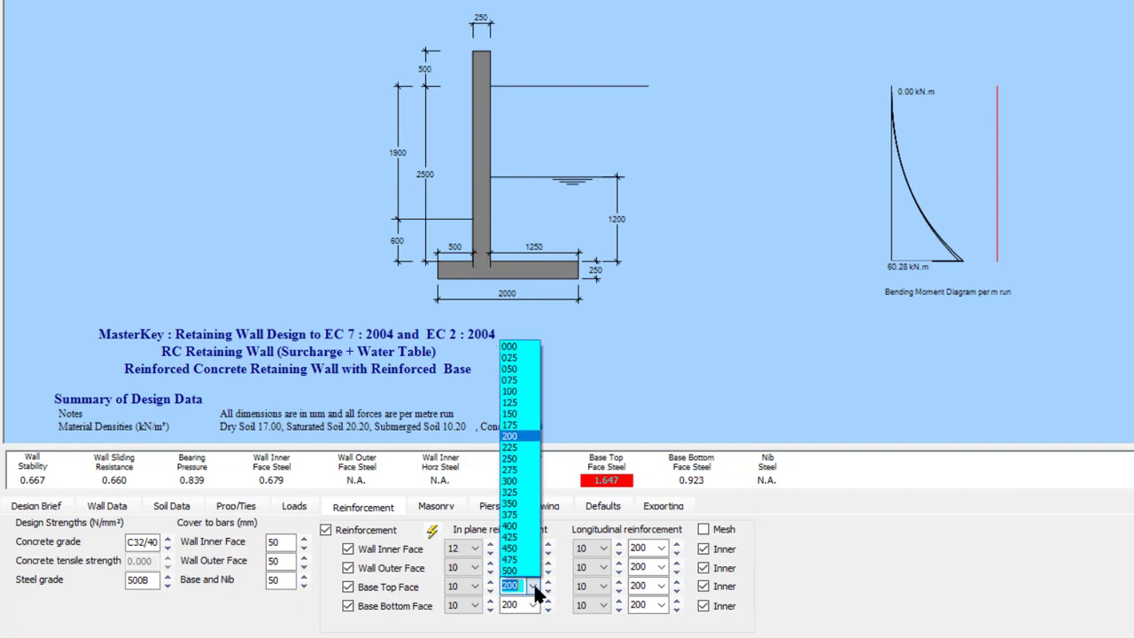
click(520, 399)
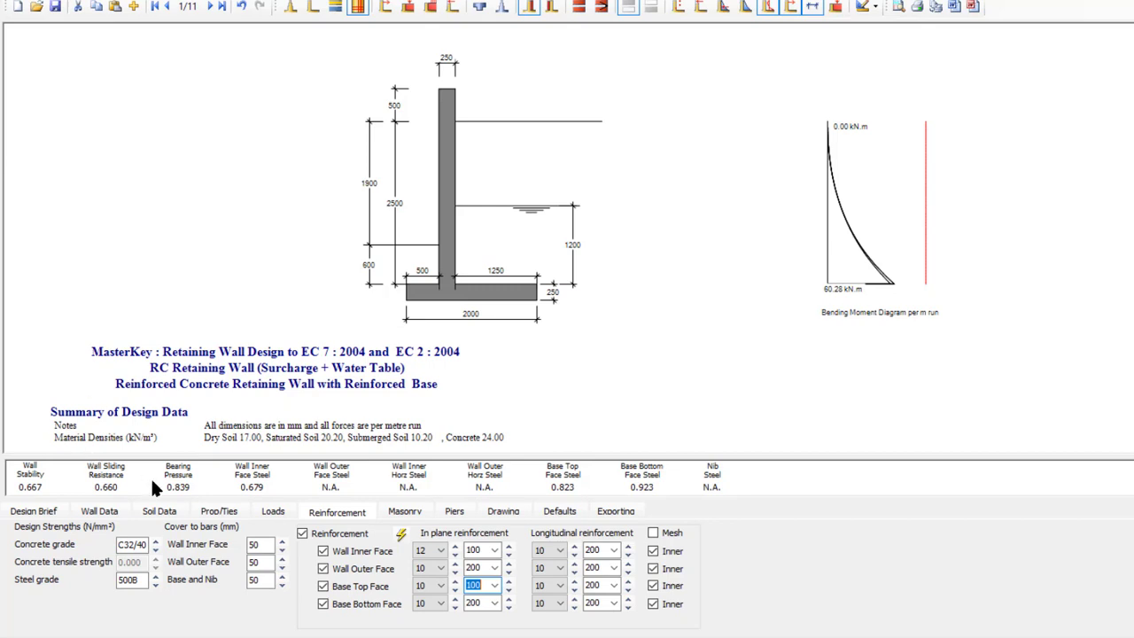
Step: Go to the second brief, the propped wall, and reduce its wall inner face in-plane bars to 10 mm
click(211, 8)
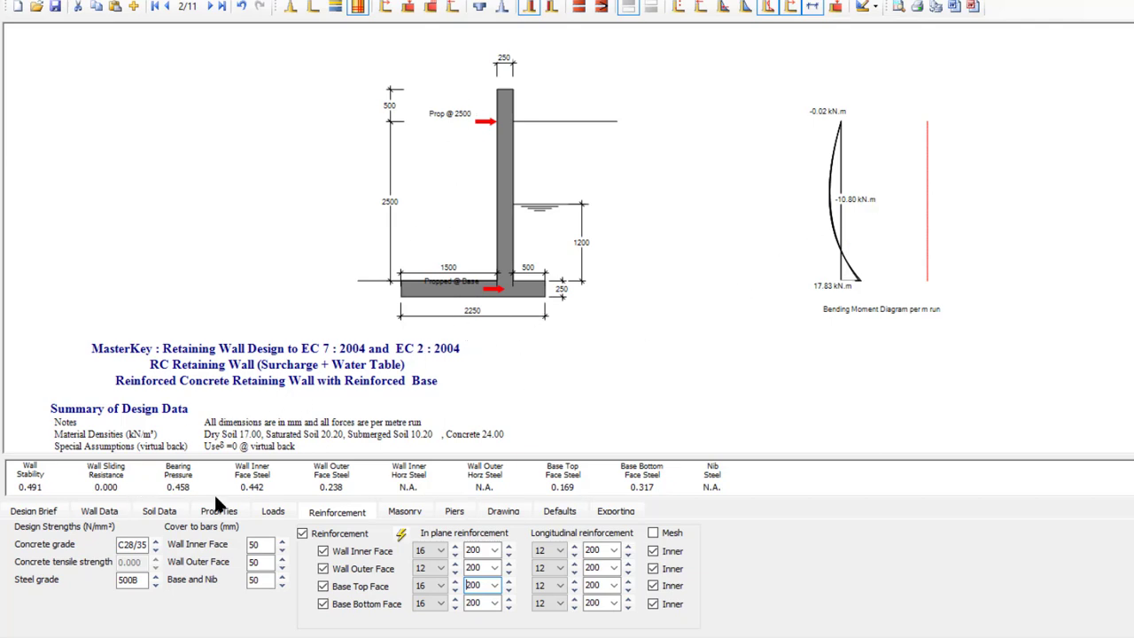
click(454, 546)
click(452, 543)
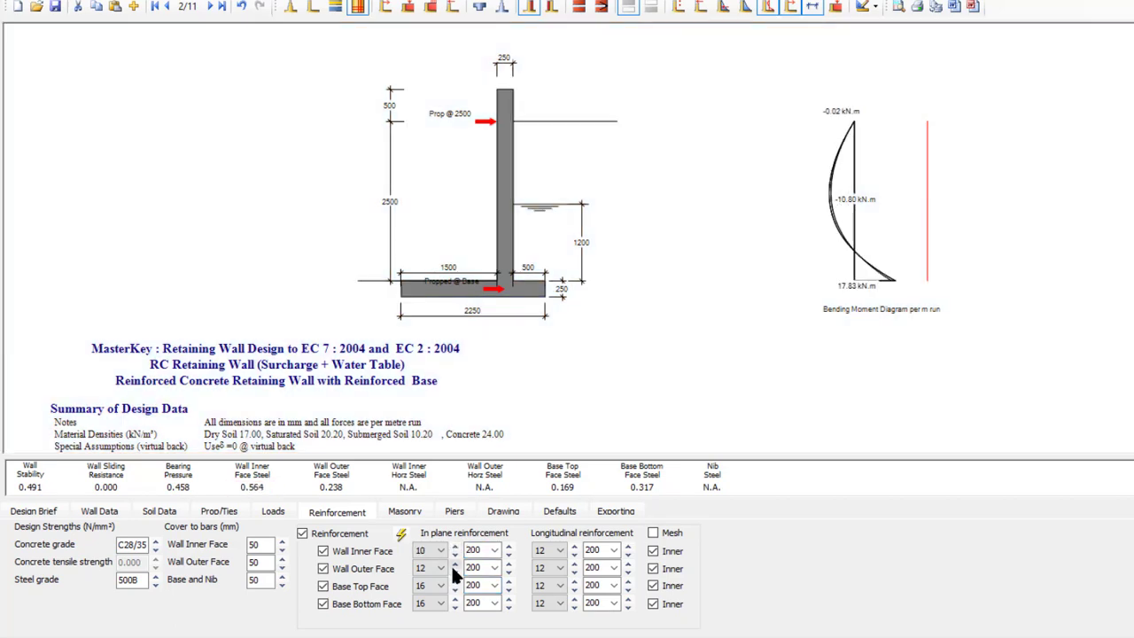
Step: Reduce the in-plane bar sizes of the wall outer, base top and base bottom faces, and the longitudinal bar sizes of both base faces
click(455, 572)
click(455, 588)
click(455, 606)
click(455, 606)
click(574, 591)
click(574, 608)
Step: Set the propped wall's stem thickness to 200 mm
click(92, 516)
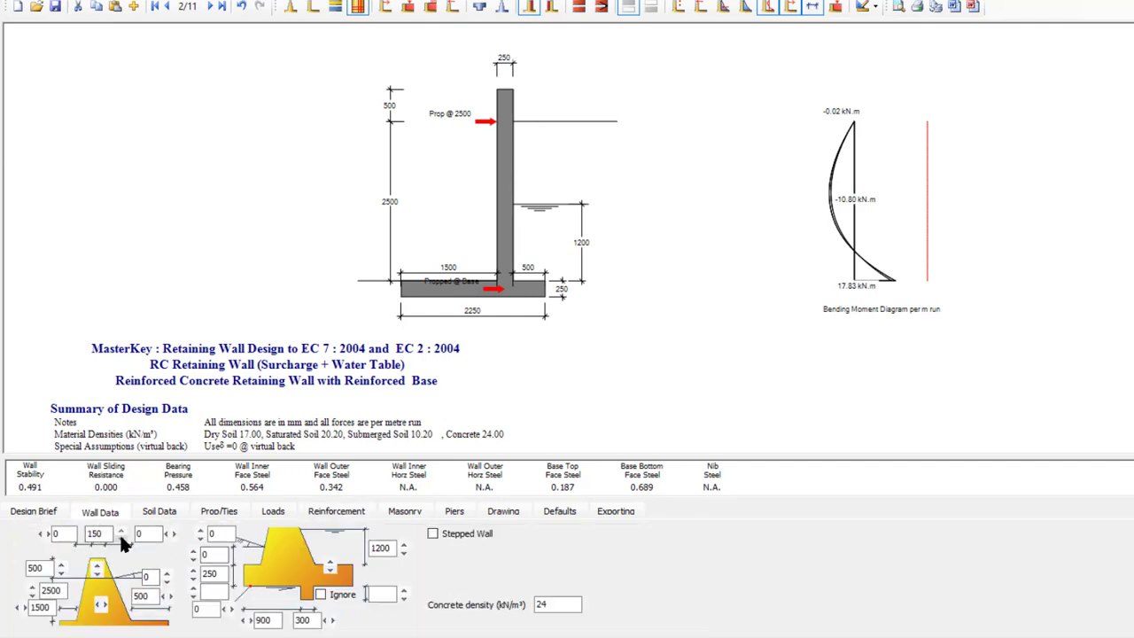
click(122, 538)
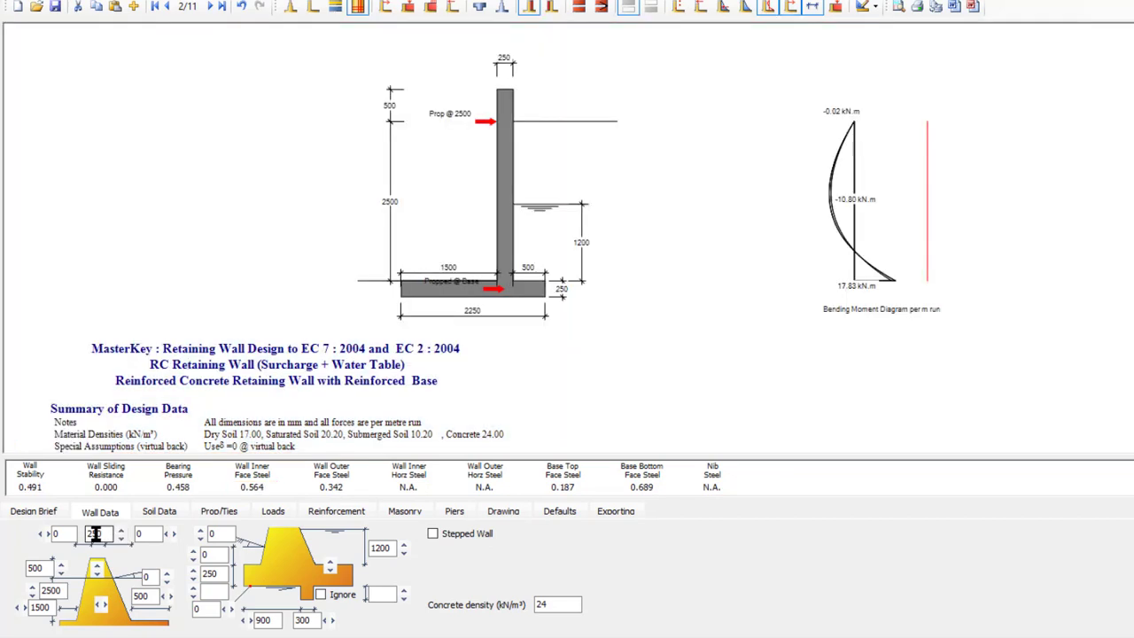
drag(98, 534, 91, 534)
text(0)
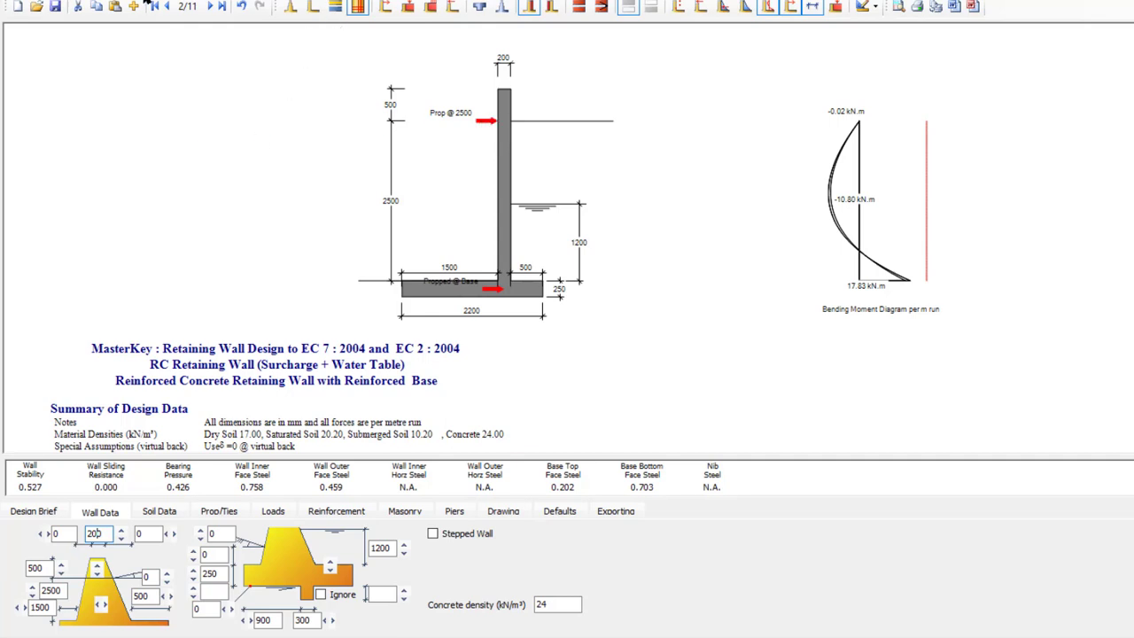
Step: Go to the third brief, the two-layer wall, and show the soil data of its upper and lower back soil layers
click(210, 7)
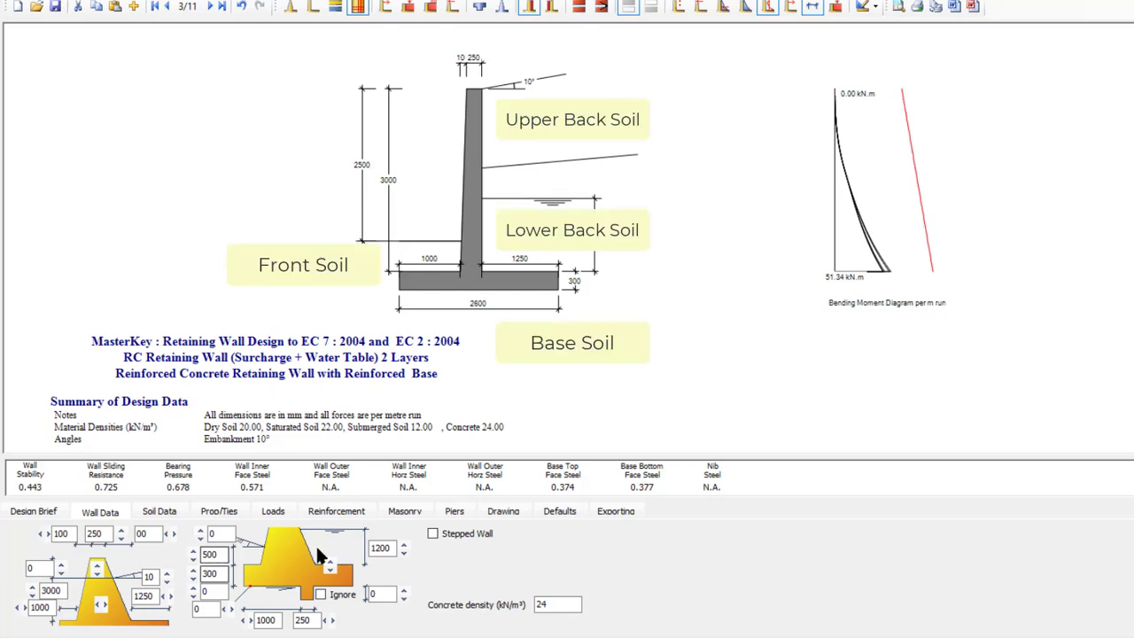
click(164, 511)
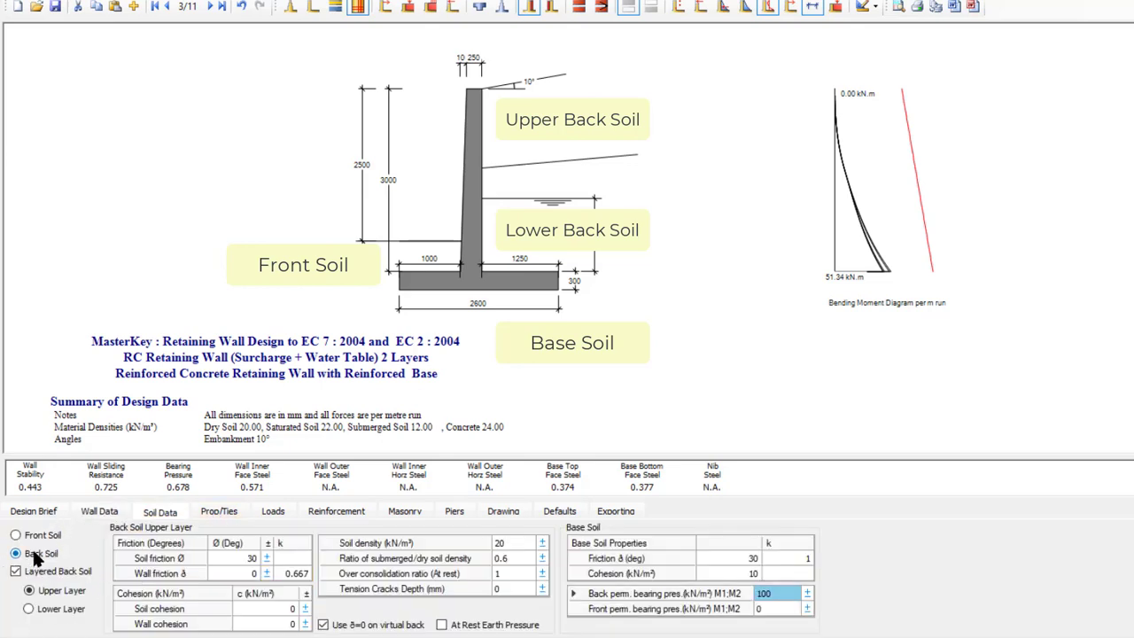
click(44, 610)
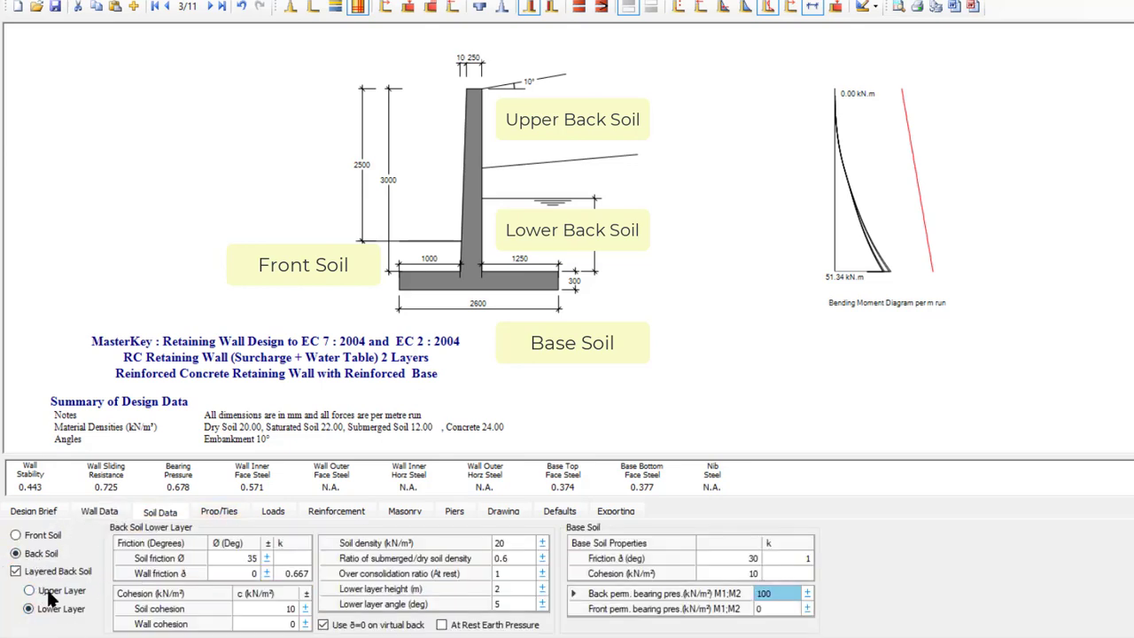
click(55, 595)
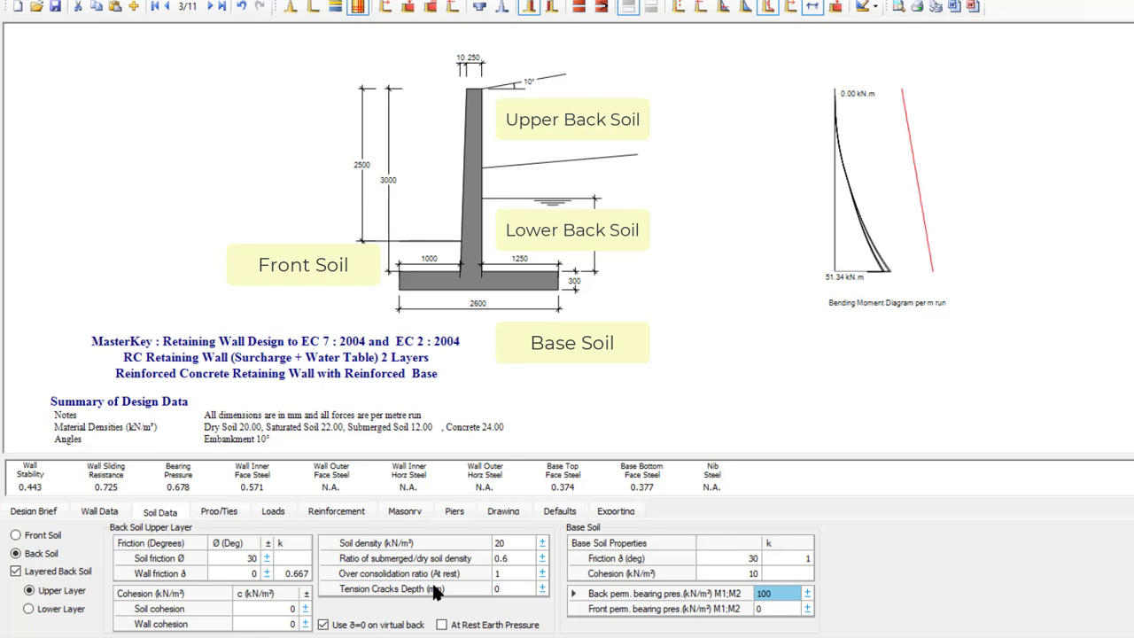
click(44, 610)
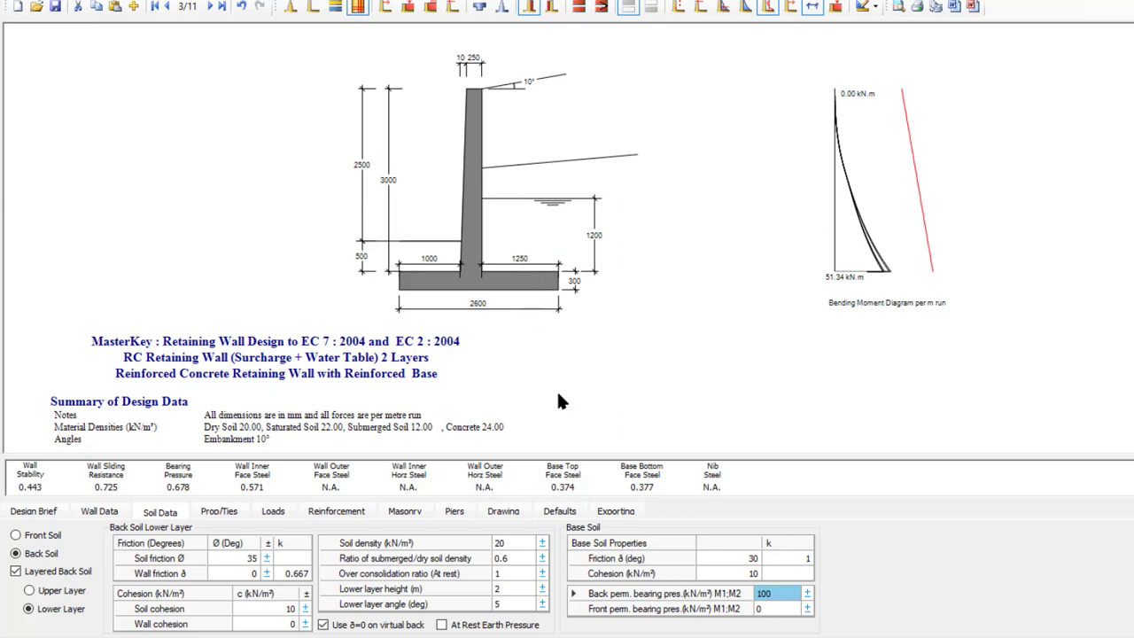
Step: Raise the water table height behind the two-layer wall to 1700 mm
click(96, 512)
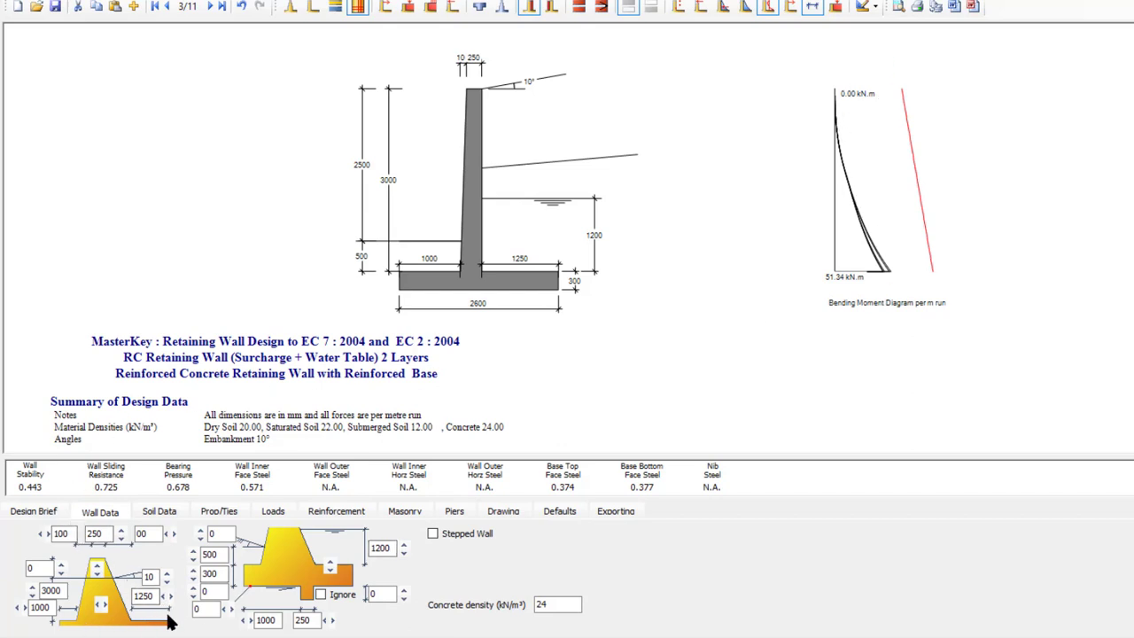
click(403, 549)
click(404, 550)
click(403, 549)
click(403, 548)
click(404, 547)
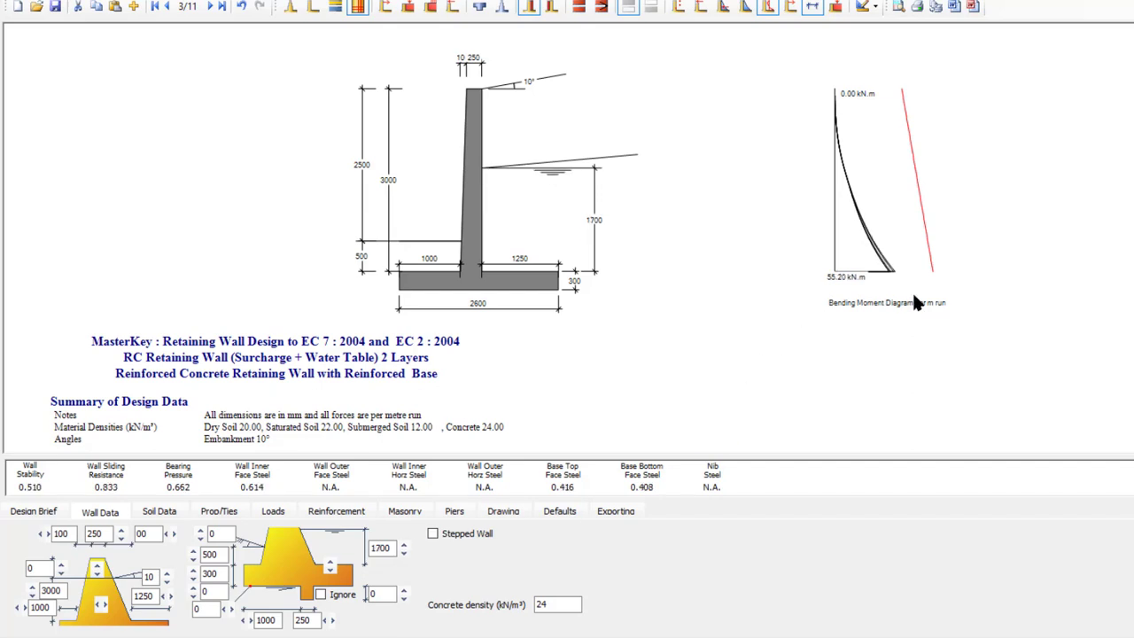
Step: Raise the water table further, to 2200 mm, above the boundary between the two soil layers
click(403, 548)
click(403, 548)
click(403, 548)
click(403, 548)
click(403, 548)
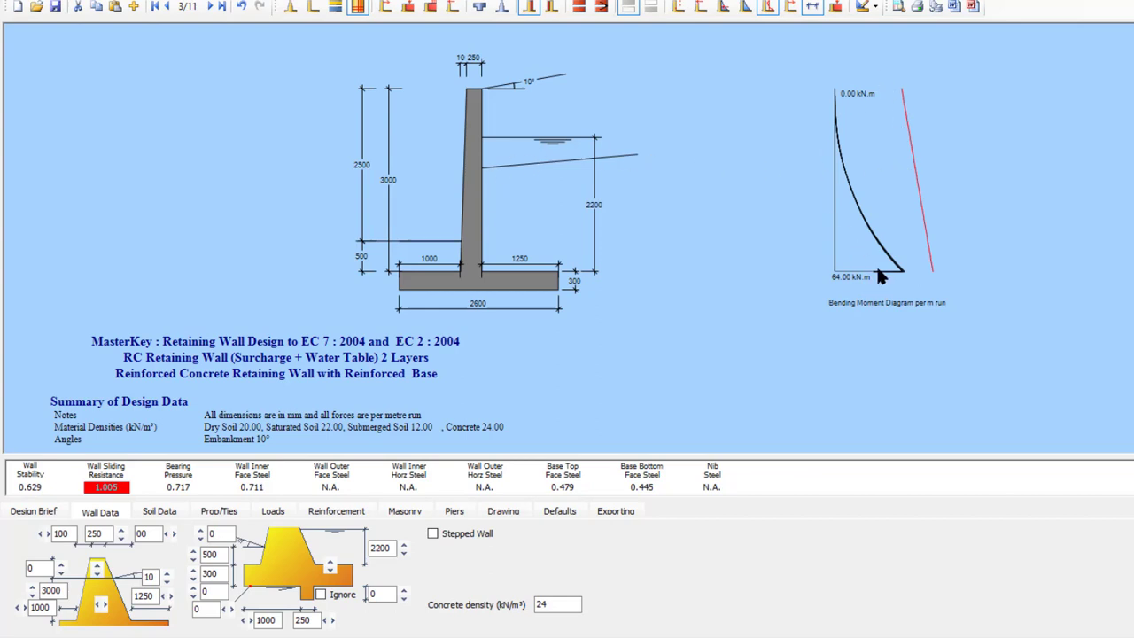
Step: Lower the water table height behind the wall to 1000 mm
click(403, 549)
click(402, 549)
click(402, 550)
click(402, 549)
click(403, 549)
click(403, 550)
click(402, 549)
click(403, 549)
click(402, 550)
click(402, 549)
click(402, 550)
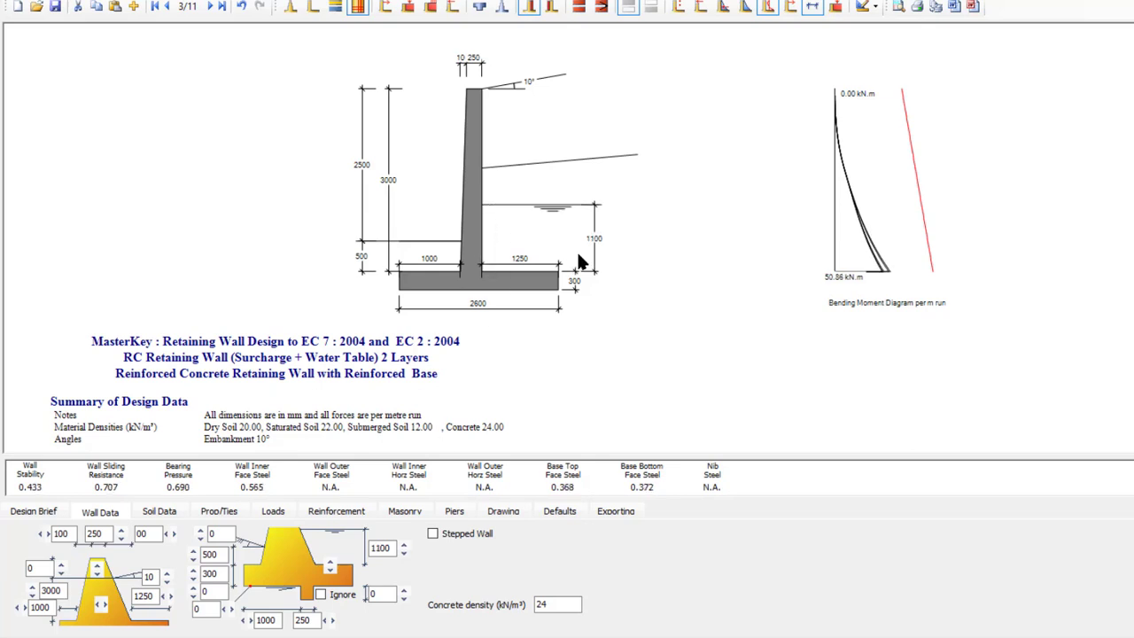
click(403, 552)
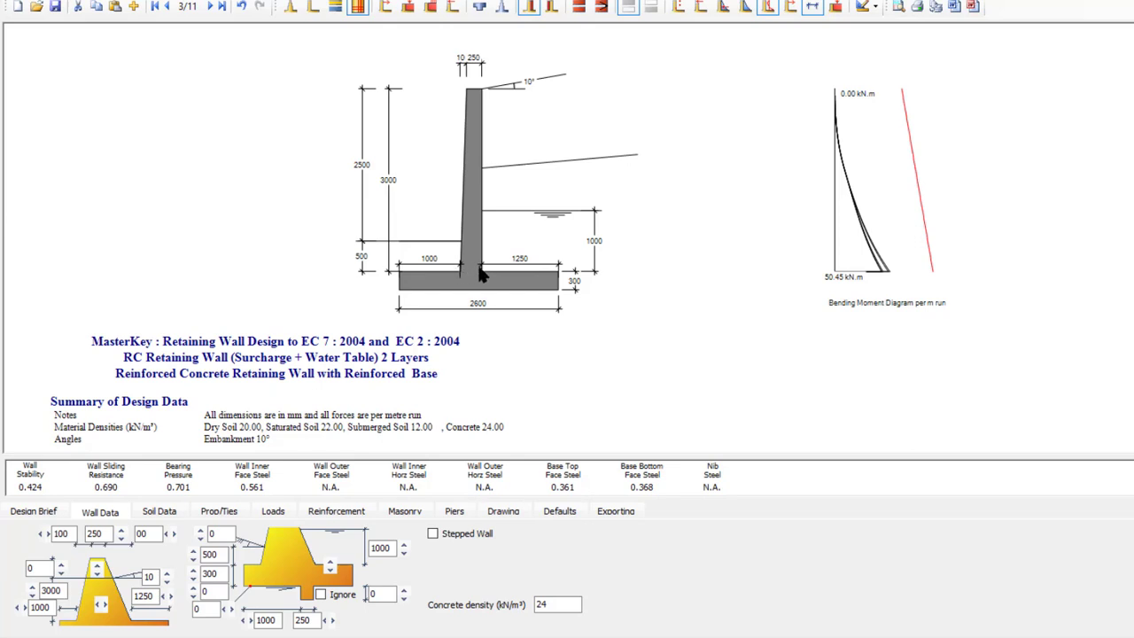
Step: Try a 100 mm taper on the back face of the stem, then remove it
click(146, 534)
key(Left)
text(1)
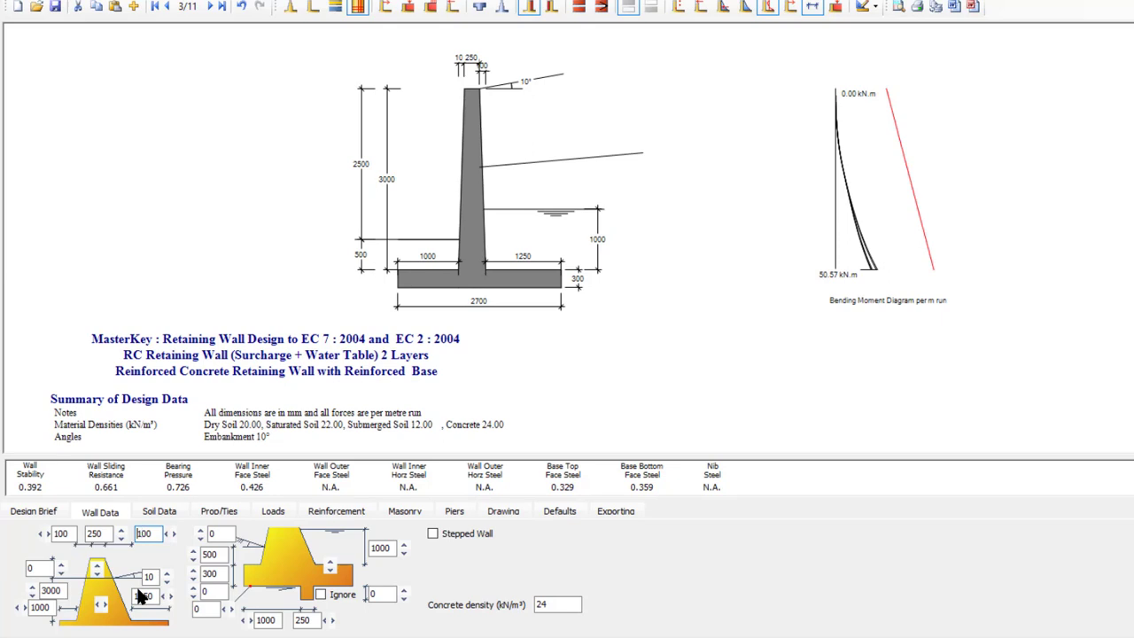
key(BackSpace)
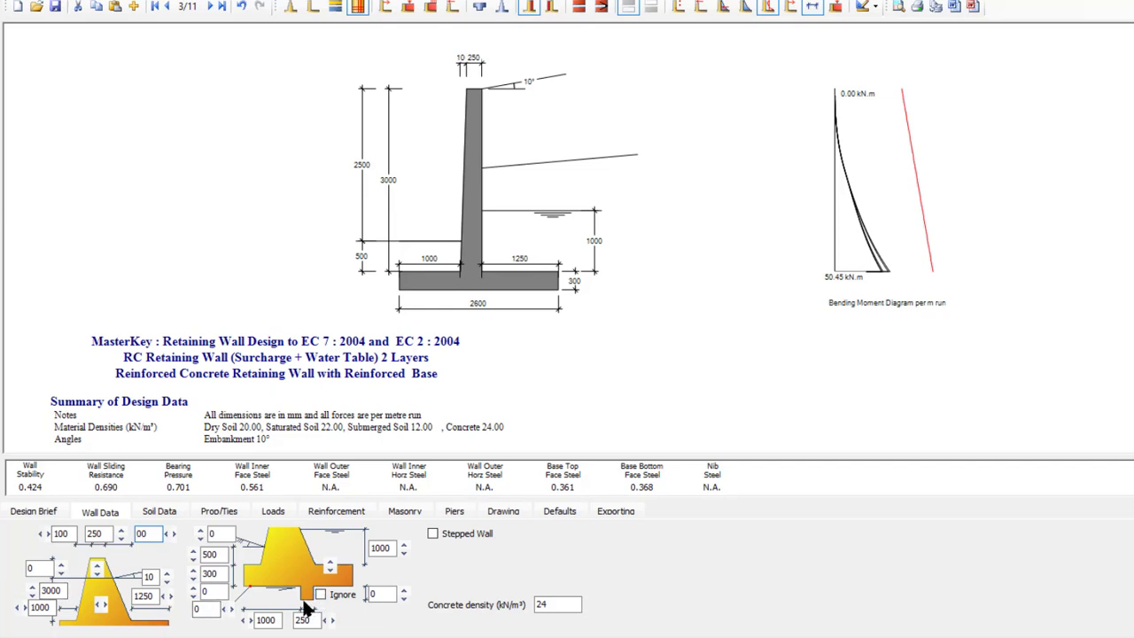
Step: Add a nib 300 mm deep and 350 mm wide under the base, and set the dimension below the base thickness to 300
drag(209, 591, 197, 595)
text(300)
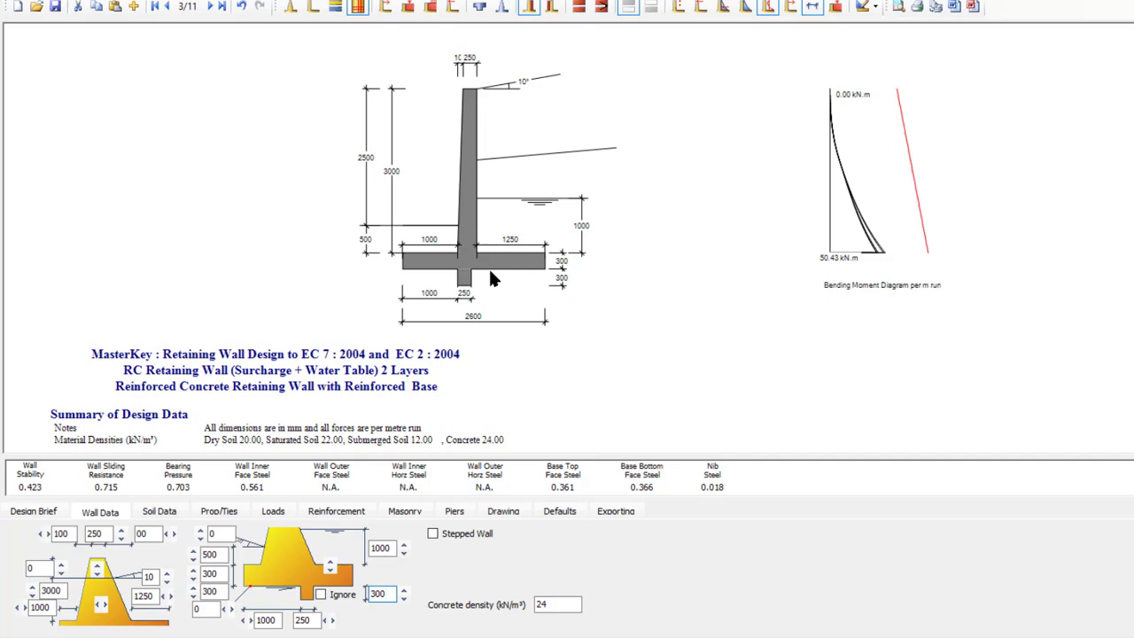
click(297, 620)
drag(296, 620, 301, 621)
text(3)
Step: Switch the two-drawings display and the partial pressure diagram on and back off in the drawing options
click(497, 512)
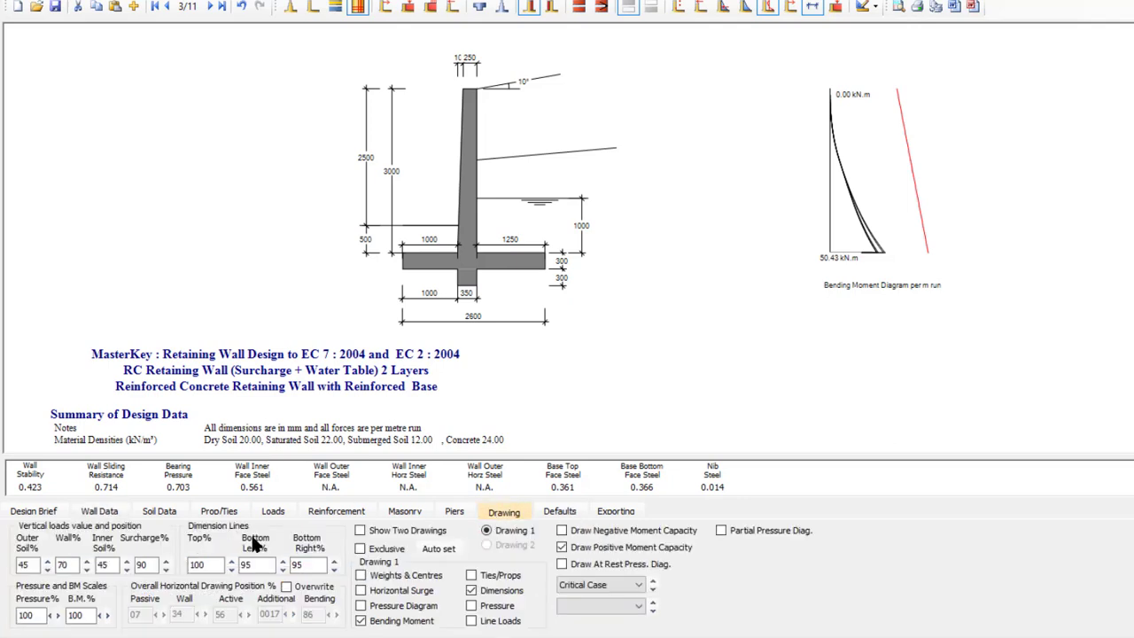
click(360, 531)
click(360, 531)
click(721, 530)
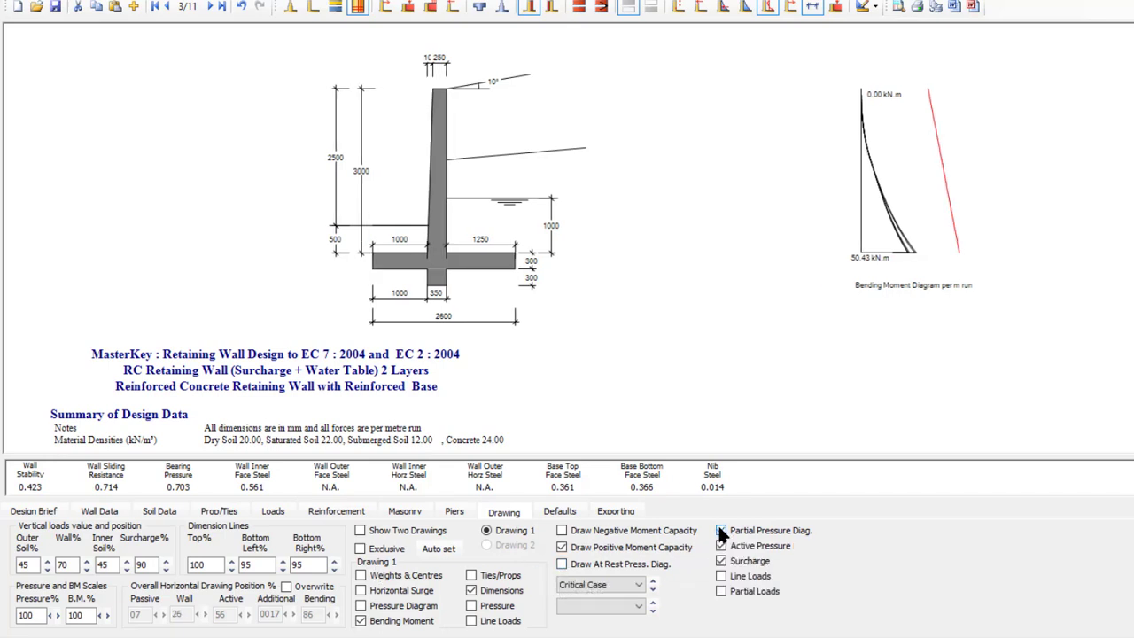
click(721, 530)
click(722, 530)
click(721, 530)
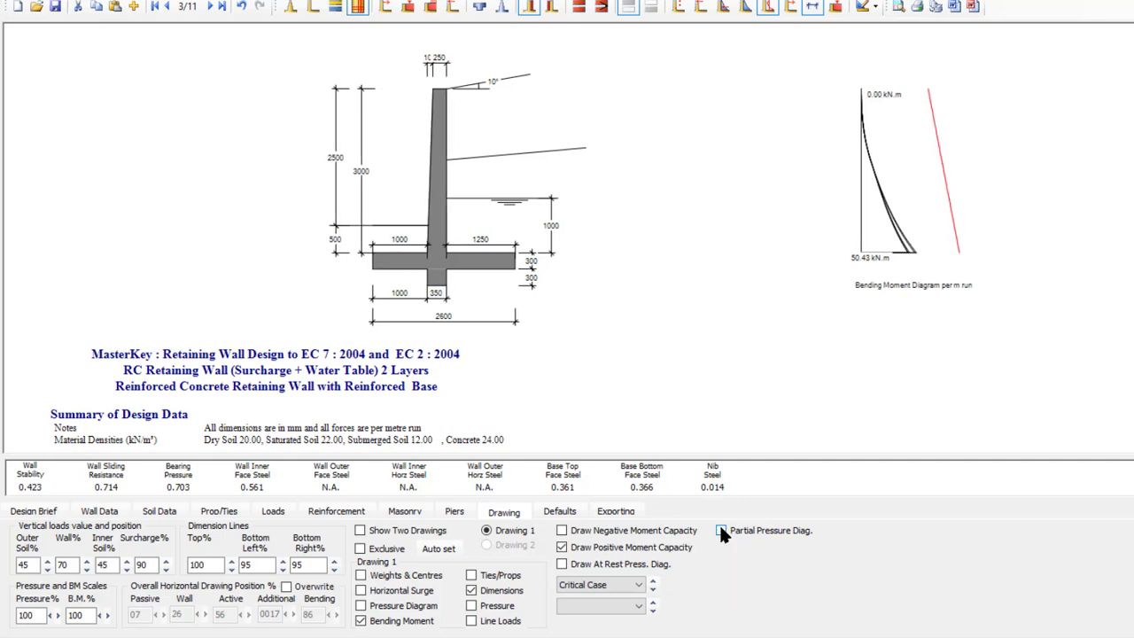
Step: Try the negative moment capacity and at-rest pressure diagram options on the drawing, leaving both switched off
click(562, 530)
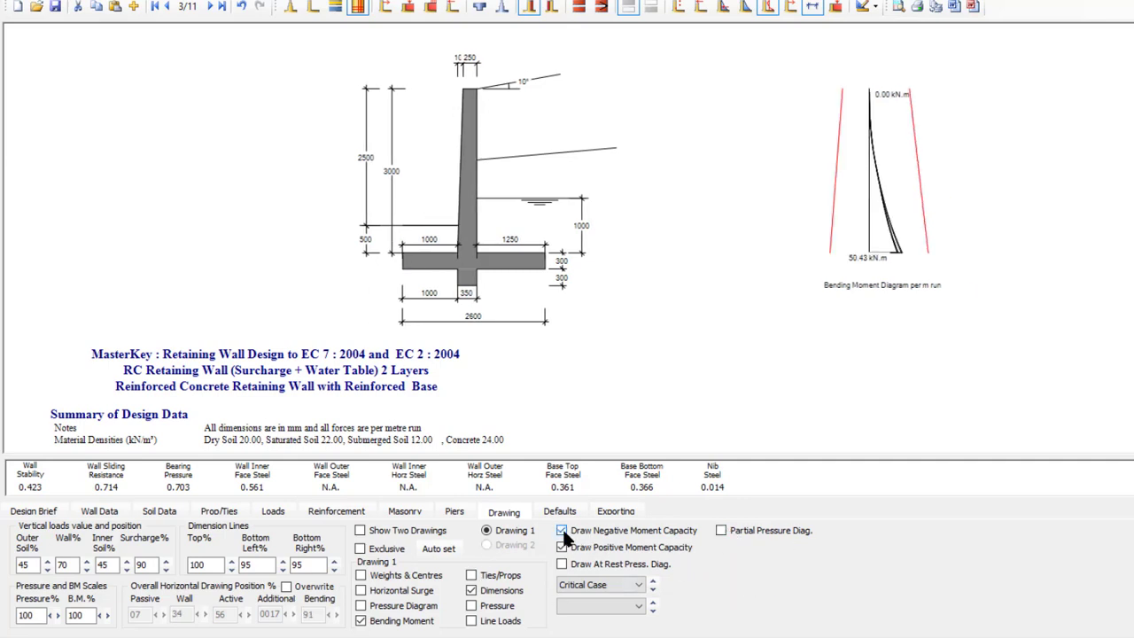
click(562, 530)
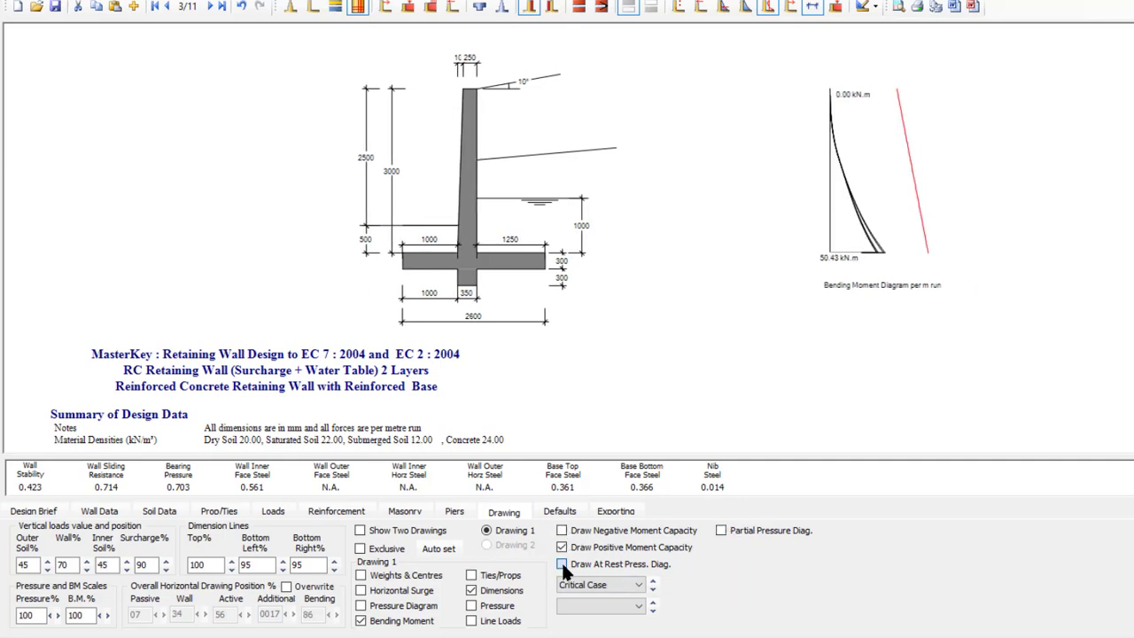
click(562, 563)
Step: Review the default minimum surcharge and the factors of safety against overturning and sliding, then return to the design brief
click(560, 512)
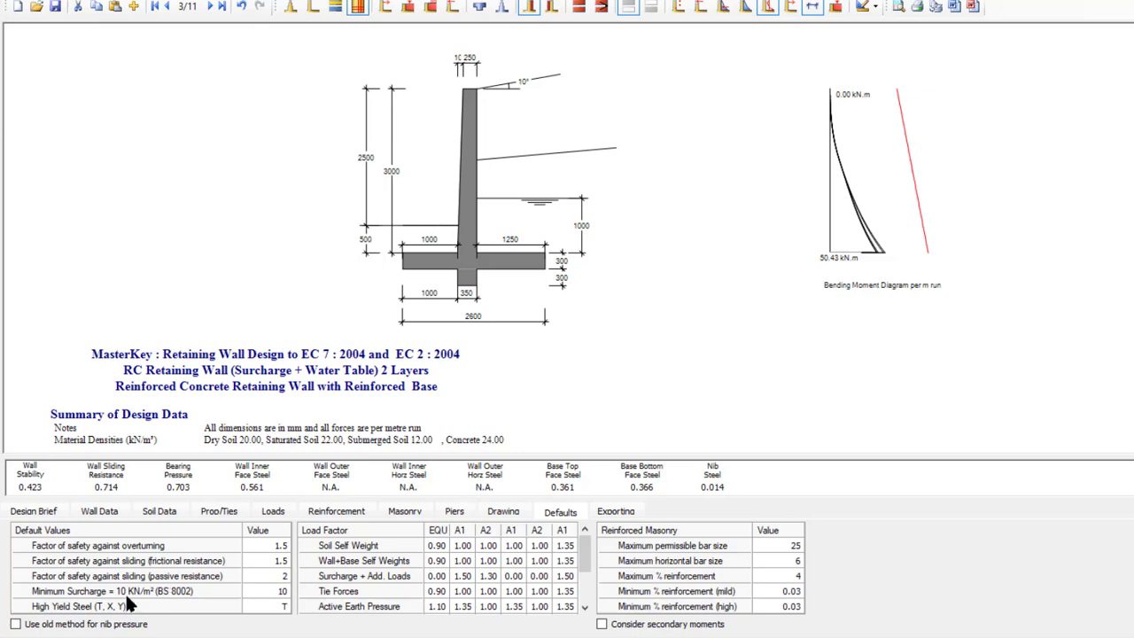
click(269, 592)
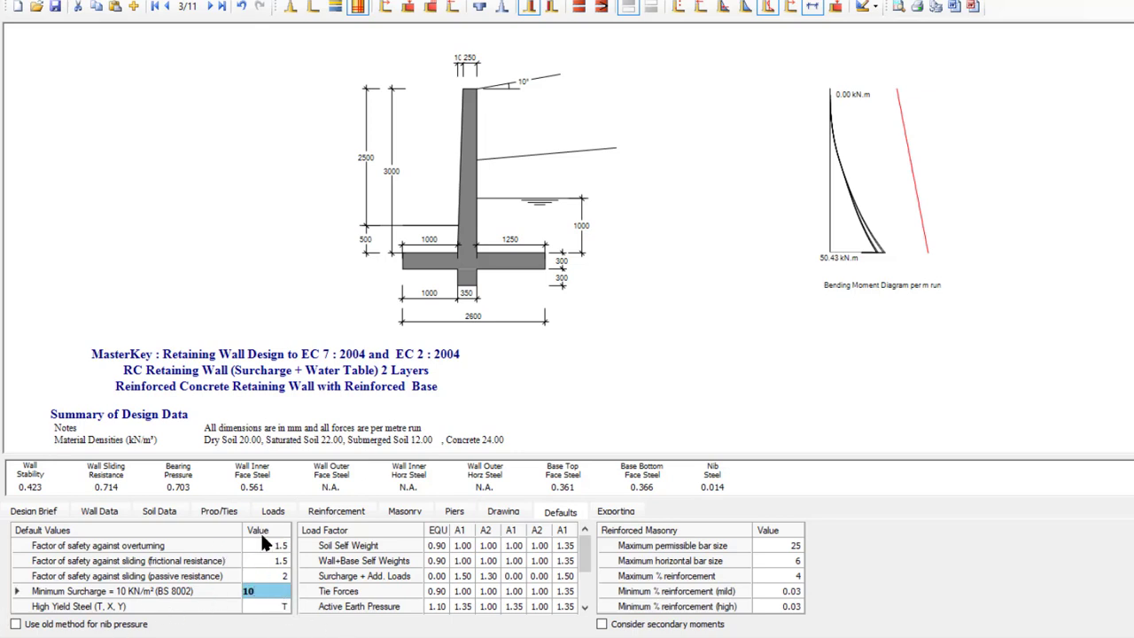
click(255, 543)
click(255, 558)
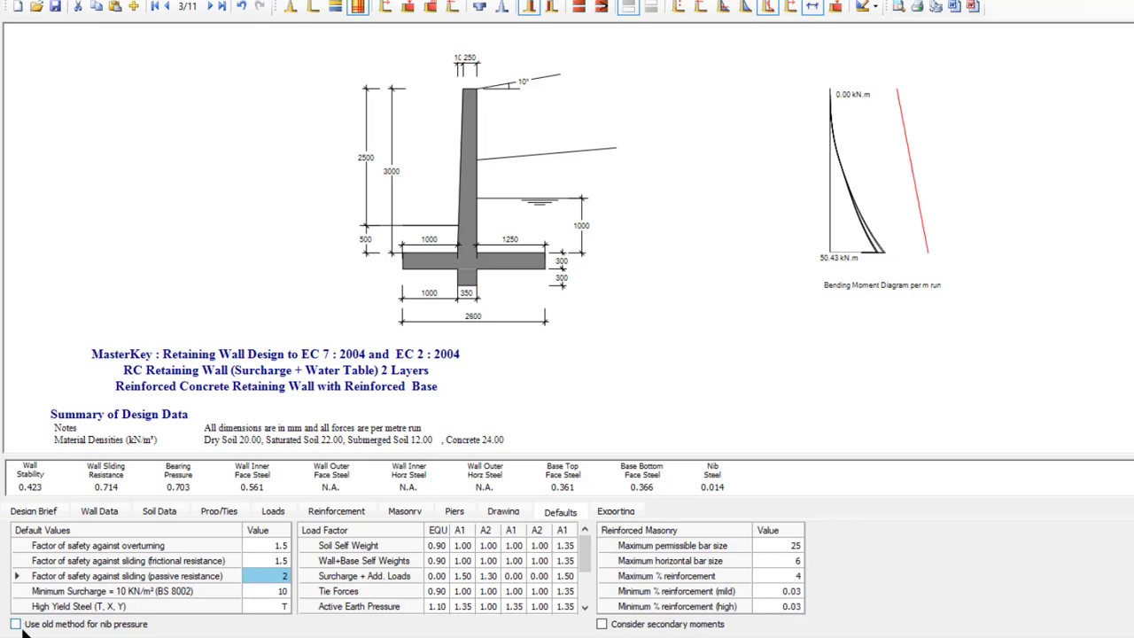
click(501, 511)
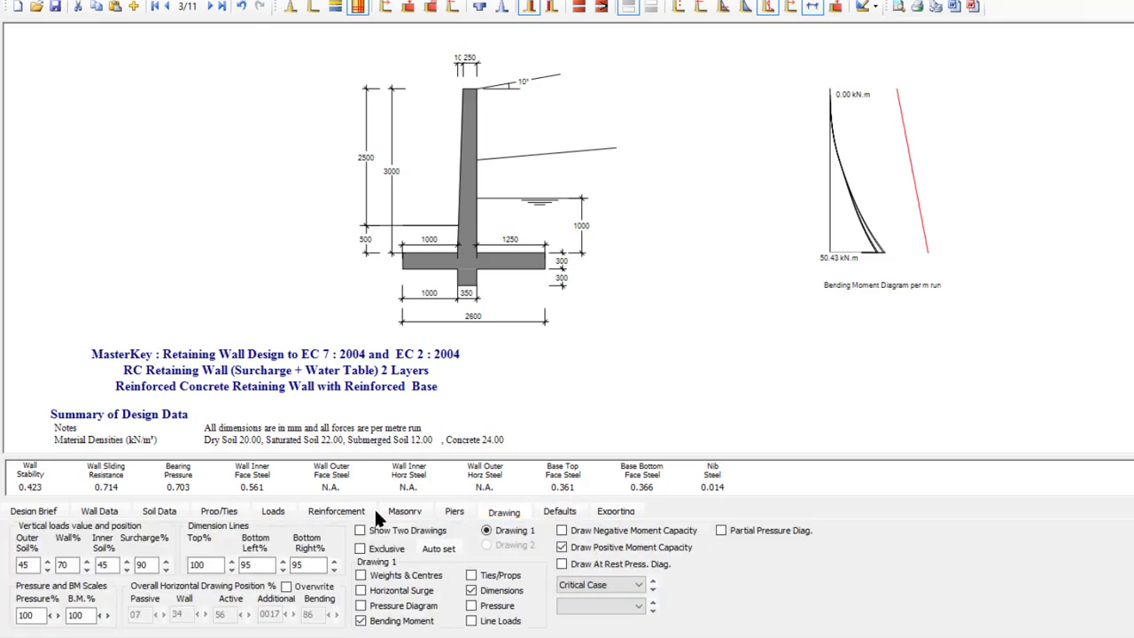
click(32, 512)
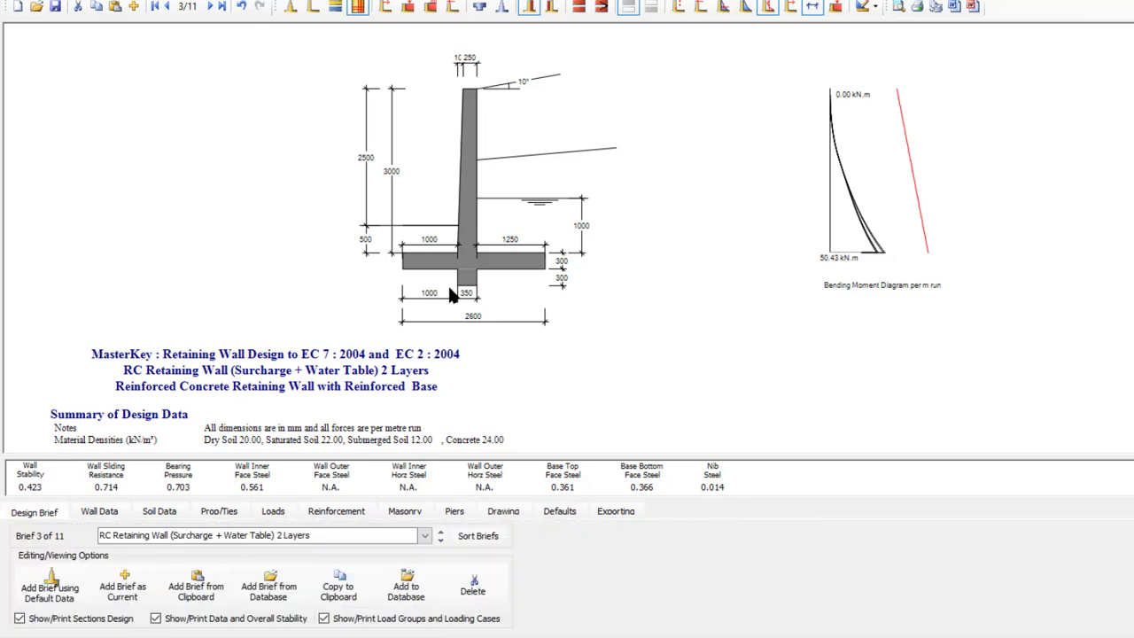
Step: Remove the nib by setting its depth to 0, and reset the dimension below the base thickness to 0
click(98, 511)
click(377, 594)
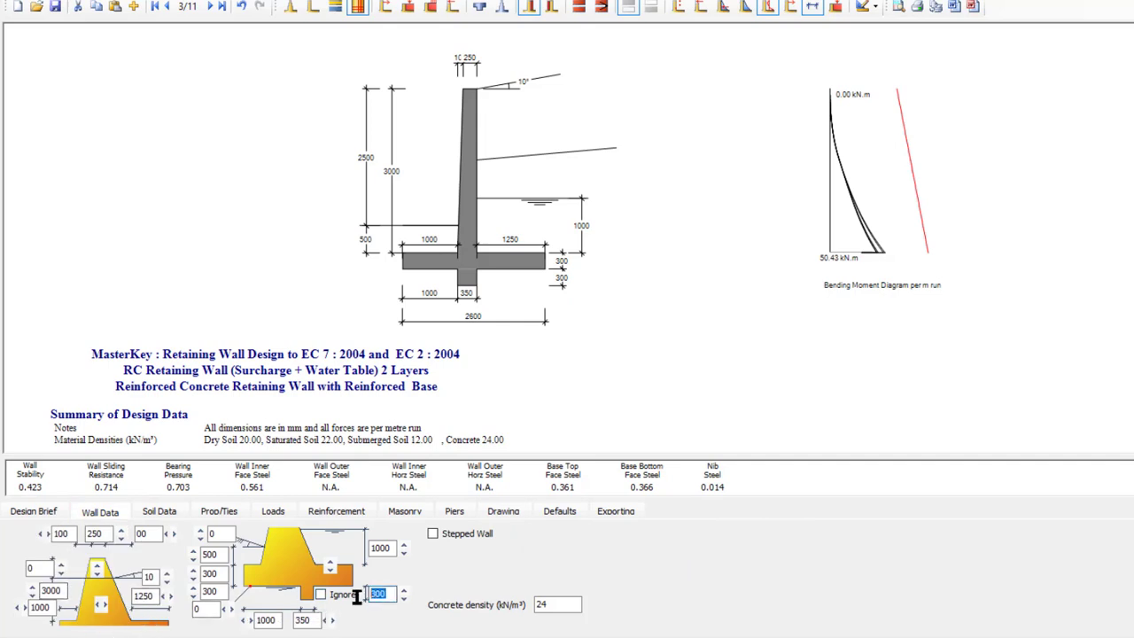
text(0)
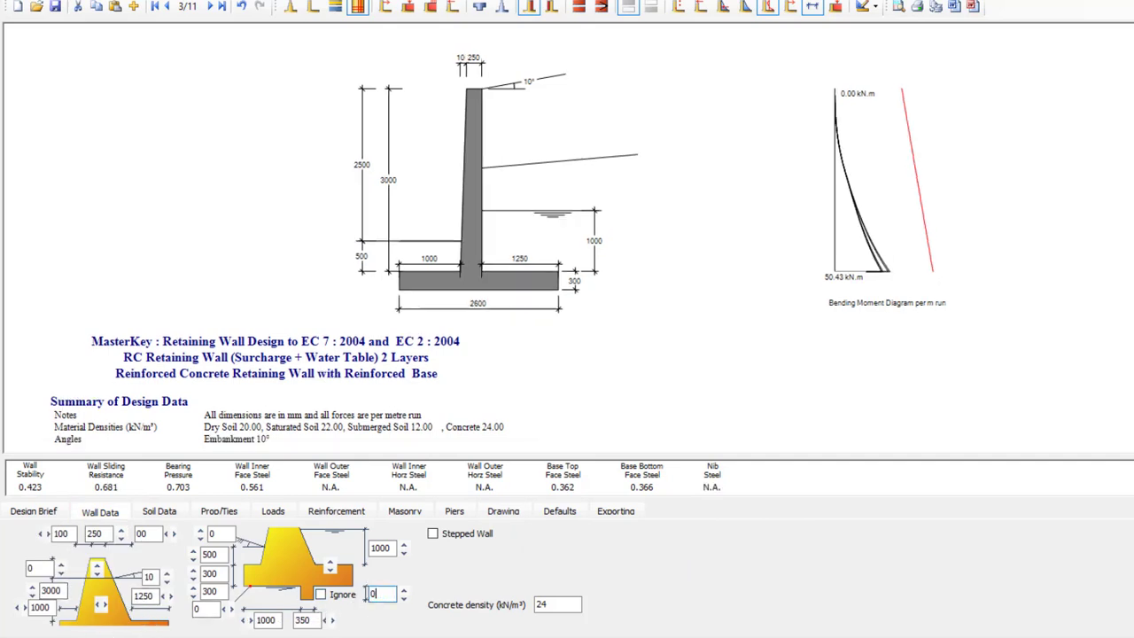
click(210, 591)
text(0)
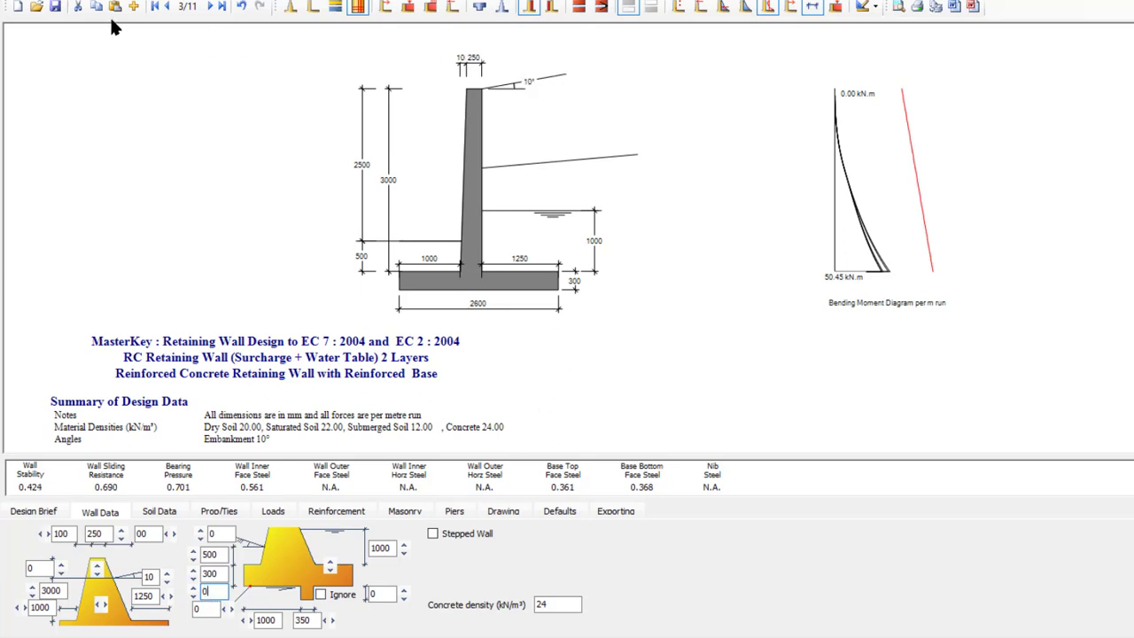
Step: Go to the fourth brief, the reinforced masonry wall, and remove its cavity fill and outer leaf
click(213, 9)
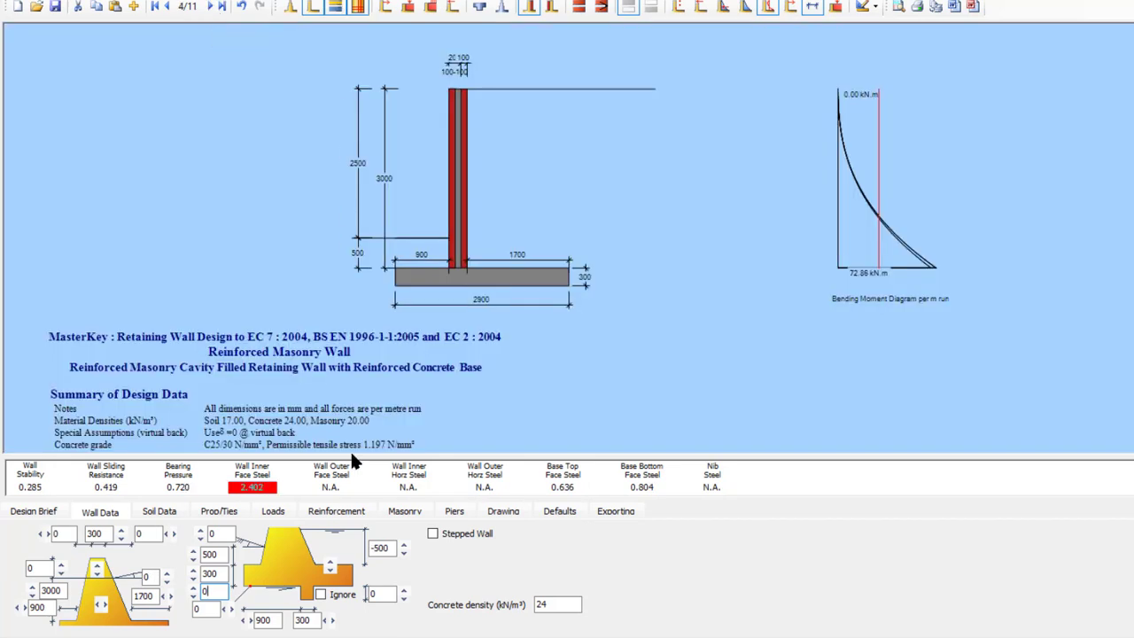
click(407, 509)
click(187, 531)
click(30, 535)
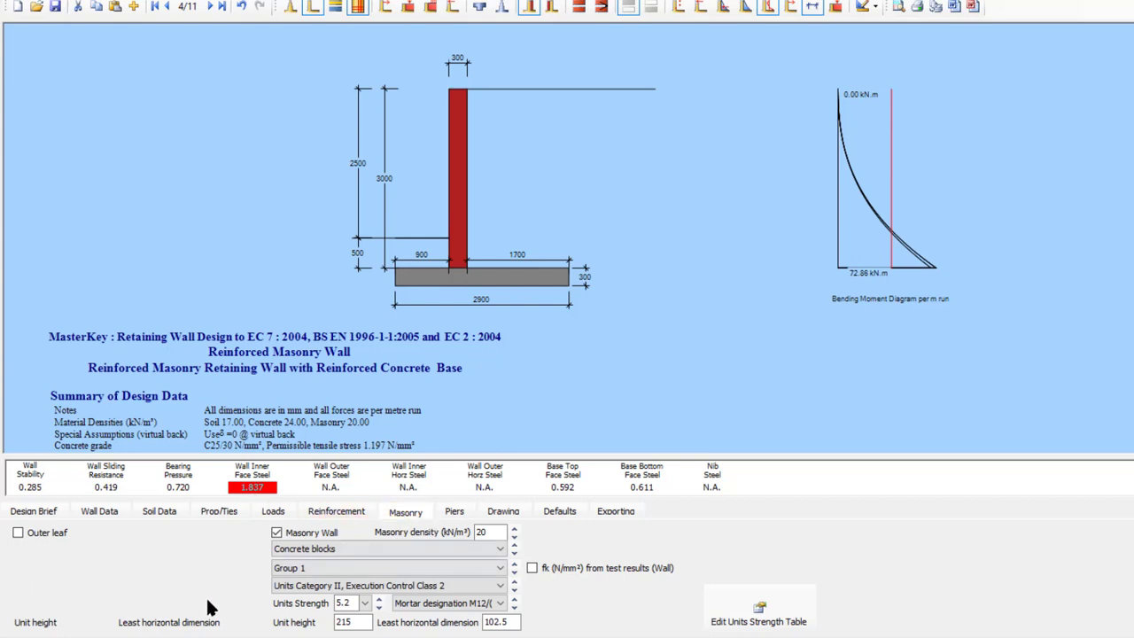
Step: Switch off the reinforcement in the wall's outer and inner faces, then switch both back on
click(339, 511)
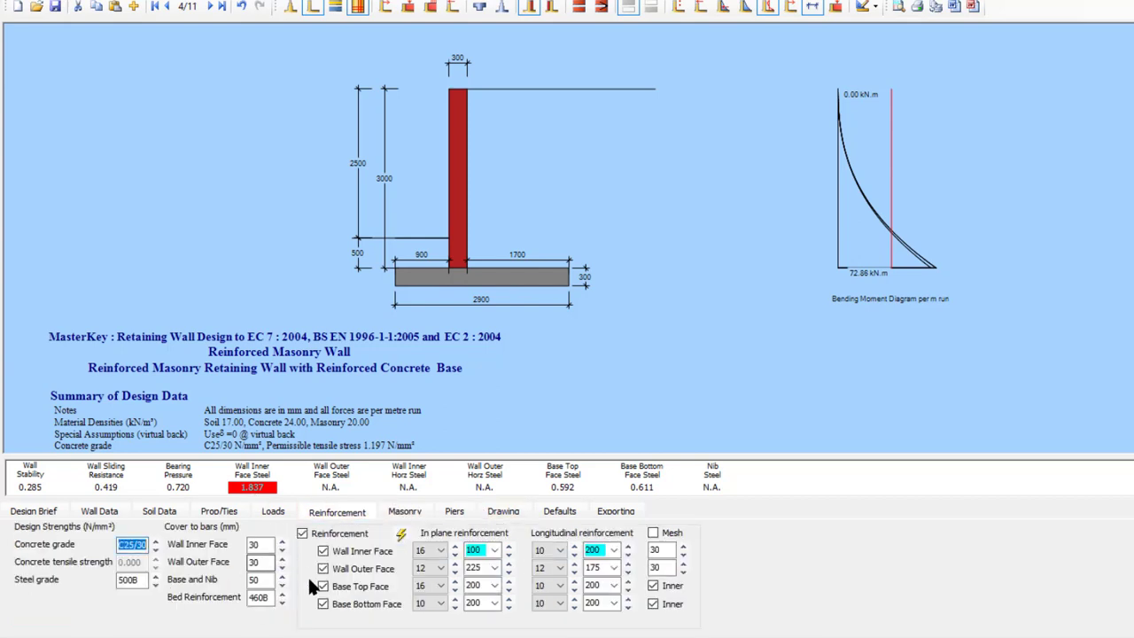
click(323, 568)
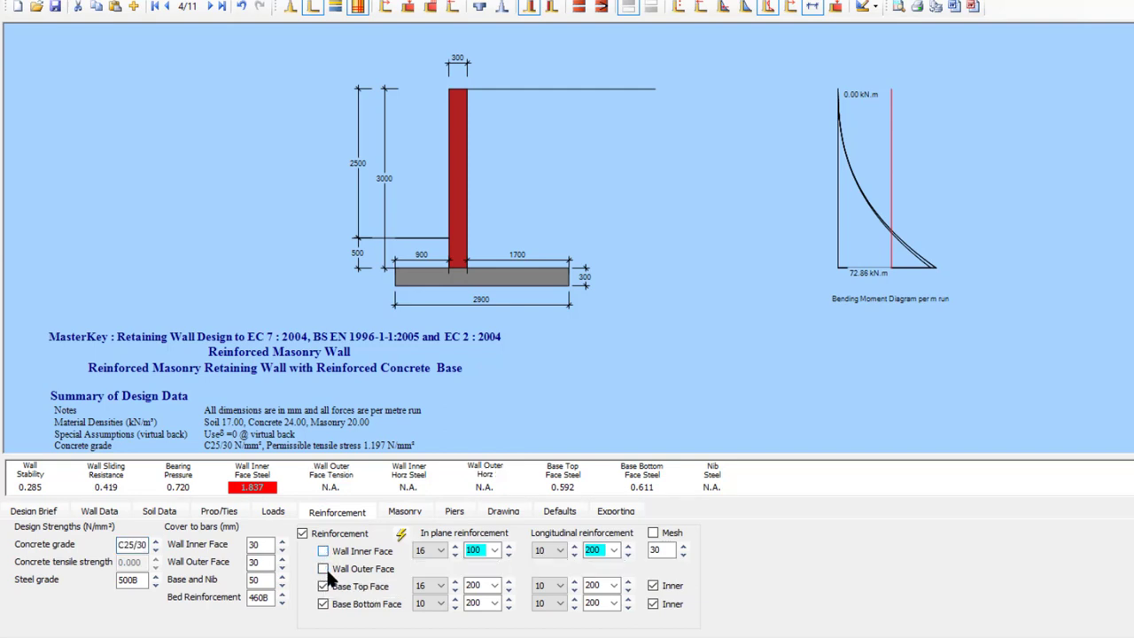
click(324, 550)
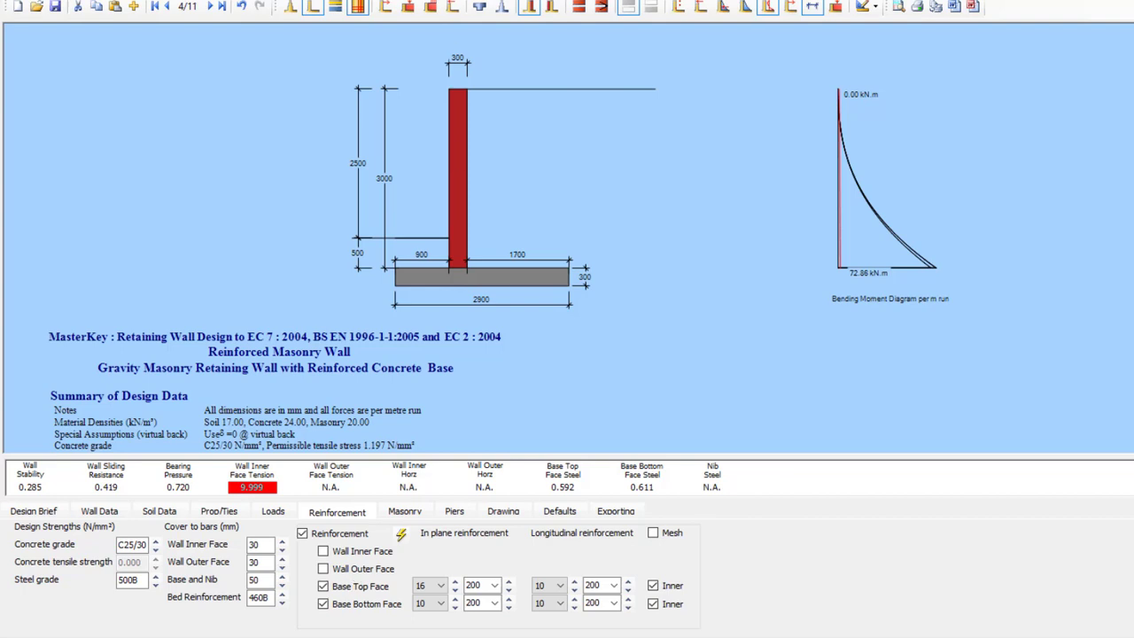
click(322, 565)
click(324, 549)
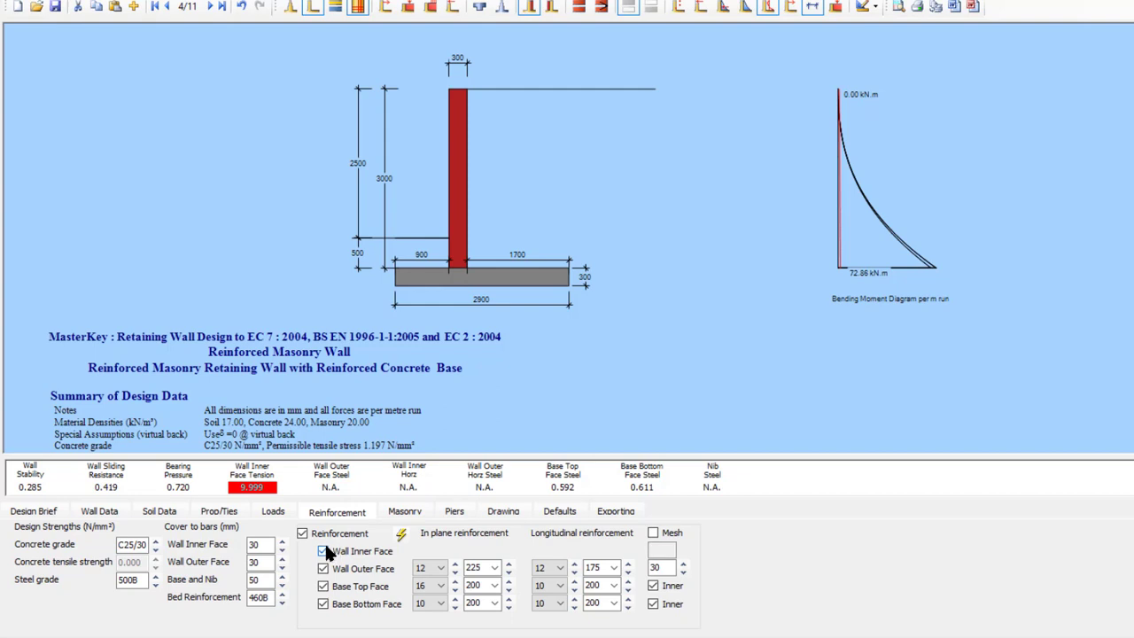
Step: Restore the masonry wall's outer leaf and its filled cavity
click(403, 512)
click(38, 531)
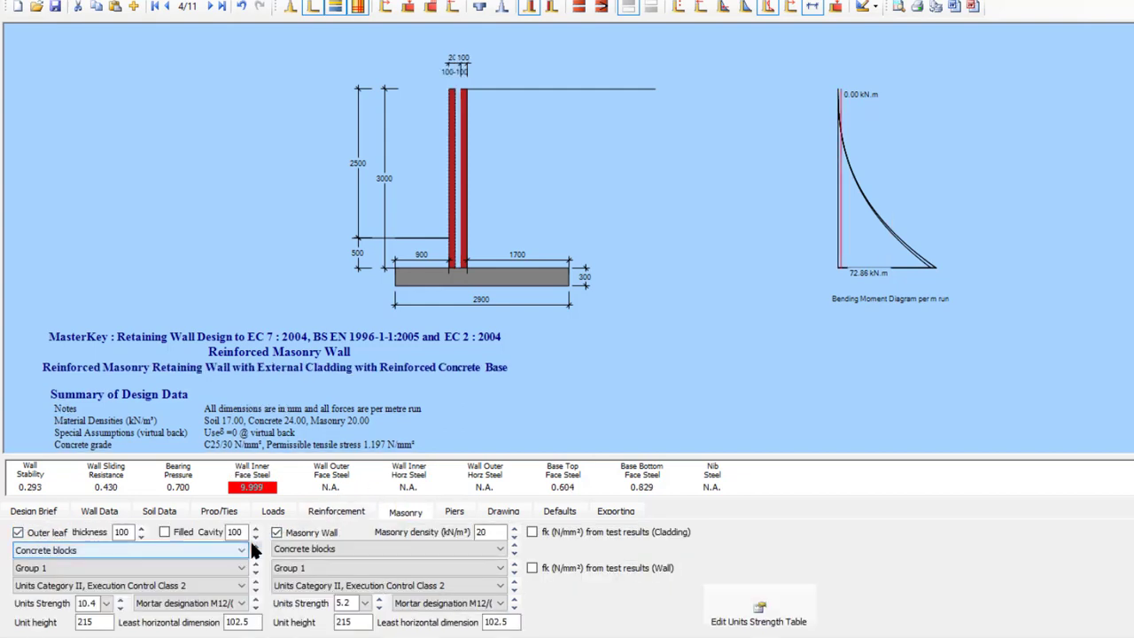
click(175, 530)
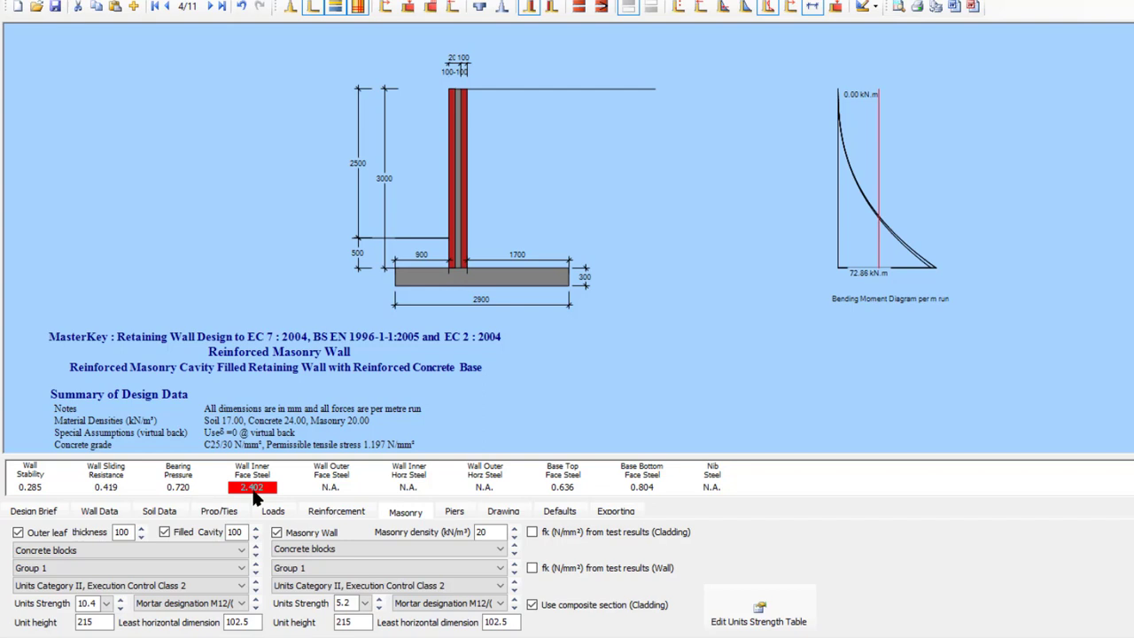
Step: Try 20 mm in-plane bars for the cavity steel, then return them to 16 mm
click(337, 512)
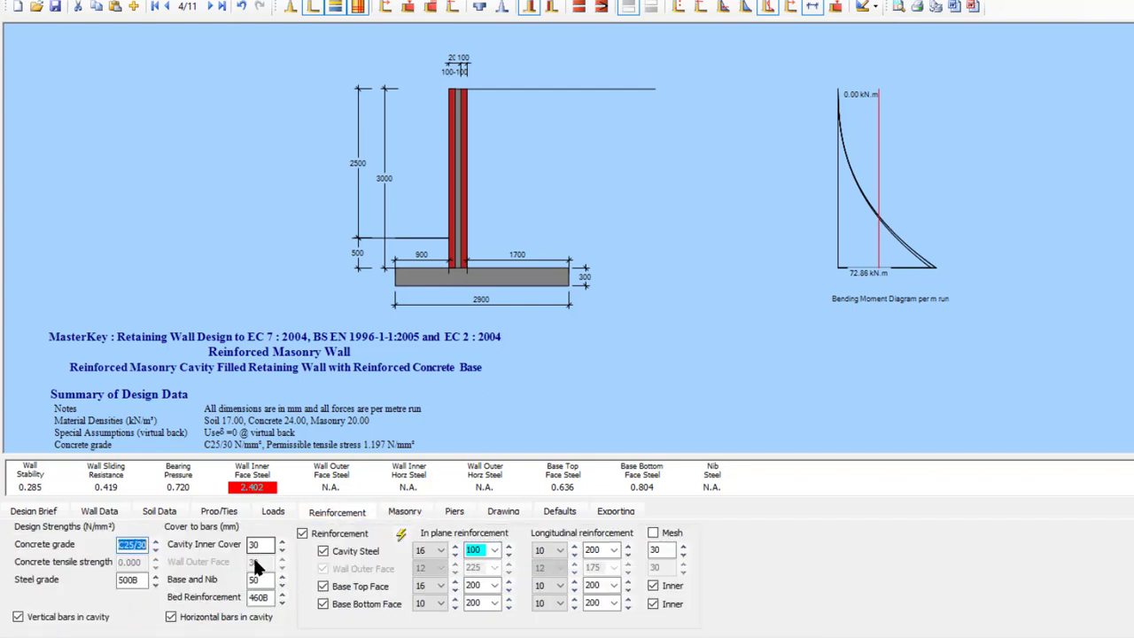
click(454, 543)
click(455, 552)
click(453, 548)
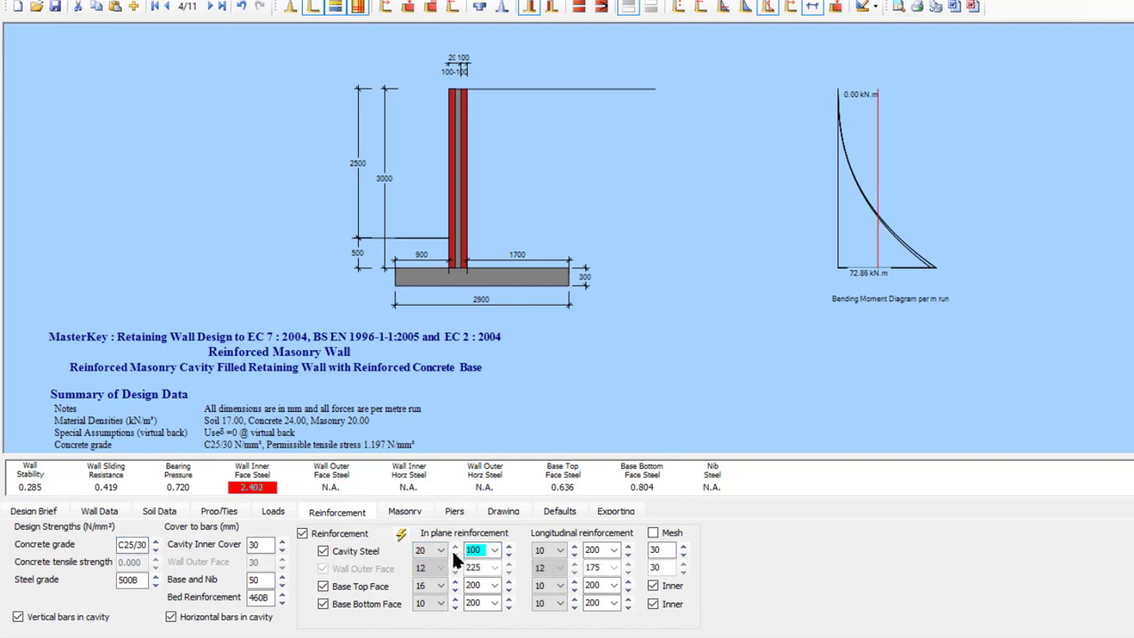
click(453, 553)
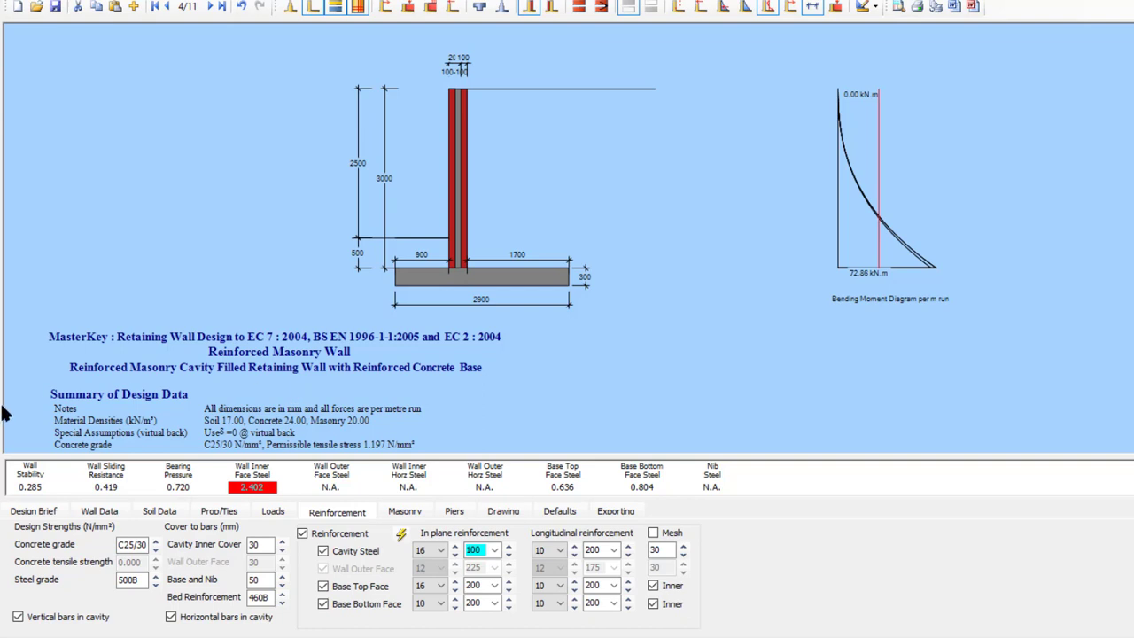
Step: Set the masonry wall's stem thickness to 400 mm and show its masonry data
click(100, 512)
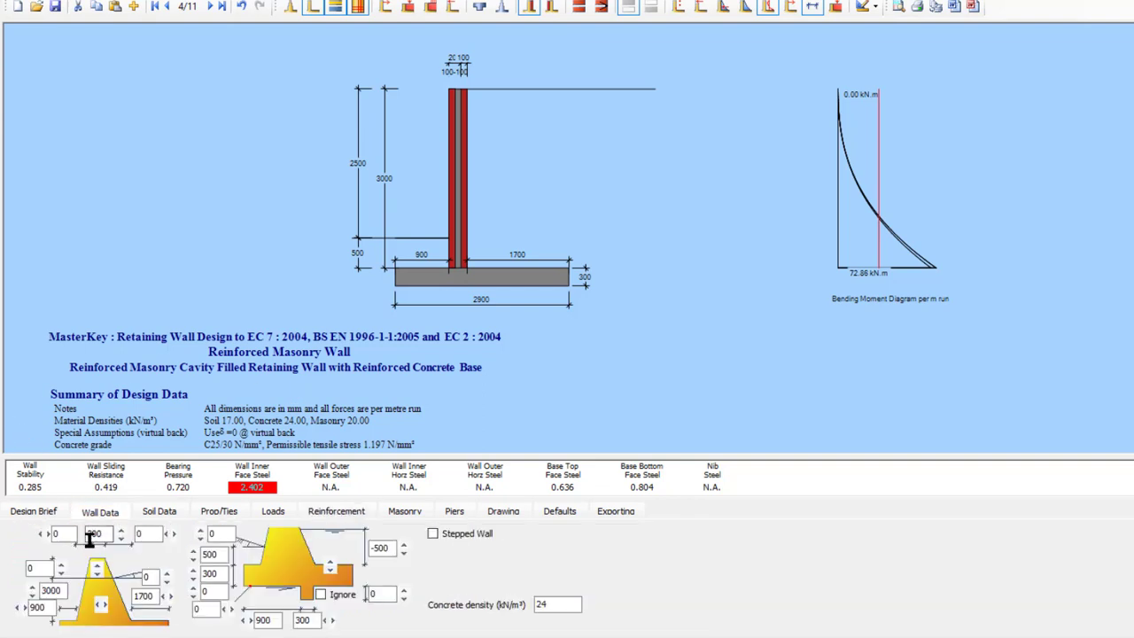
click(88, 533)
text(4)
key(Delete)
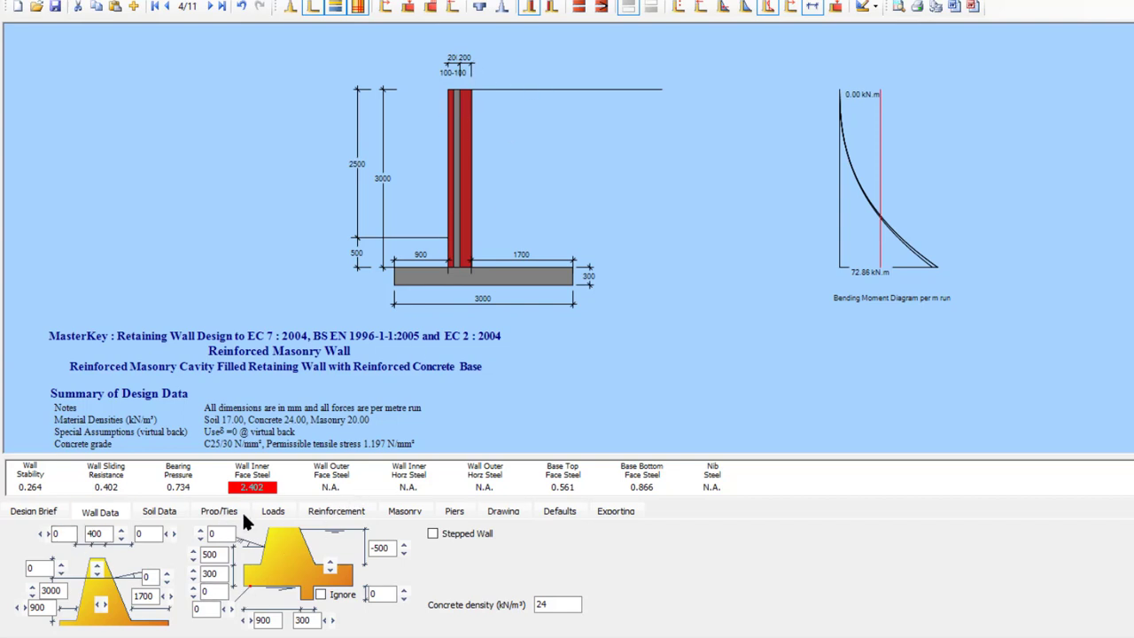
click(403, 512)
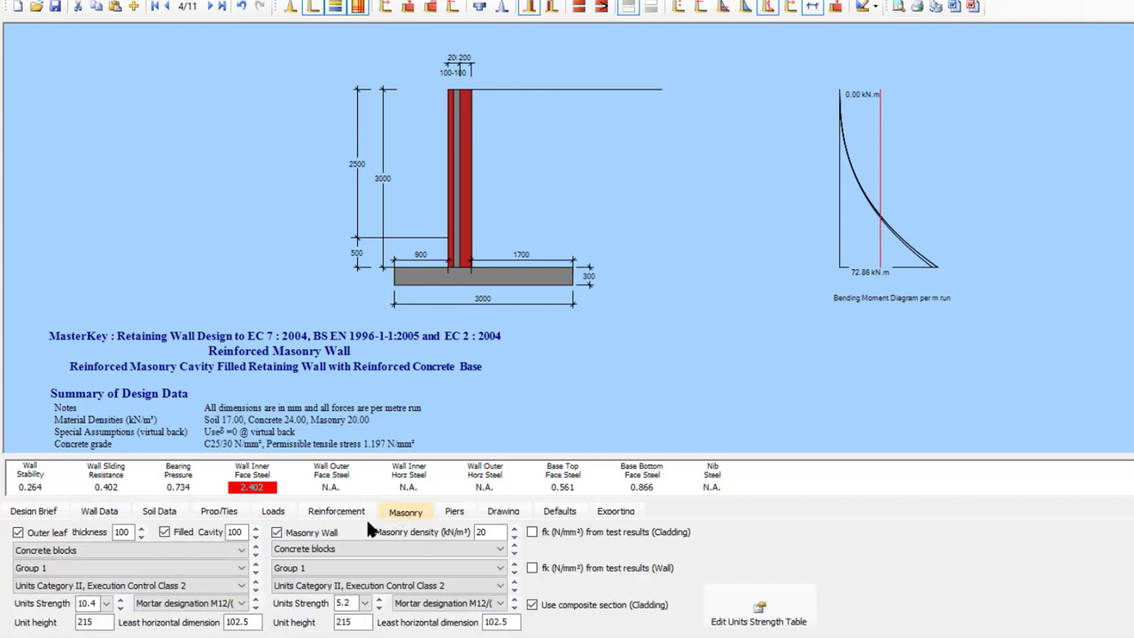
Step: Try a 200 mm filled cavity in the masonry wall, then return it to 100 mm
click(232, 532)
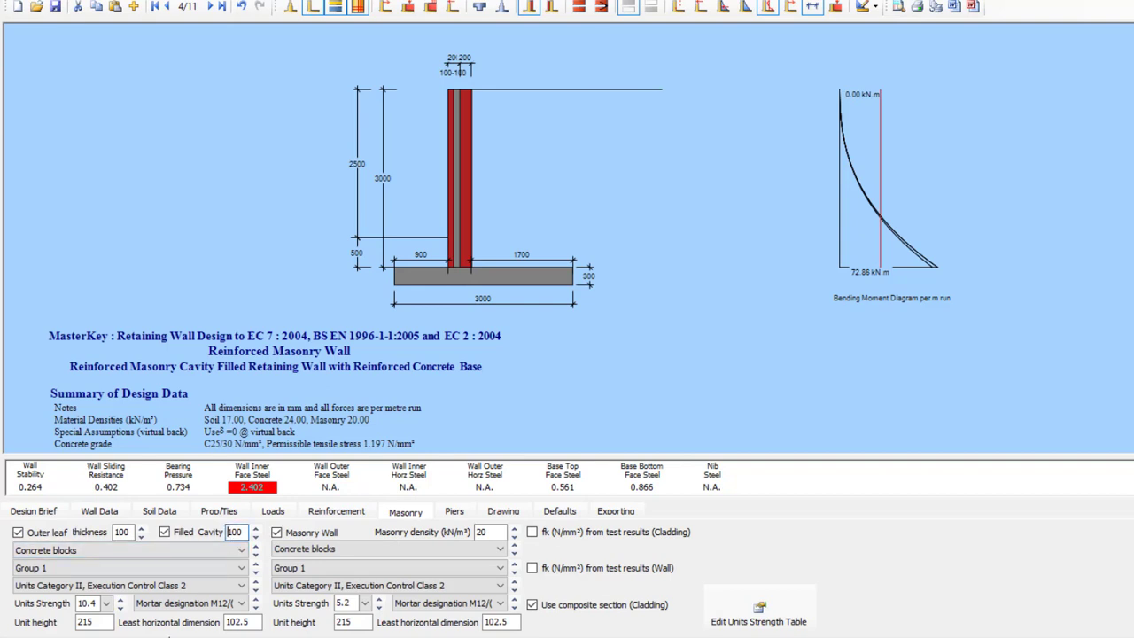
text(2)
key(Delete)
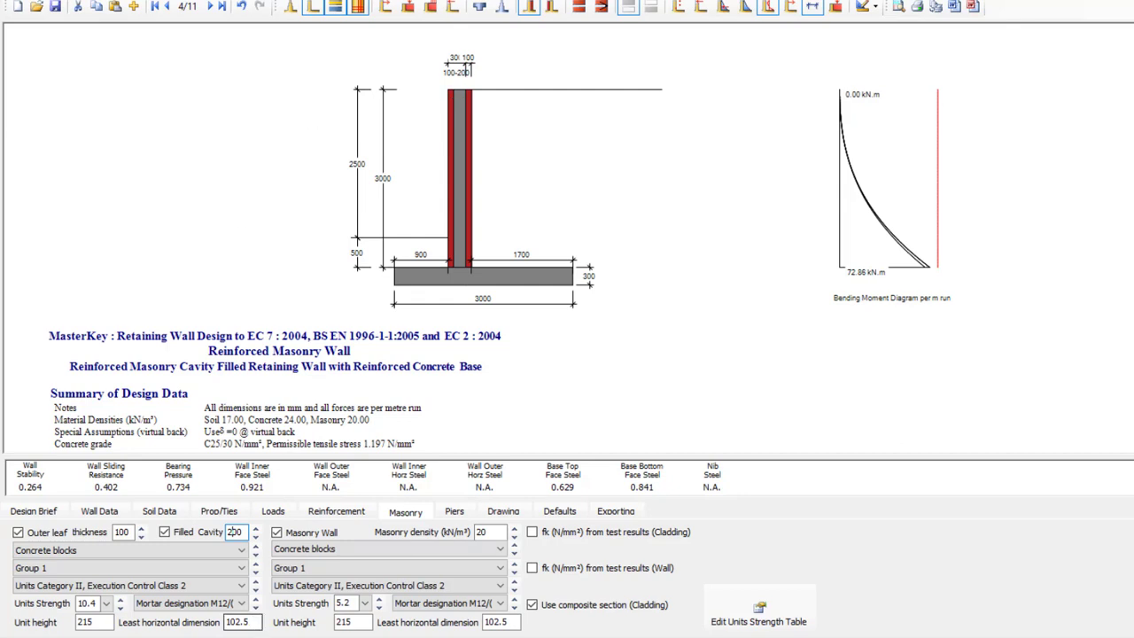
key(BackSpace)
text(1)
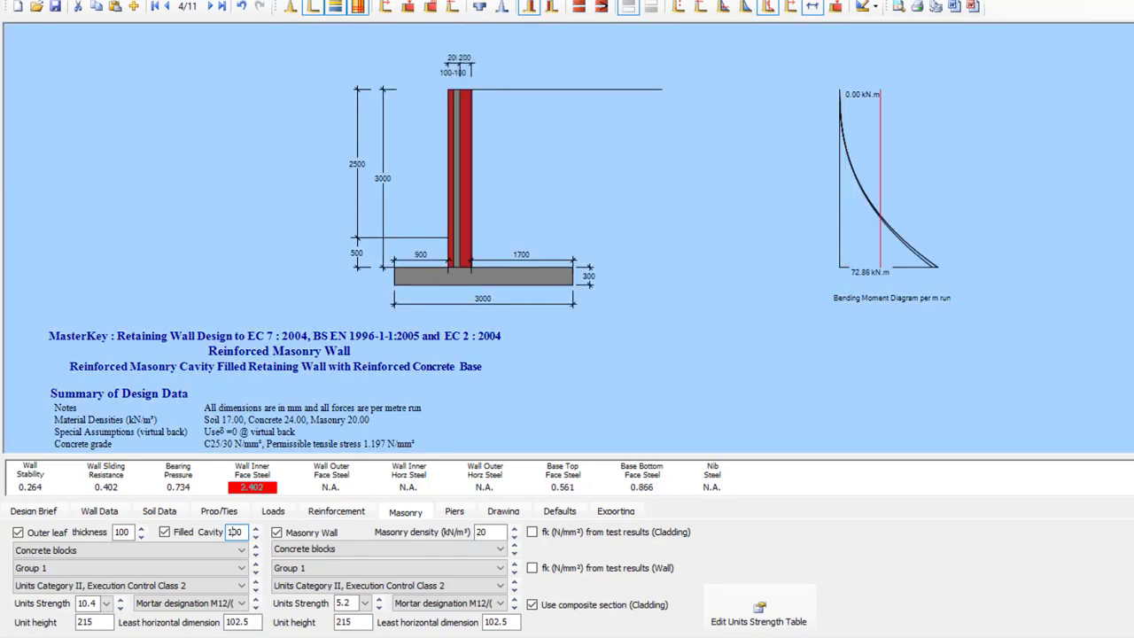
Step: Try a 200 mm outer leaf thickness for the masonry wall, then return it to 100 mm
drag(122, 533, 92, 623)
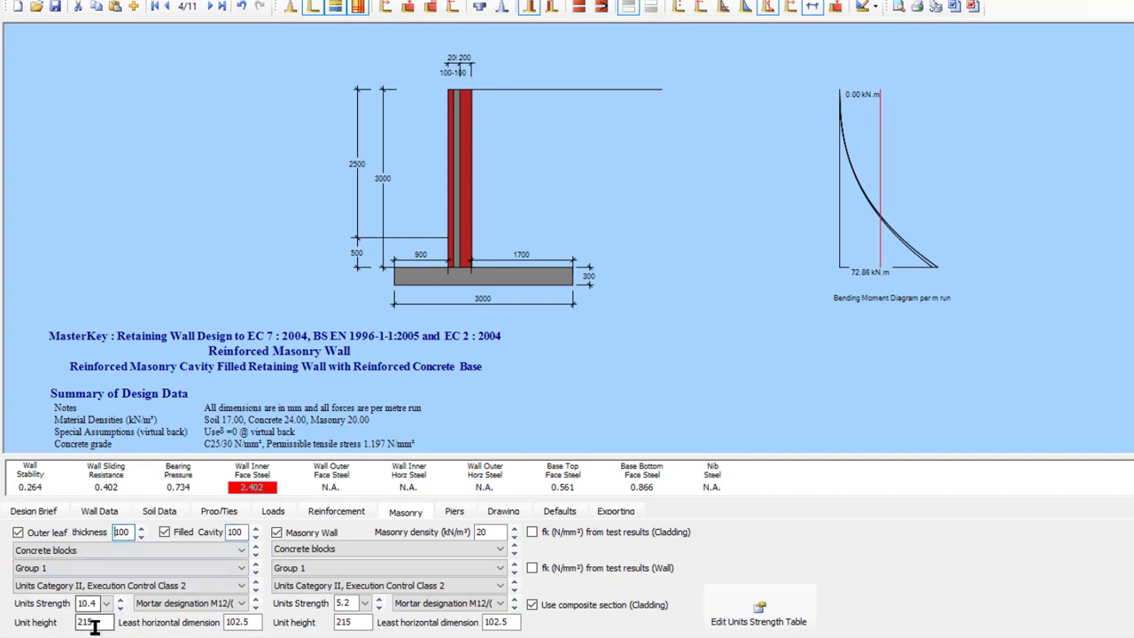
text(2)
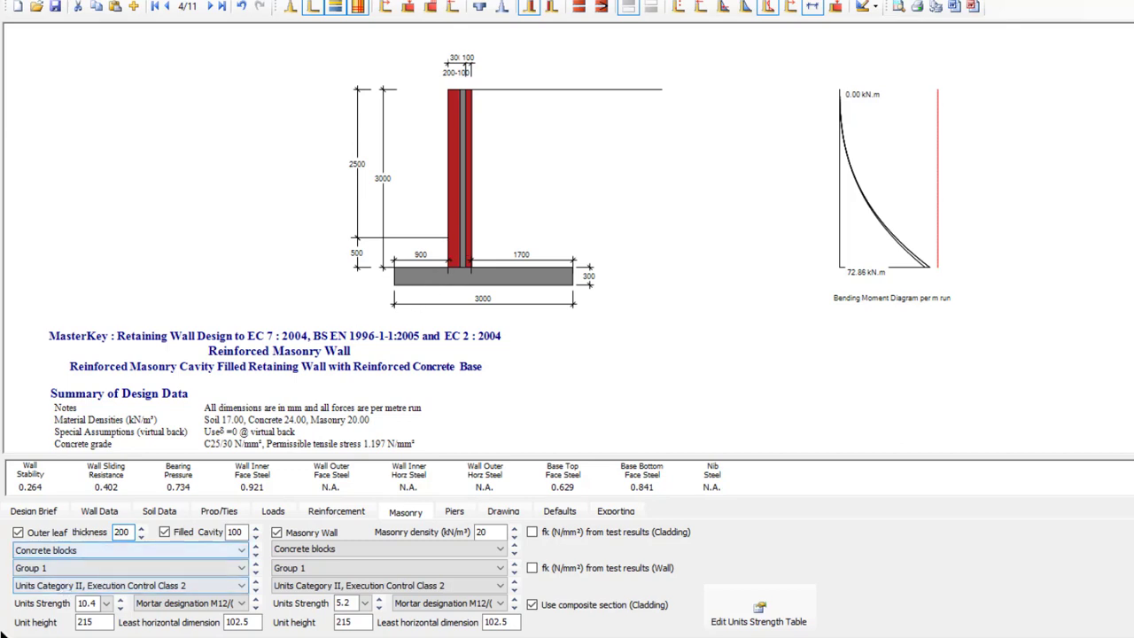
key(Delete)
text(1)
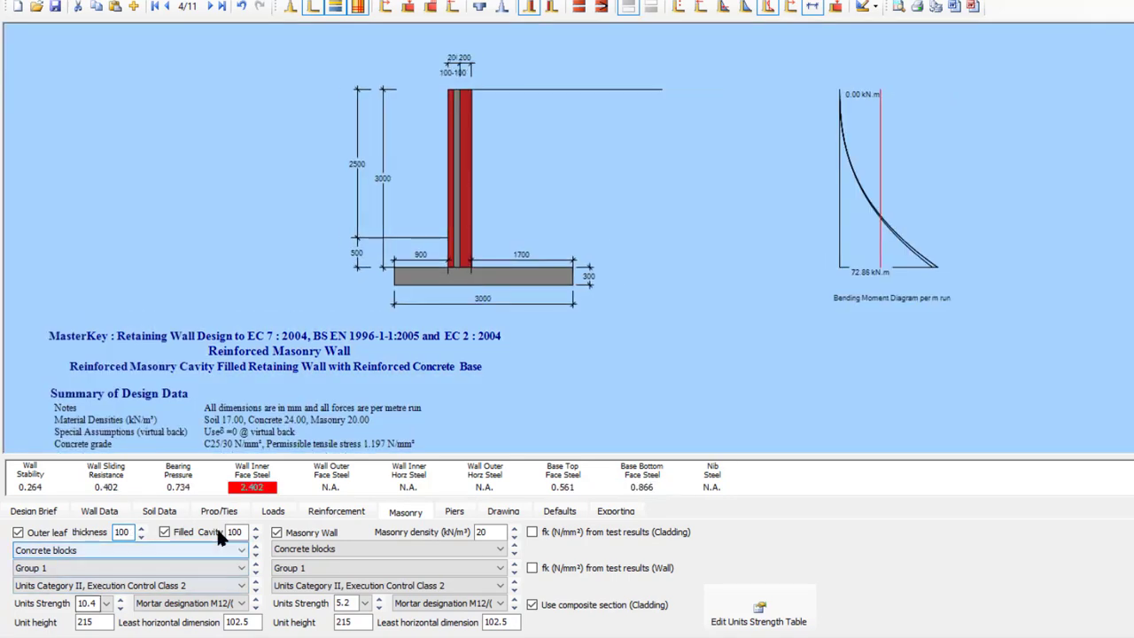
Step: Set the masonry wall's filled cavity width to 200 mm
click(229, 532)
key(shift+Right)
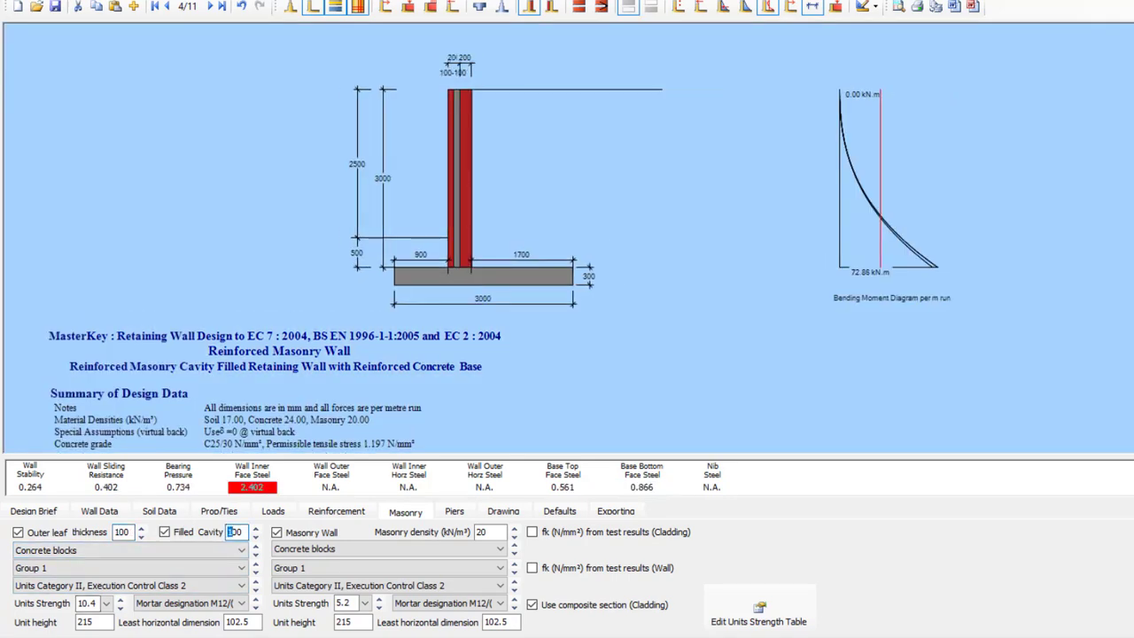
text(2)
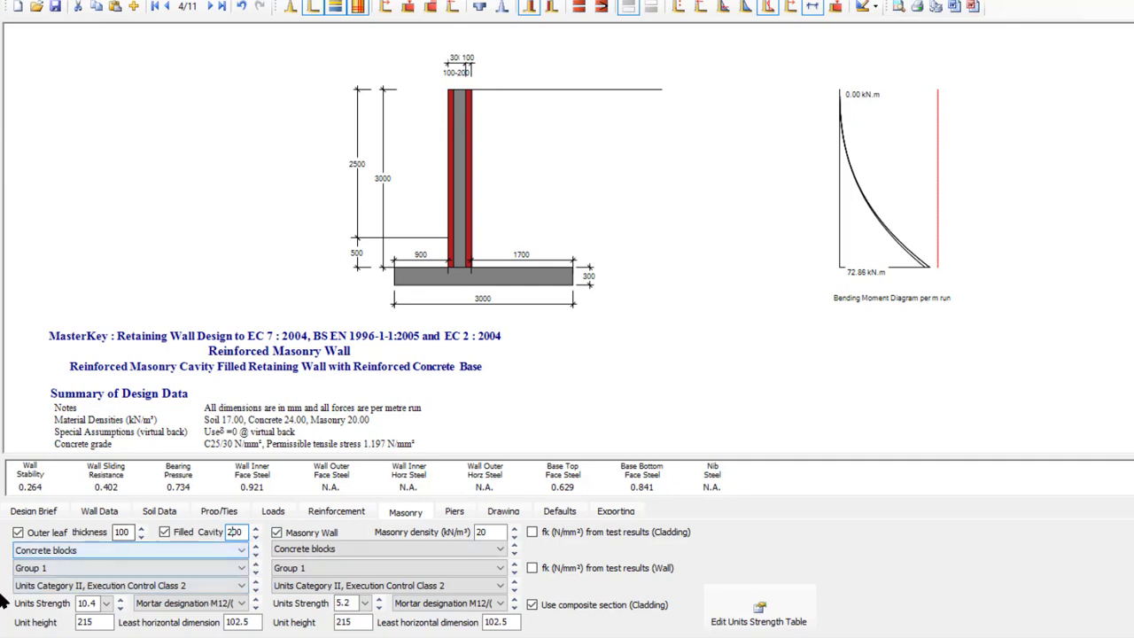
Step: Set the cavity steel's in-plane bars to 12 mm, then try 125 mm spacing and return it to 100 mm
click(337, 511)
click(454, 546)
click(454, 546)
click(454, 546)
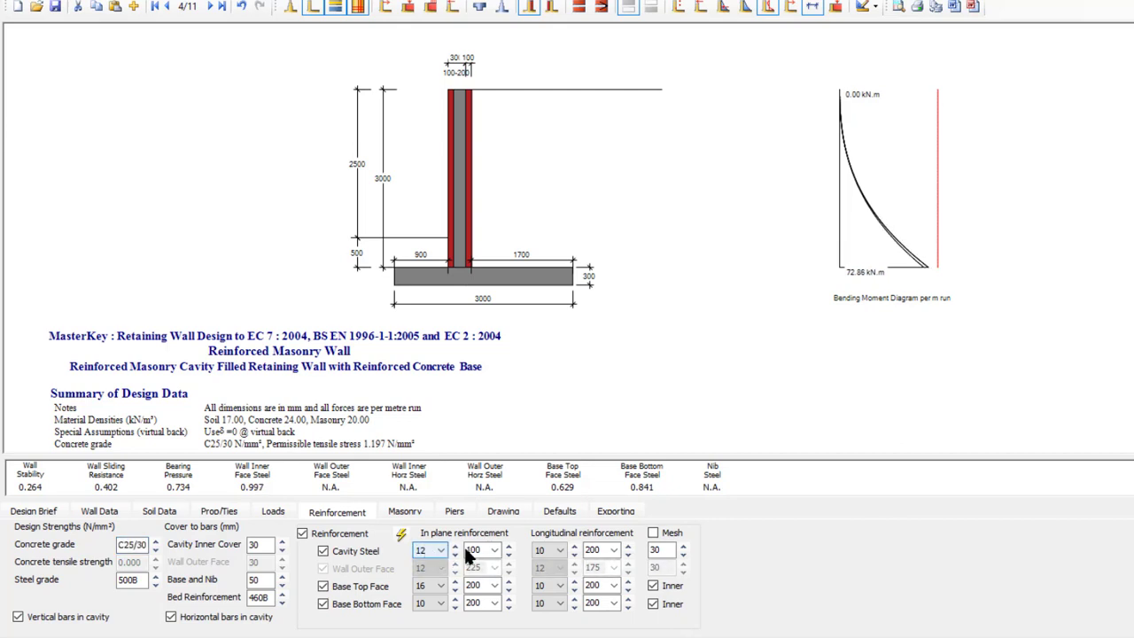
click(508, 553)
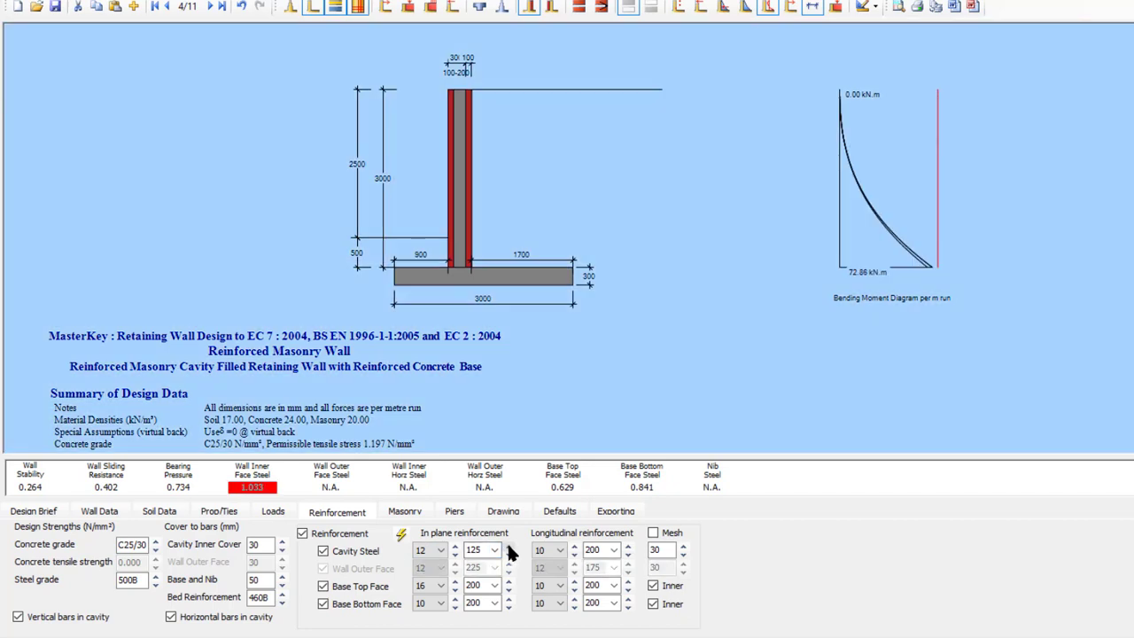
click(508, 546)
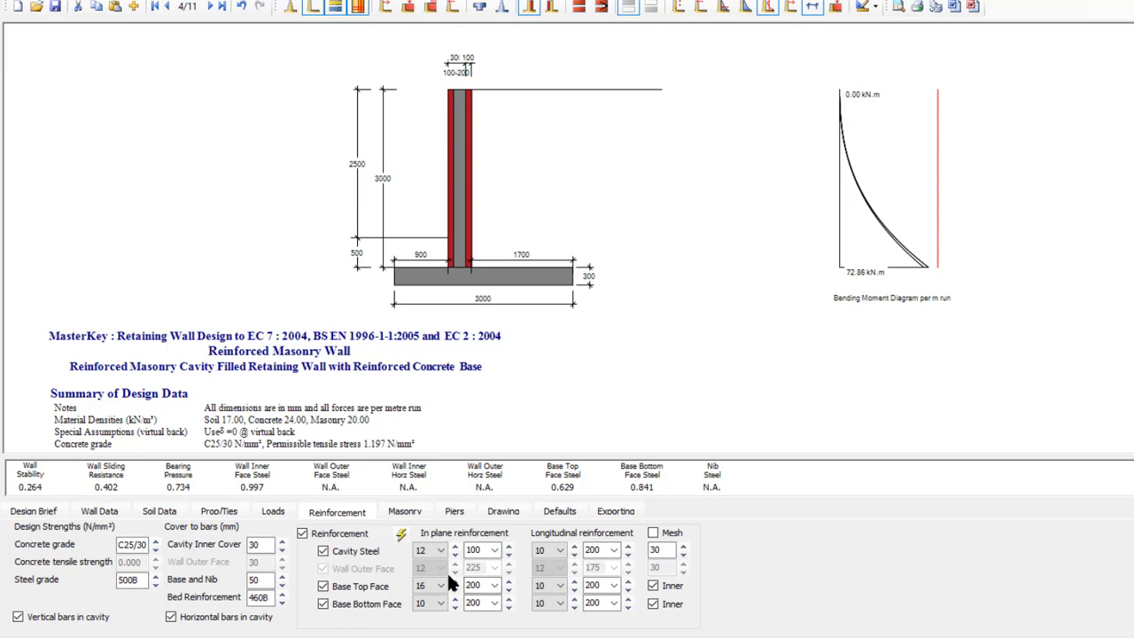
click(125, 545)
Step: Try outer leaf unit strengths of 17.5 and 7.3, then return the strength to 10.4
click(403, 512)
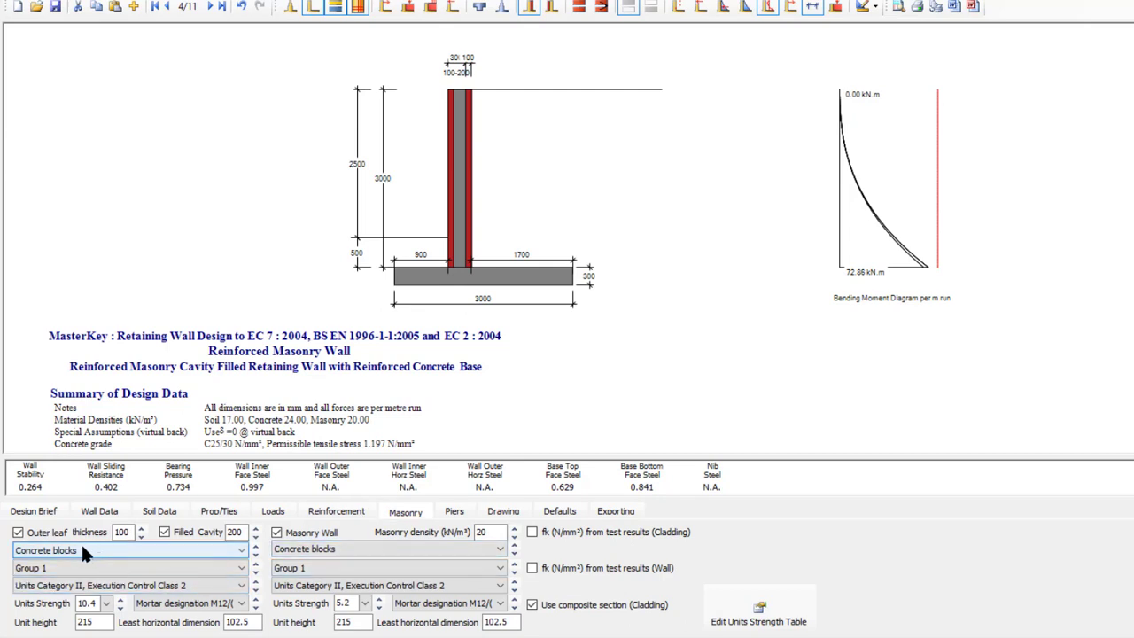
click(121, 607)
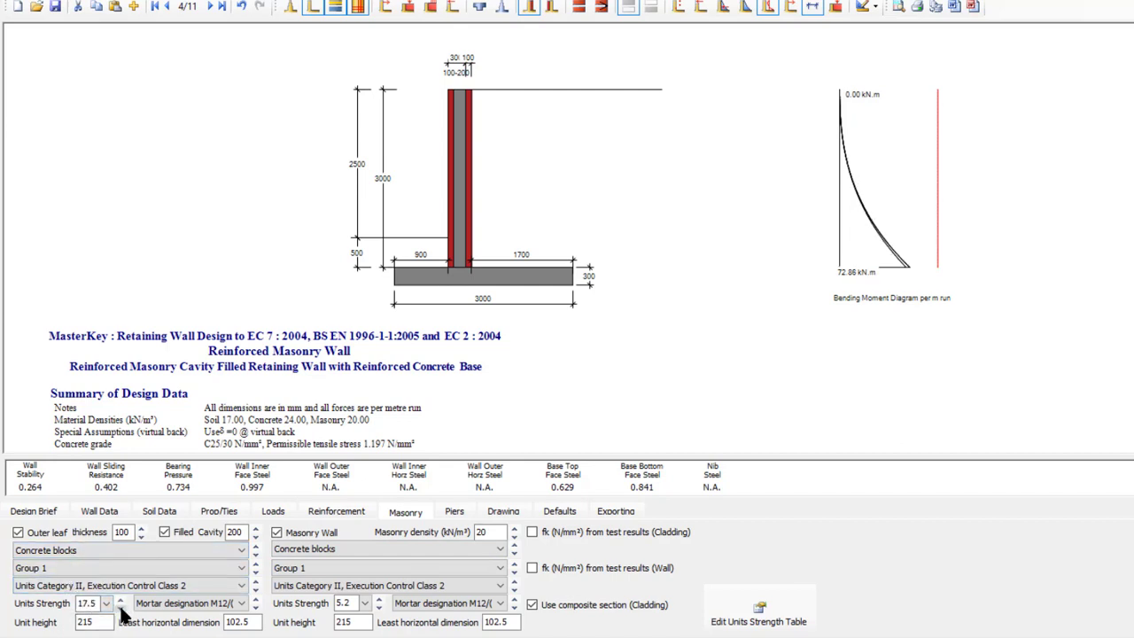
click(121, 608)
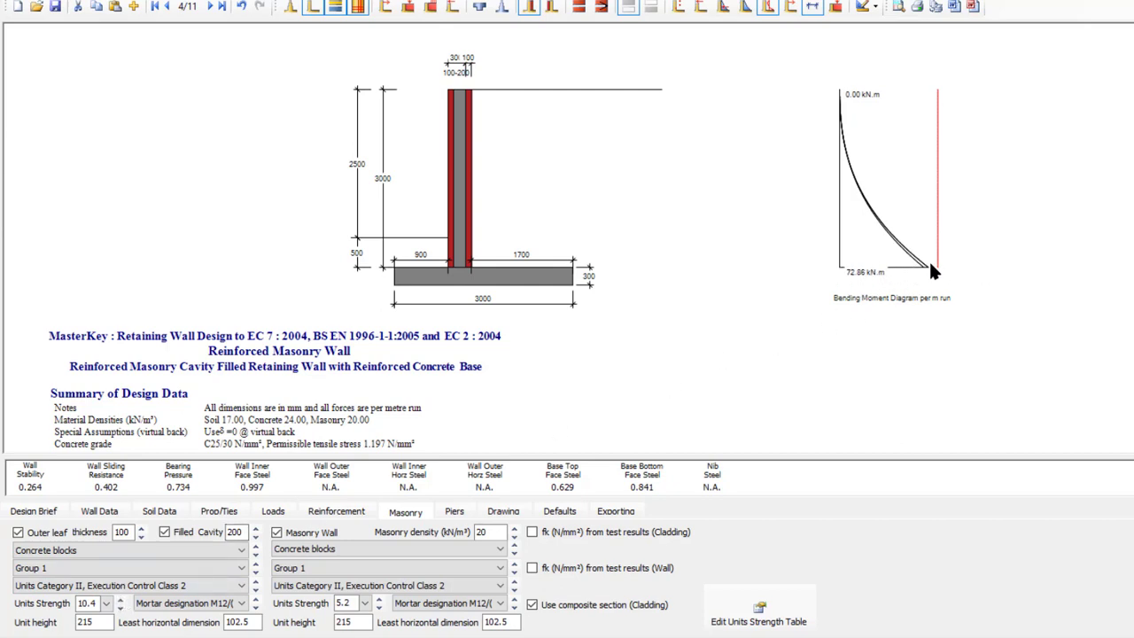
click(121, 606)
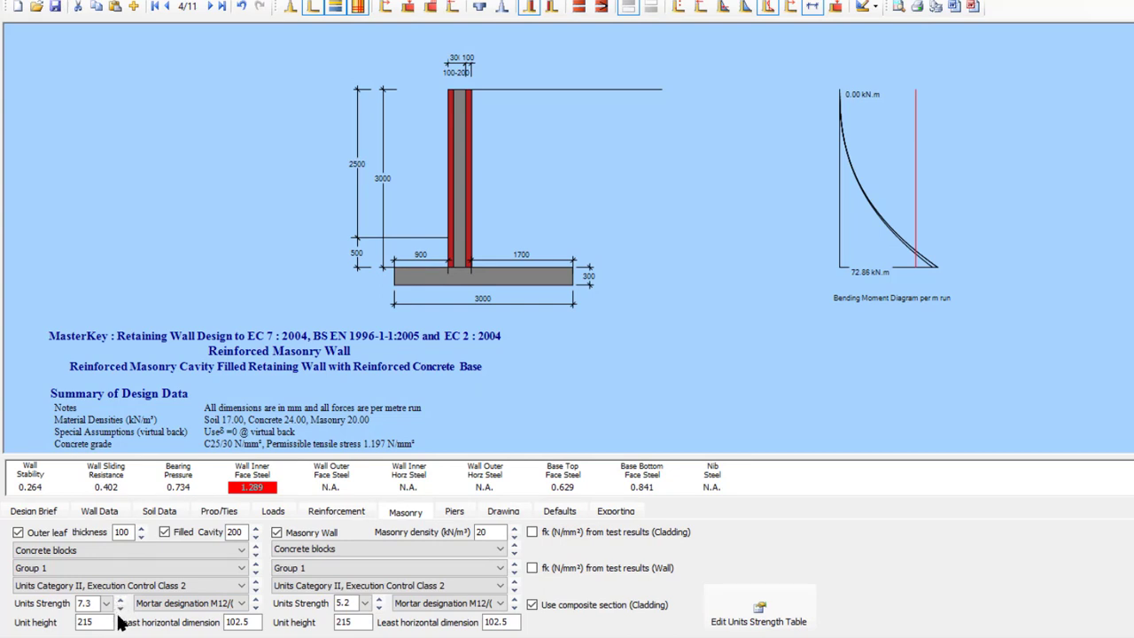
click(121, 601)
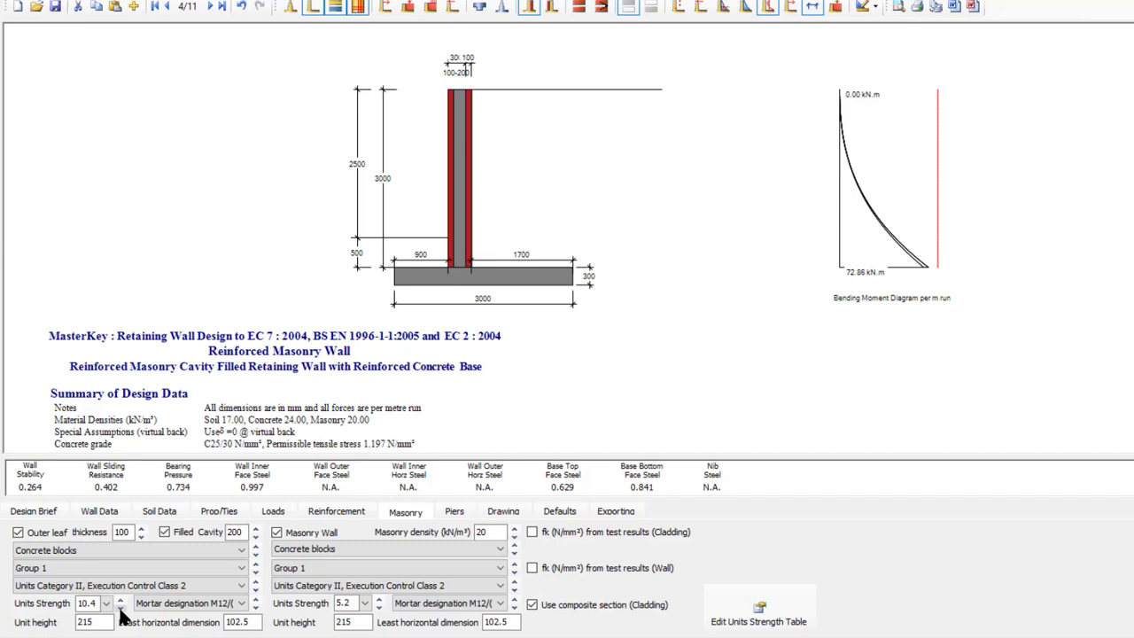
Step: Switch on the use of fk from test results for the cladding, then switch it off again
click(121, 603)
click(530, 532)
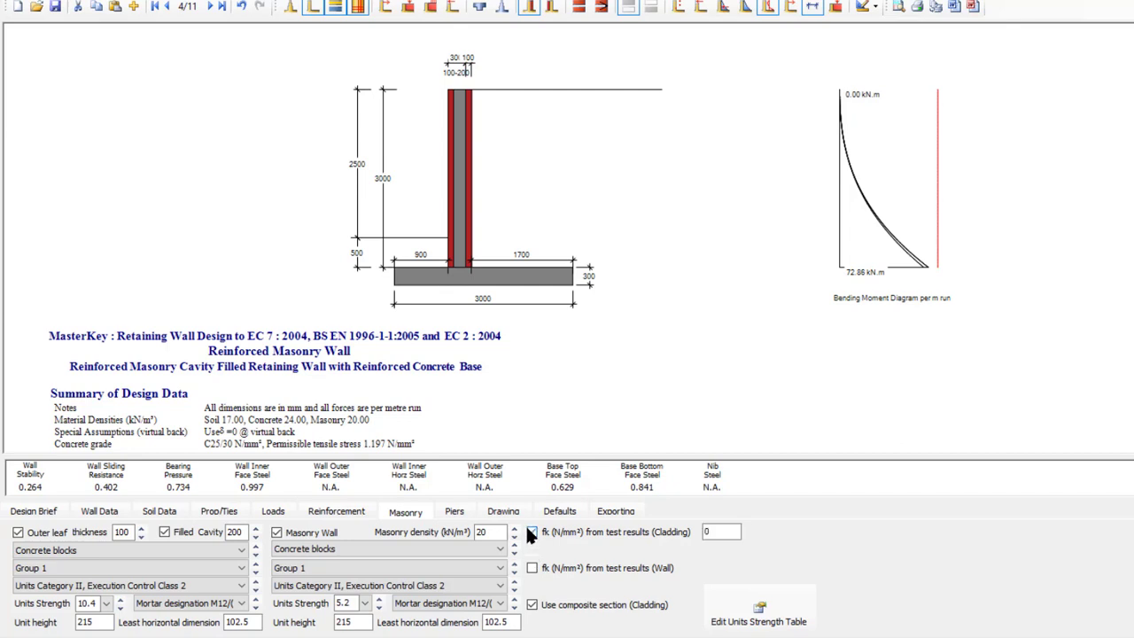
click(530, 532)
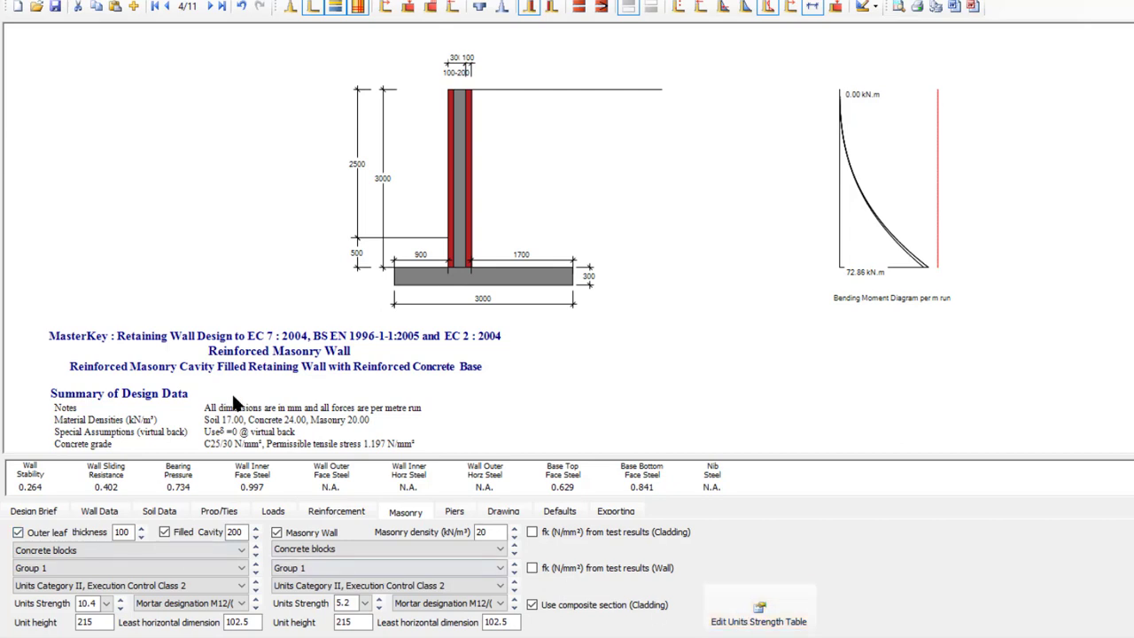
Step: Review the report's design data summary and soil properties alongside the soil data and the default load factors
scroll(262, 396, down, 2)
scroll(264, 396, down, 4)
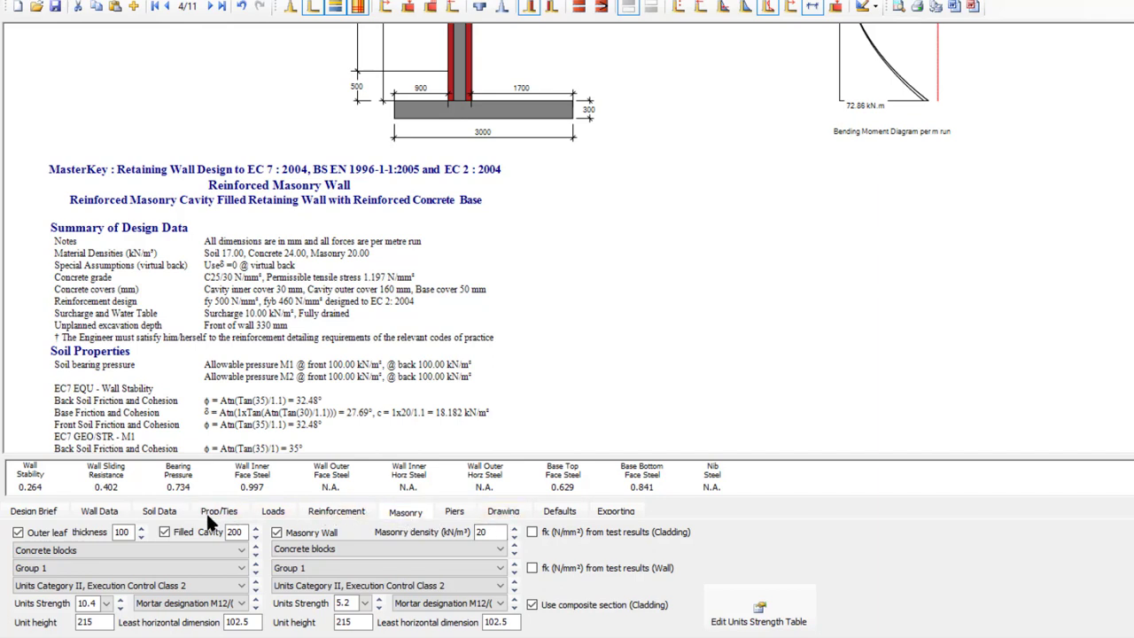
click(165, 514)
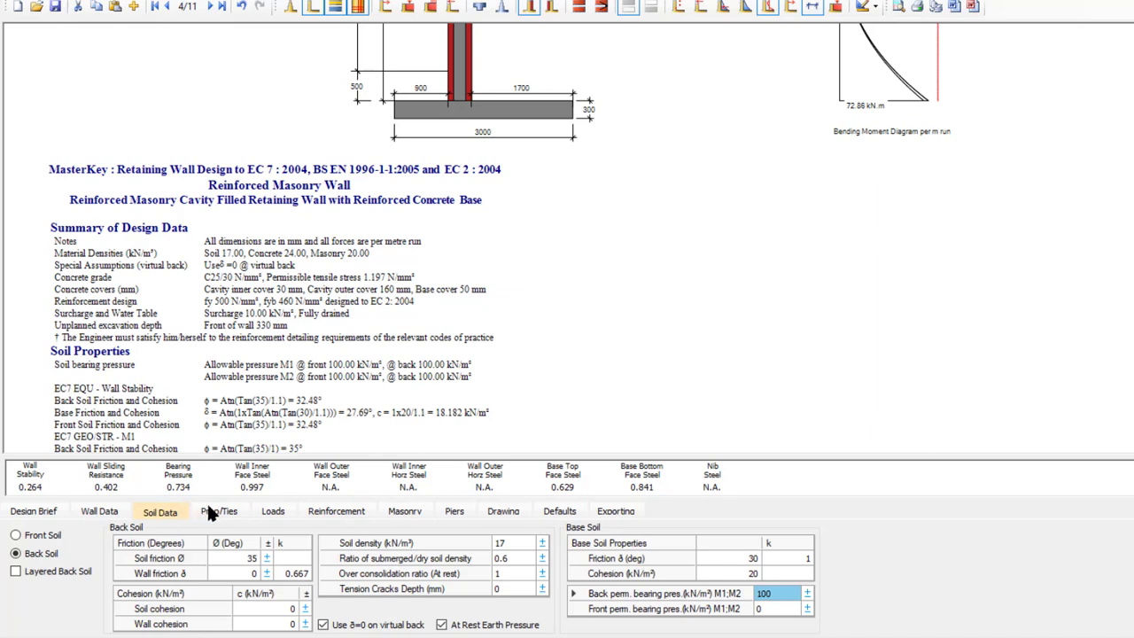
click(559, 512)
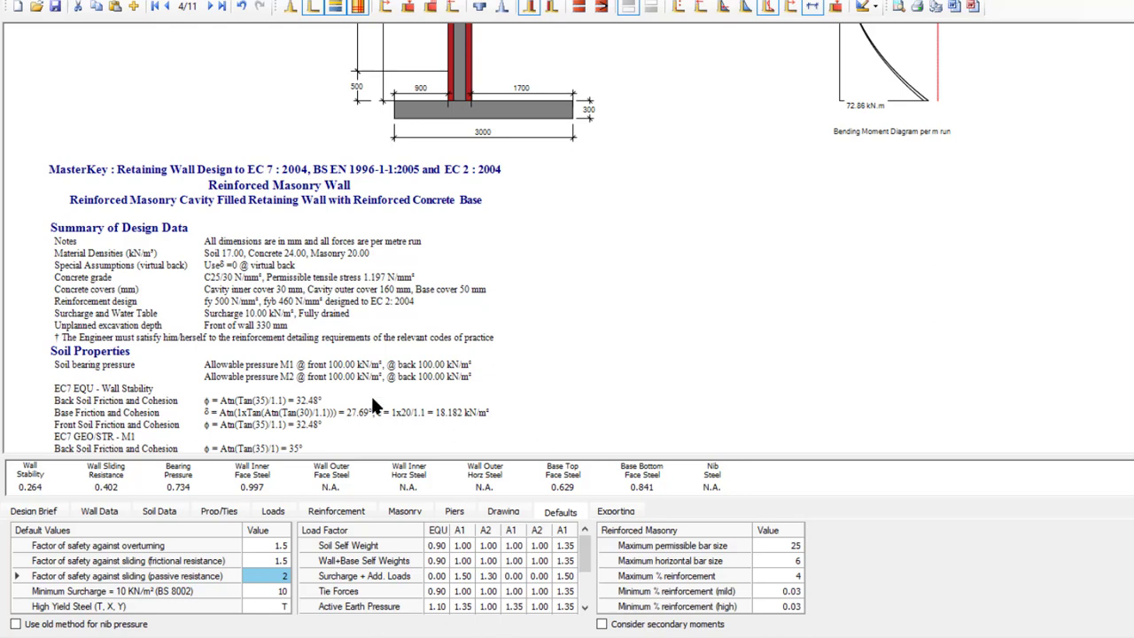
mouse_move(583, 553)
mouse_down()
mouse_move(585, 599)
mouse_move(584, 551)
mouse_up()
Step: Examine the report's loading cases, geotechnical checks, leaf details and inner steel design, and compare them with the default load factors
scroll(443, 429, down, 5)
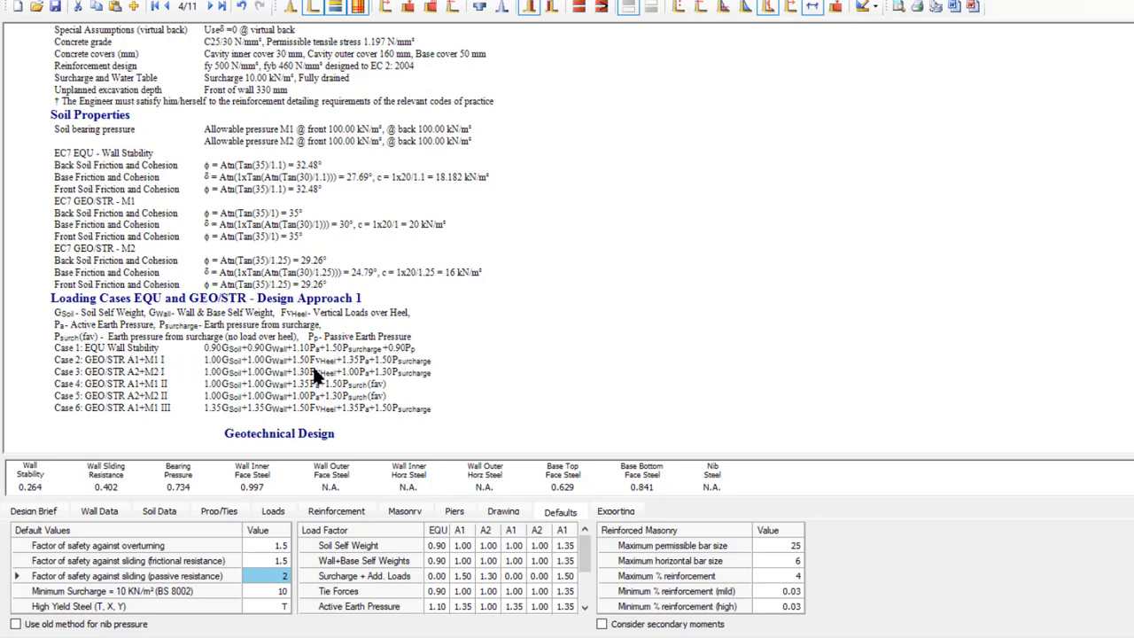
scroll(395, 414, down, 3)
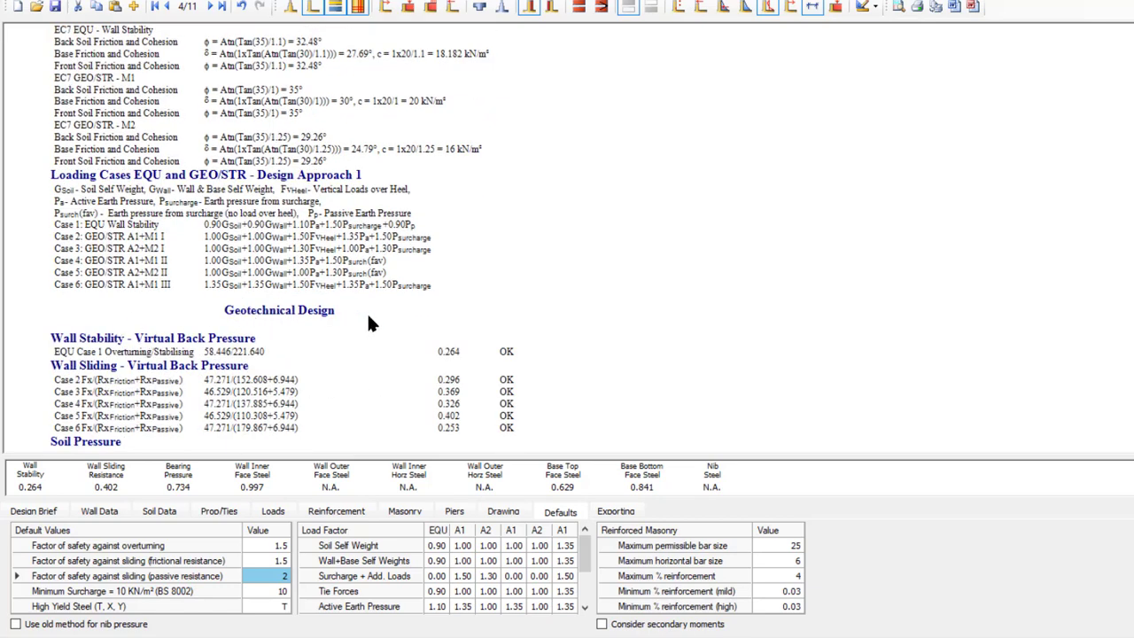
scroll(451, 414, down, 1)
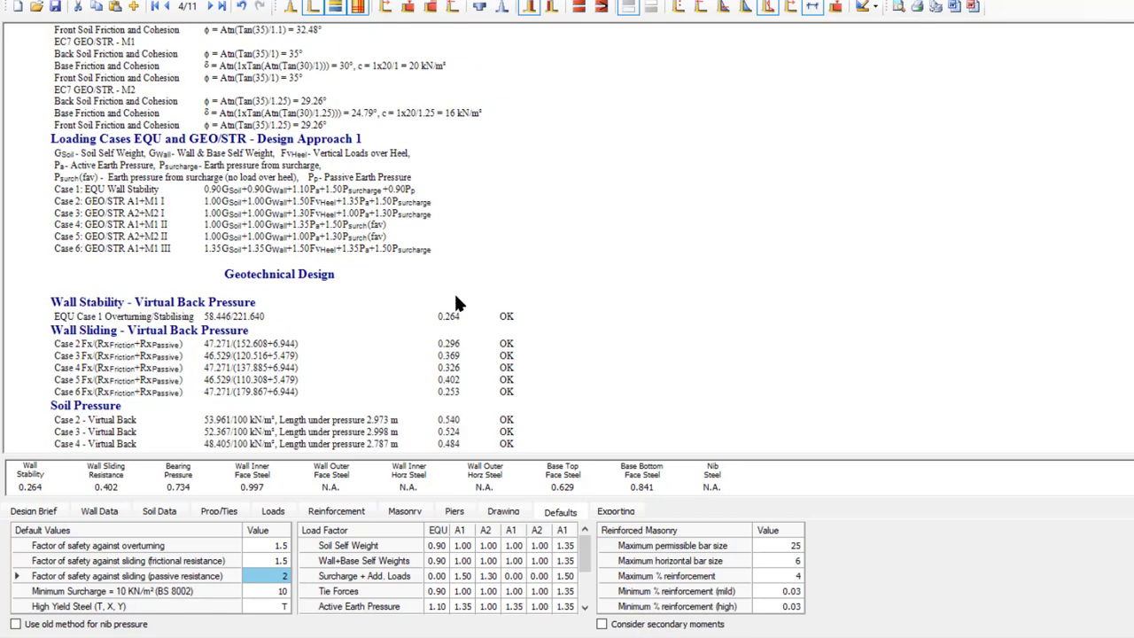
scroll(442, 380, down, 3)
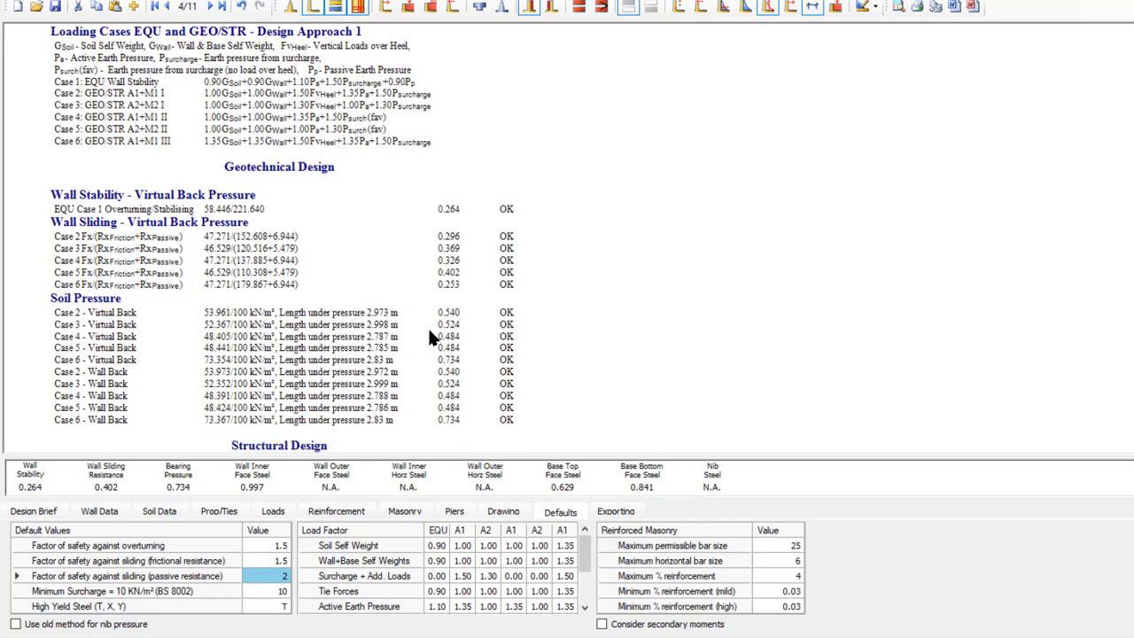
scroll(425, 336, down, 5)
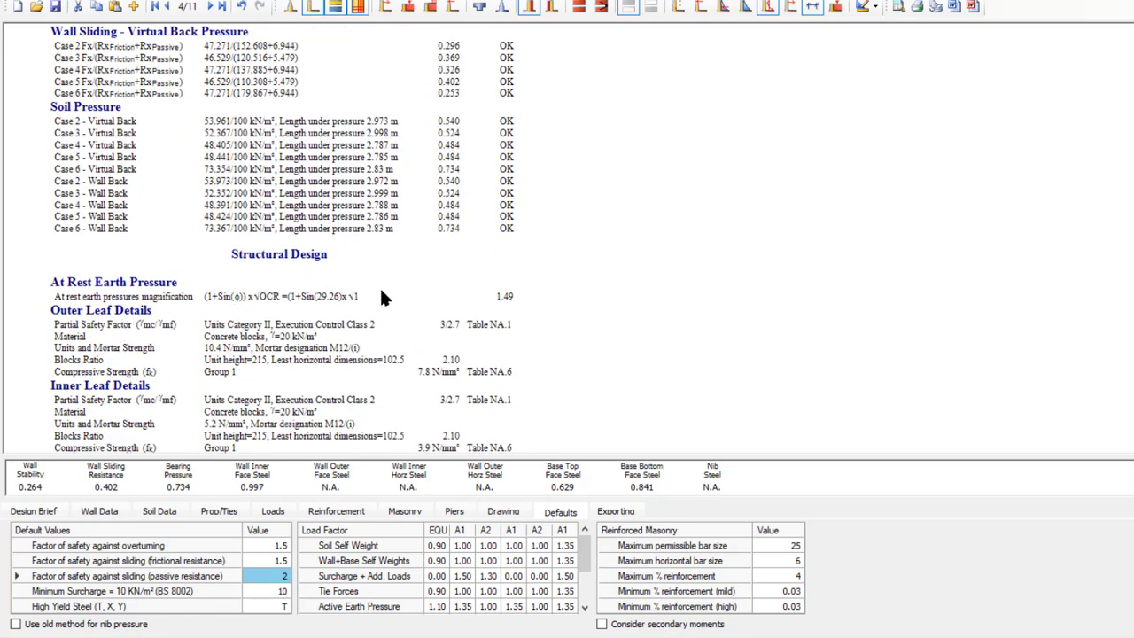
scroll(425, 310, down, 2)
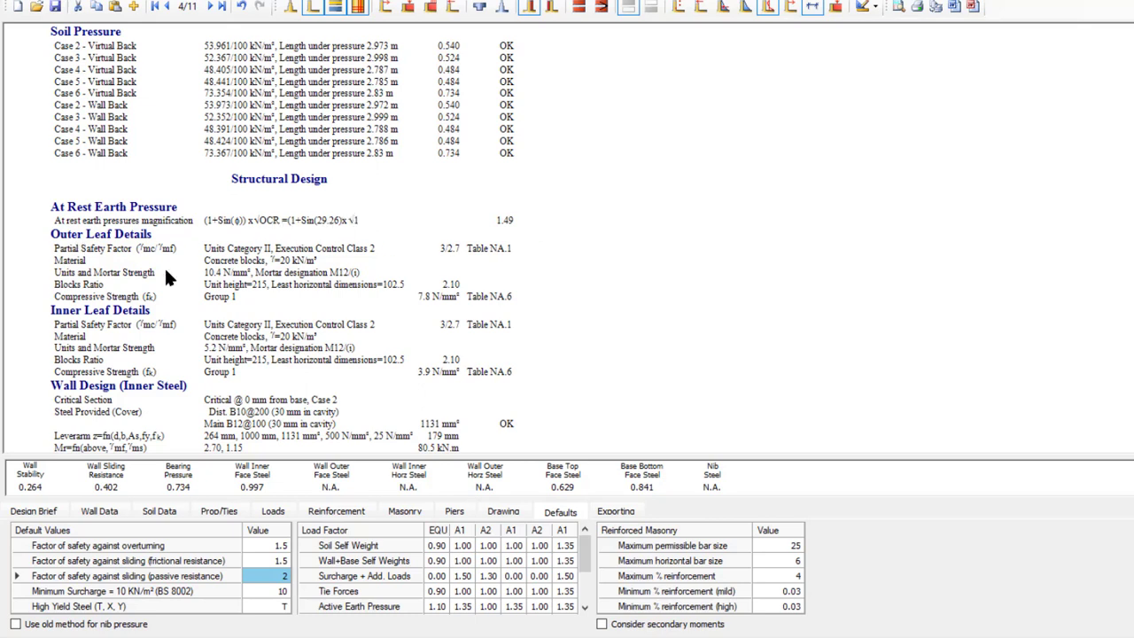
scroll(562, 607, down, 2)
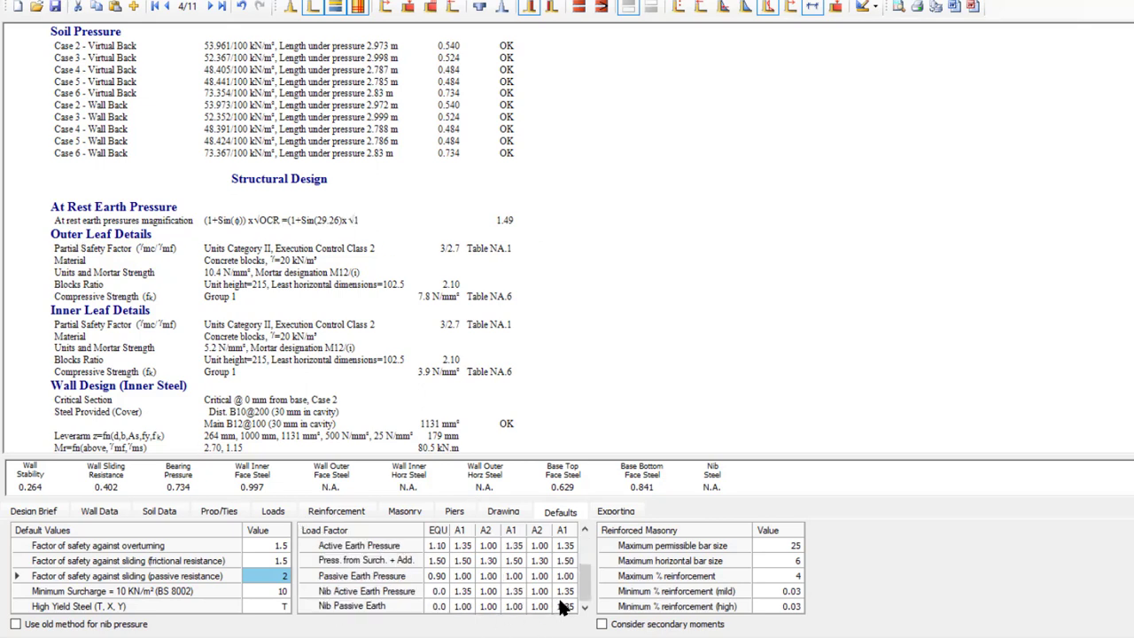
scroll(562, 607, up, 1)
scroll(669, 416, up, 5)
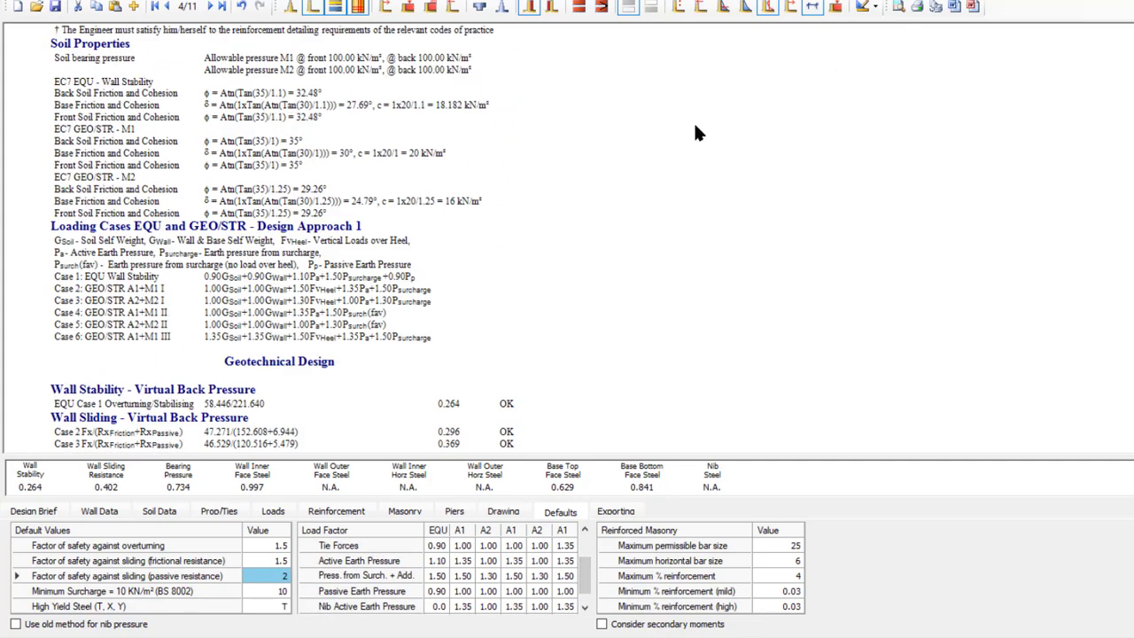
scroll(451, 134, up, 6)
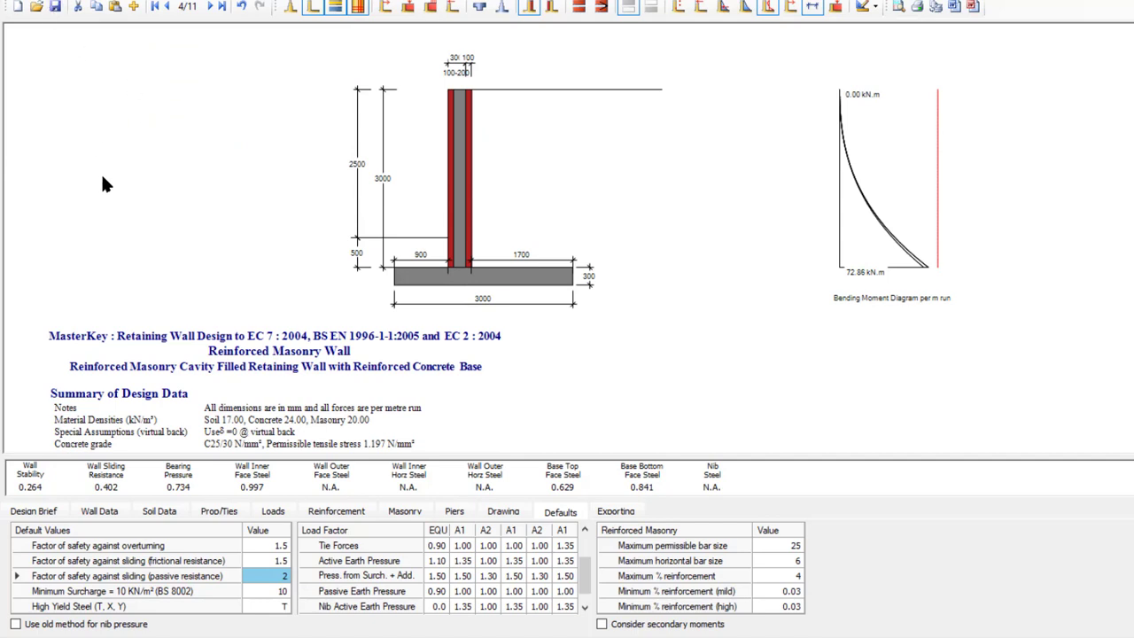
Step: Move on to the stepped masonry wall brief and show its masonry and reinforcement settings
click(211, 7)
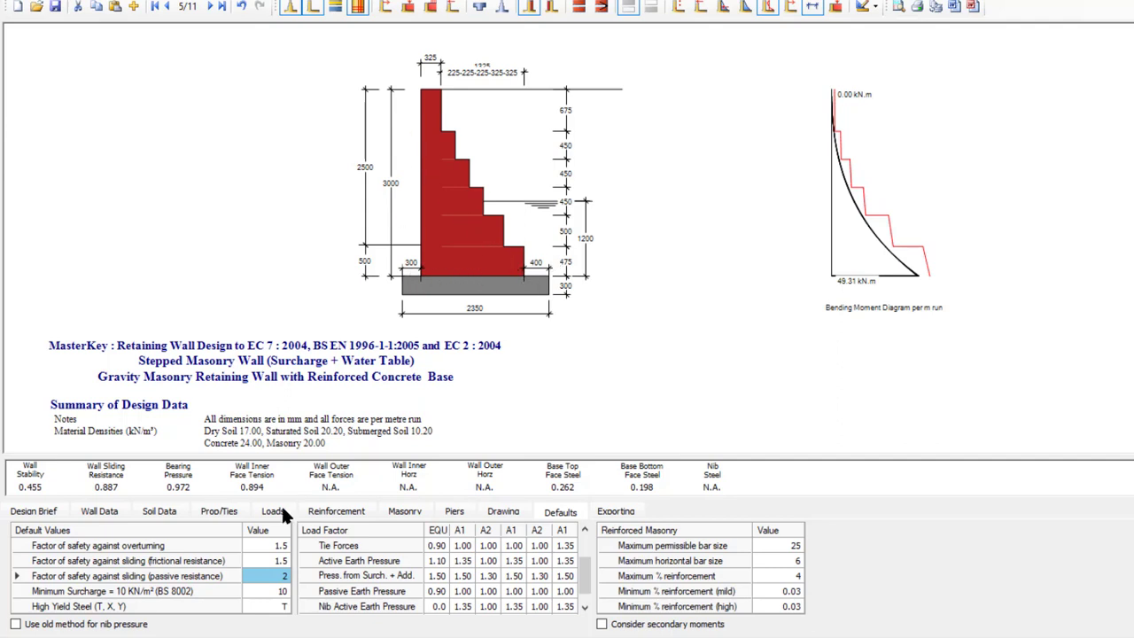
click(404, 511)
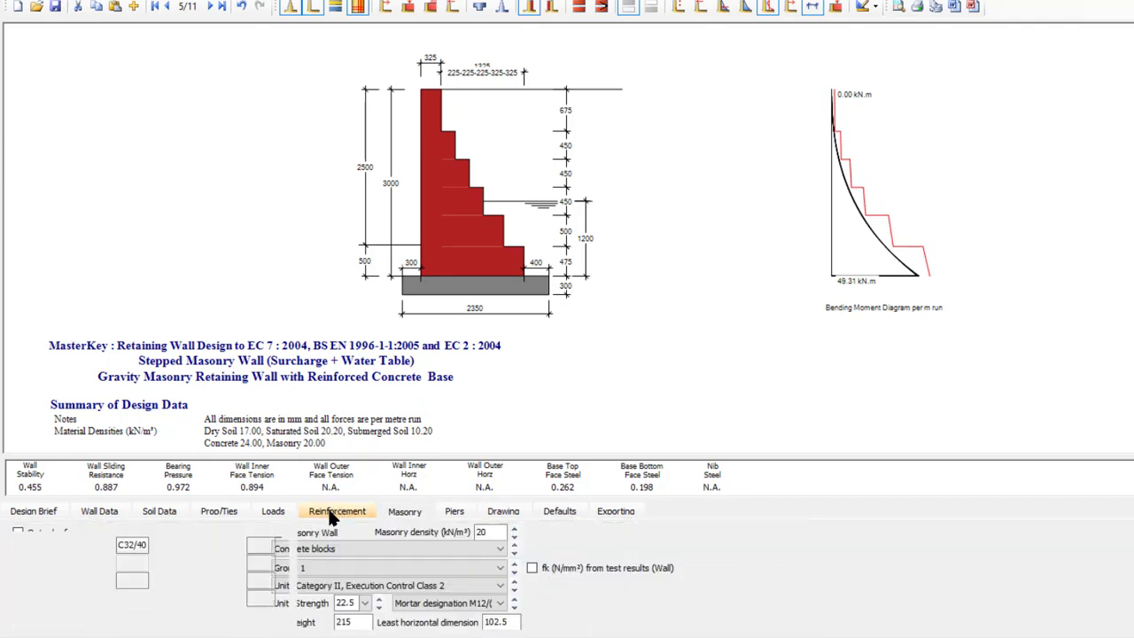
click(337, 512)
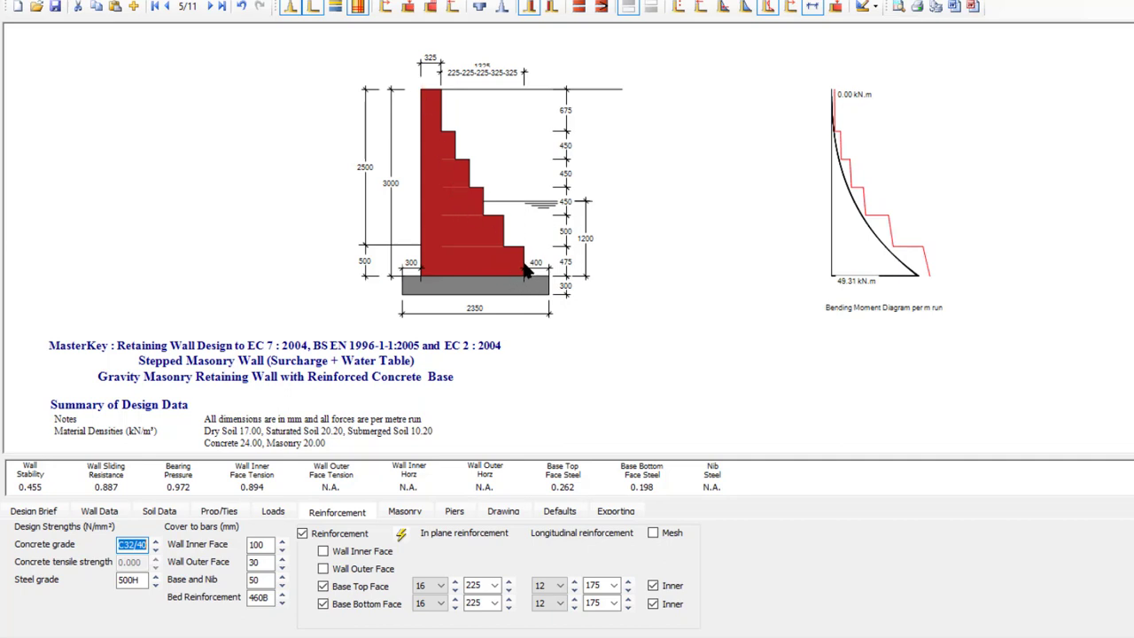
Step: Set the topmost vertical step in the stepped wall's inner profile to 450 mm
click(100, 513)
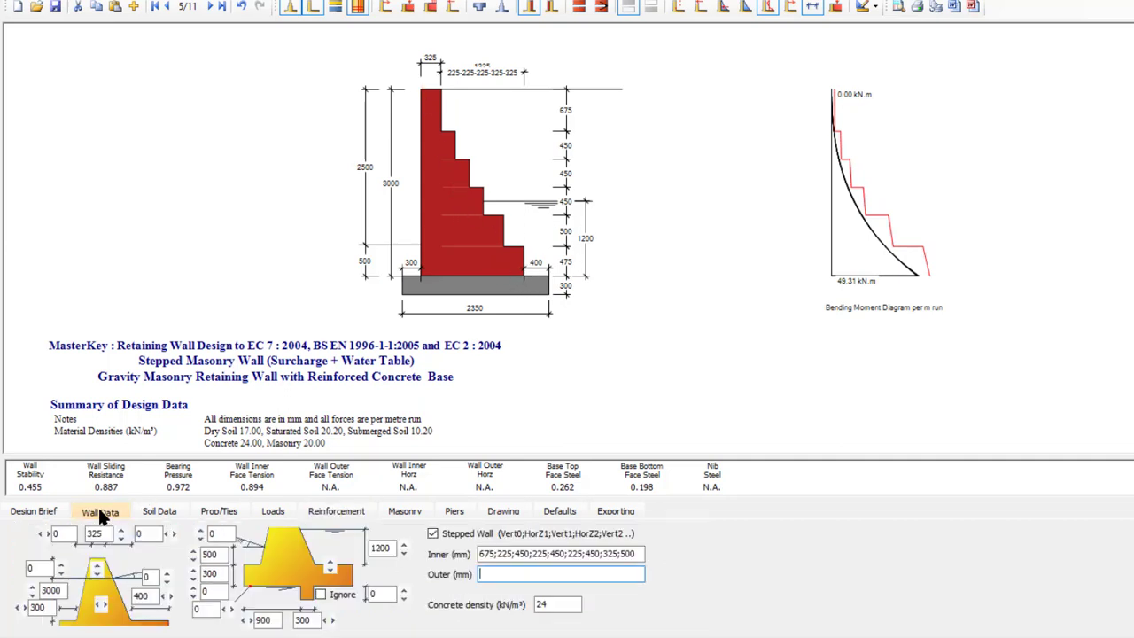
click(485, 554)
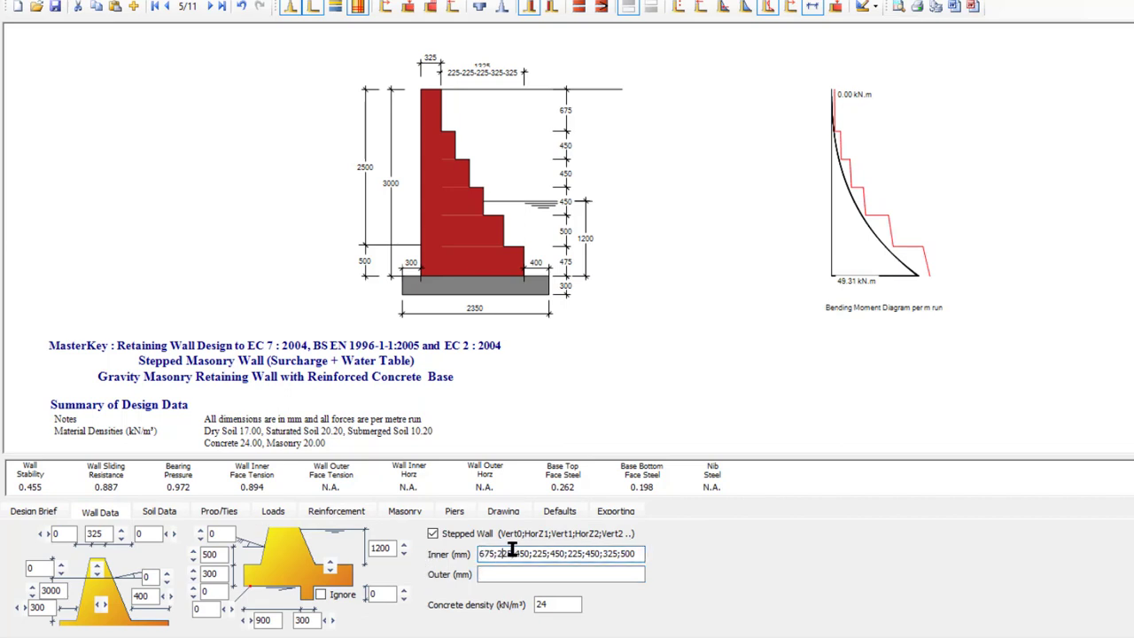
click(556, 555)
click(579, 553)
click(598, 554)
click(479, 554)
text(450)
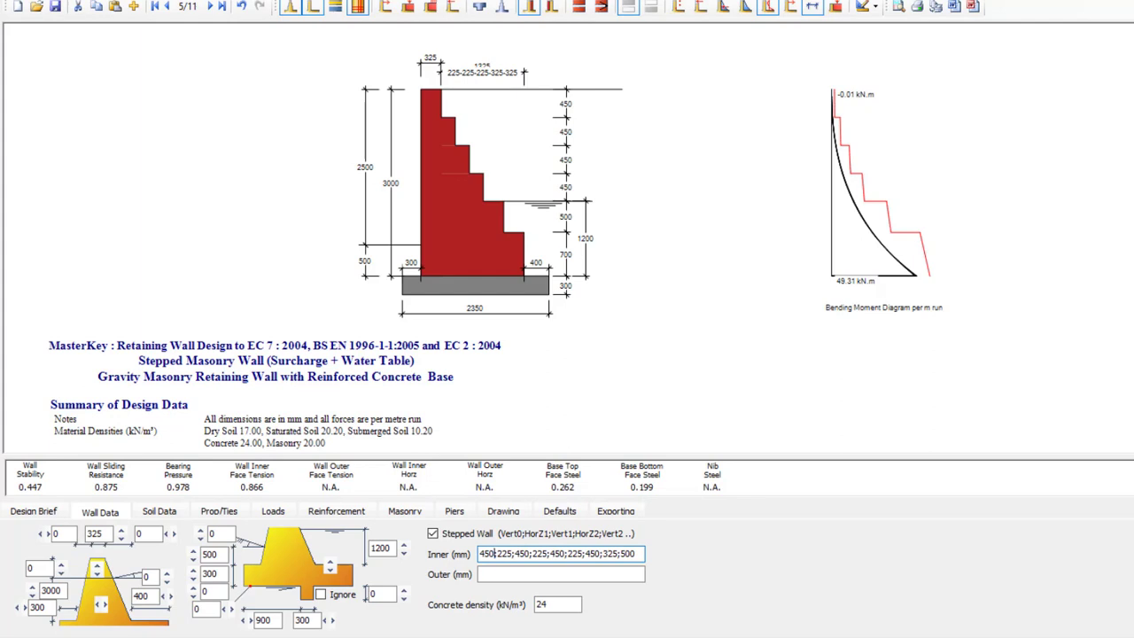
Step: Return the topmost vertical step of the inner profile to 675 mm
click(479, 554)
text(6)
key(Delete)
key(Delete)
text(7)
key(Delete)
text(5)
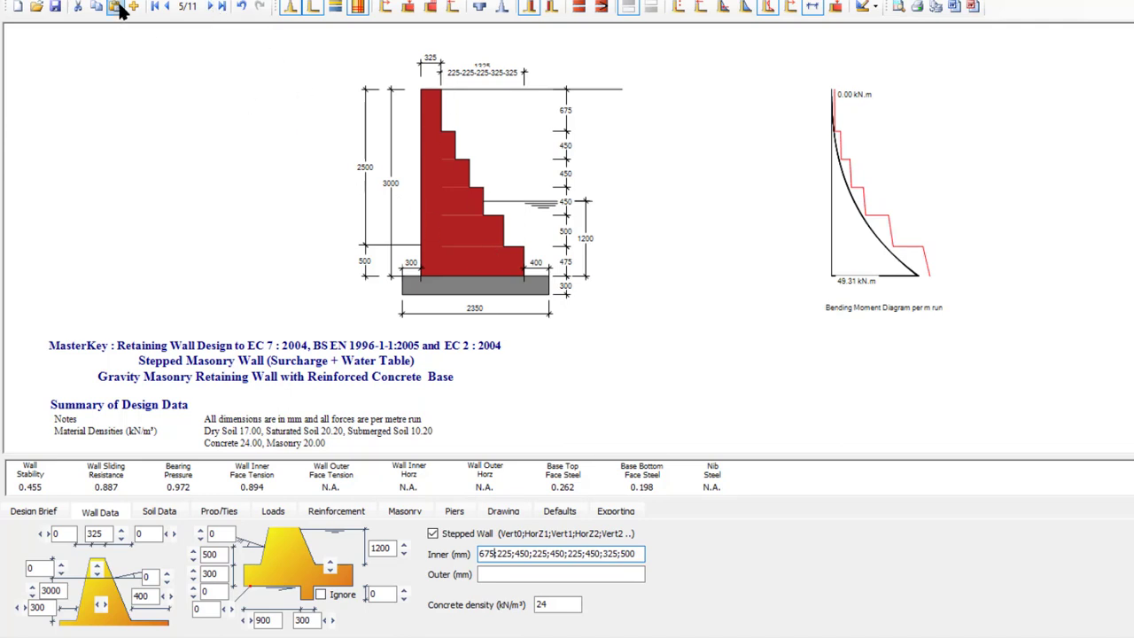
Step: Go through the RC retaining wall with point loads brief and move on to the RC Retaining Wall Highway brief
click(213, 7)
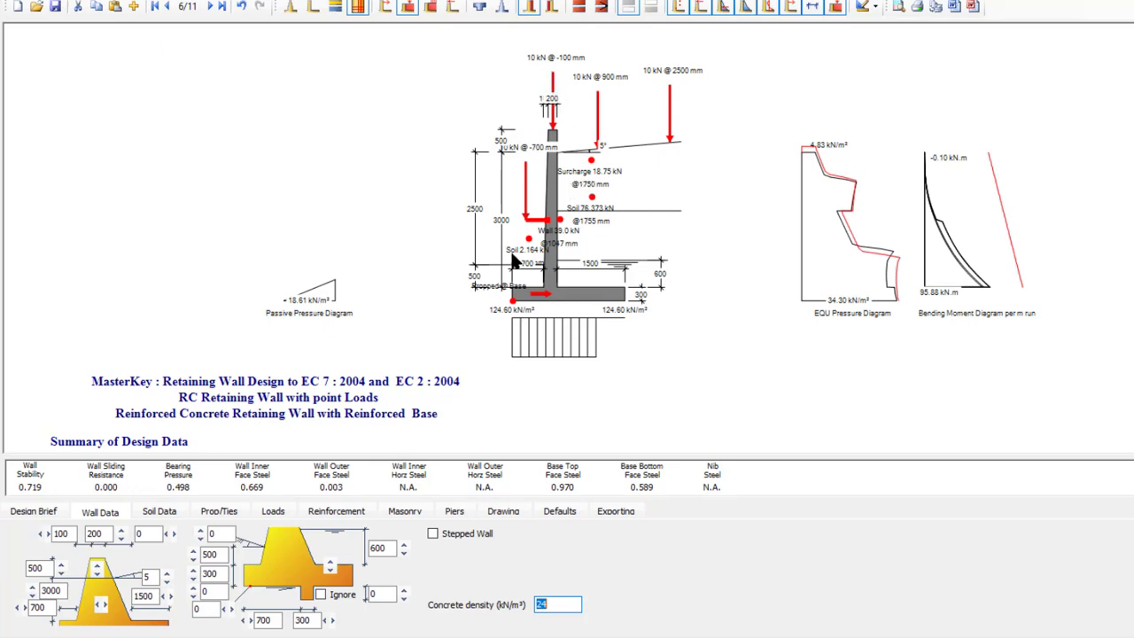
click(550, 118)
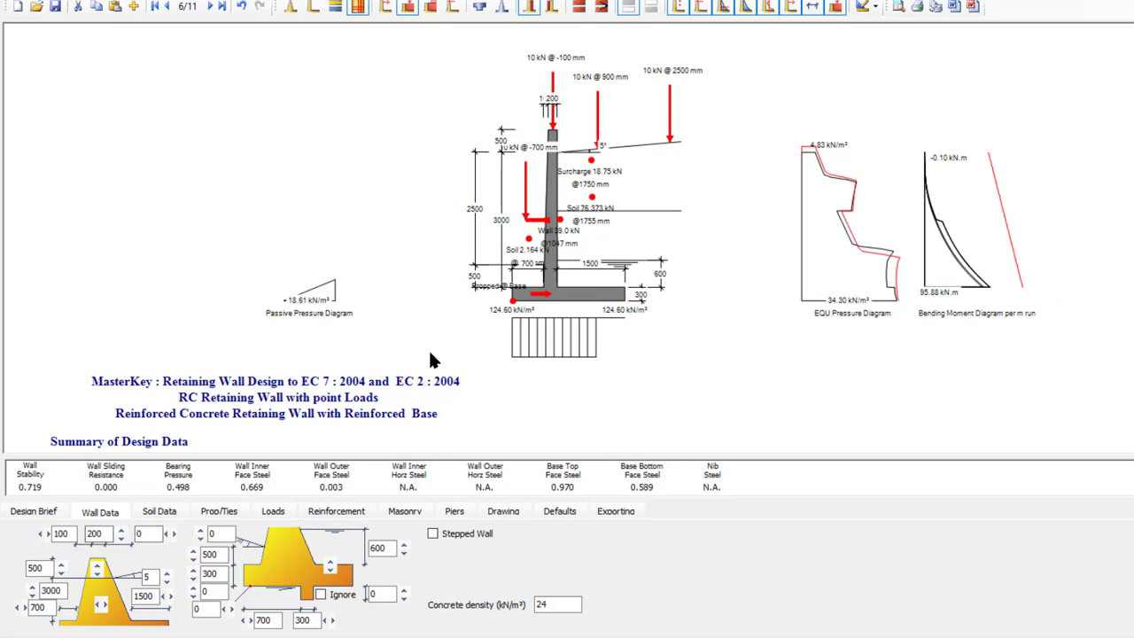
click(215, 7)
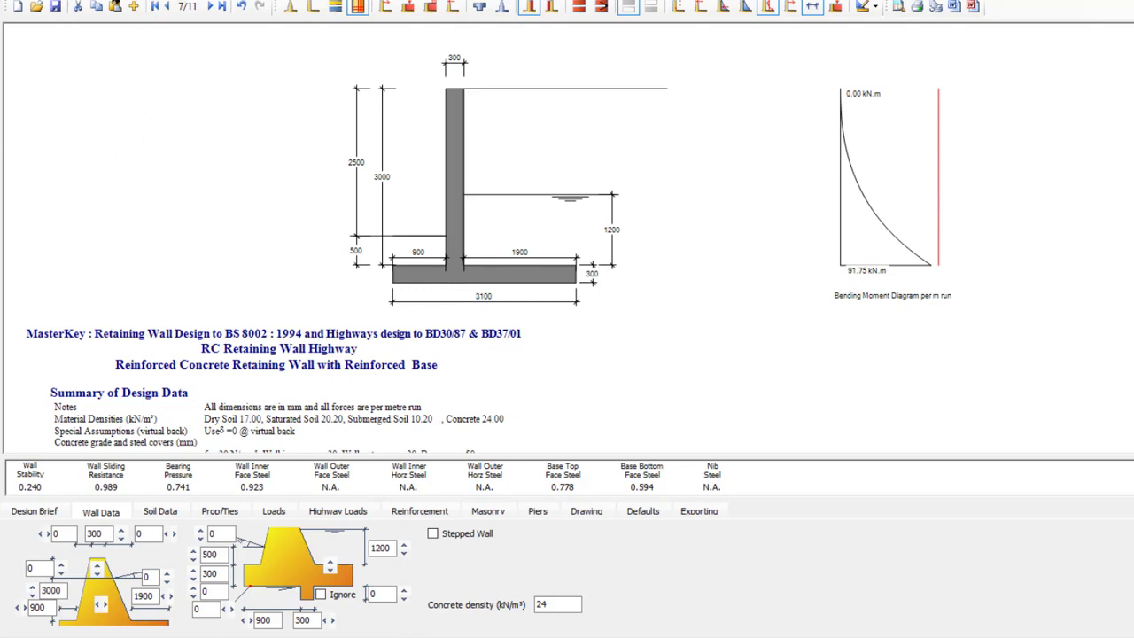
Step: Set the highway wall's masonry design code to BS 5628 : 2005
click(278, 5)
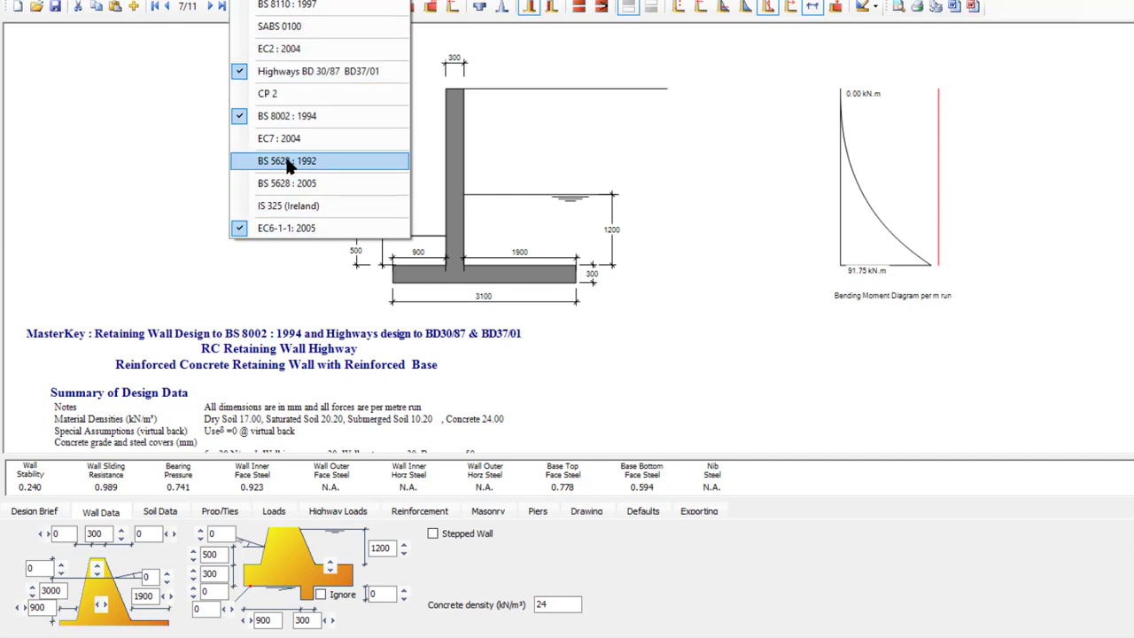
click(235, 60)
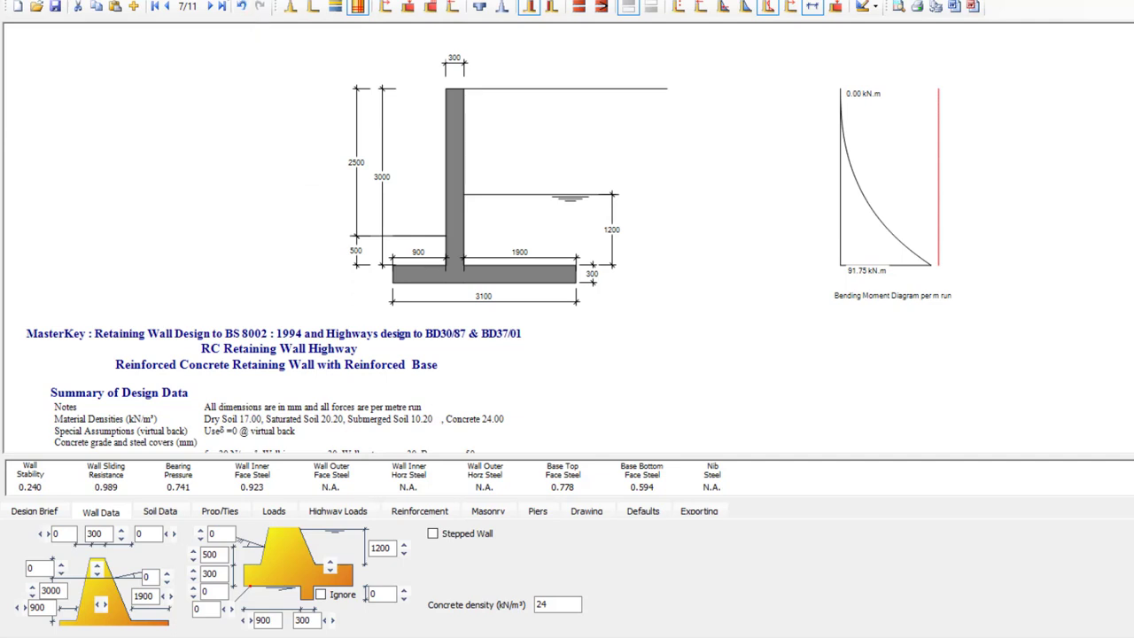
click(233, 5)
click(246, 0)
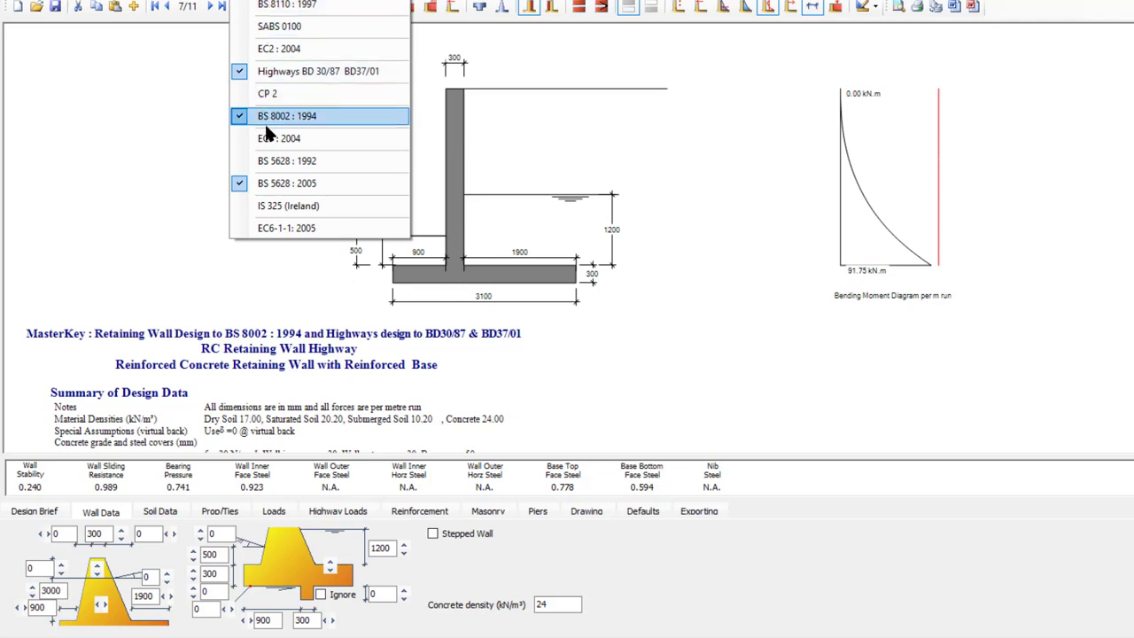
Step: Switch the concrete design code to BS 8110 : 1997, then back to Highways BD 30/87 BD37/01
click(273, 6)
click(245, 2)
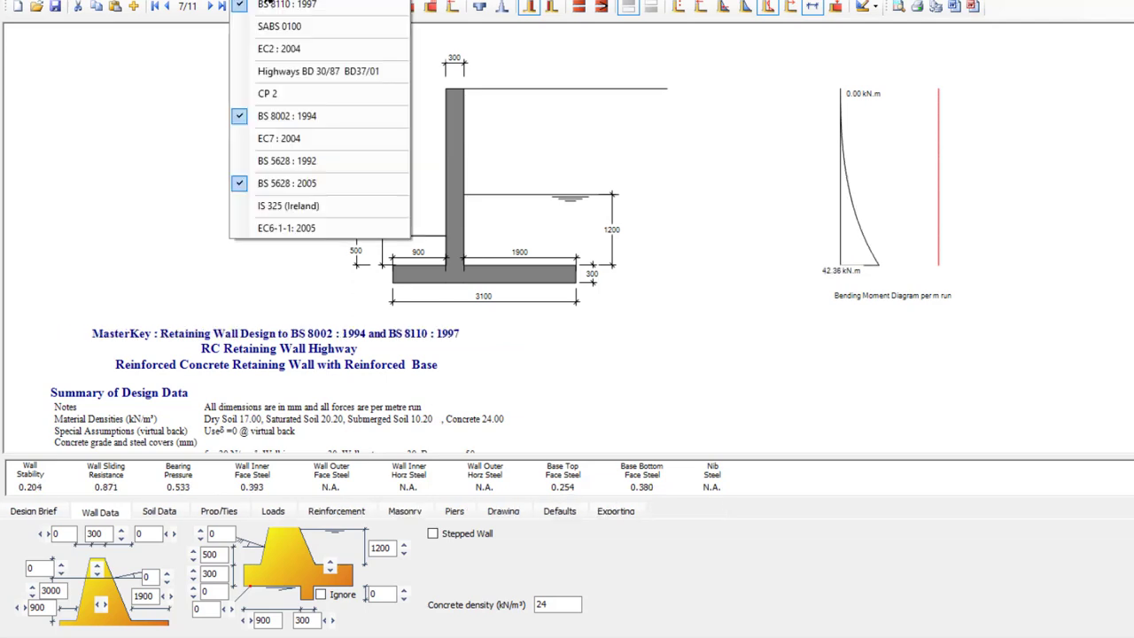
click(282, 75)
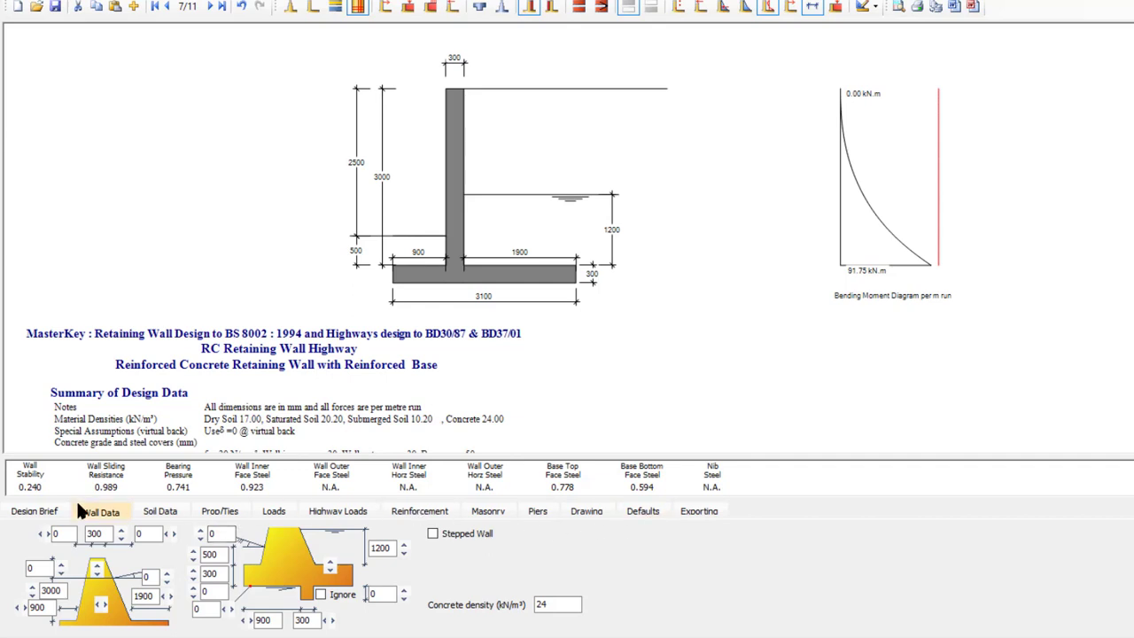
Step: Review the highway wall's BD 37/01 load factors, its surcharge load options and its reinforcement settings
click(315, 517)
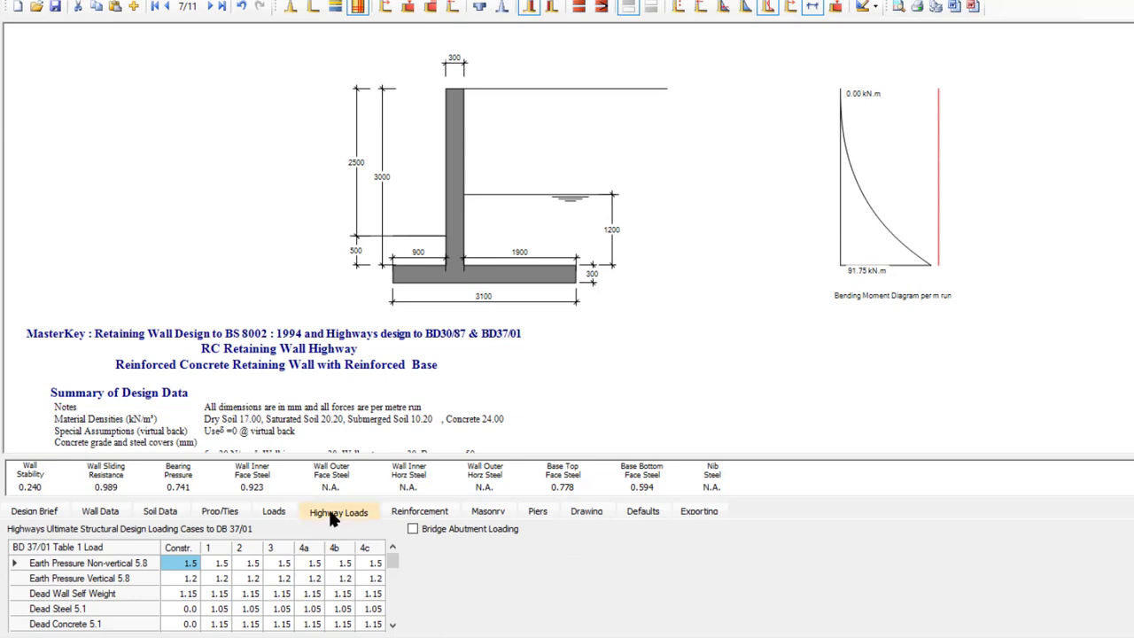
click(273, 511)
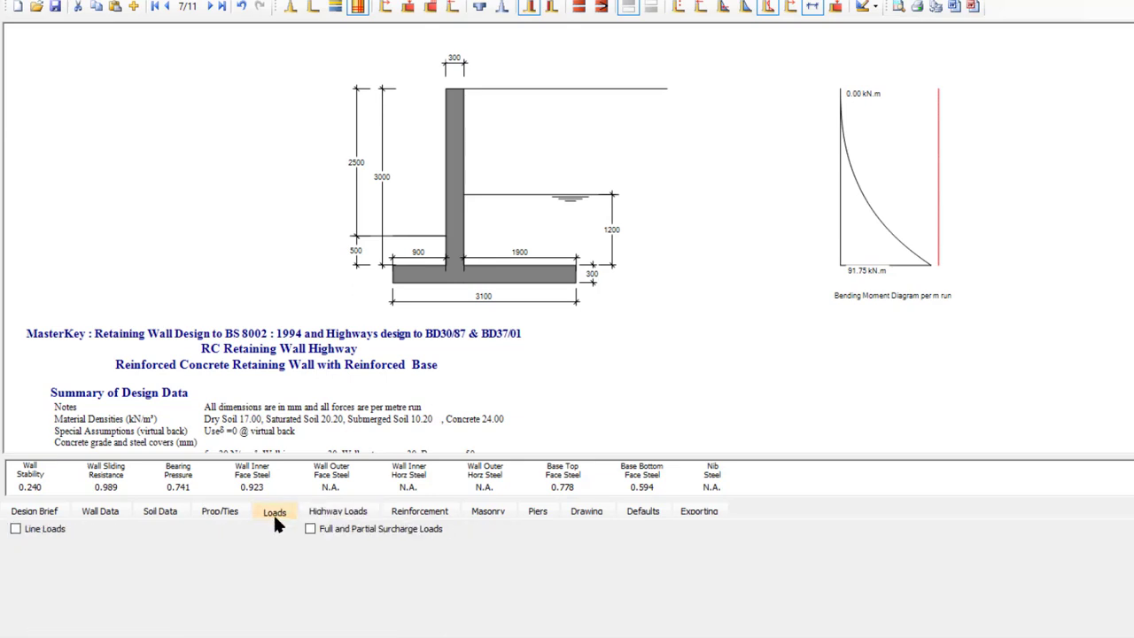
click(418, 512)
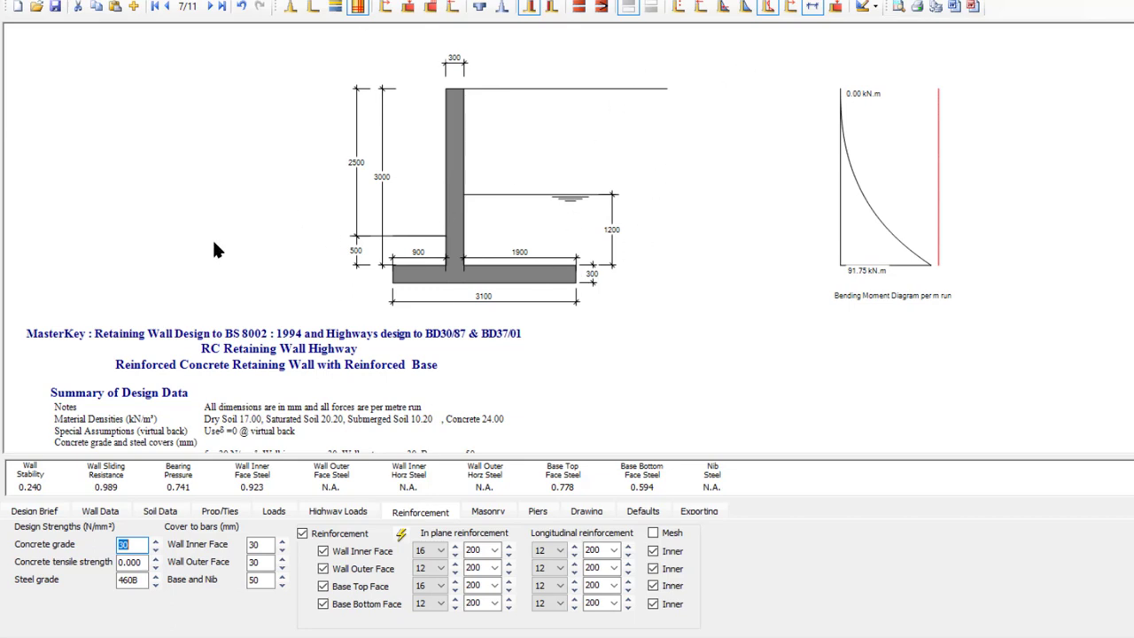
Step: Move on to the highway bridge abutment brief and show its surcharge loads and bridge abutment loading
click(214, 7)
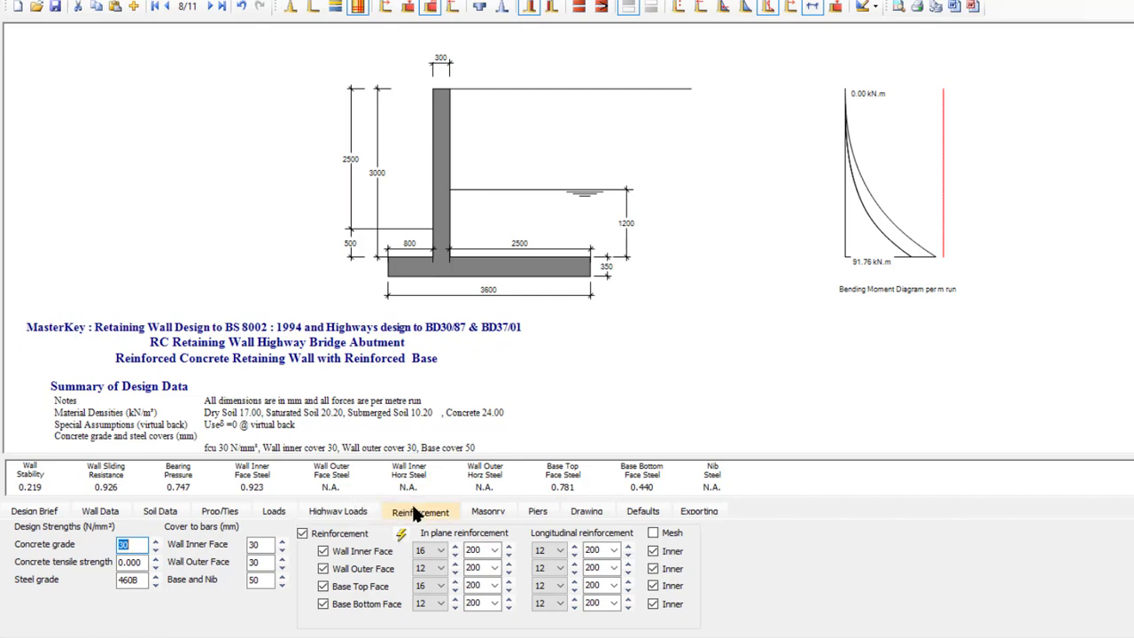
click(276, 514)
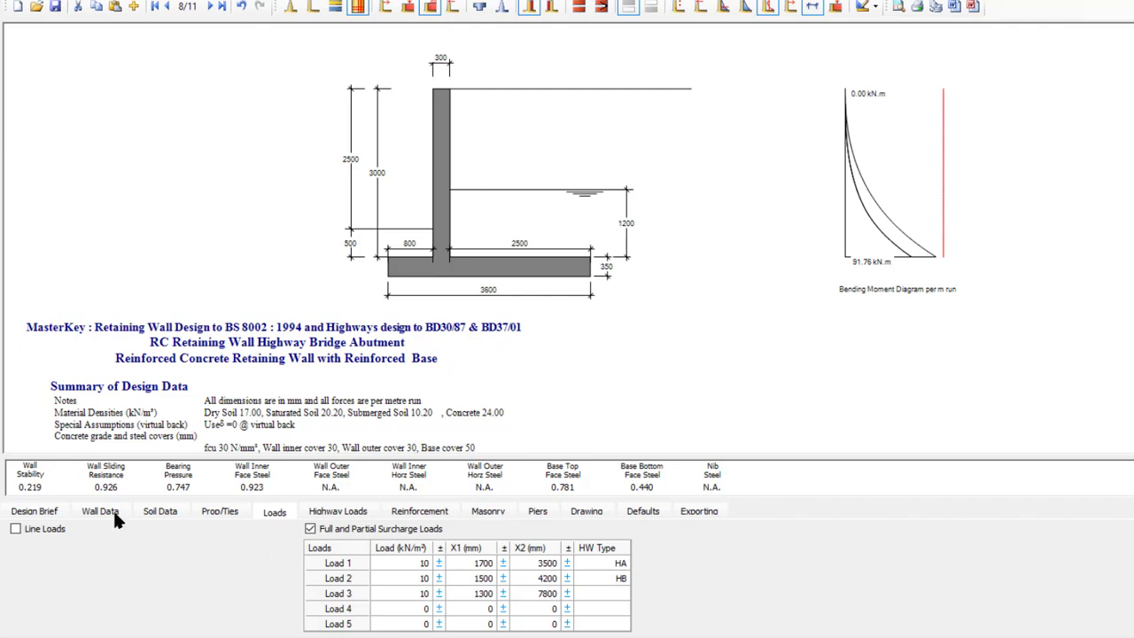
click(342, 514)
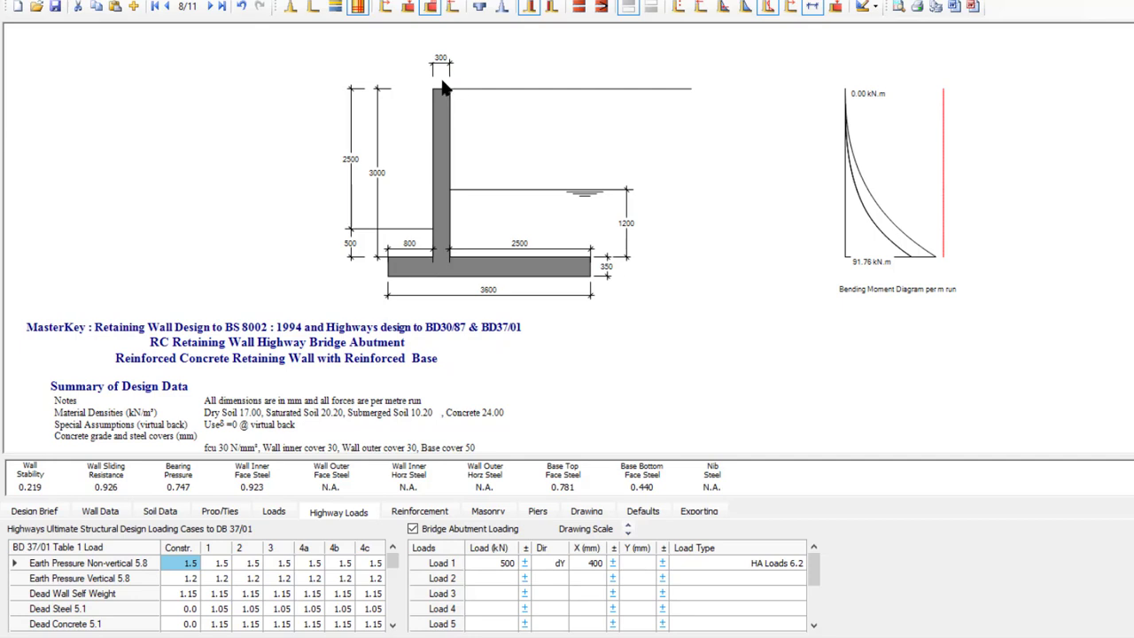
Step: Set the X position of bridge abutment Load 1 to 200 mm
click(582, 563)
text(200)
key(Return)
click(592, 565)
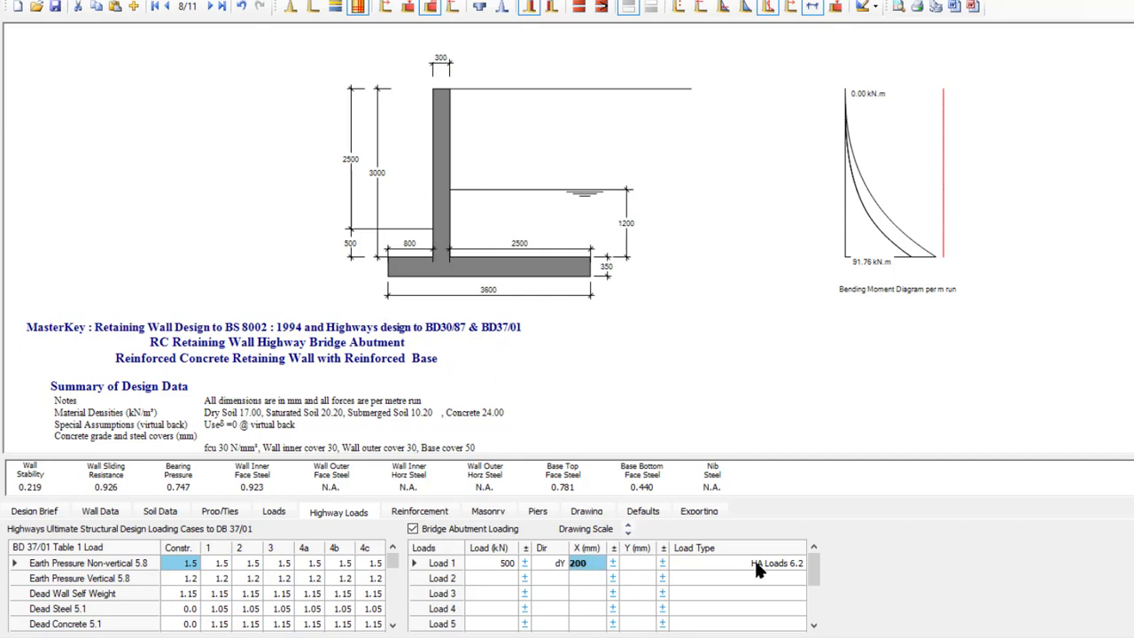
Step: Look through the load types available for bridge abutment Load 1, keeping HA Loads 6.2
click(740, 578)
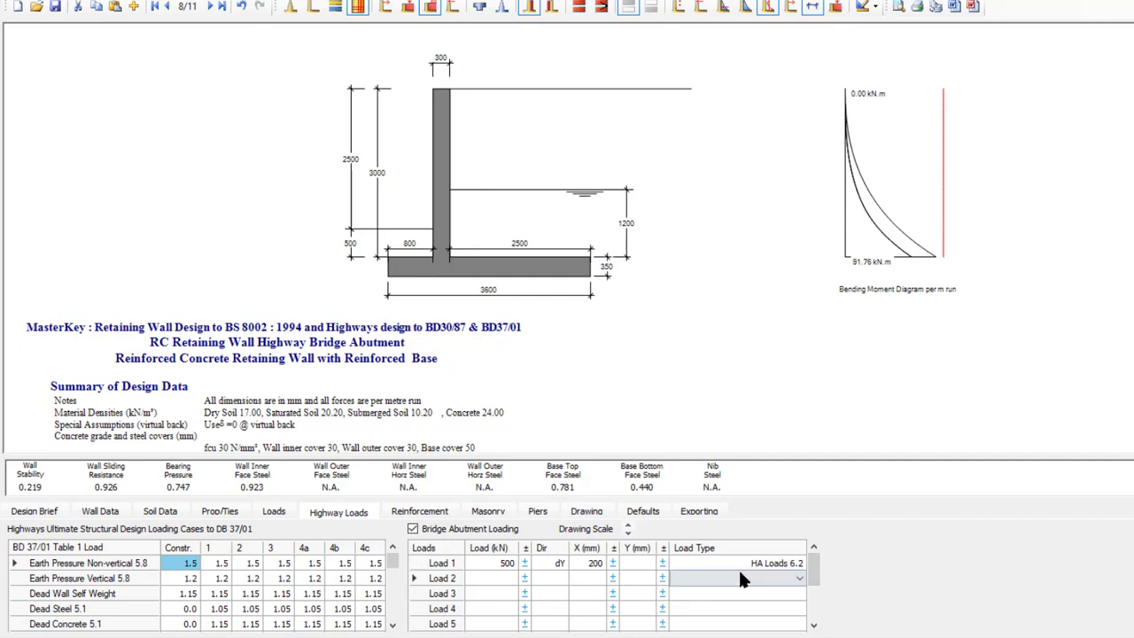
click(738, 563)
click(800, 563)
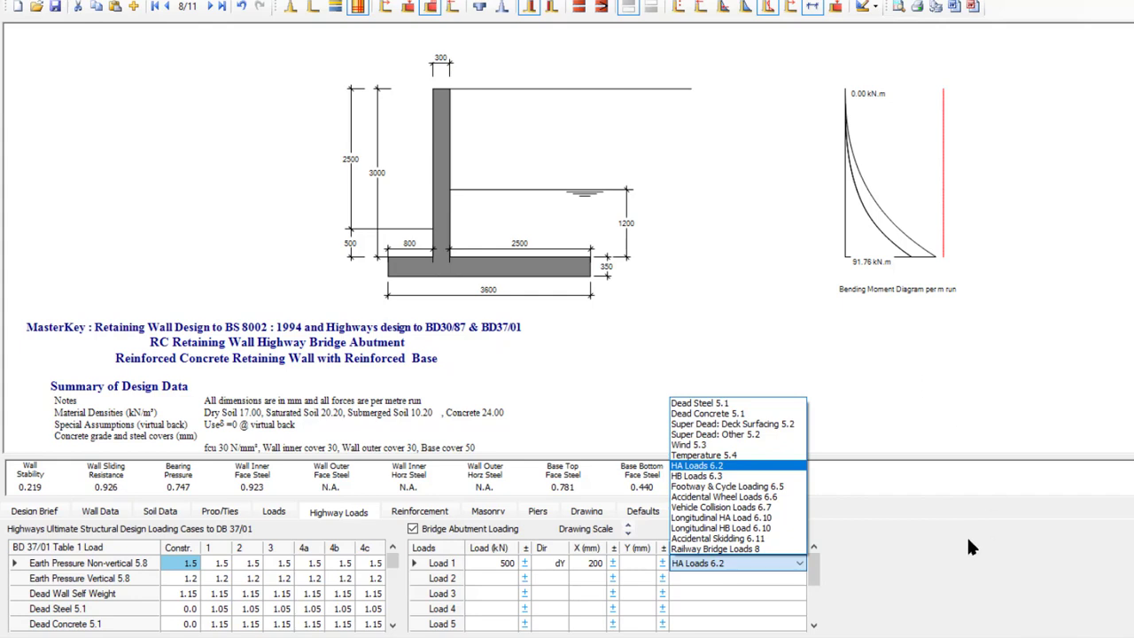
click(987, 563)
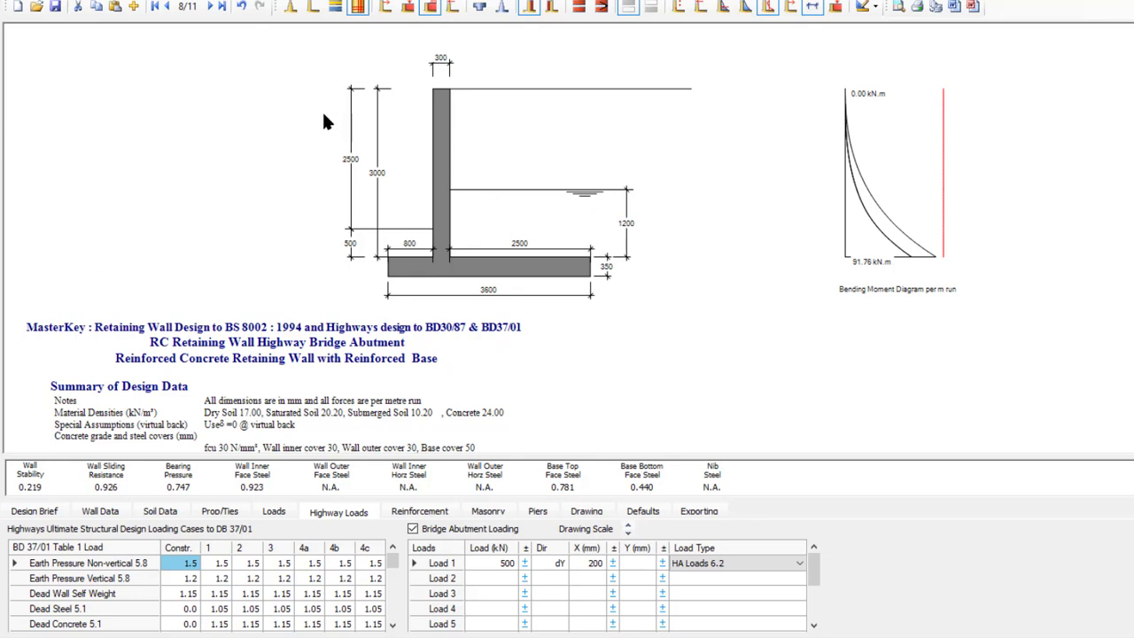
Step: Move on to the 200mm thick Stepoc Retaining Wall brief and show its reinforcement and wall inner face cover
click(214, 7)
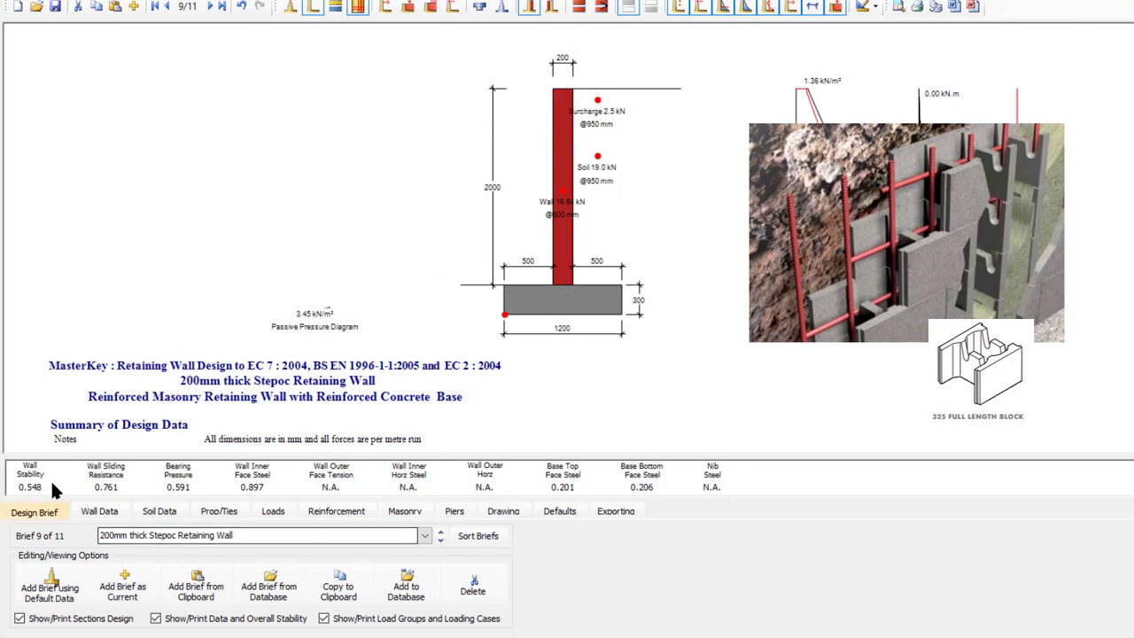
click(106, 509)
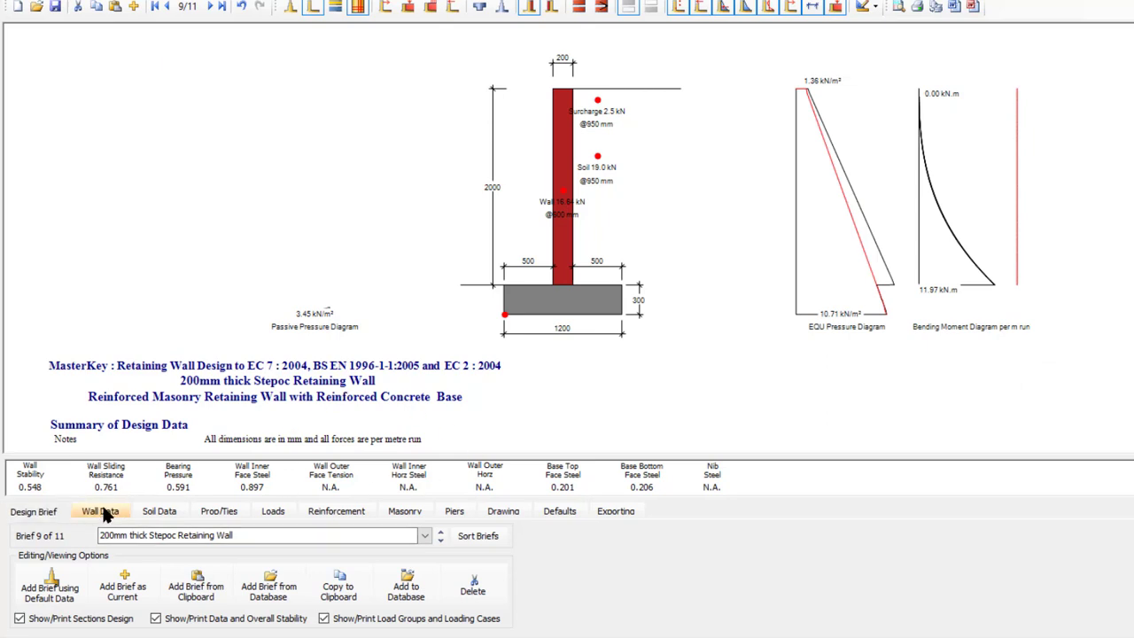
click(342, 512)
click(263, 545)
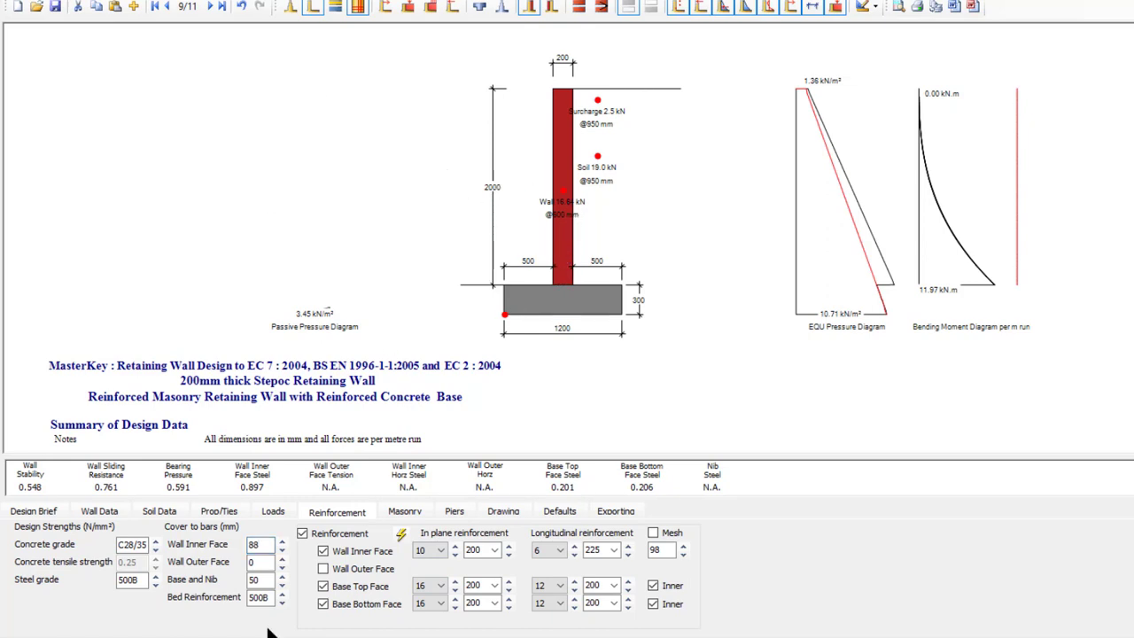
Step: Add the 325mm thick Stepoc Retaining Wall from the user database as a new brief and show its reinforcement settings
click(26, 514)
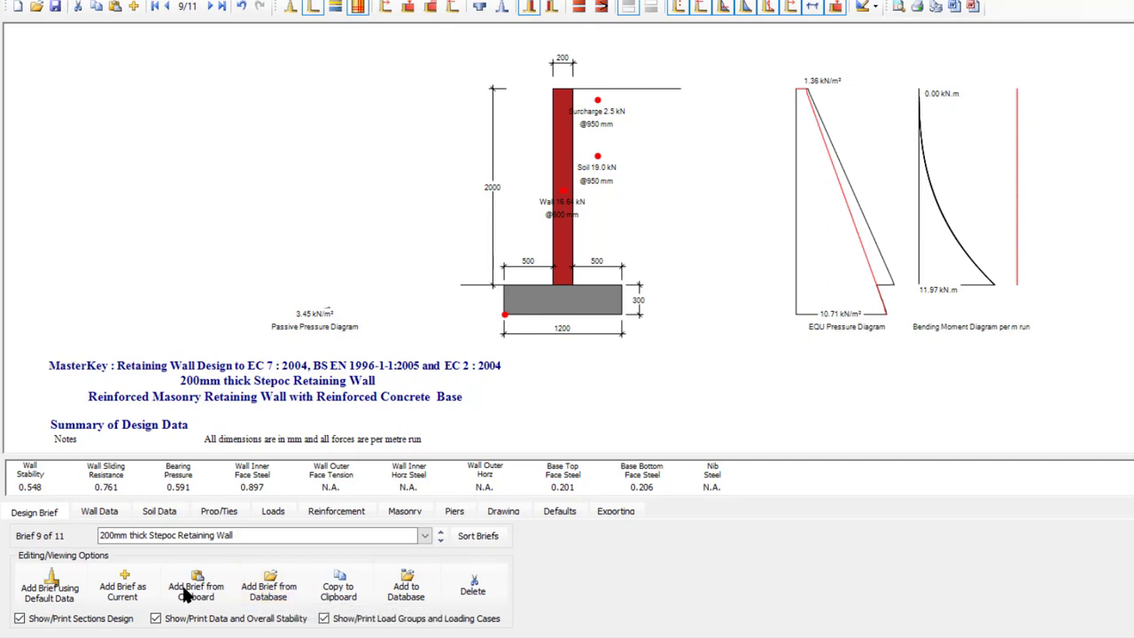
click(270, 592)
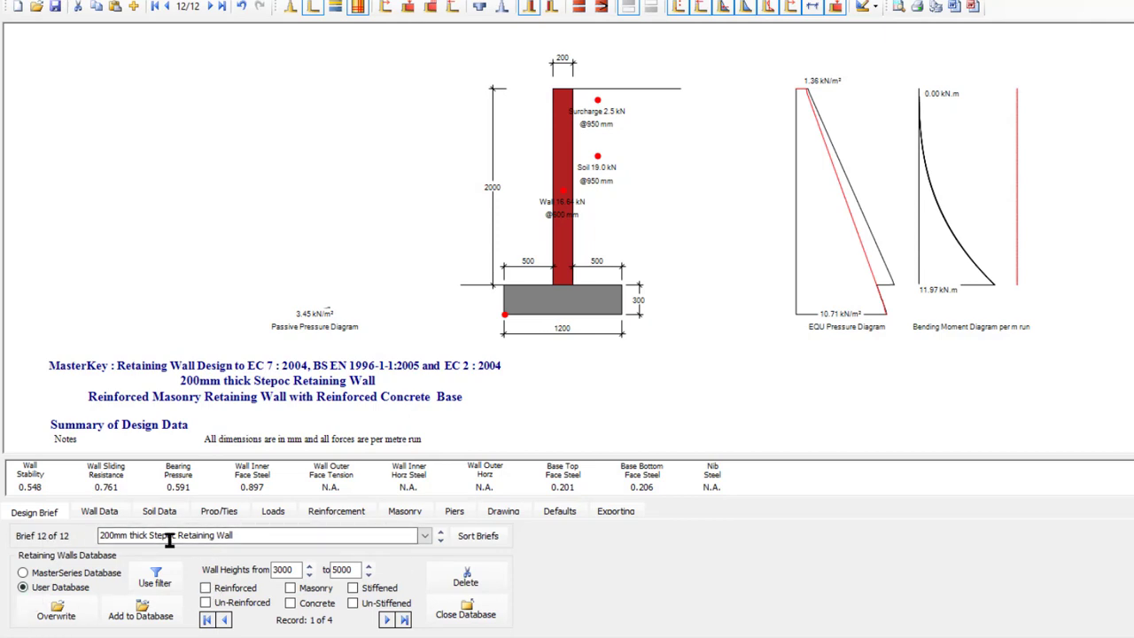
click(387, 620)
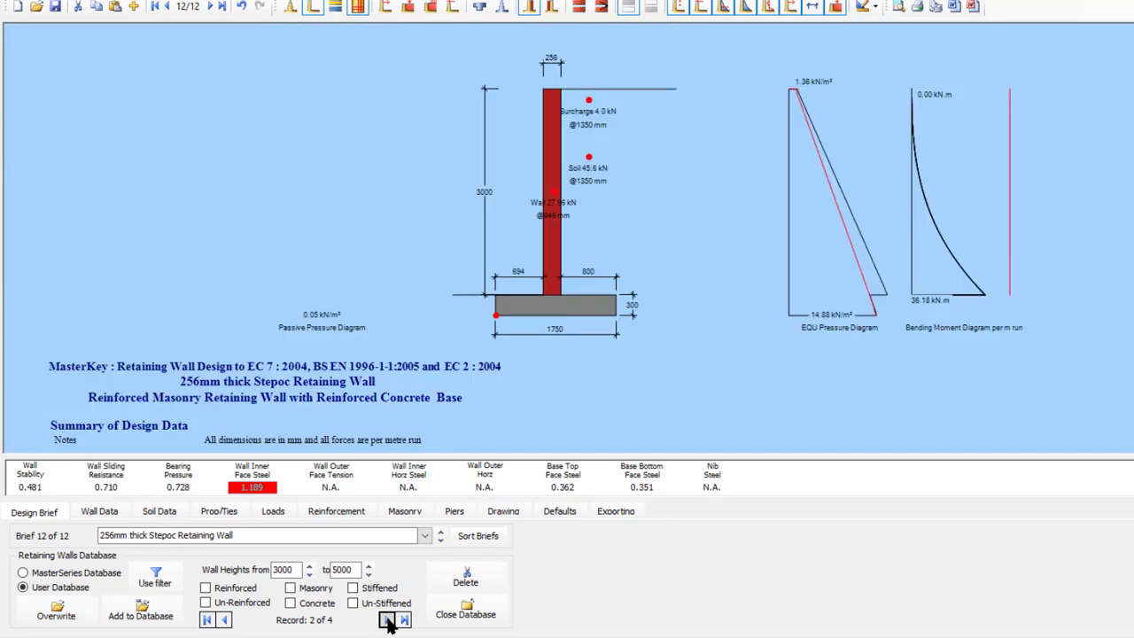
click(387, 620)
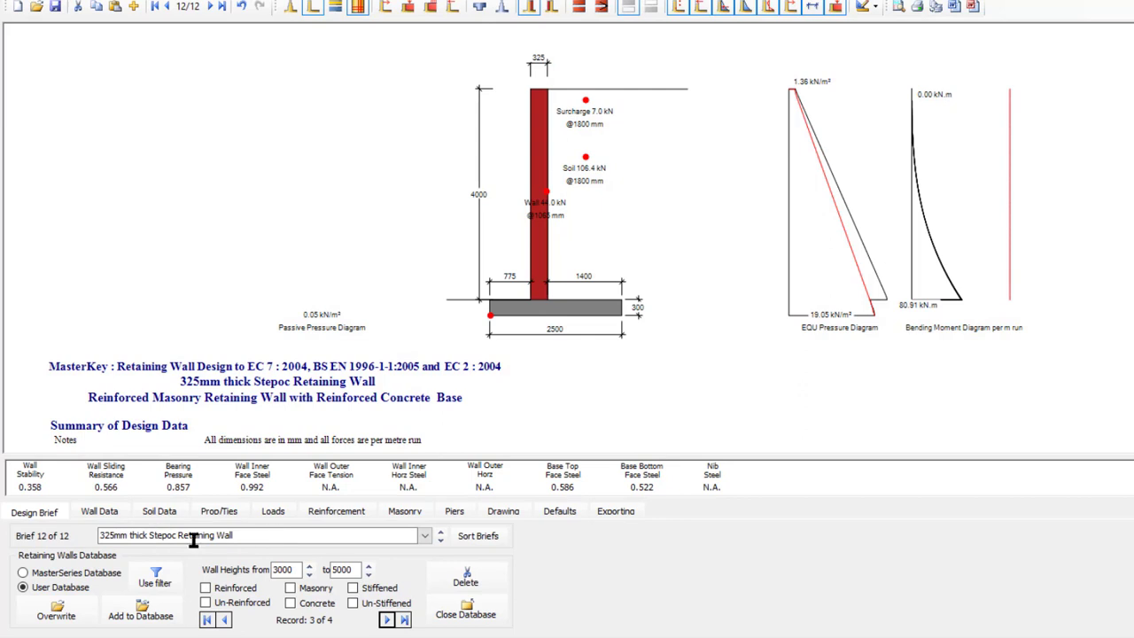
click(469, 615)
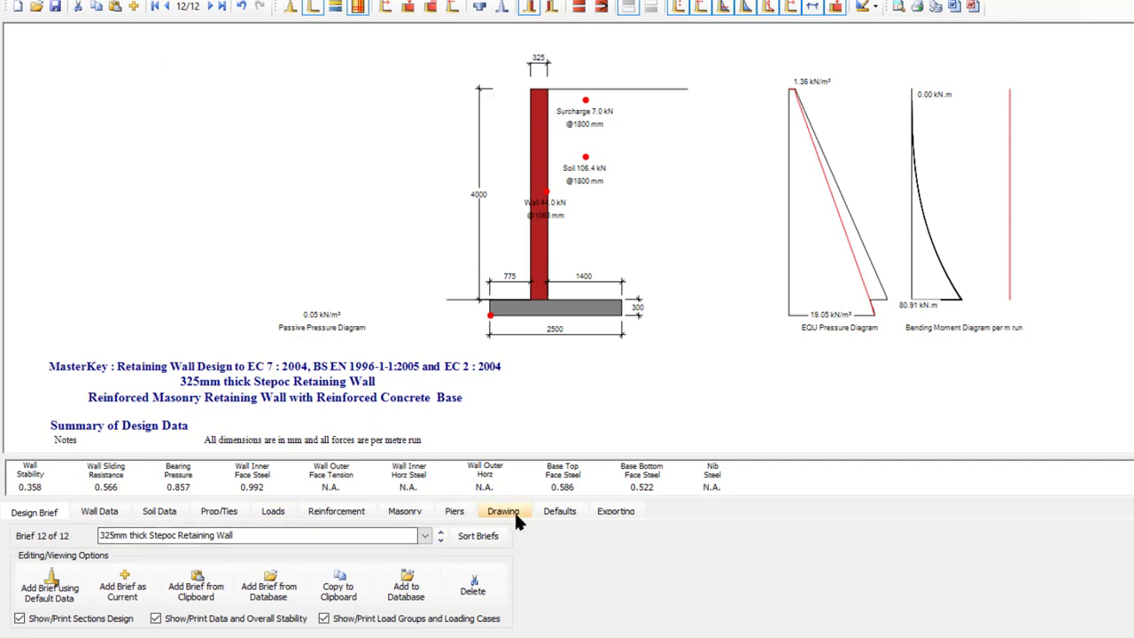
click(341, 511)
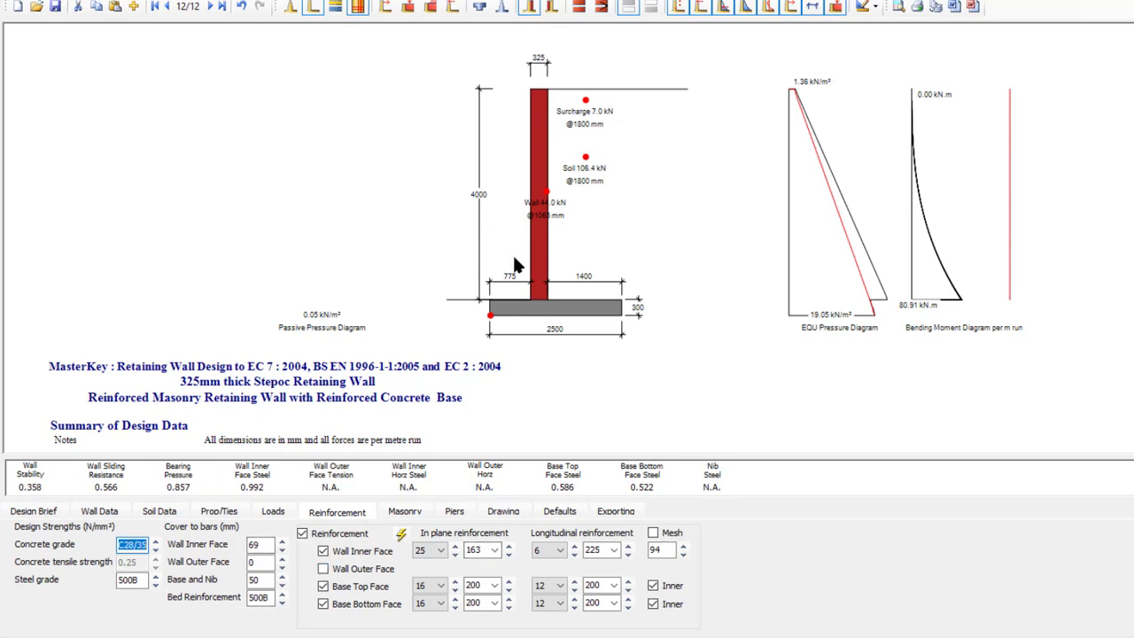
Step: Set the height of the 325mm thick Stepoc wall to 3500 mm
click(98, 512)
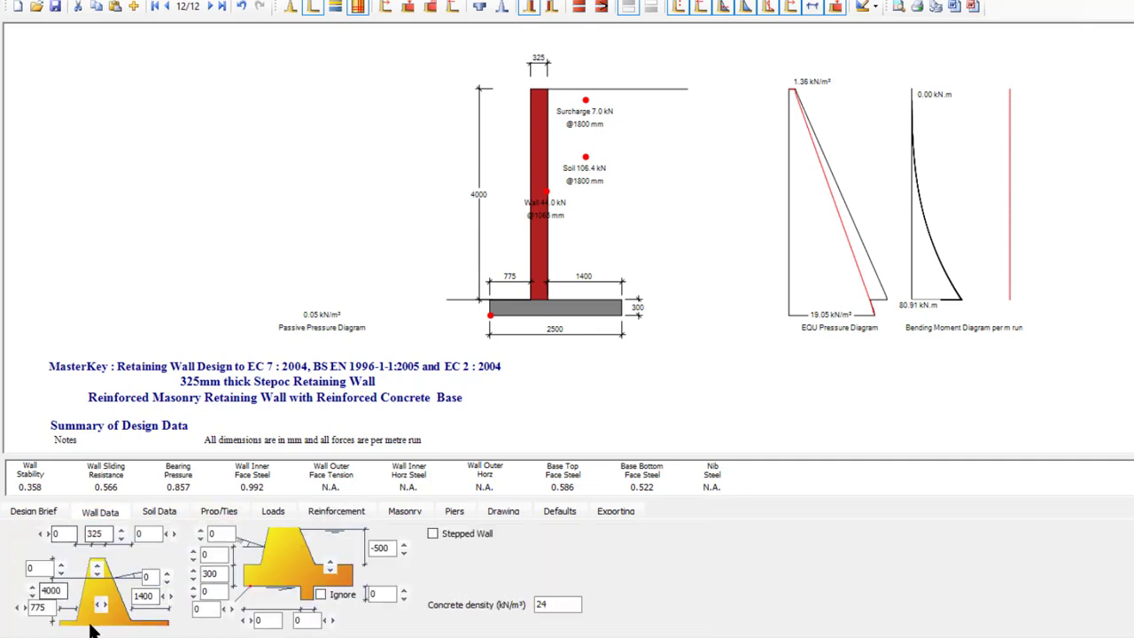
click(32, 587)
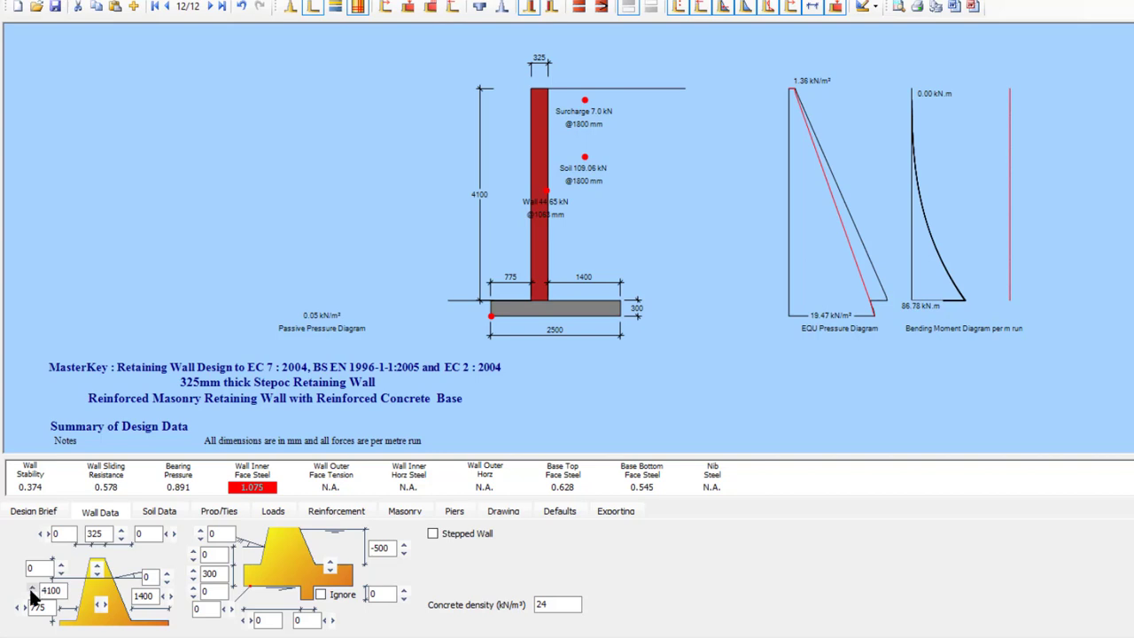
click(32, 597)
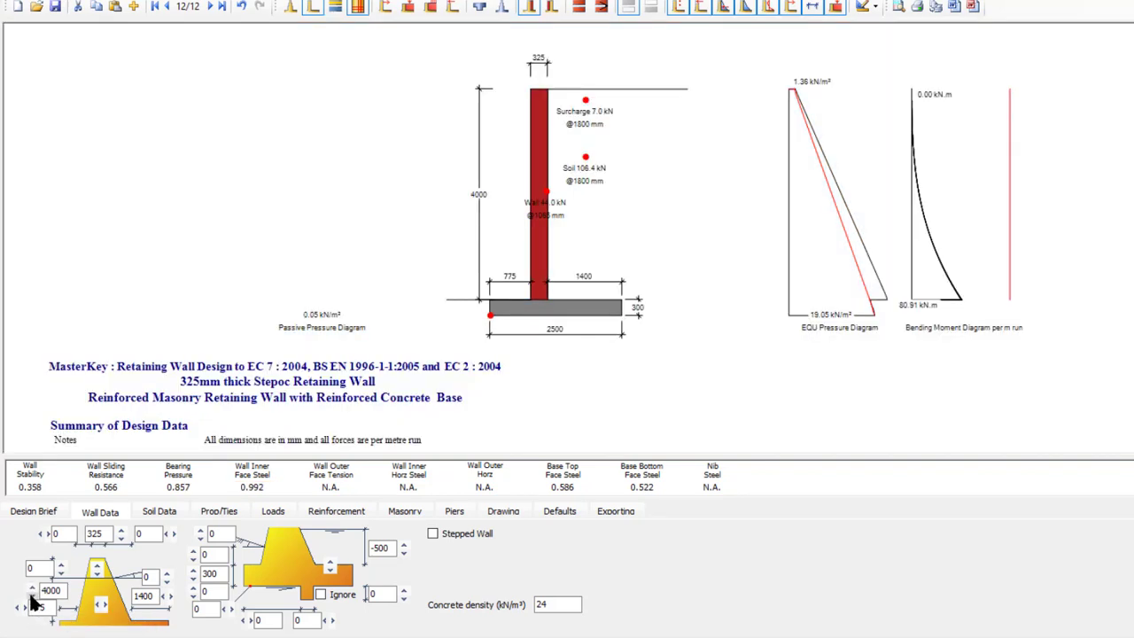
click(32, 598)
click(32, 597)
click(32, 597)
click(31, 597)
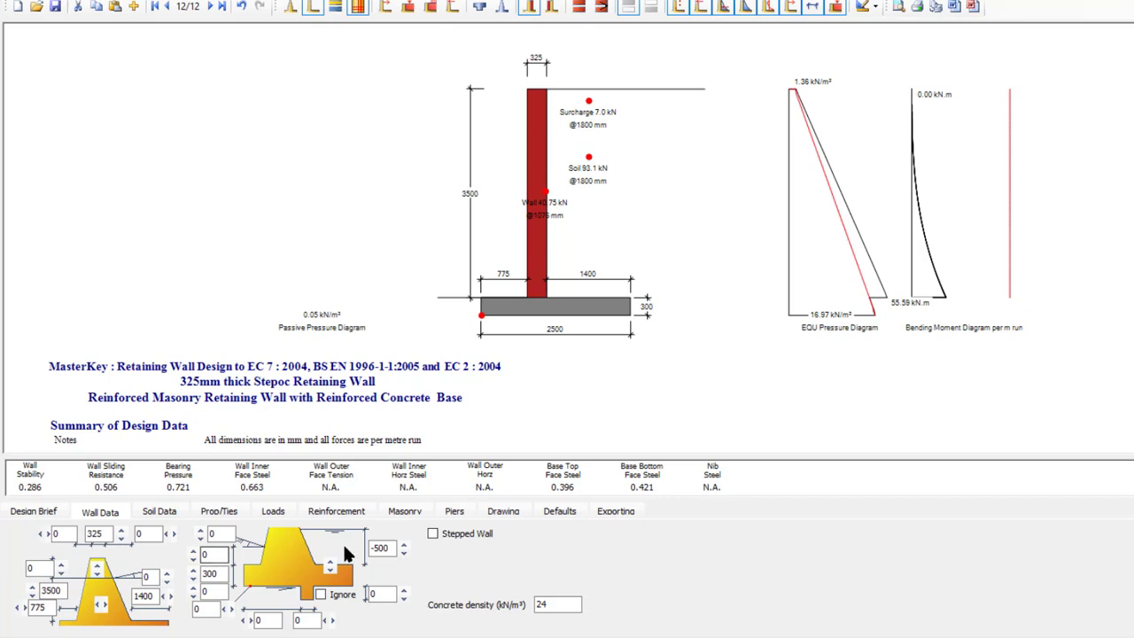
Step: Set the embankment slope angle behind the 325mm thick Stepoc wall to 20 degrees
click(167, 573)
click(167, 574)
click(166, 574)
click(165, 568)
click(165, 569)
click(165, 569)
click(164, 568)
click(164, 568)
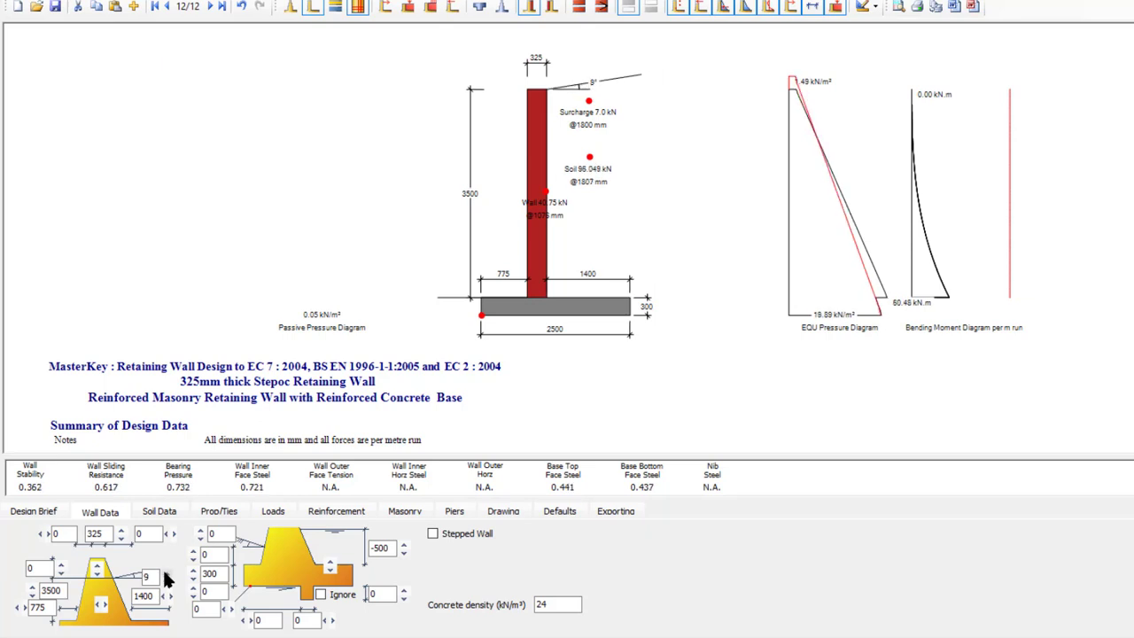
click(164, 568)
click(164, 568)
click(164, 572)
click(164, 572)
click(164, 572)
click(164, 568)
click(164, 568)
click(164, 568)
click(163, 568)
click(163, 568)
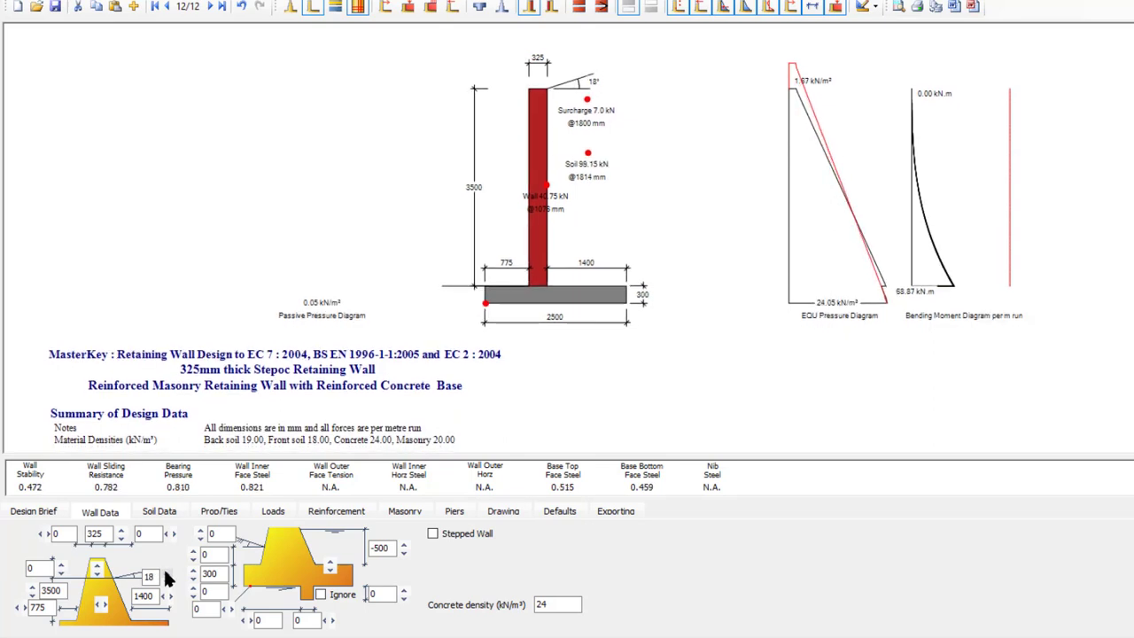
click(163, 568)
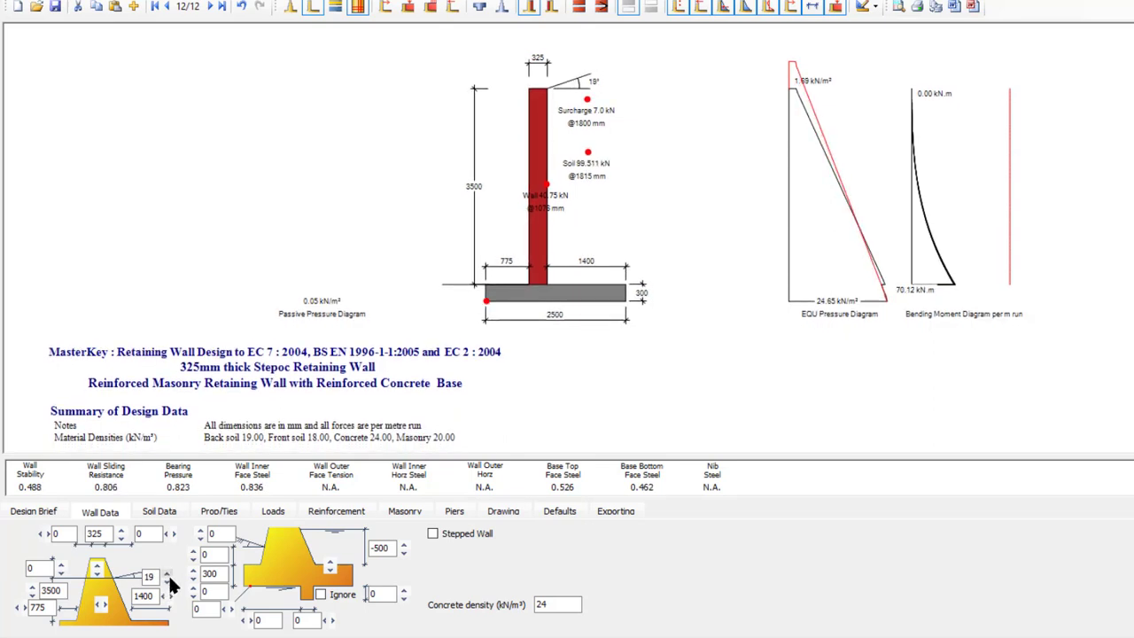
click(165, 573)
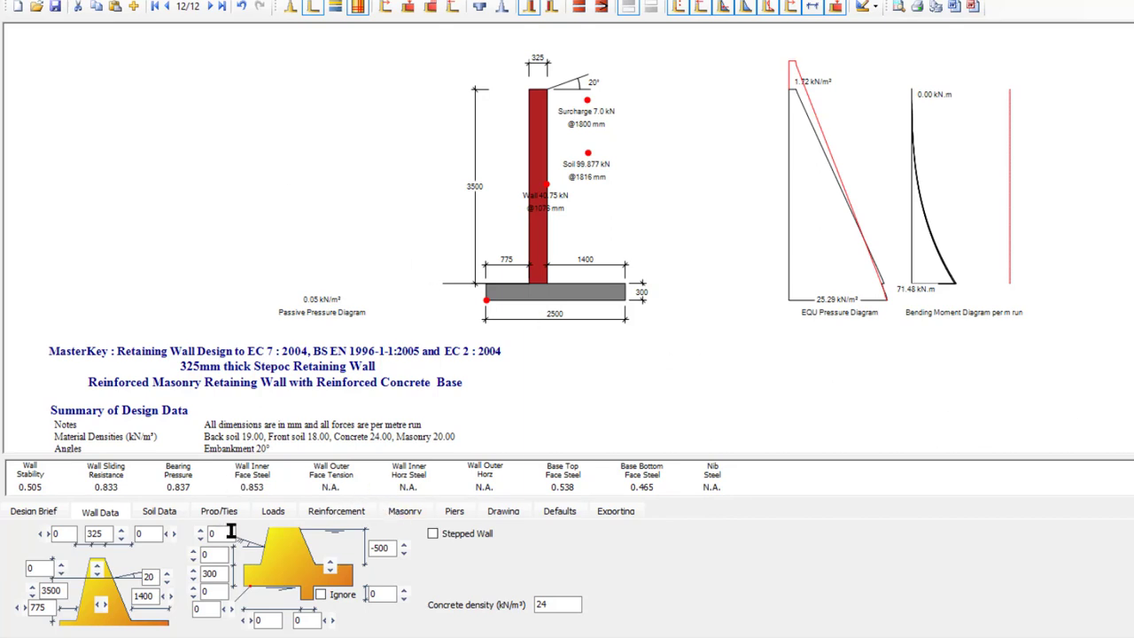
Step: Return to the RC Retaining Wall (Surcharge + Water Table) Propped brief and display its pressure diagram, line loads and ties/props
click(165, 7)
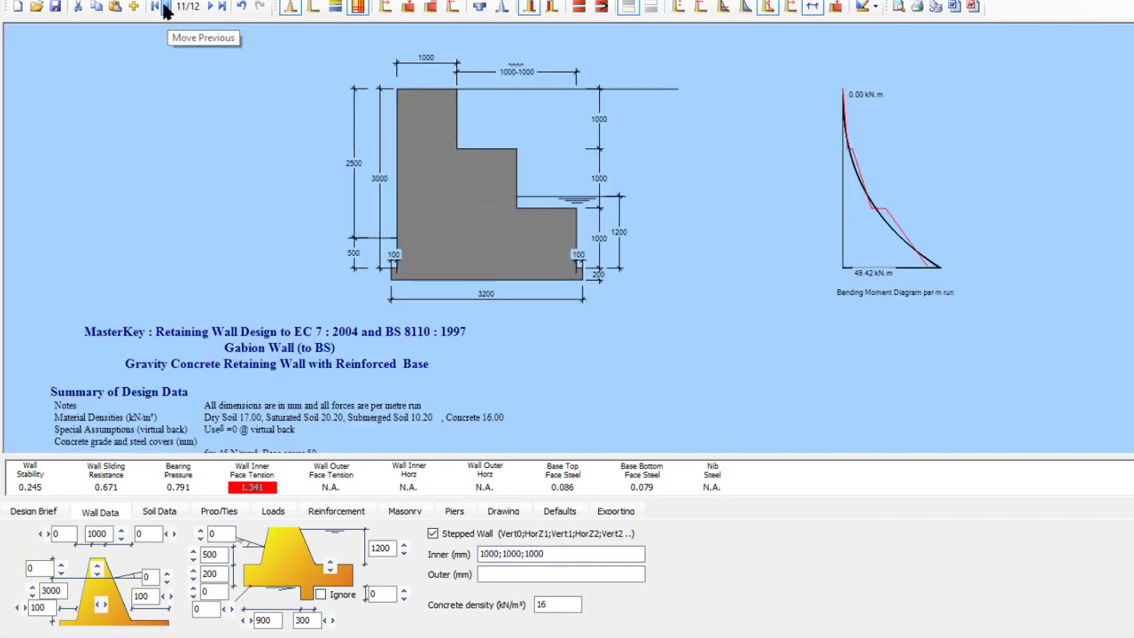
click(165, 7)
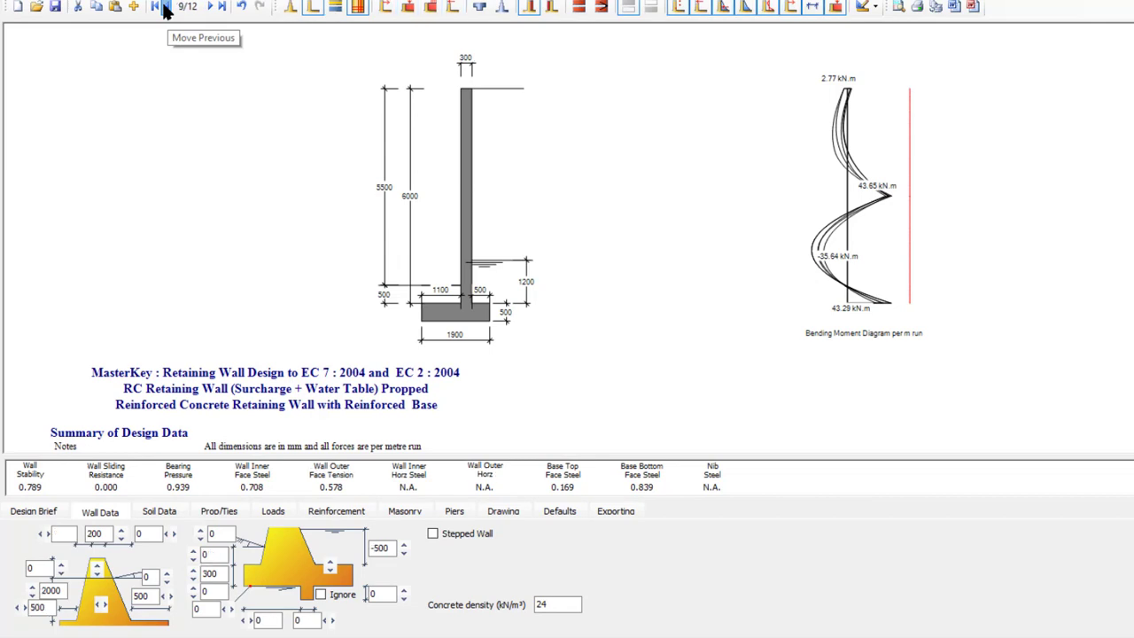
click(164, 7)
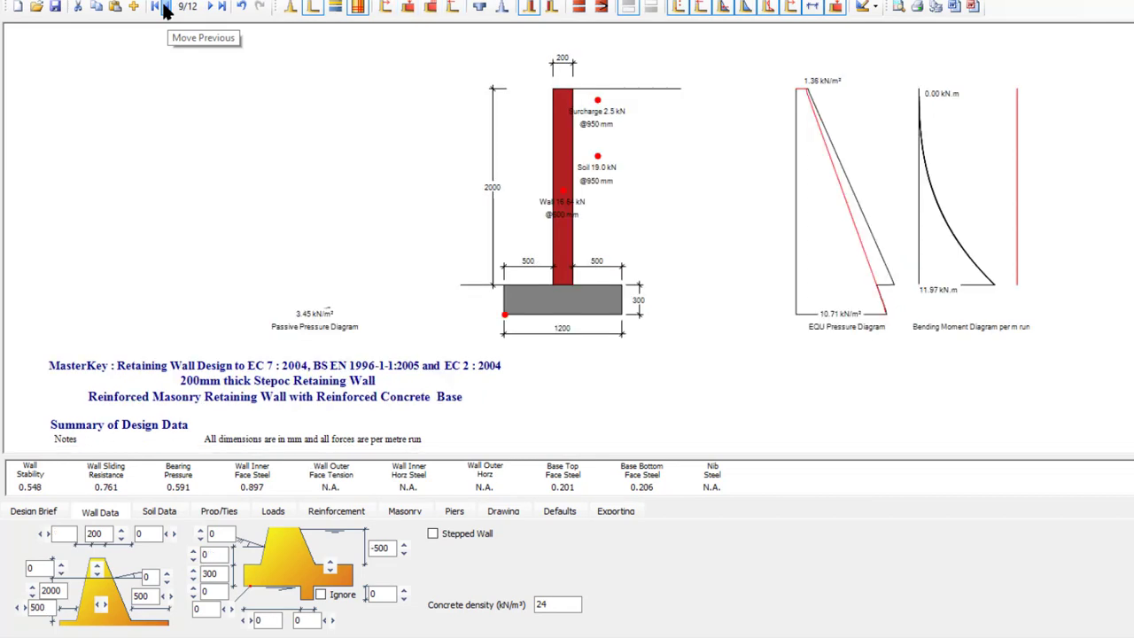
click(213, 7)
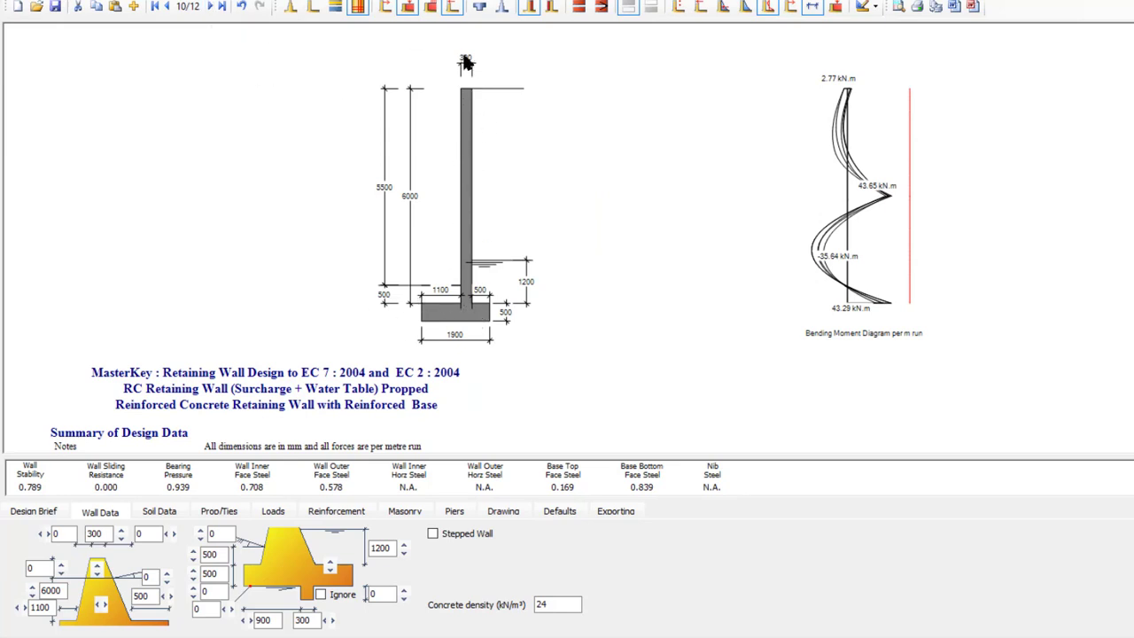
click(505, 512)
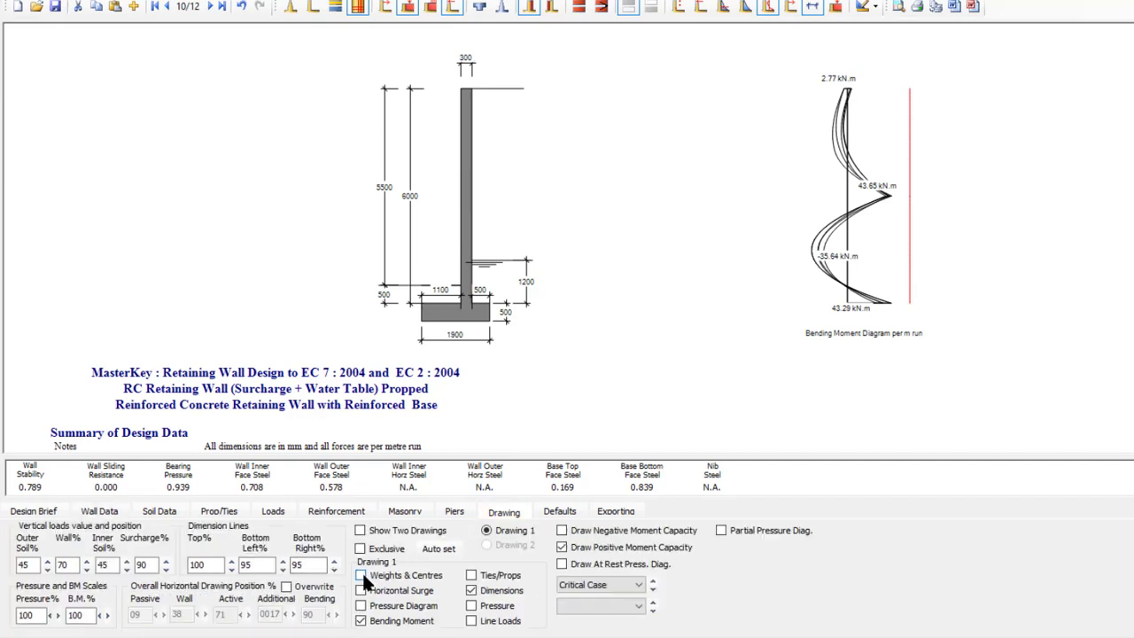
click(361, 606)
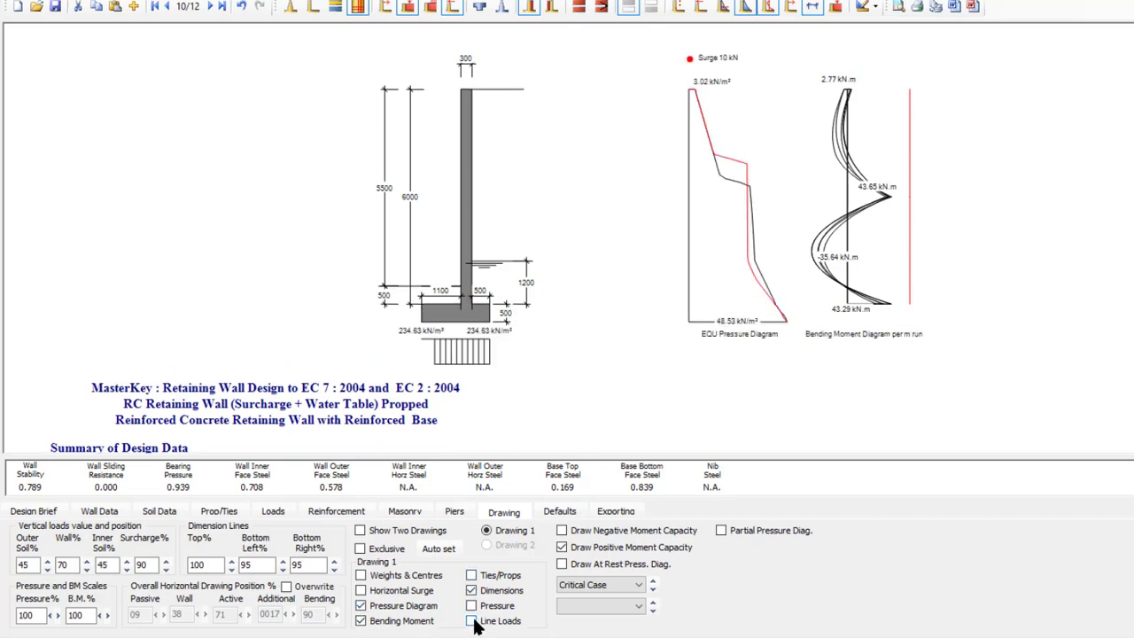
click(473, 621)
click(472, 576)
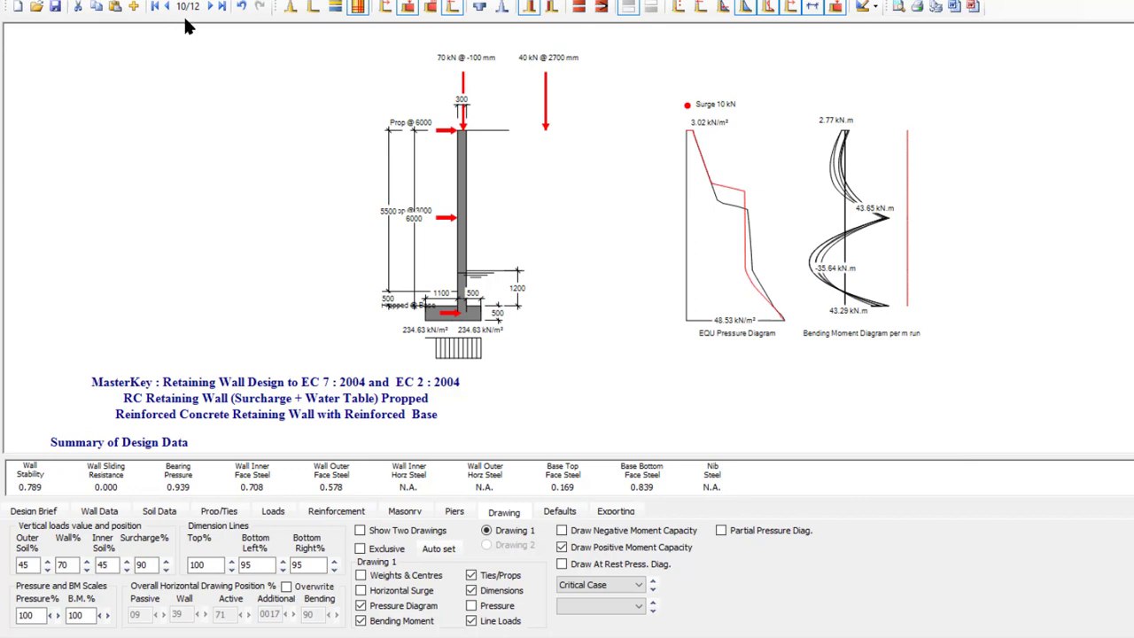
Step: Move on to the Gabion Wall (to BS) brief and look through the available design codes without changing them
click(212, 10)
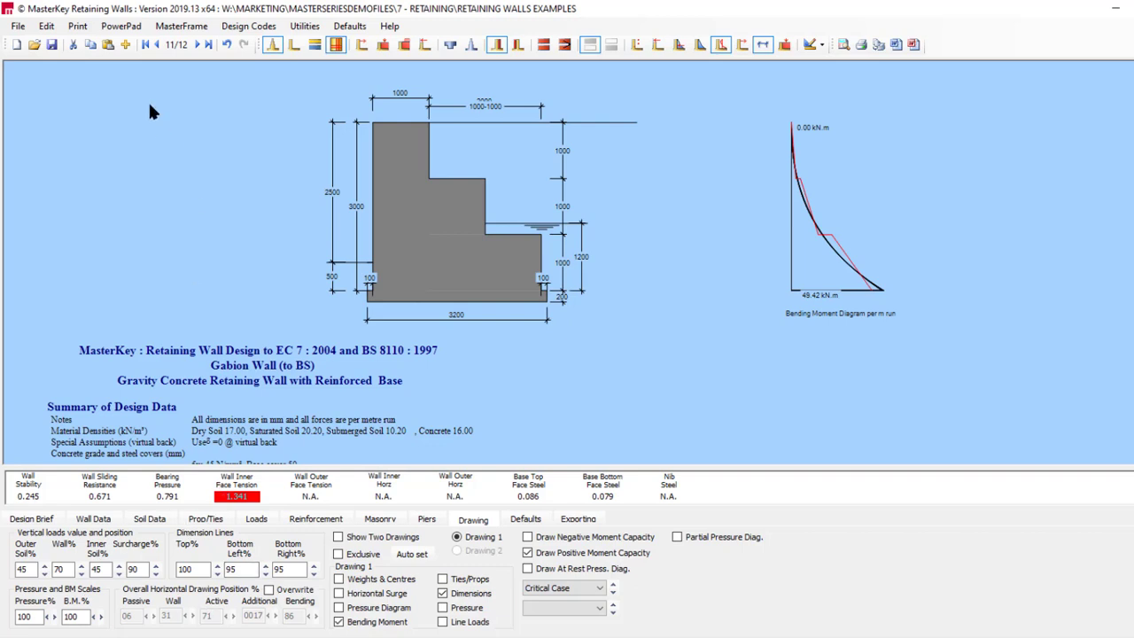
click(181, 26)
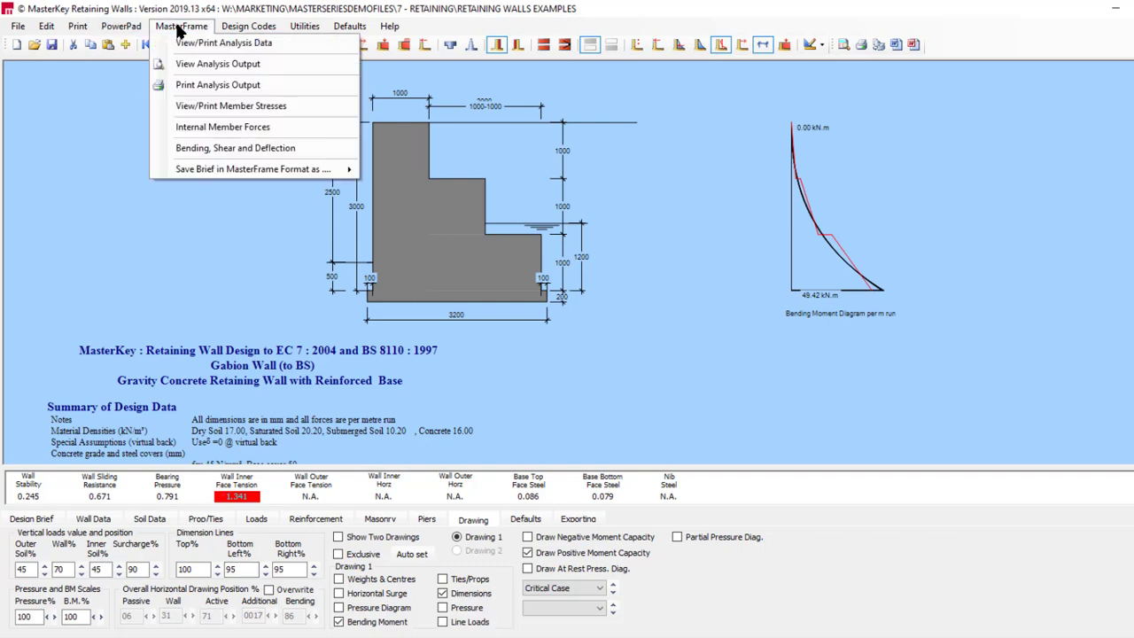
mouse_move(249, 26)
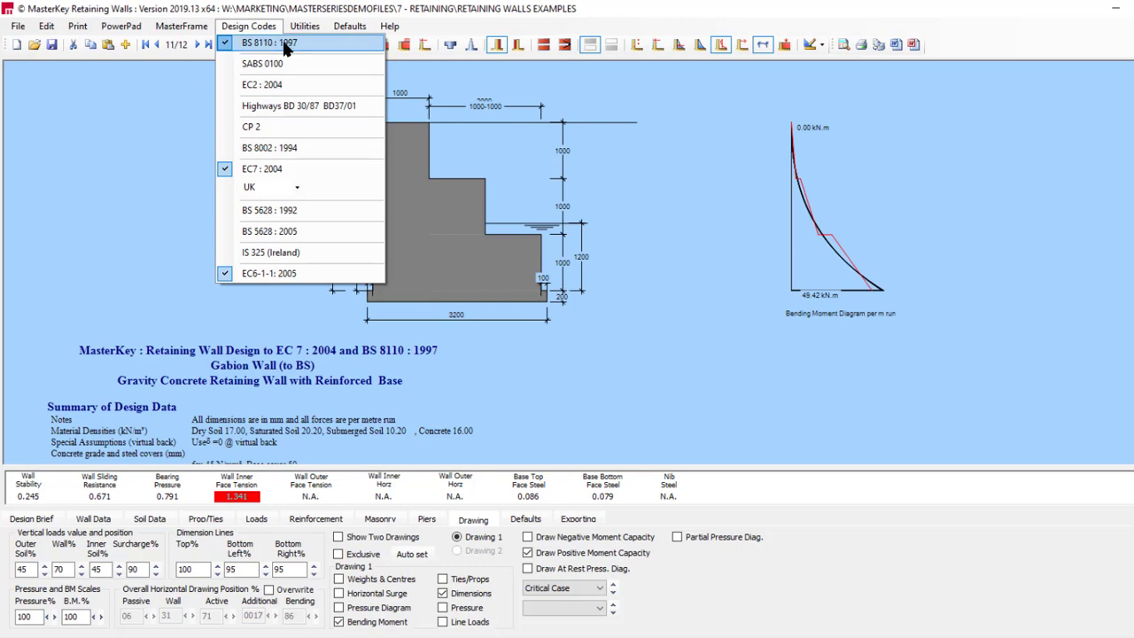
click(323, 431)
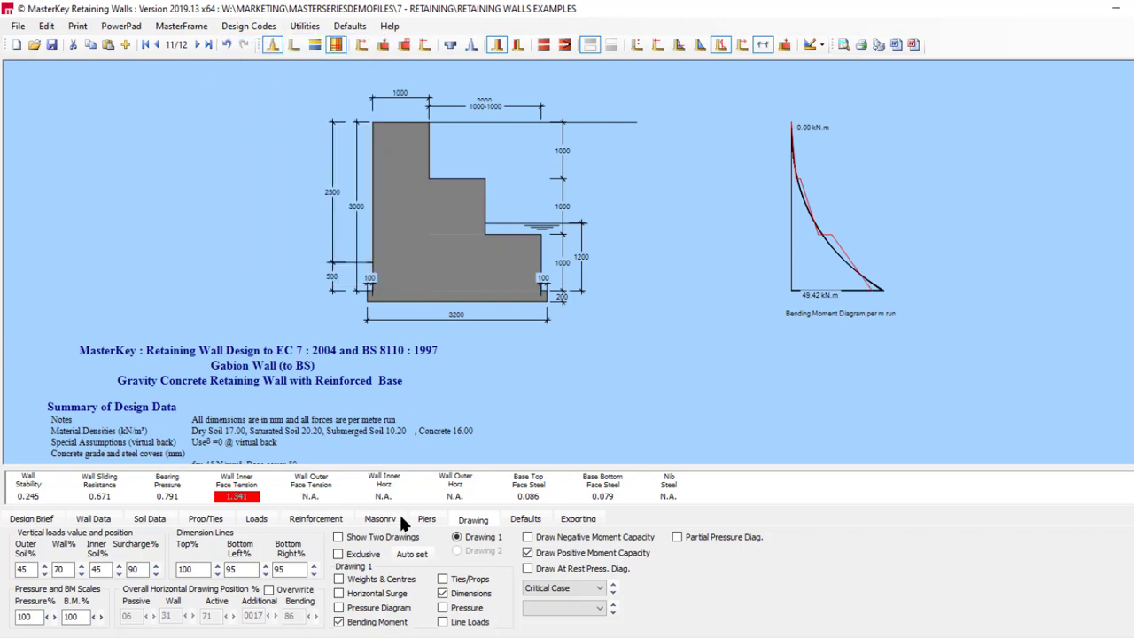
Step: Review the gabion wall's reinforcement settings and stepped wall data, and examine the inner face tension check in the report
click(316, 516)
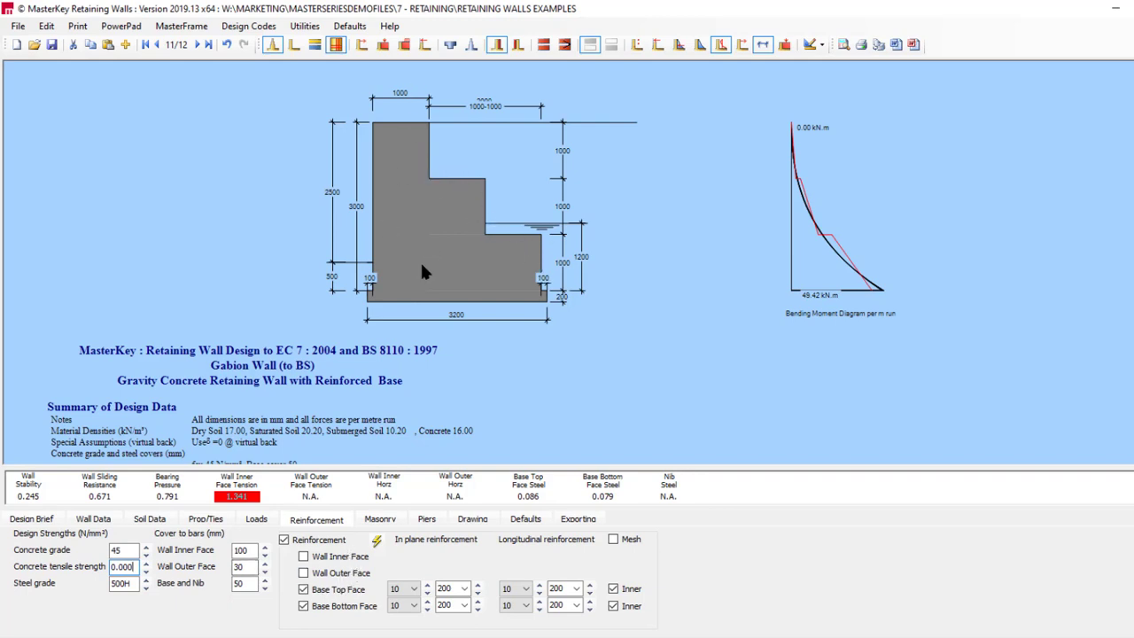
click(93, 519)
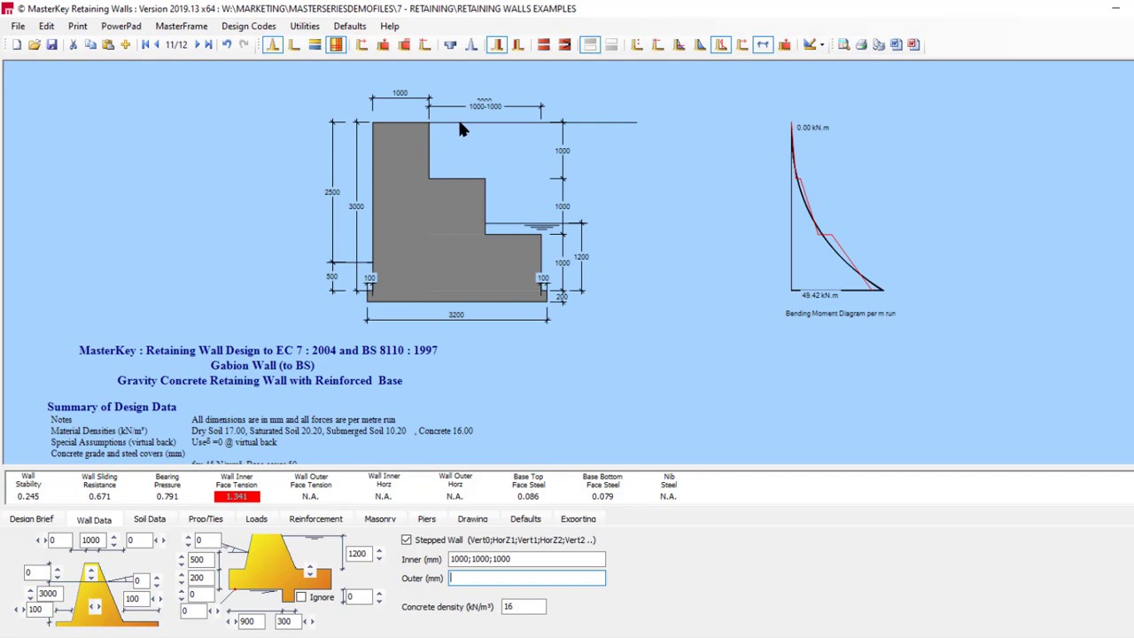
scroll(292, 377, down, 9)
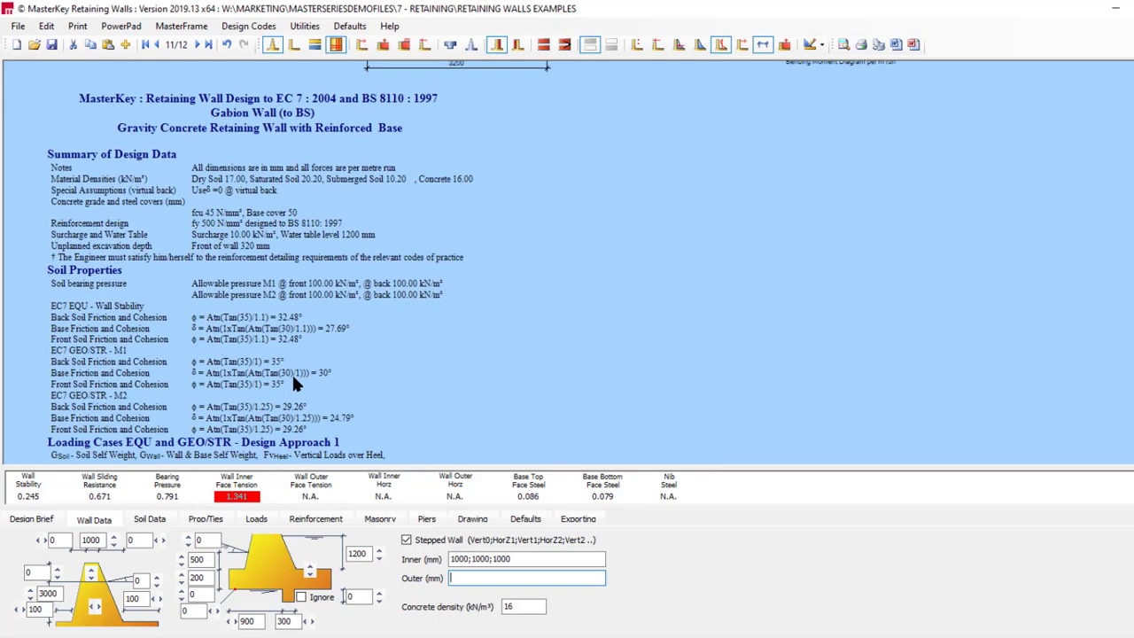
scroll(295, 382, down, 14)
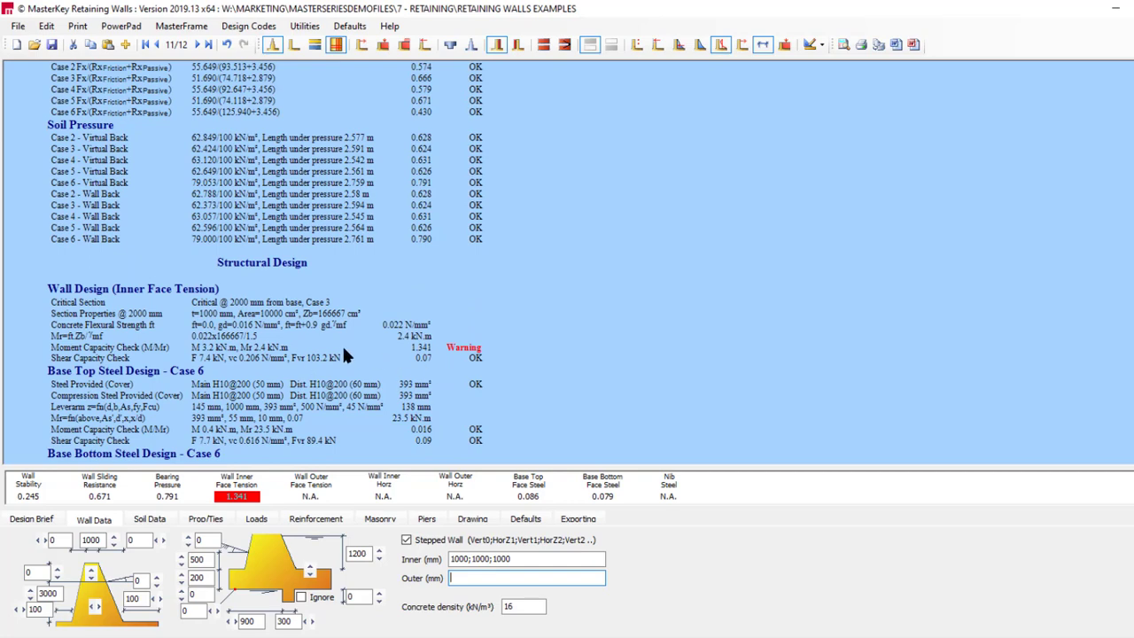
scroll(235, 310, up, 20)
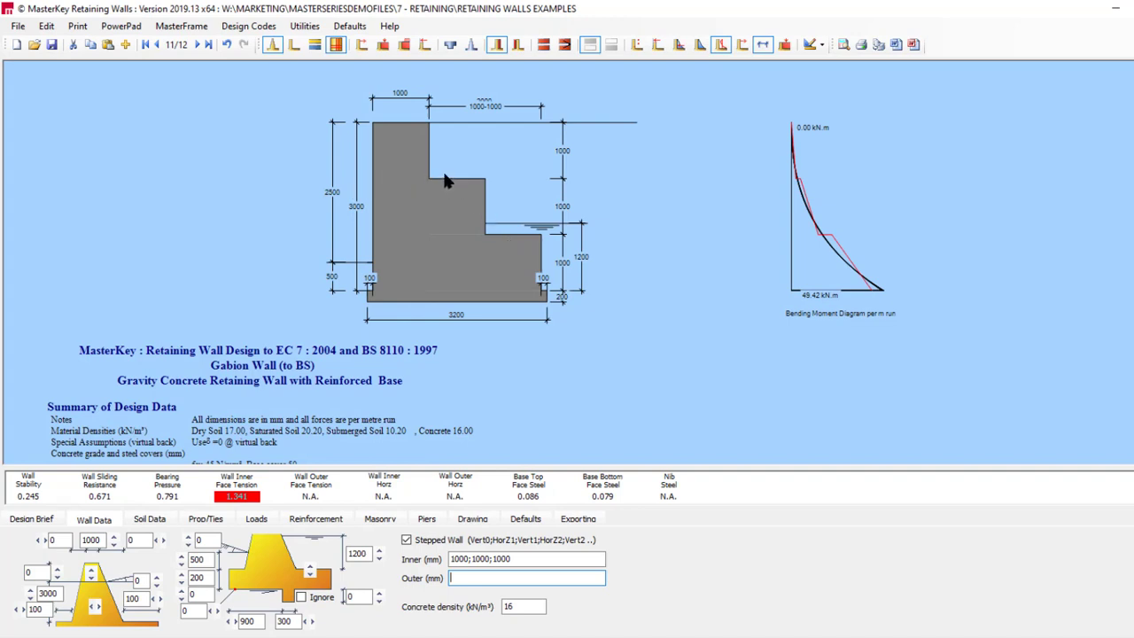
Step: Set the gabion wall's top width to 1500 mm and review the updated design summary and soil properties
click(114, 540)
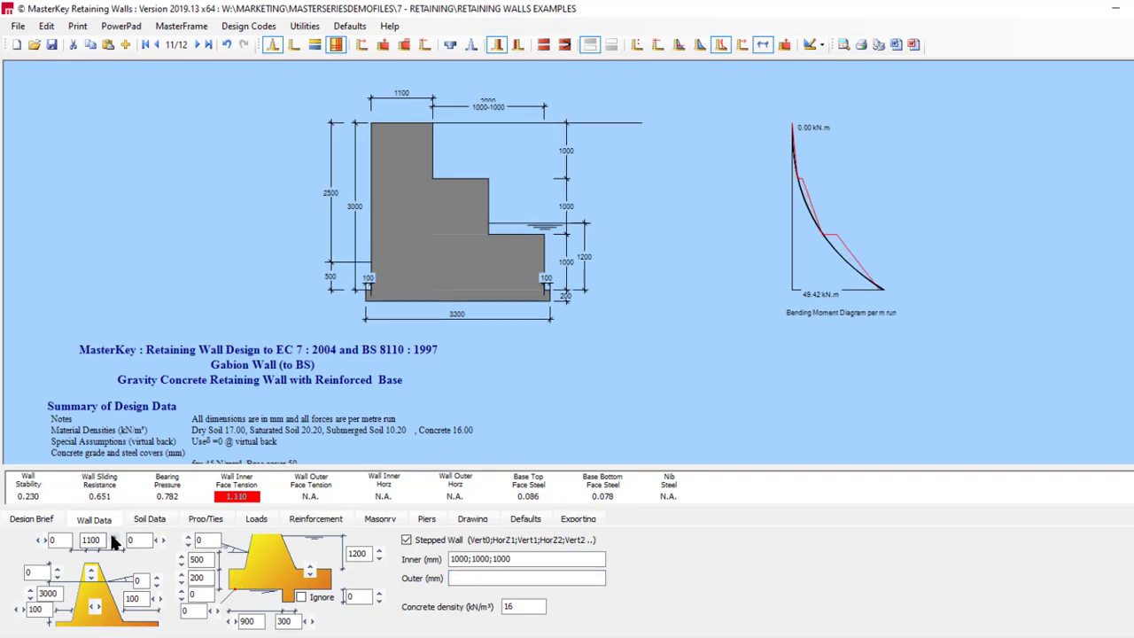
click(113, 541)
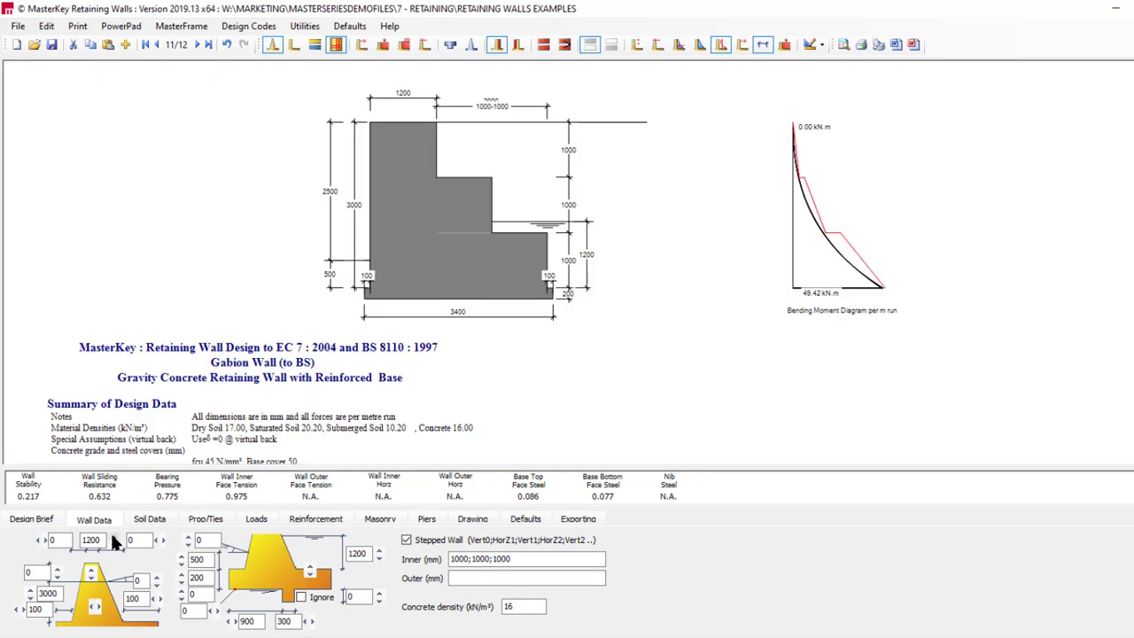
click(114, 541)
click(113, 541)
click(113, 541)
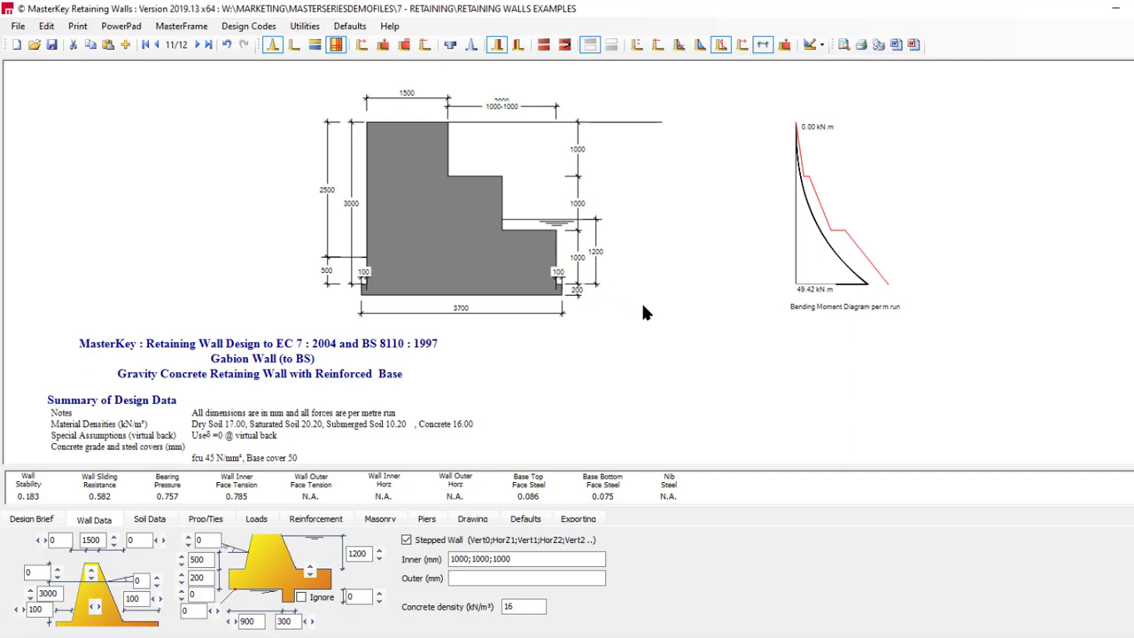
scroll(317, 376, down, 5)
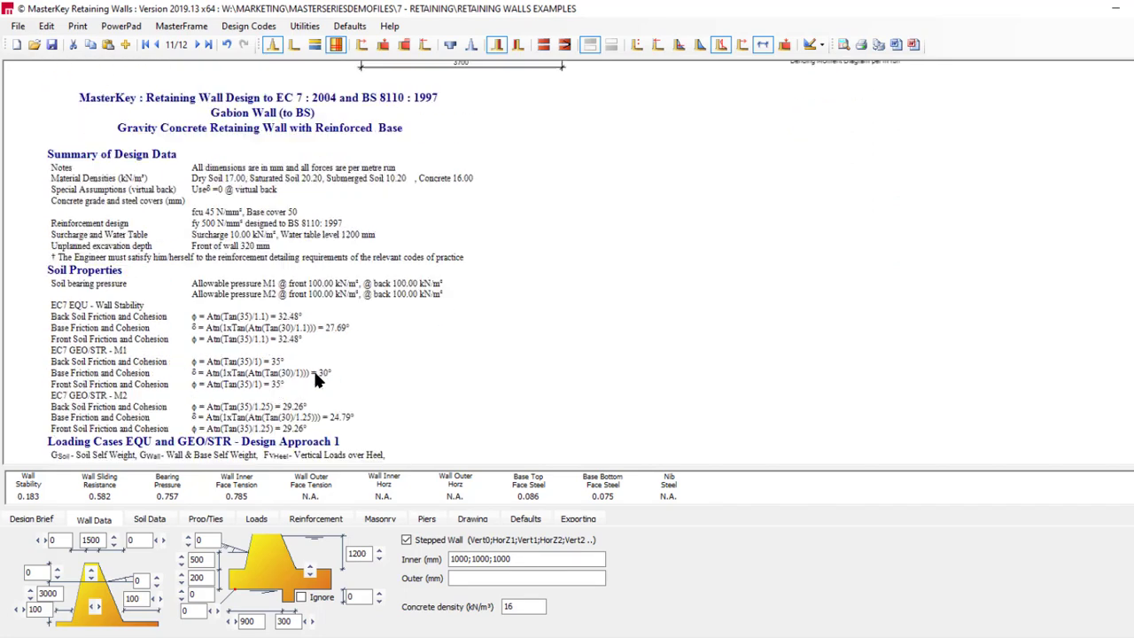
scroll(316, 377, up, 5)
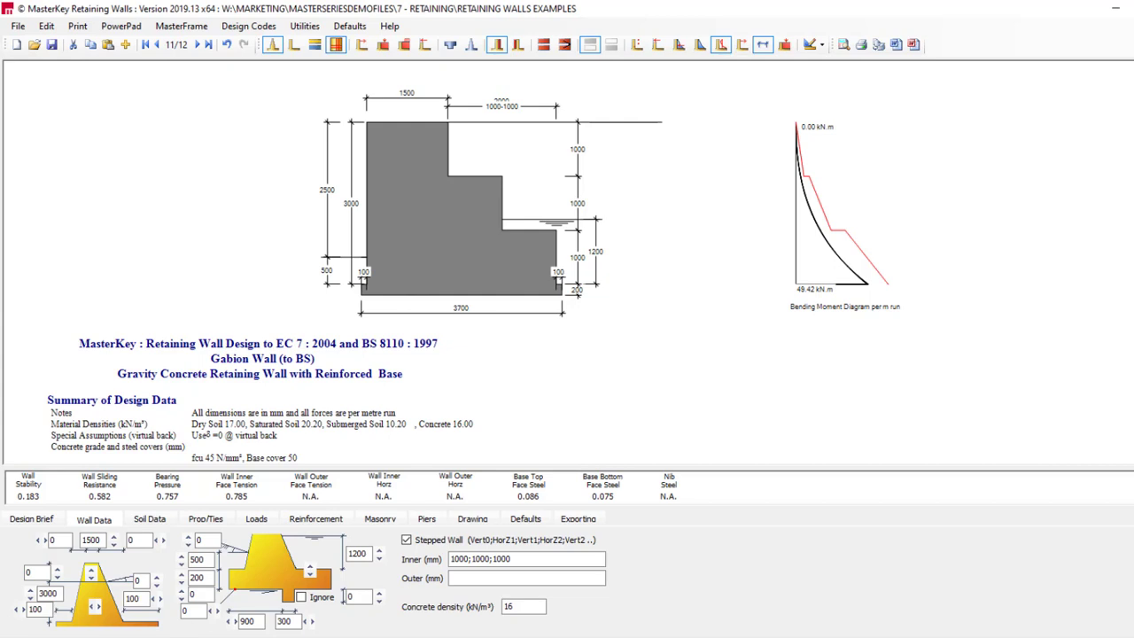
Step: Exit the Retaining Walls program, saving the Retaining Walls Examples file
click(1133, 8)
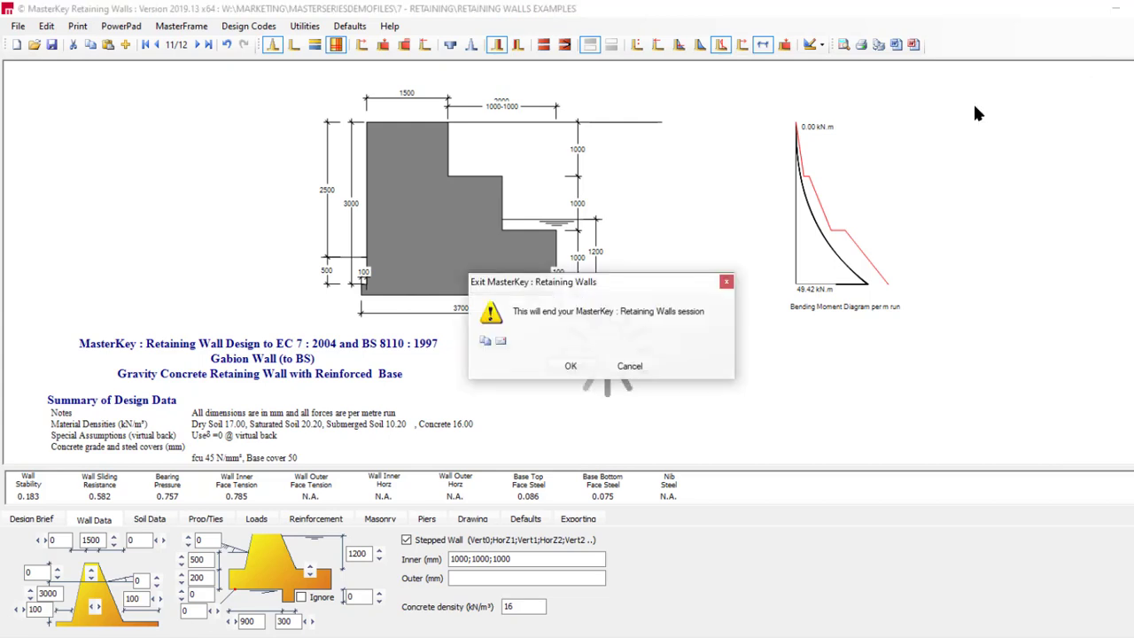
click(570, 371)
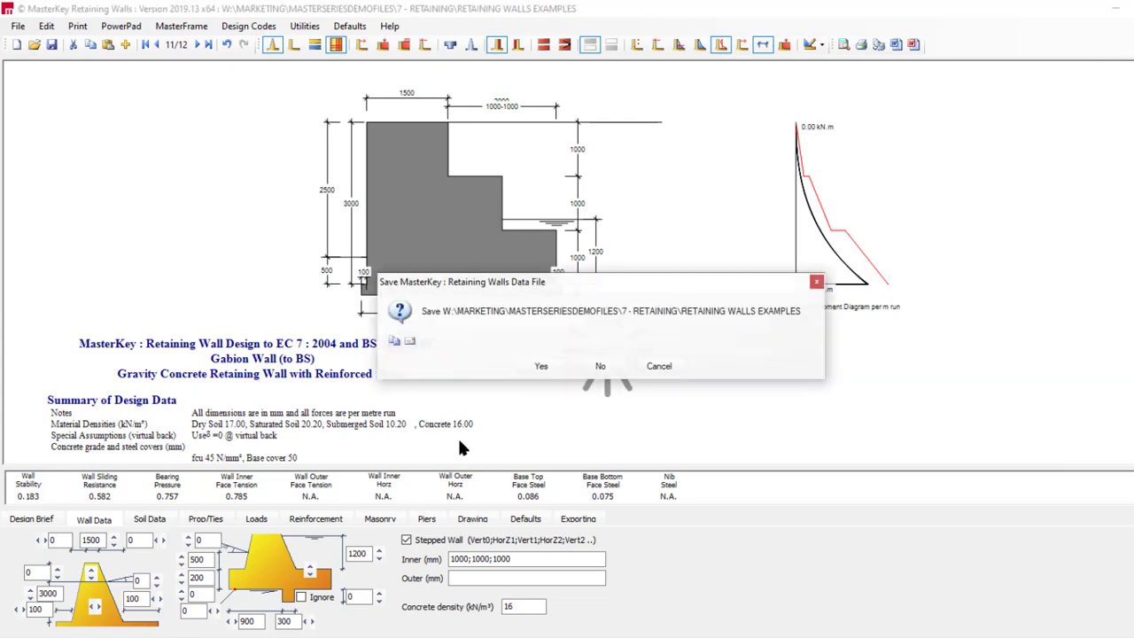
click(541, 366)
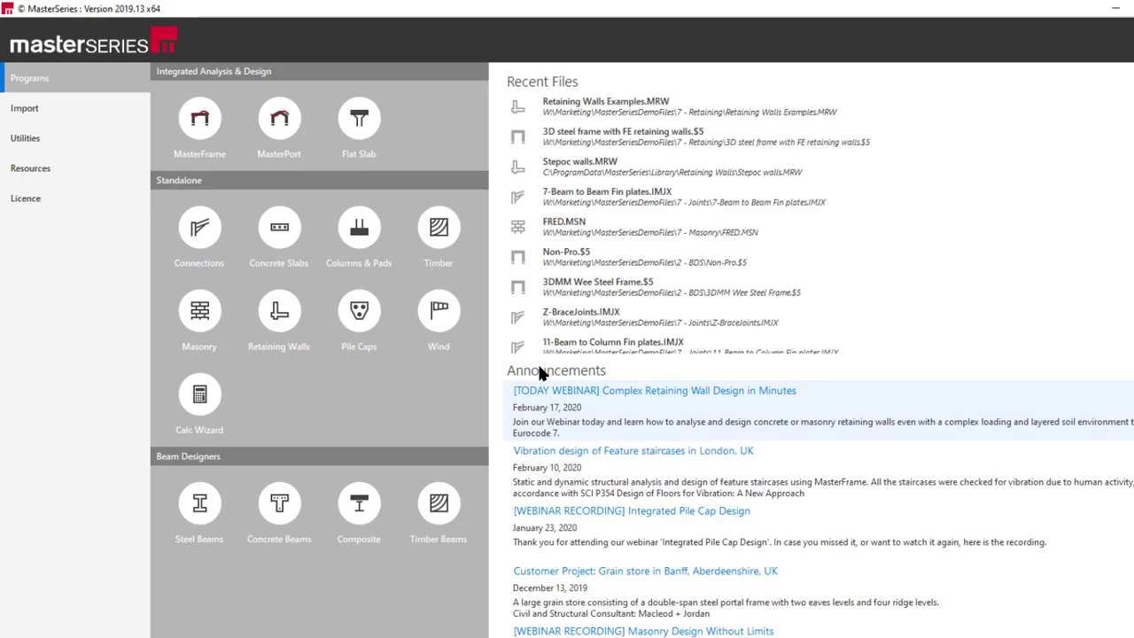
Step: Open the recent MasterFrame file "3D steel frame with FE retaining walls.$5" and display the structure as a solid 3D model
click(598, 135)
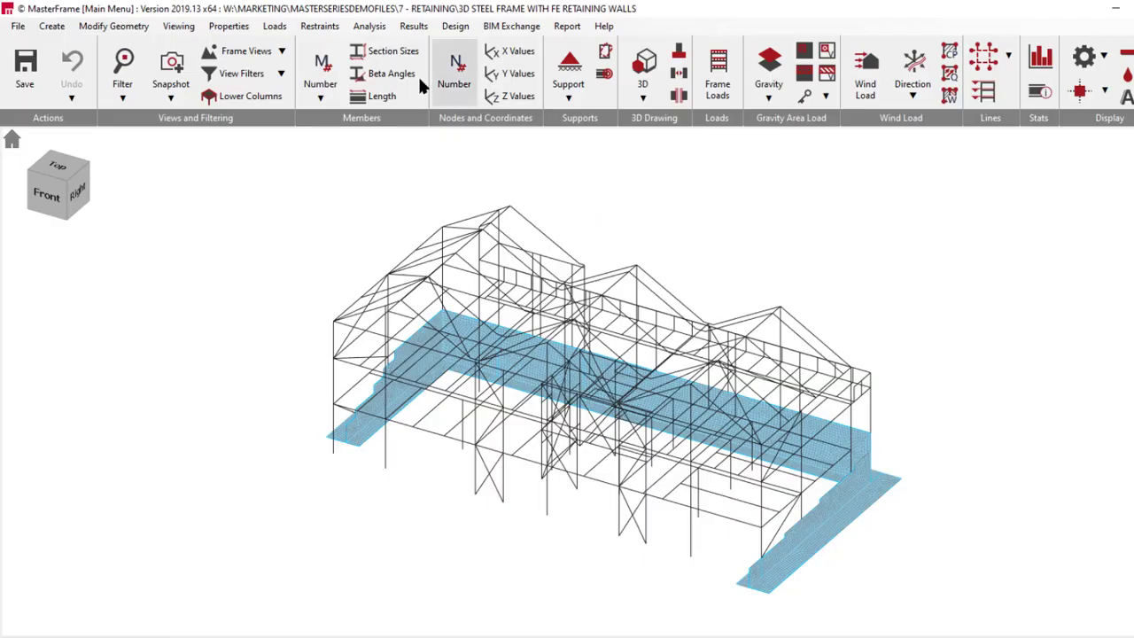
click(643, 69)
middle_drag(603, 520, 757, 487)
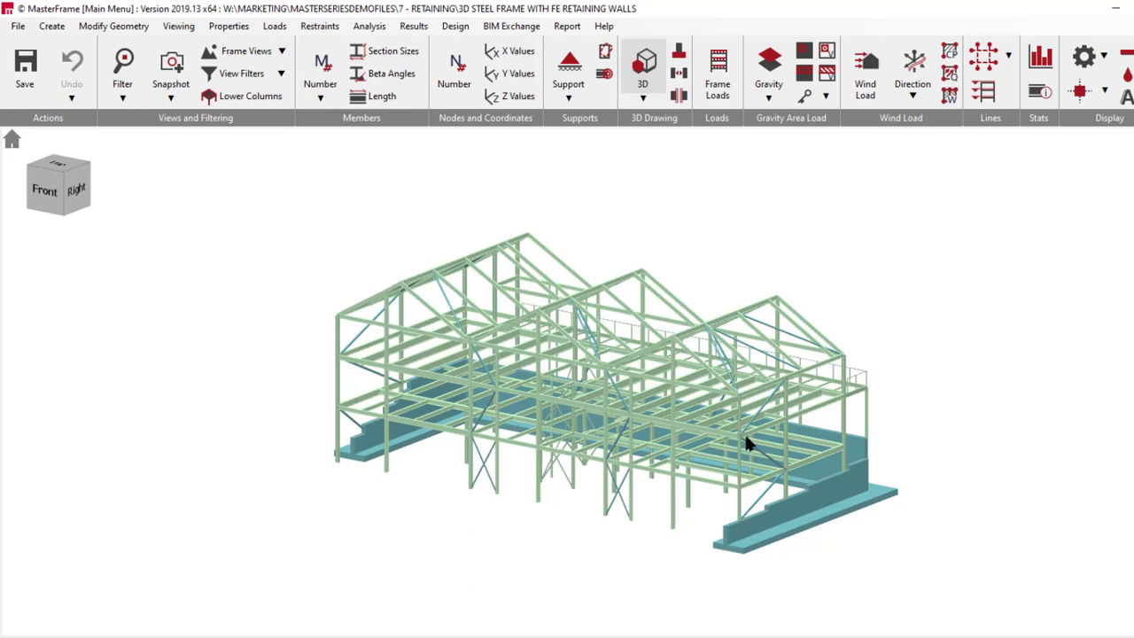
middle_drag(527, 486, 644, 539)
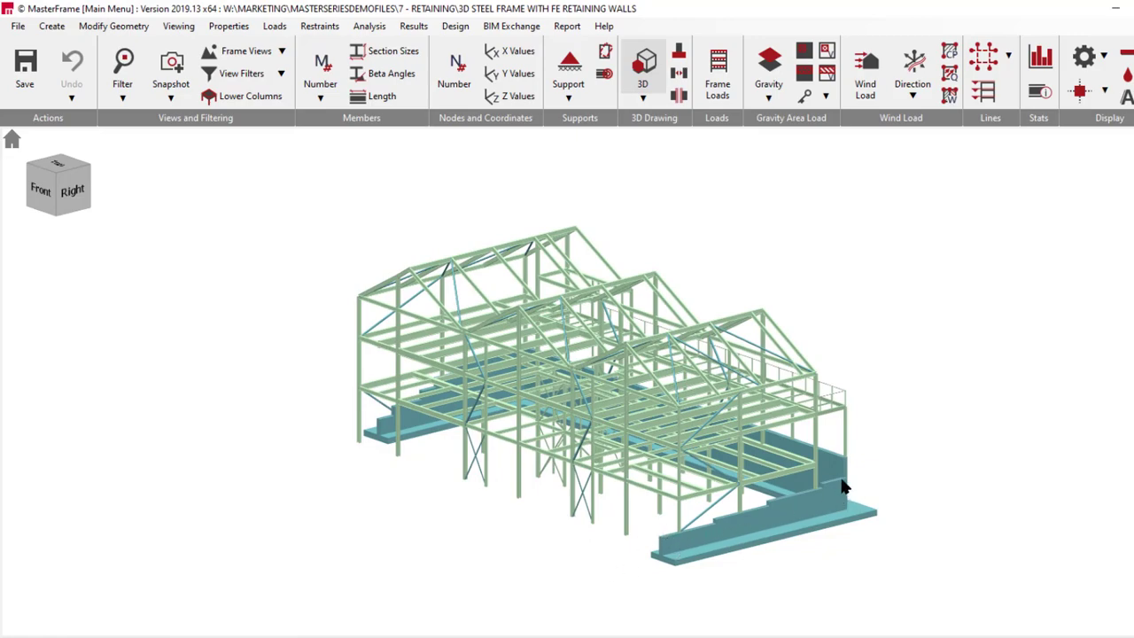
middle_drag(851, 464, 1030, 515)
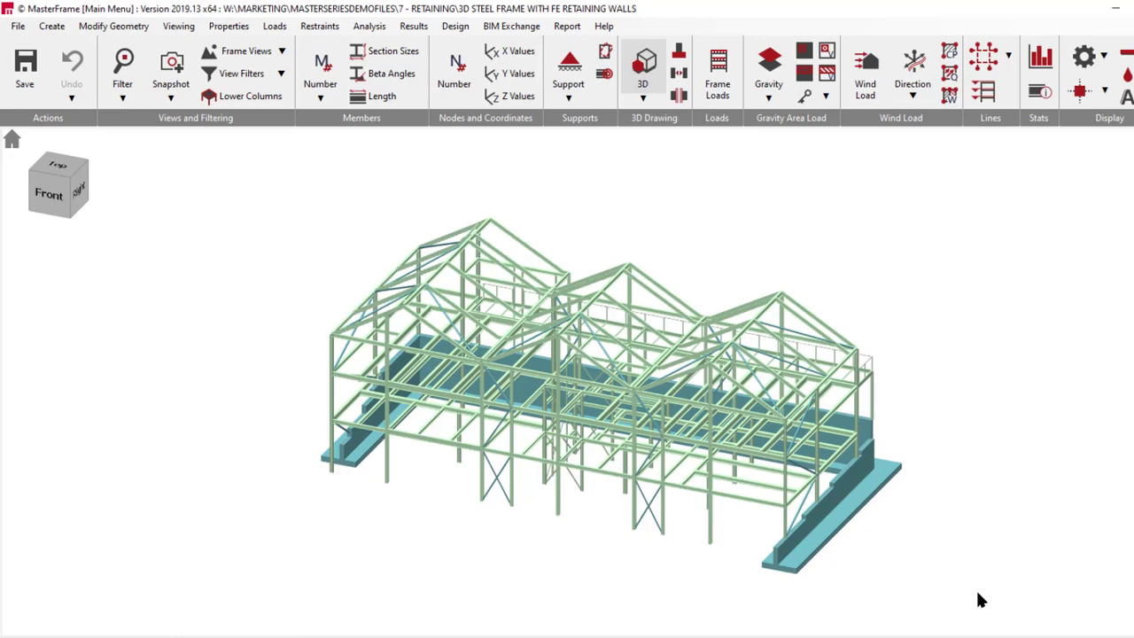
Step: Switch the frame back to the wireframe display and open FE Surface Loading
click(635, 45)
middle_drag(915, 503, 921, 461)
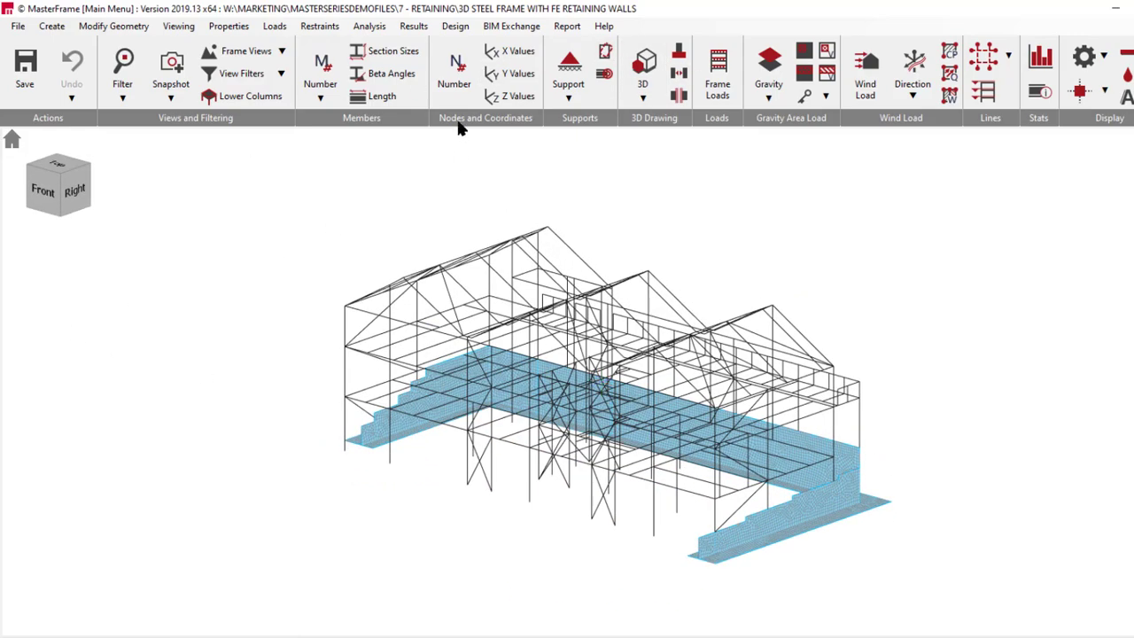
click(229, 26)
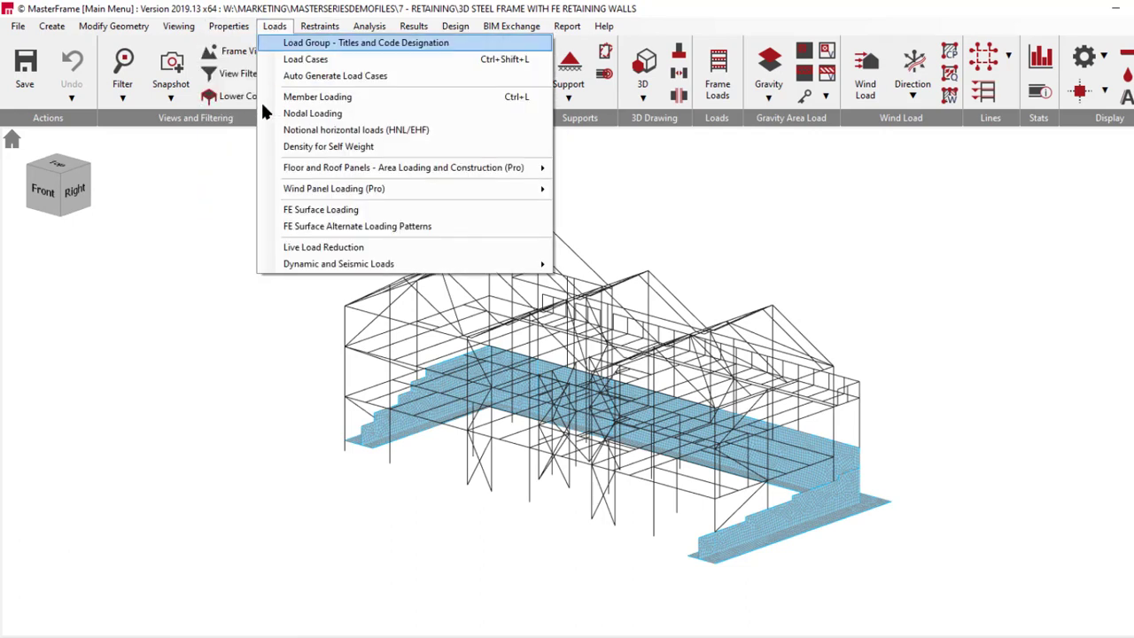
click(299, 200)
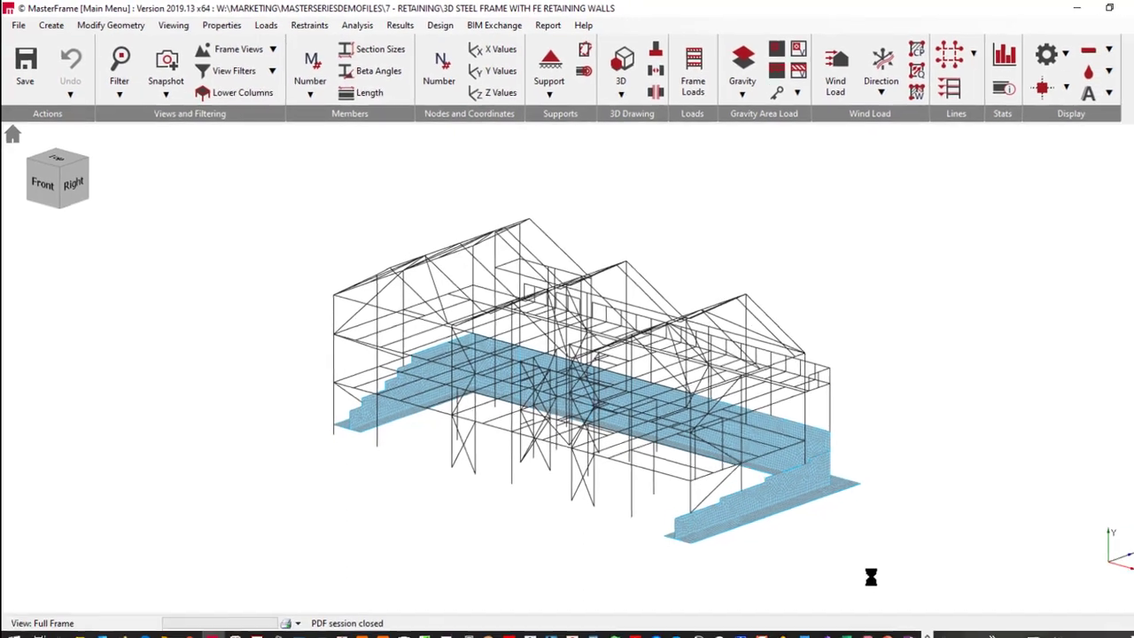
Step: Review the four varying patch loads applied in the global X direction to the stepped end wall, FE Surface 003
click(623, 486)
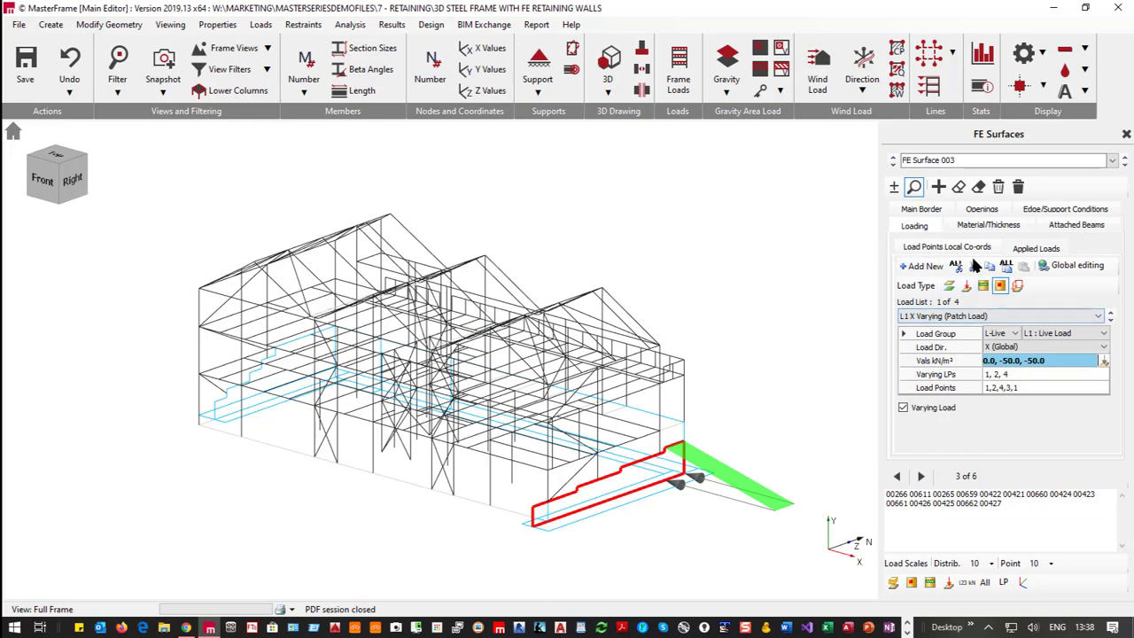
click(1111, 324)
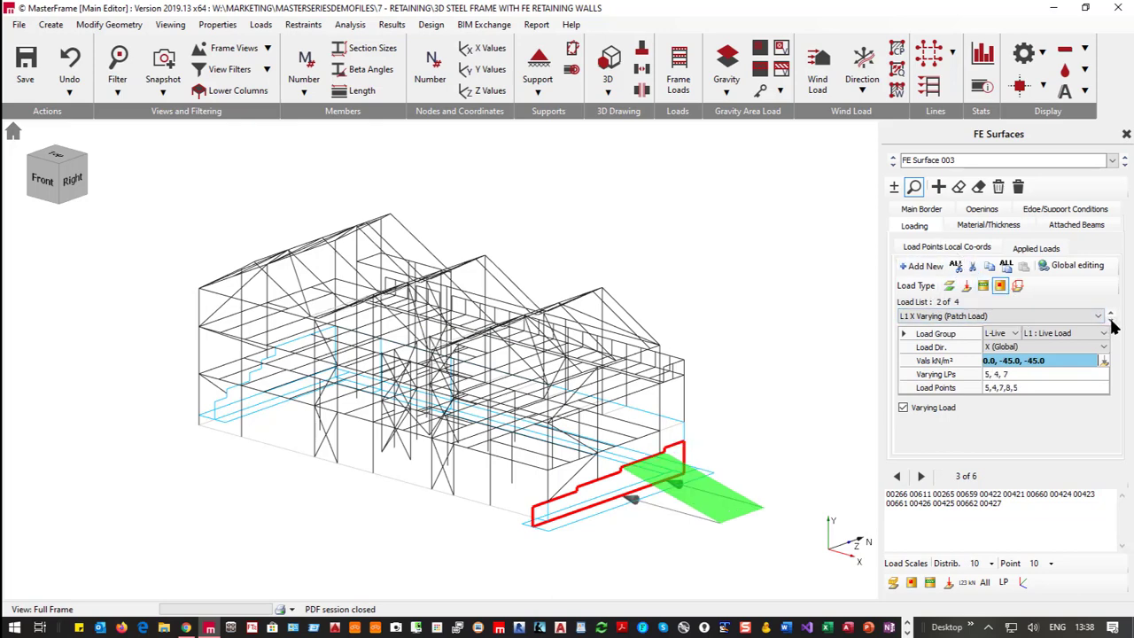
click(1112, 324)
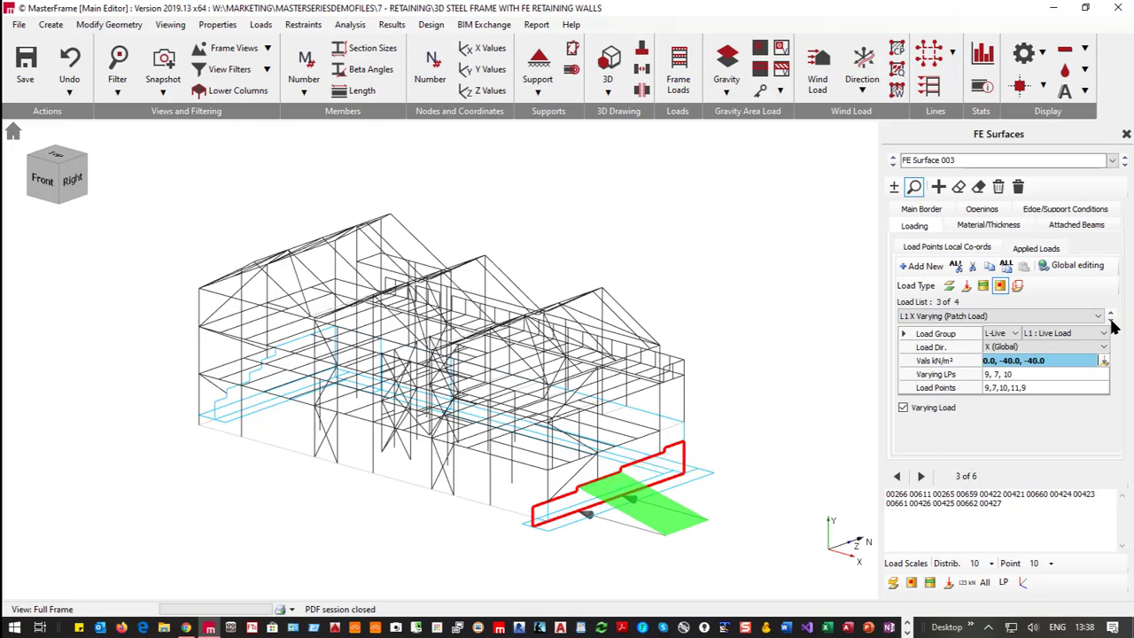
click(1112, 325)
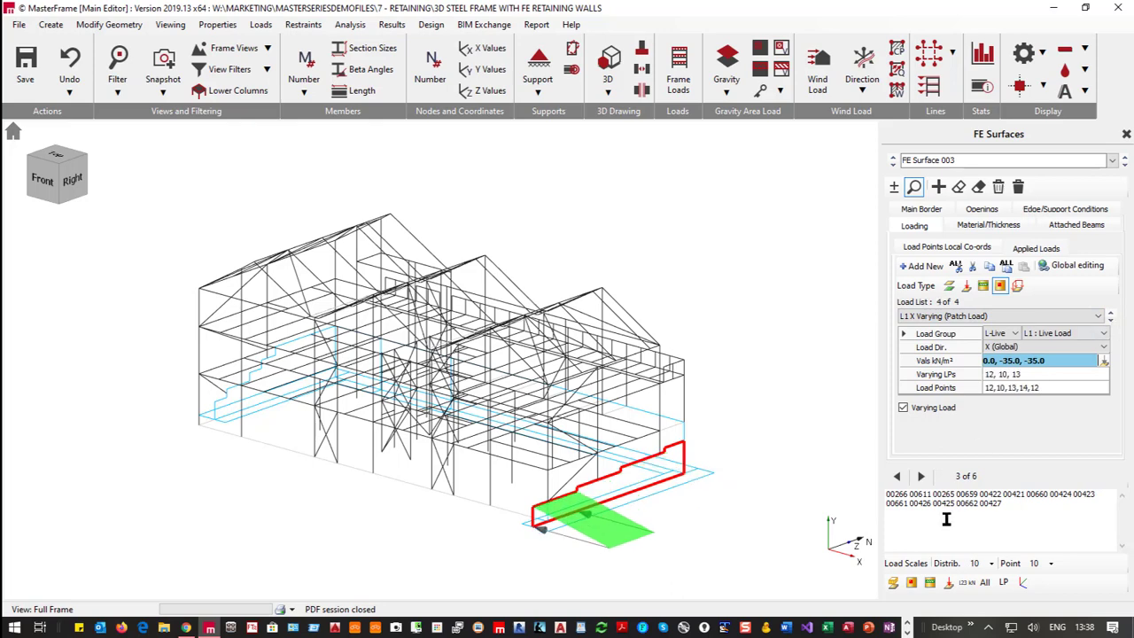
Step: Display all of FE Surface 003's patch loads together on the model and inspect them from the opposite side
click(893, 584)
click(893, 583)
click(930, 583)
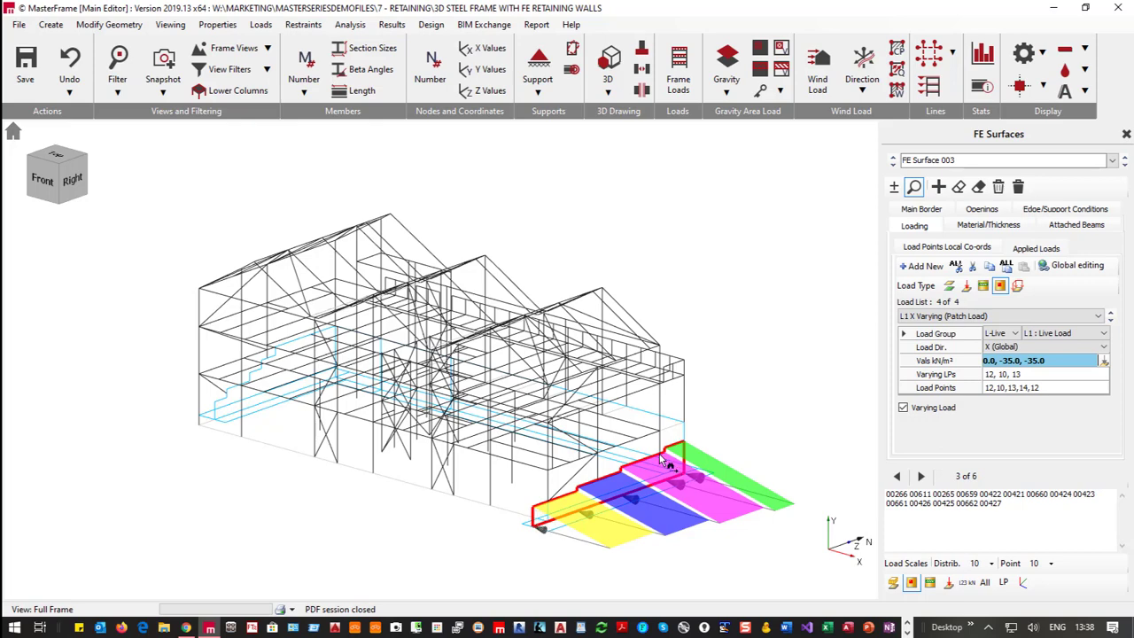
middle_drag(381, 479, 518, 440)
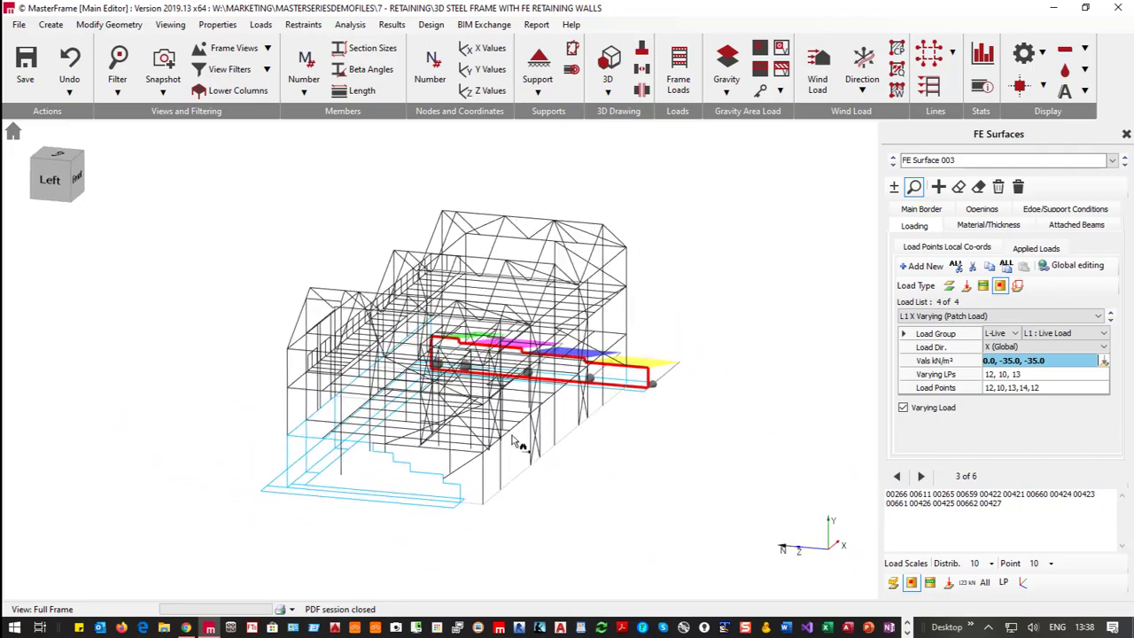
Step: Inspect the varying patch load on the opposite stepped end wall, FE Surface 002, and close the FE Surfaces editor
click(428, 483)
middle_drag(447, 554, 324, 499)
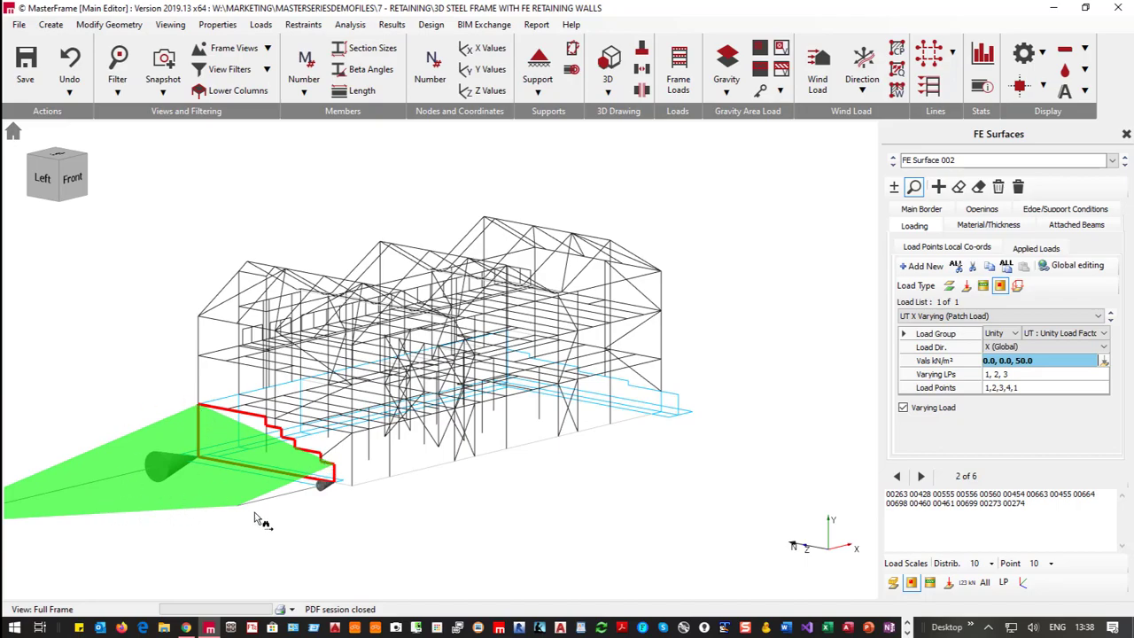
middle_drag(288, 524, 317, 501)
middle_drag(304, 452, 277, 453)
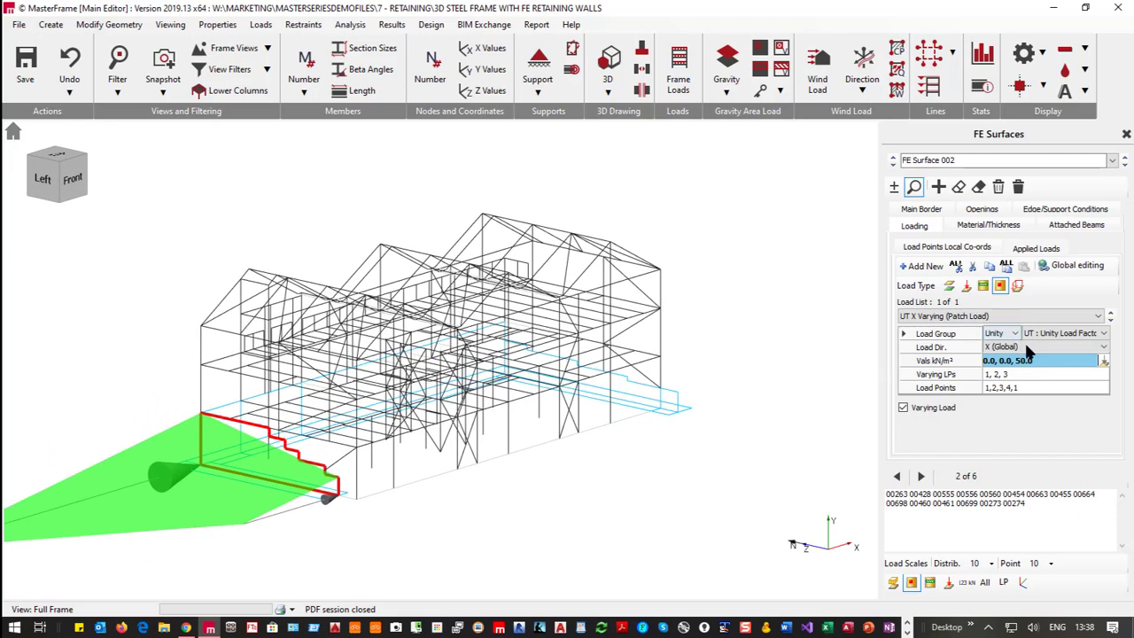
click(1122, 131)
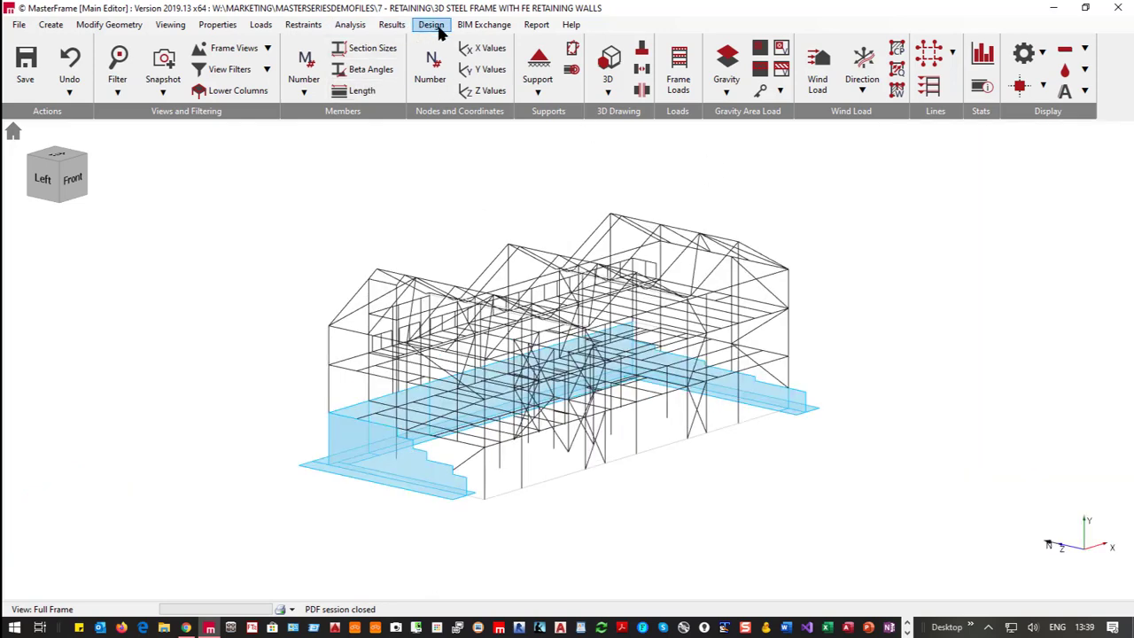
Step: Open the graphic analysis results and show the bending moment diagrams for the frame's line elements
click(392, 24)
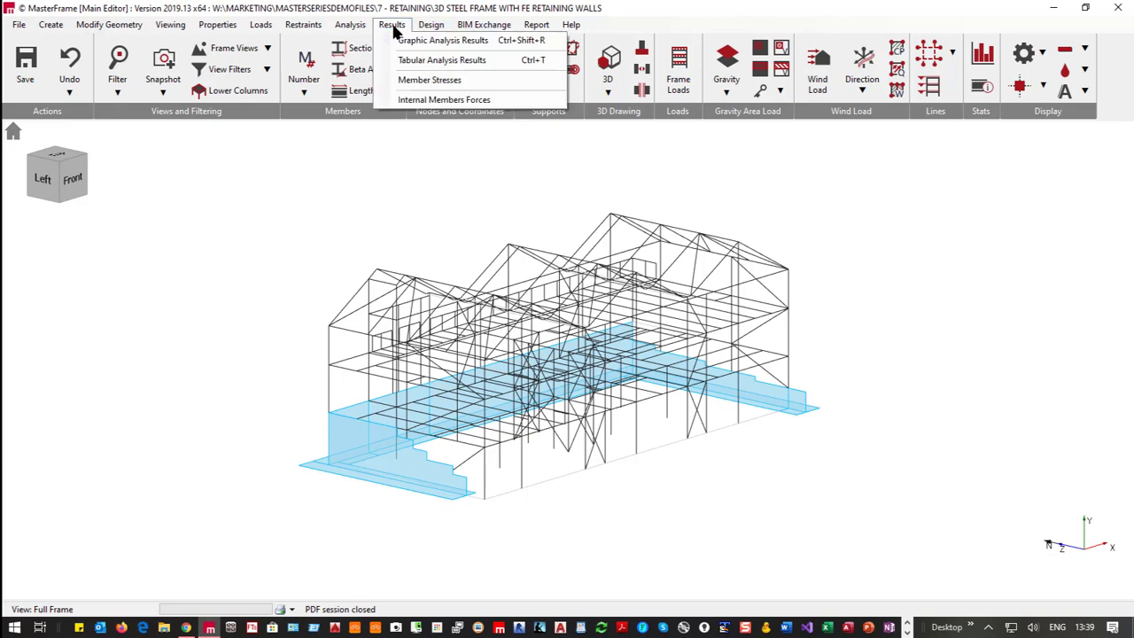
click(434, 42)
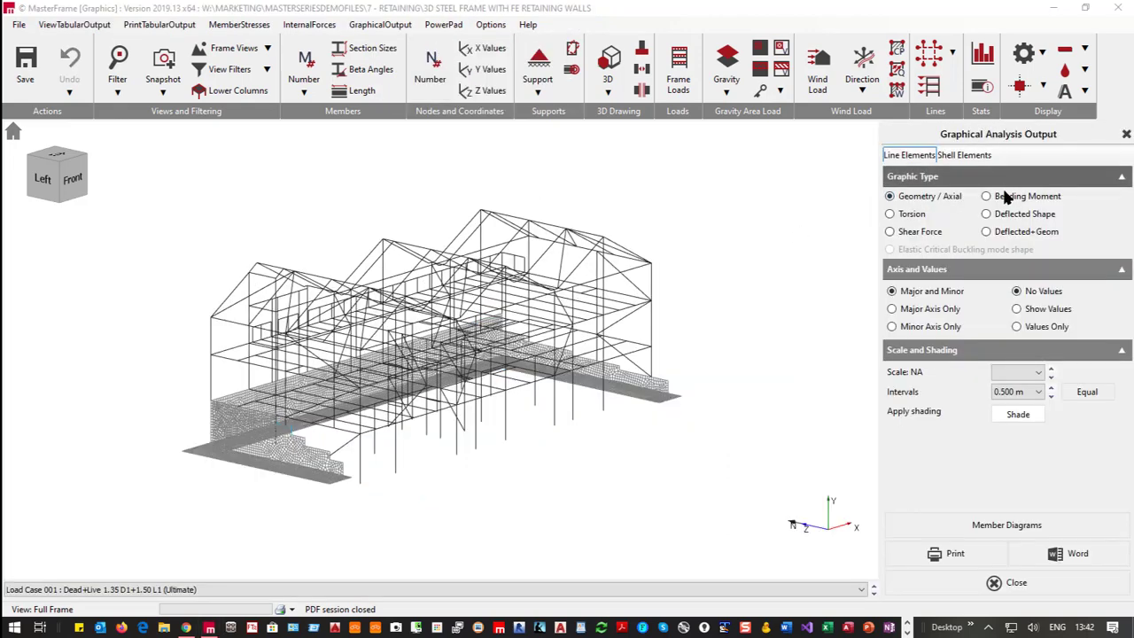
click(1006, 197)
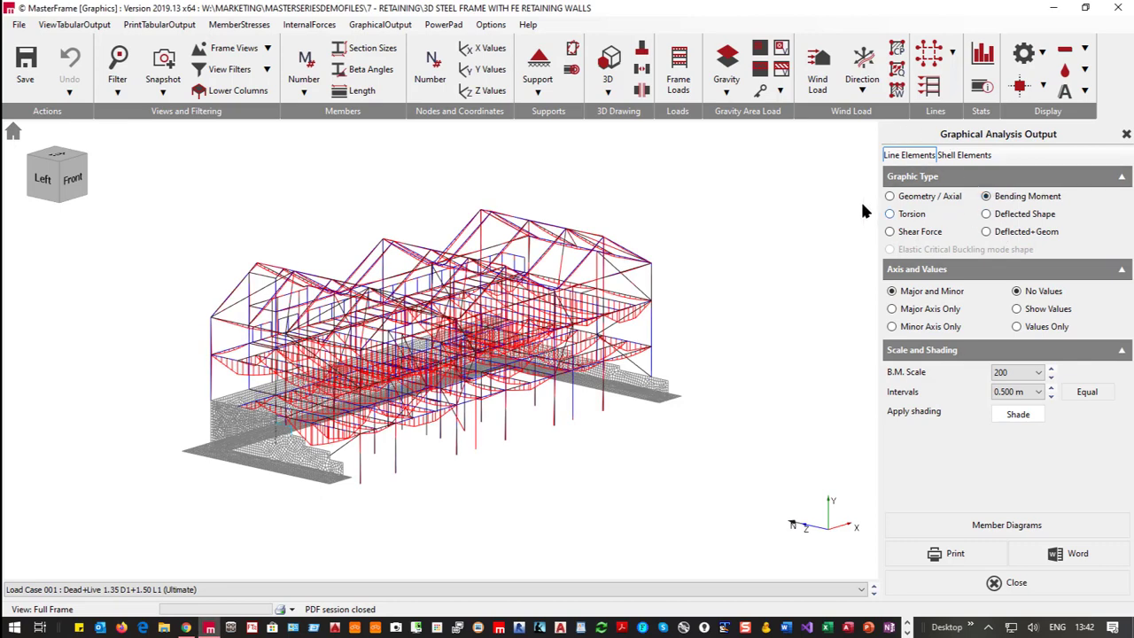
Step: Examine the shell element results for the retaining walls, going from the Mx to the Mxy moment contours
click(963, 156)
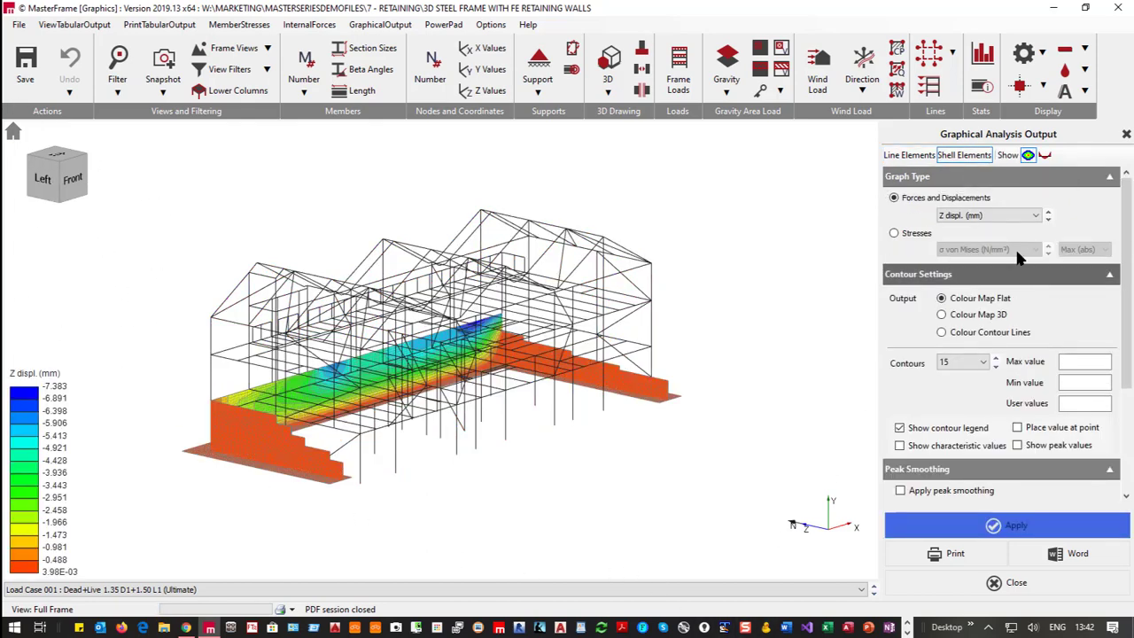
click(984, 215)
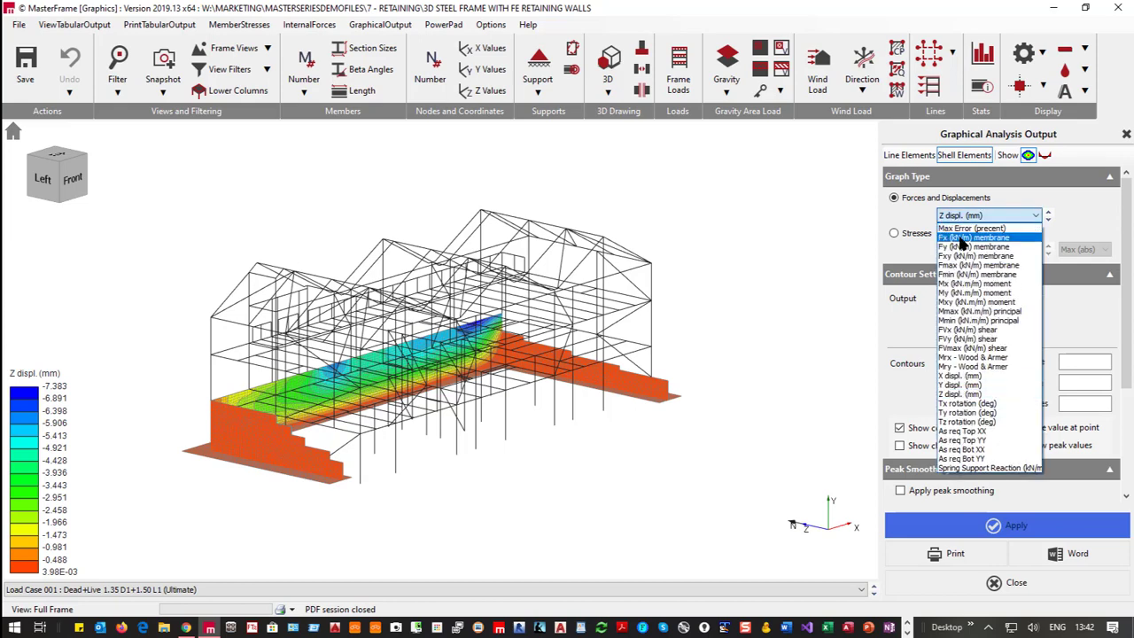
click(966, 283)
middle_drag(249, 413, 495, 350)
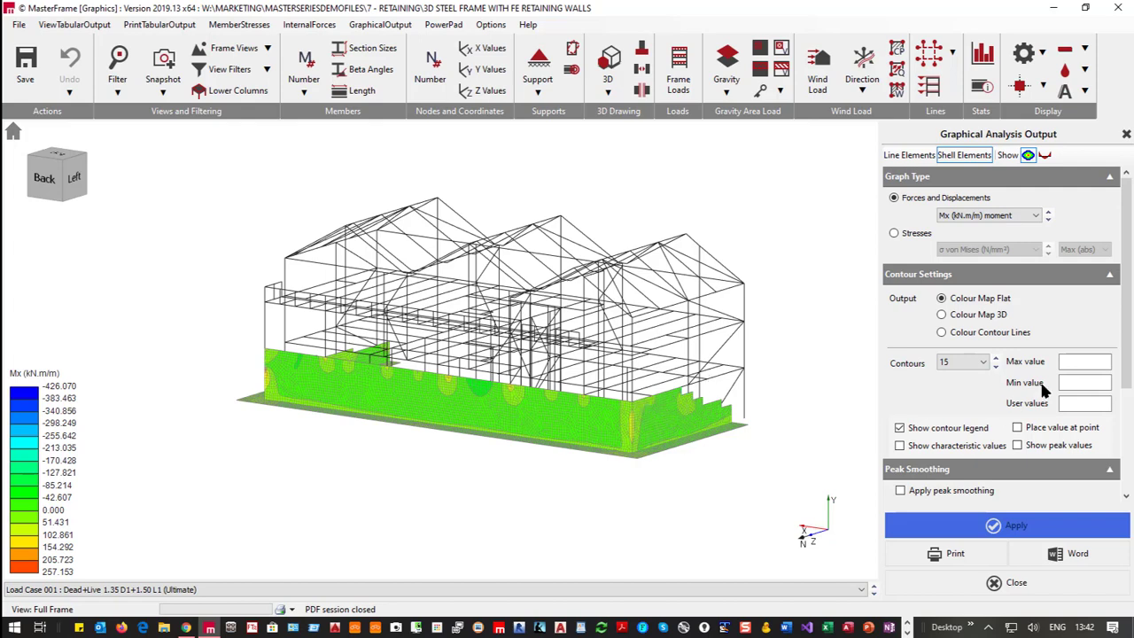
click(1048, 220)
click(1049, 220)
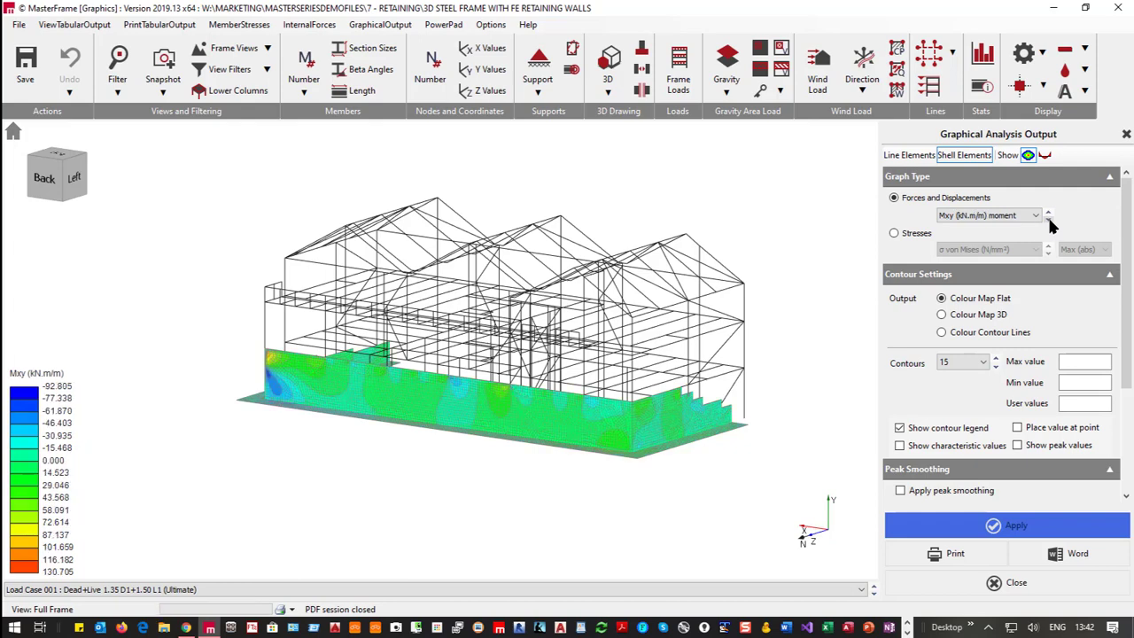
Step: Show the Mrx Wood & Armer moment contours and inspect the long retaining wall and its corners from behind
click(1036, 215)
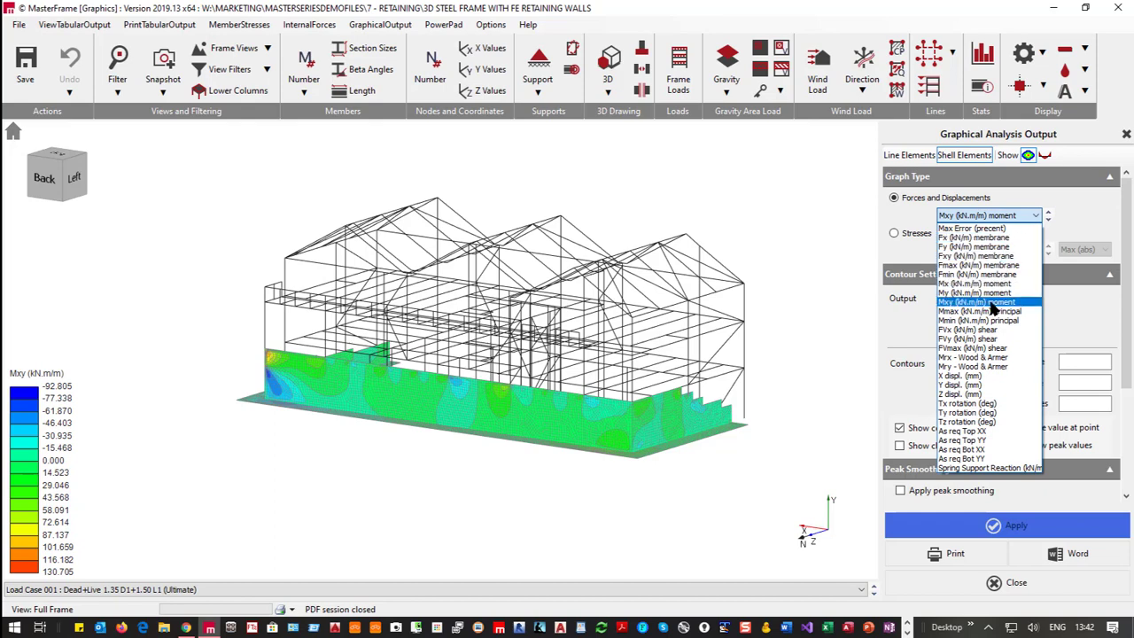
click(998, 358)
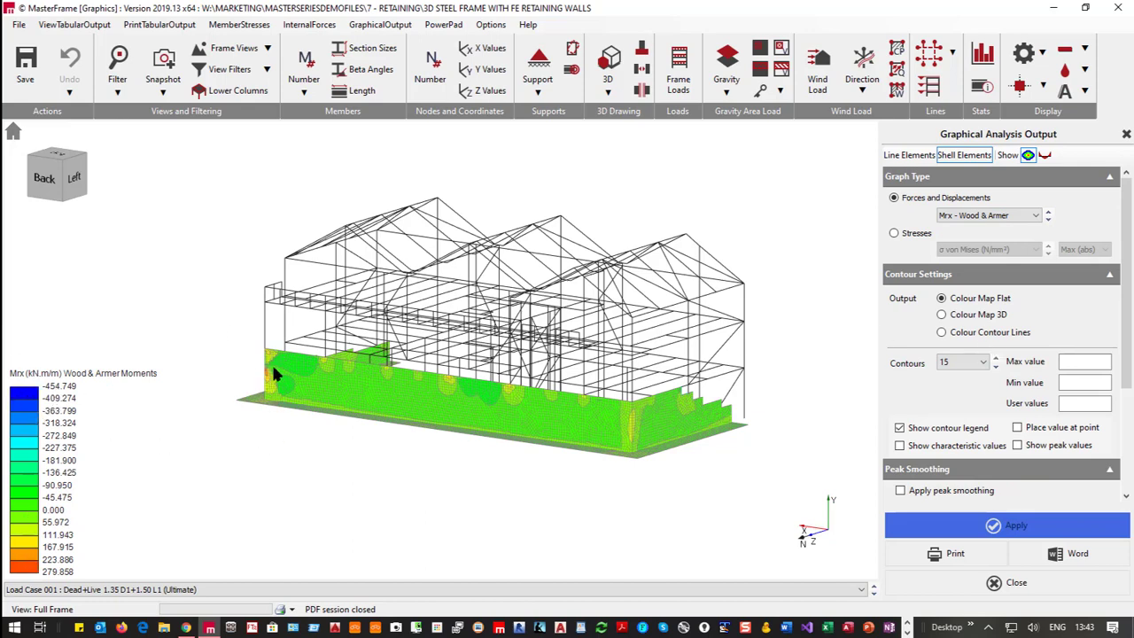
drag(264, 370, 412, 380)
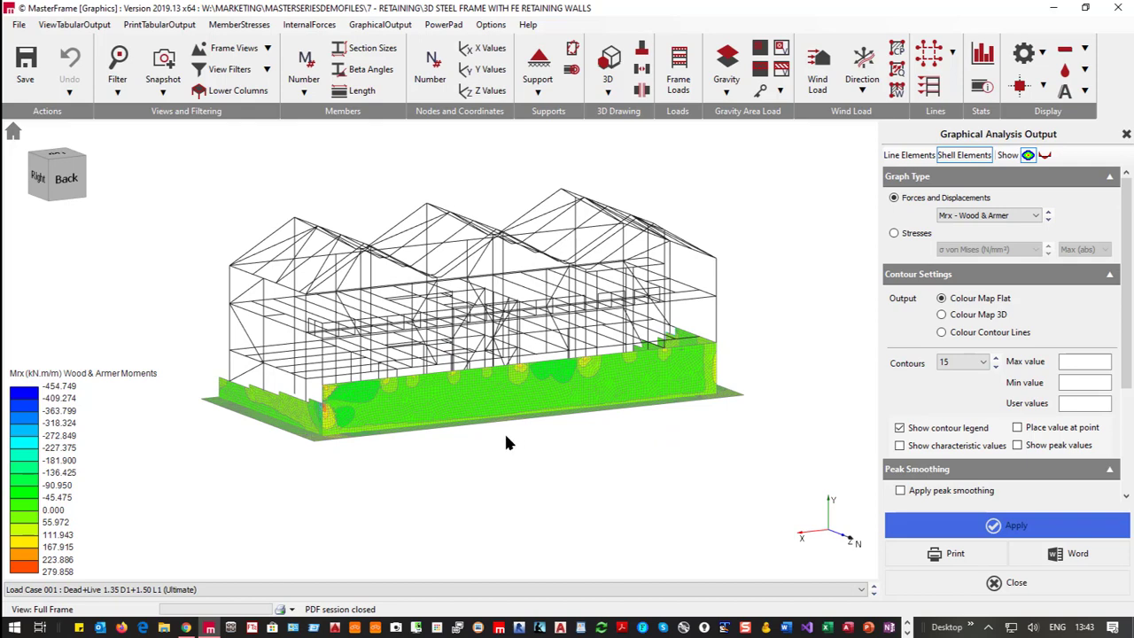
mouse_move(429, 521)
middle_down()
mouse_move(397, 524)
mouse_move(493, 493)
middle_up()
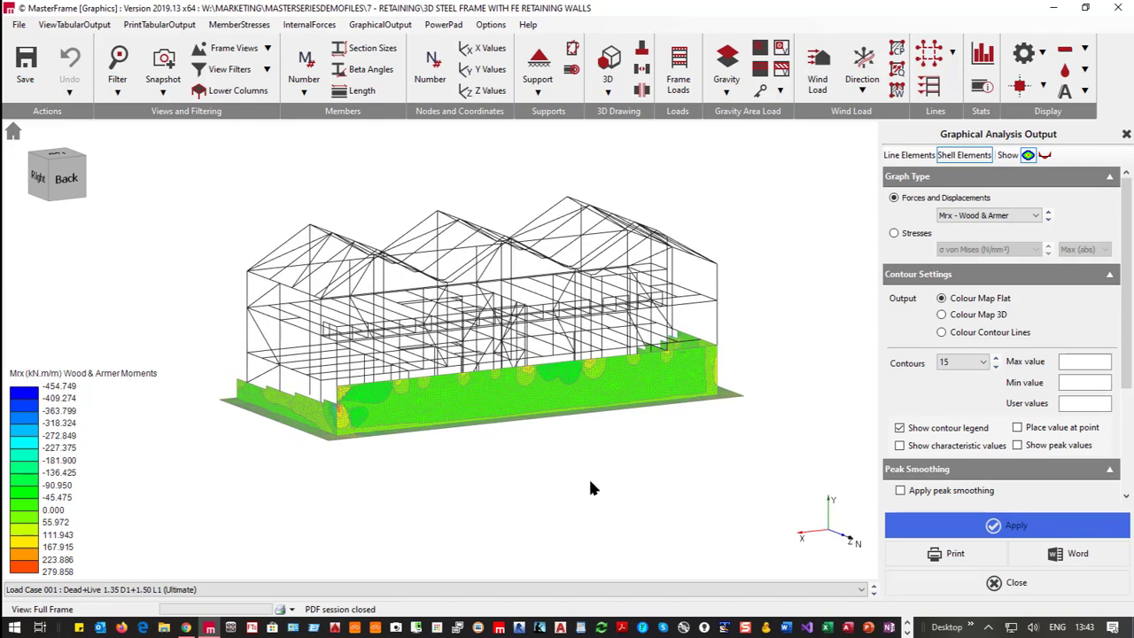
Step: Plot the Y displacement contours and examine the wall bases in plan and in the isometric view
click(988, 216)
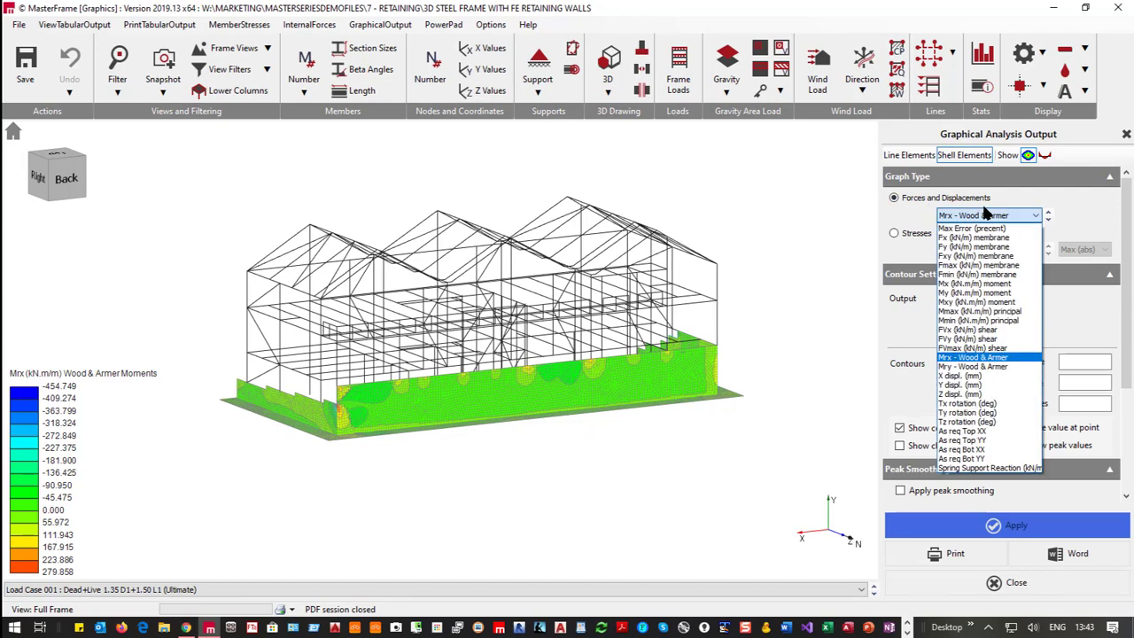
click(965, 385)
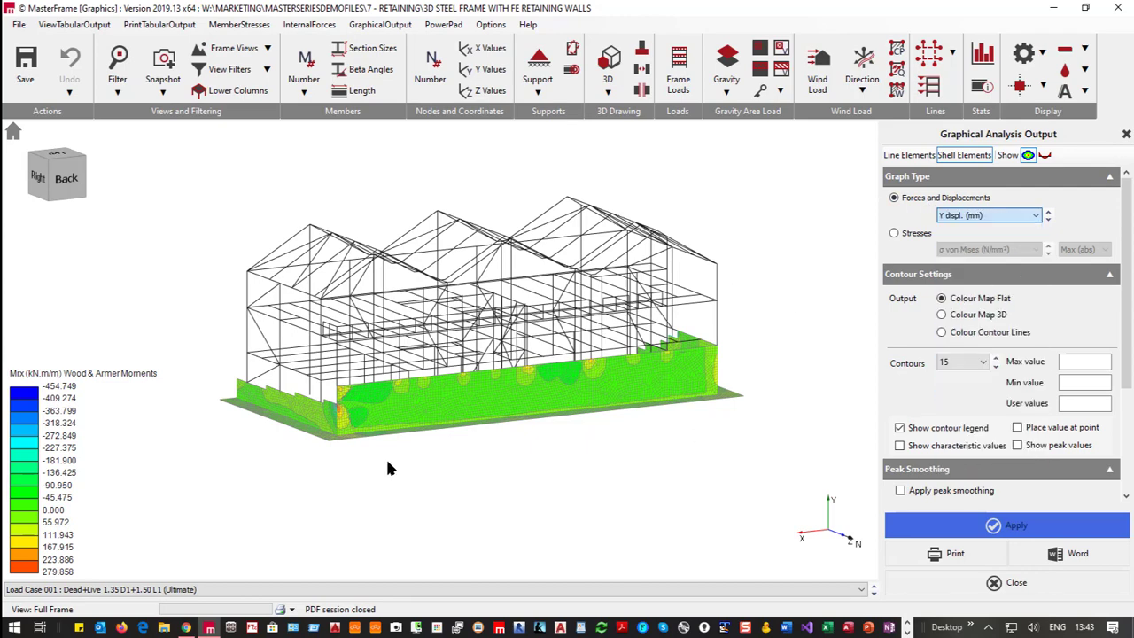
click(70, 161)
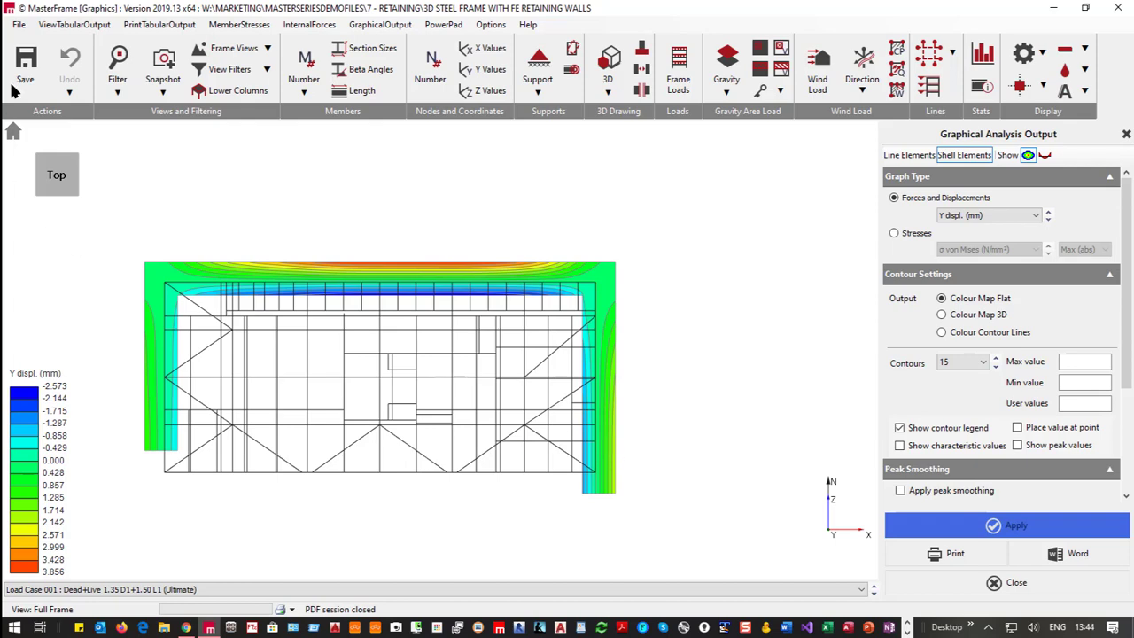
click(75, 190)
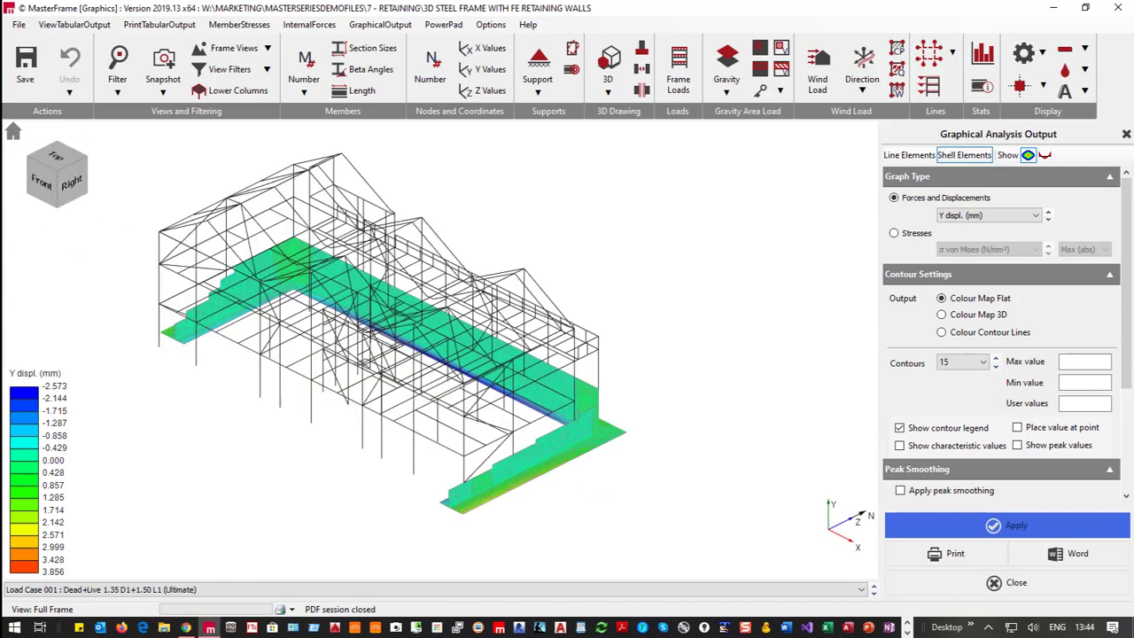
Step: Compare the X displacement contours of the end walls with the Z displacement contours of the long wall
click(998, 216)
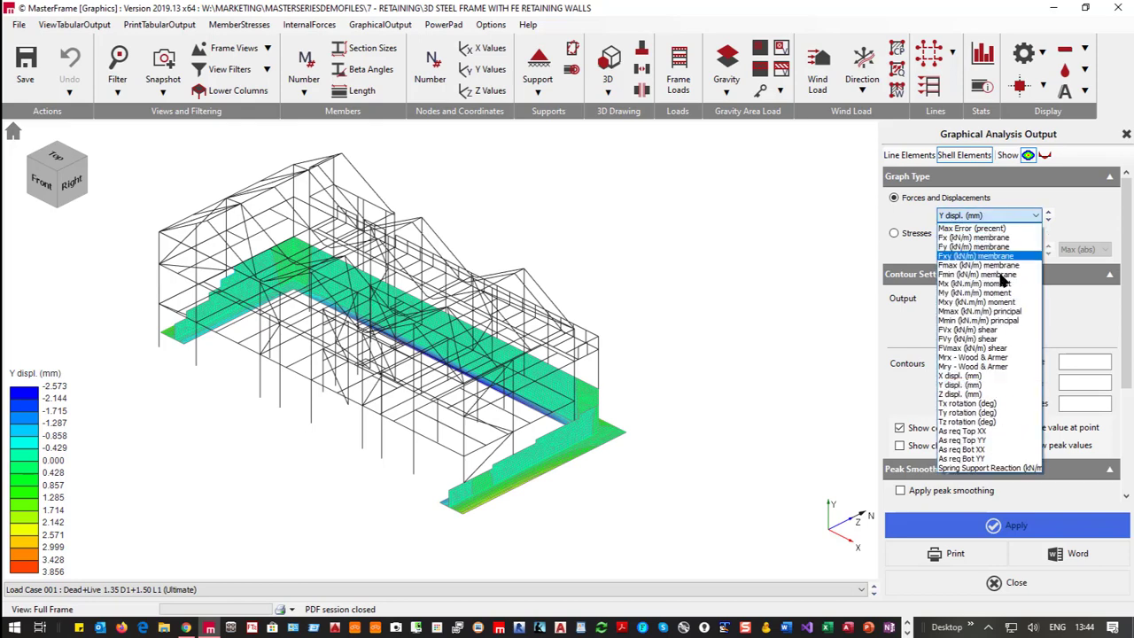
click(987, 376)
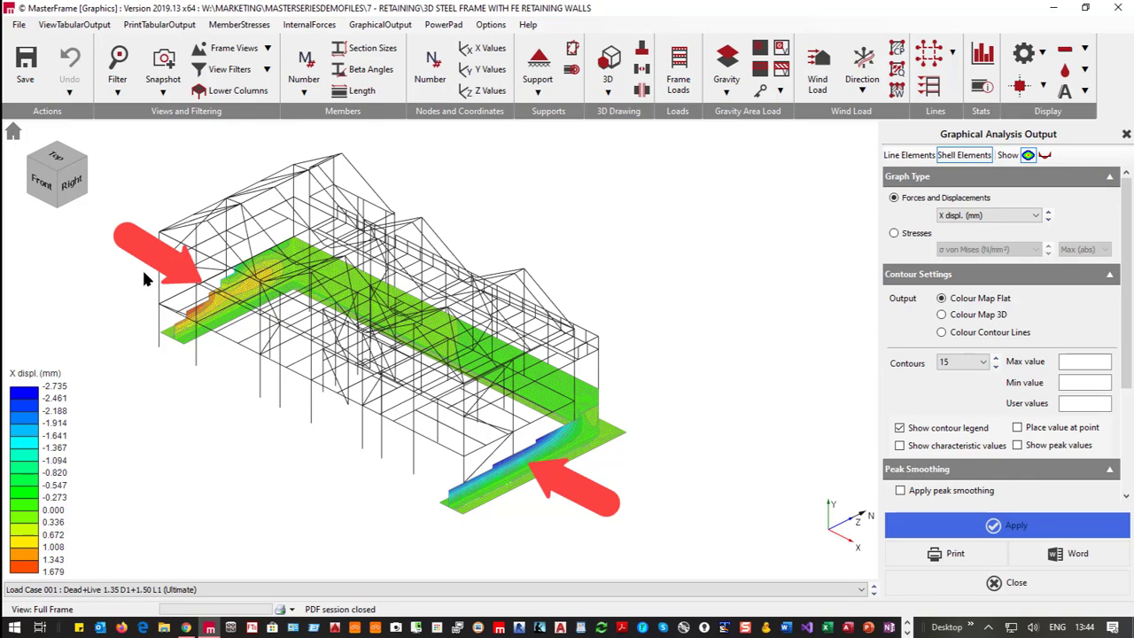
click(1009, 216)
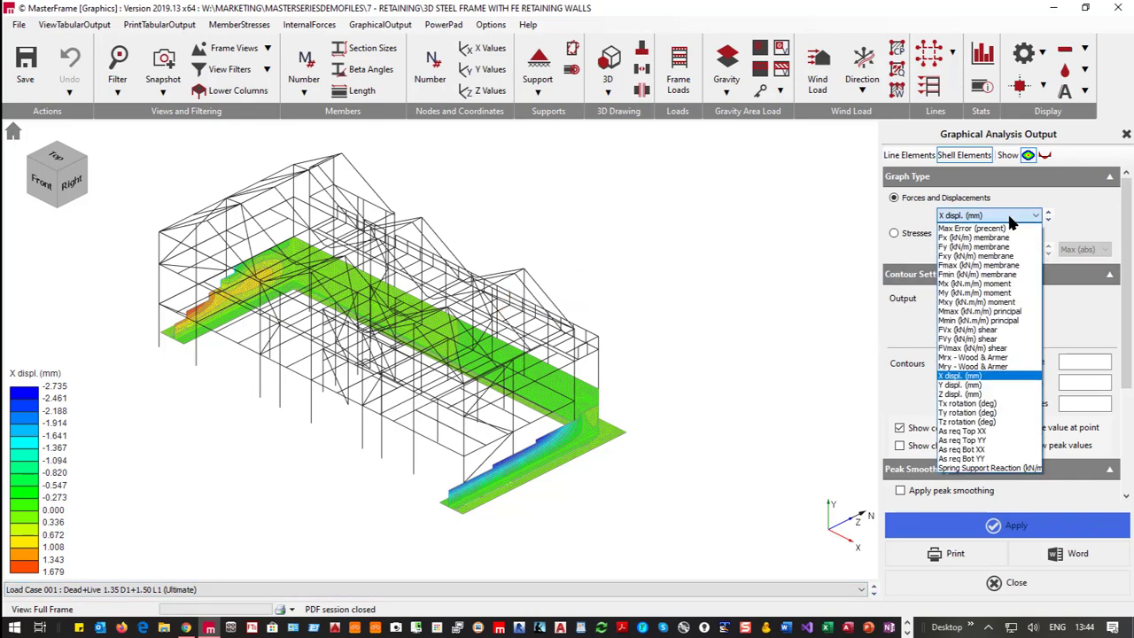
click(970, 393)
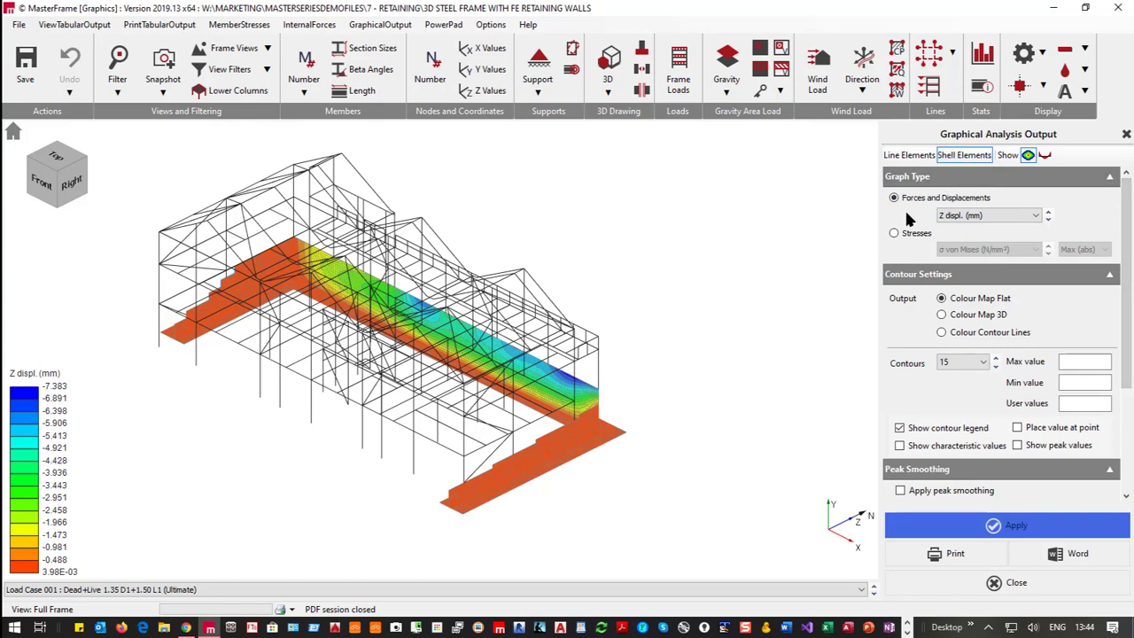
Step: Plot As req Top XX with EC2: 2004, 500B steel, grade 35 concrete, XX covers of 50 mm and YY covers of 60 mm
click(1004, 214)
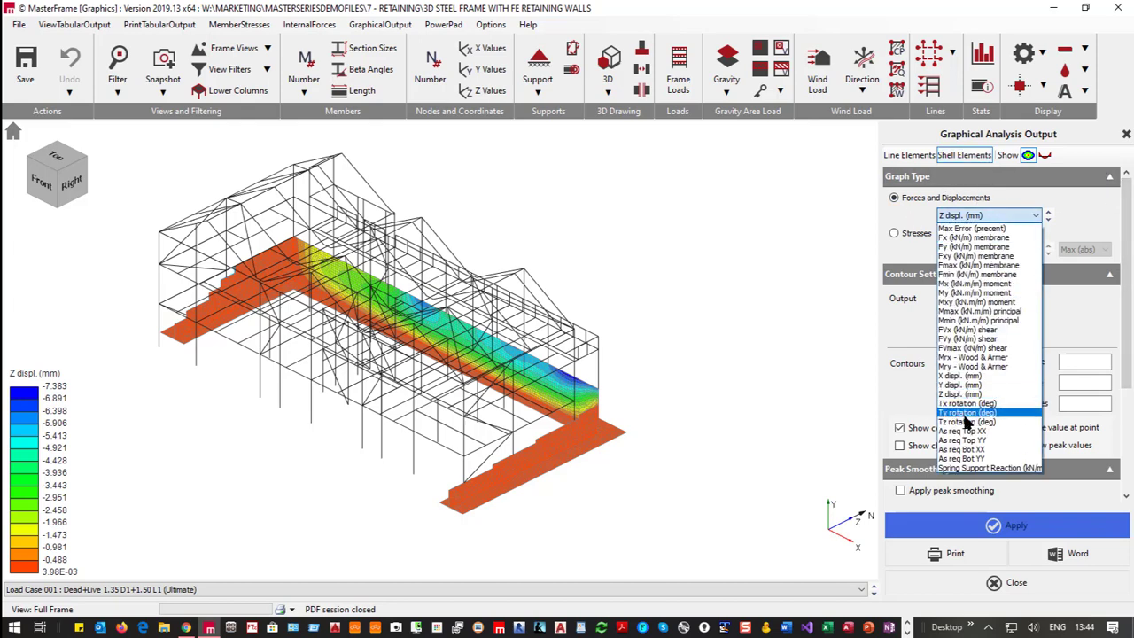
click(969, 434)
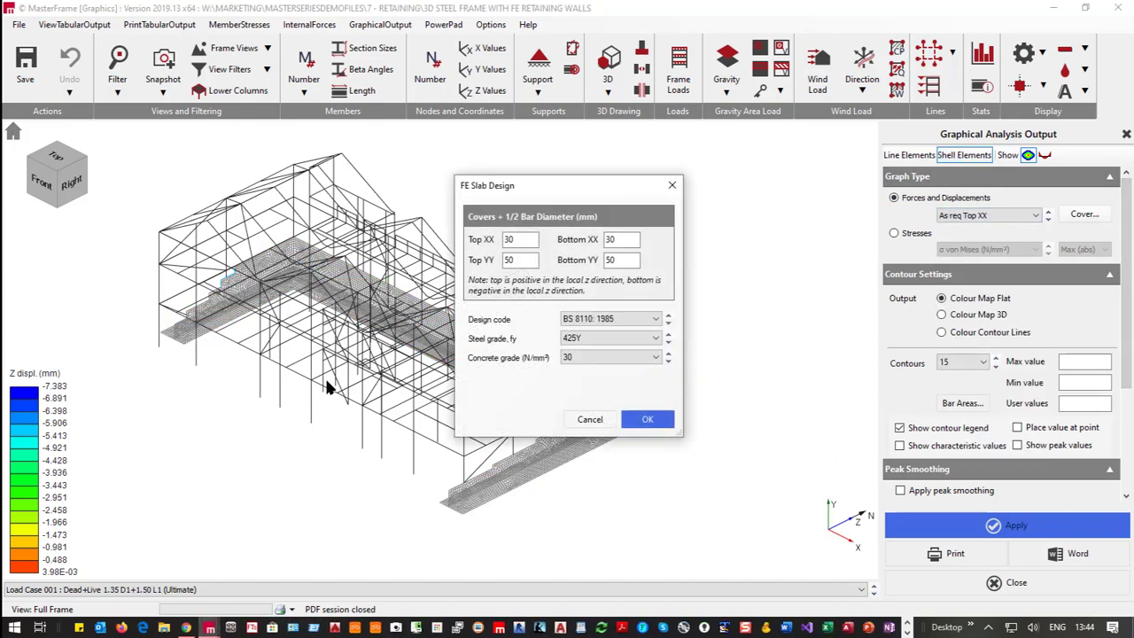
click(612, 339)
click(575, 351)
click(582, 356)
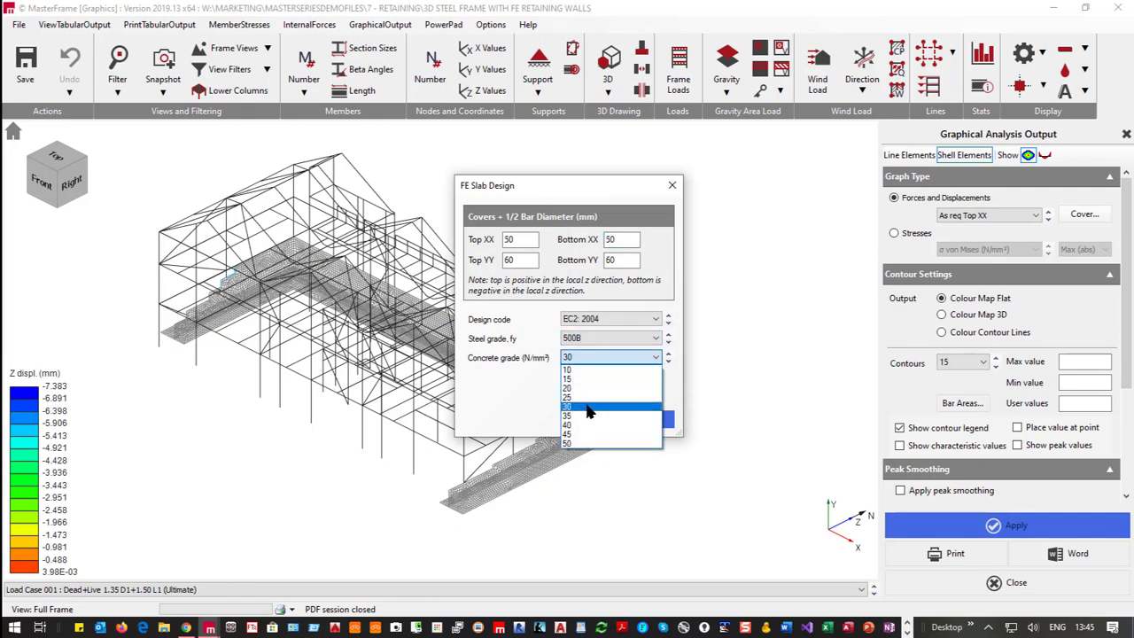
click(588, 416)
click(651, 422)
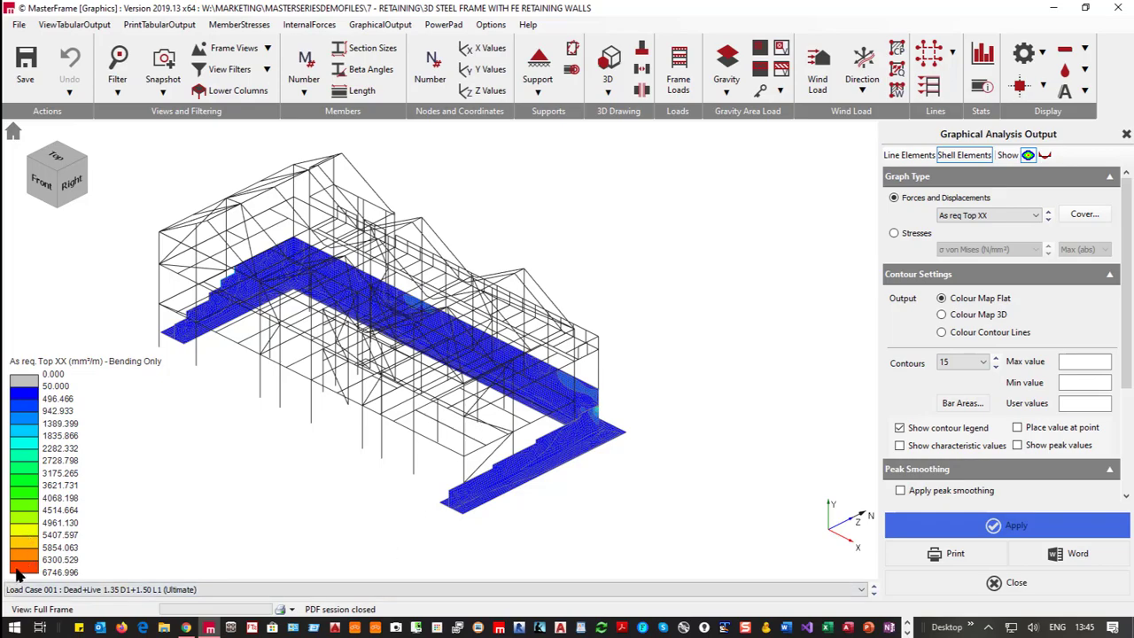
Step: Limit the As req Top XX contours to a maximum value of 1000 and inspect the long retaining wall from behind
middle_drag(307, 384, 374, 354)
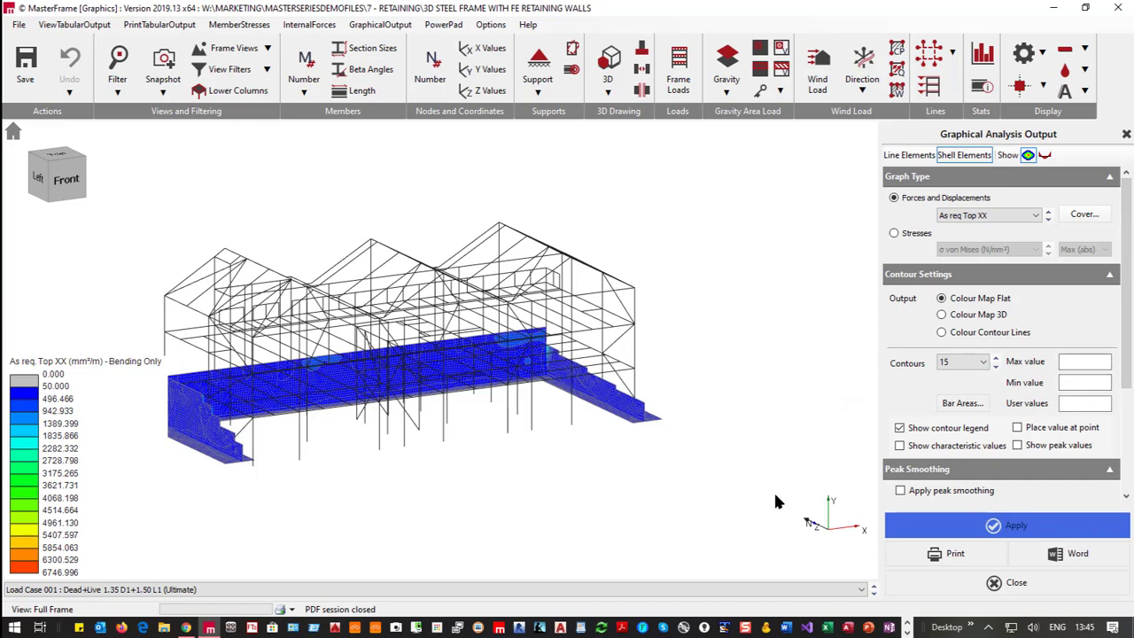
click(1068, 363)
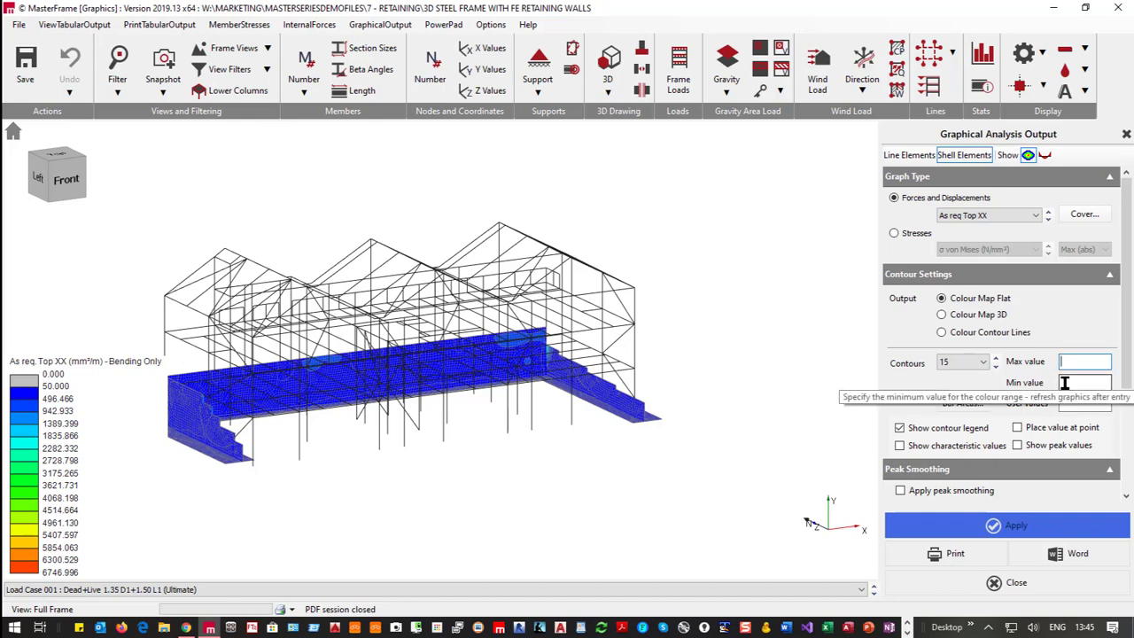
text(1000)
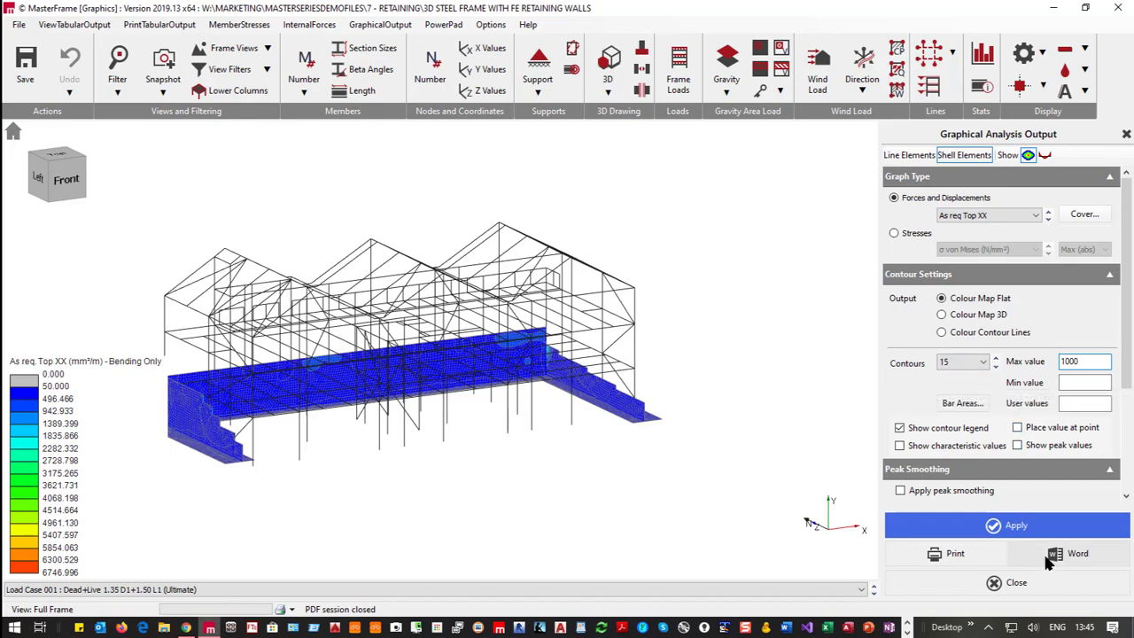
click(1037, 526)
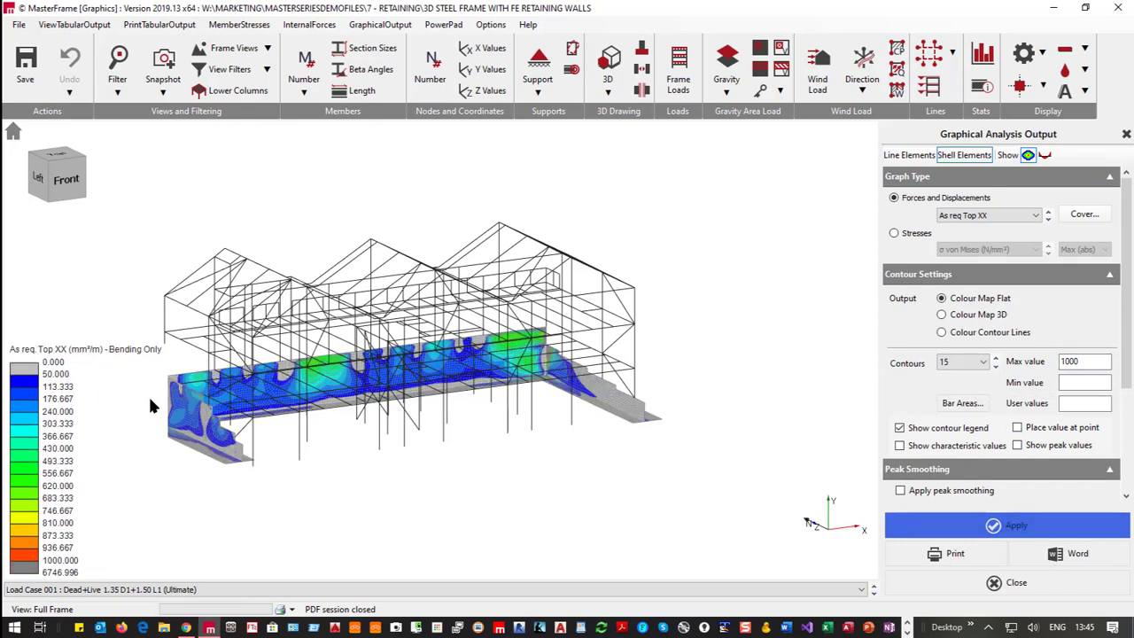
middle_drag(199, 427, 517, 430)
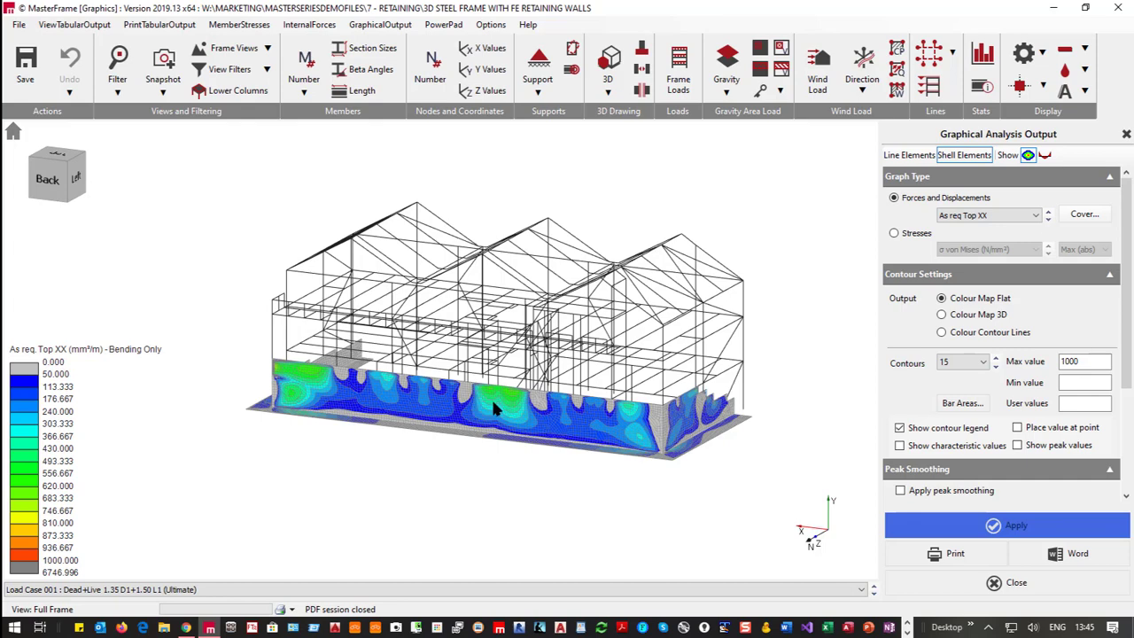
click(1128, 136)
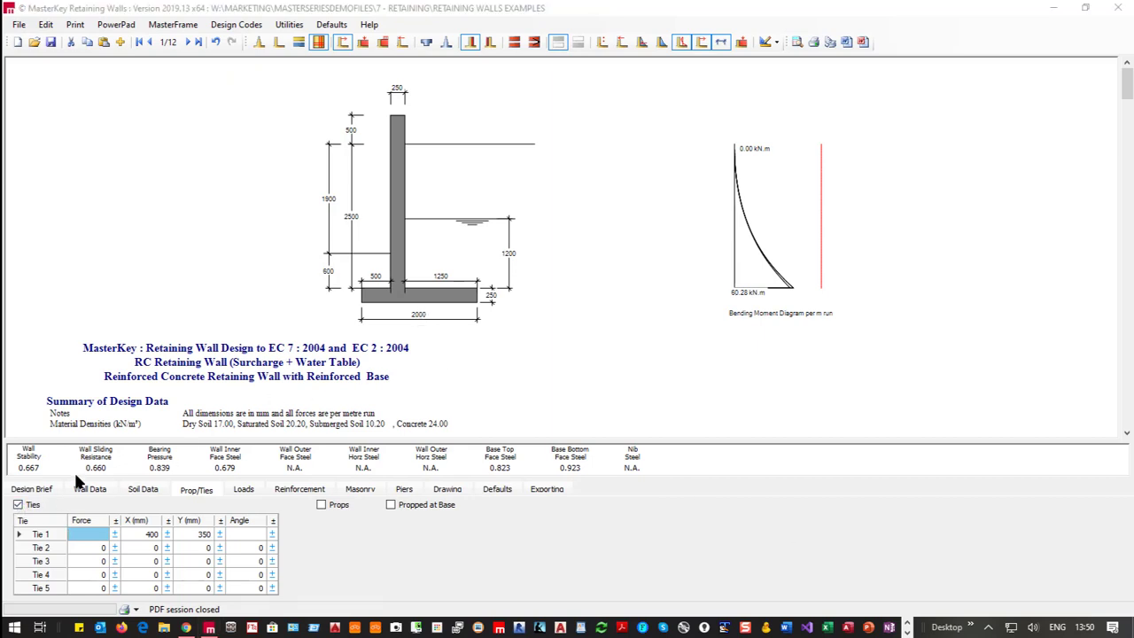
Step: In MasterKey Retaining Walls, try a 100 mm taper on the wall stem's retained-soil face and reset it to 0
click(85, 497)
click(88, 490)
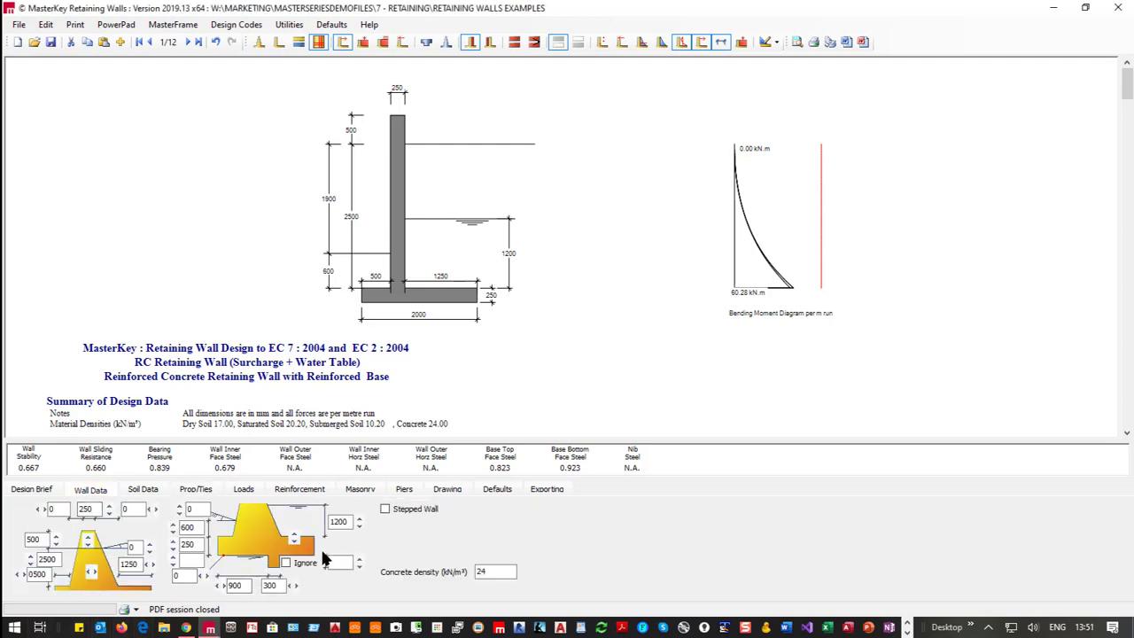
click(156, 509)
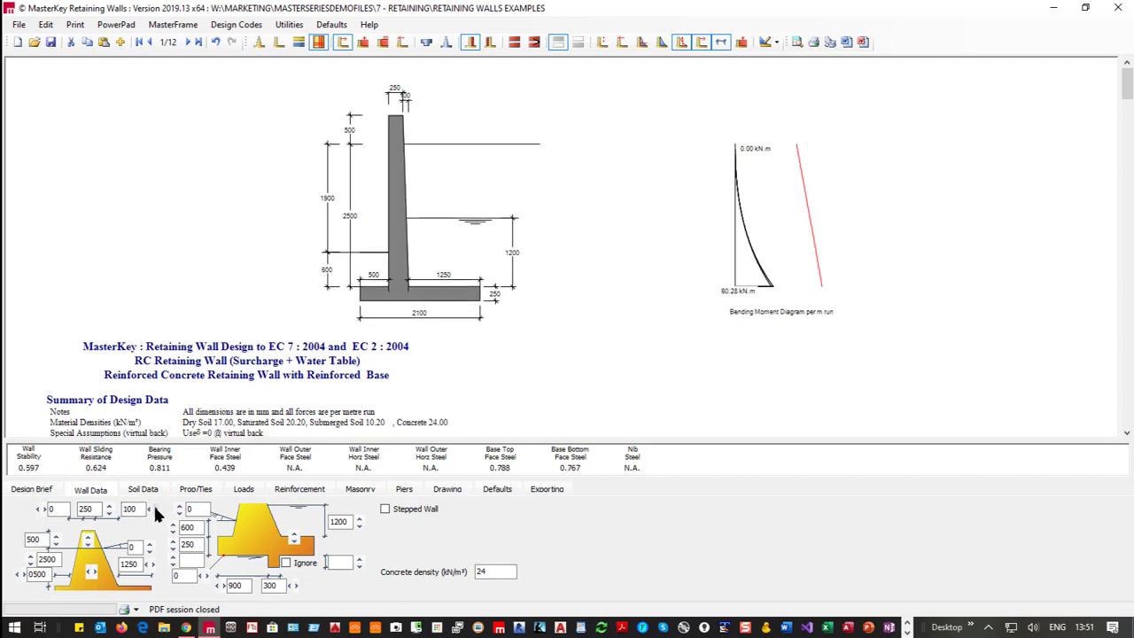
click(149, 509)
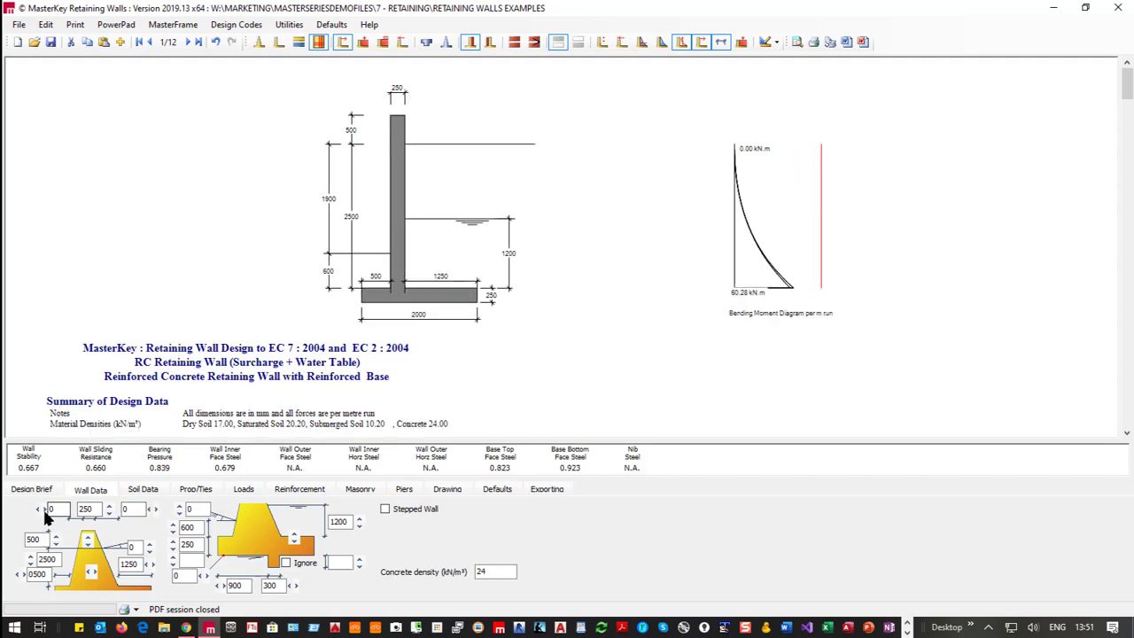
Step: Lean the wall stem towards the retained soil with a 200 mm outer-face taper and a -200 mm inner-face taper
click(53, 511)
text(200)
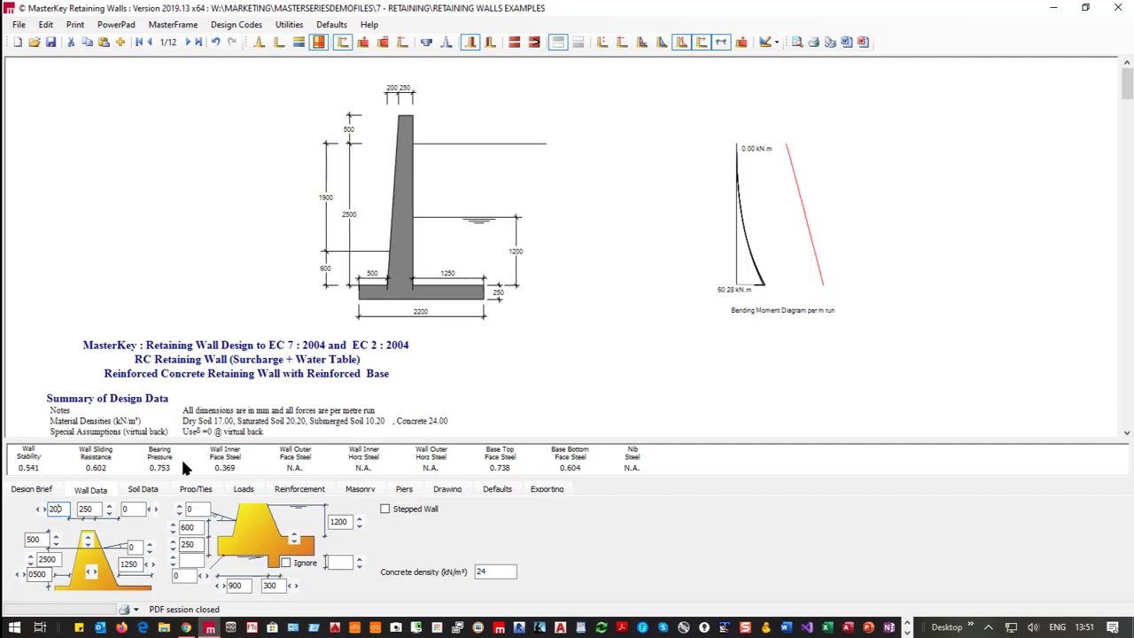
click(134, 510)
text(-200)
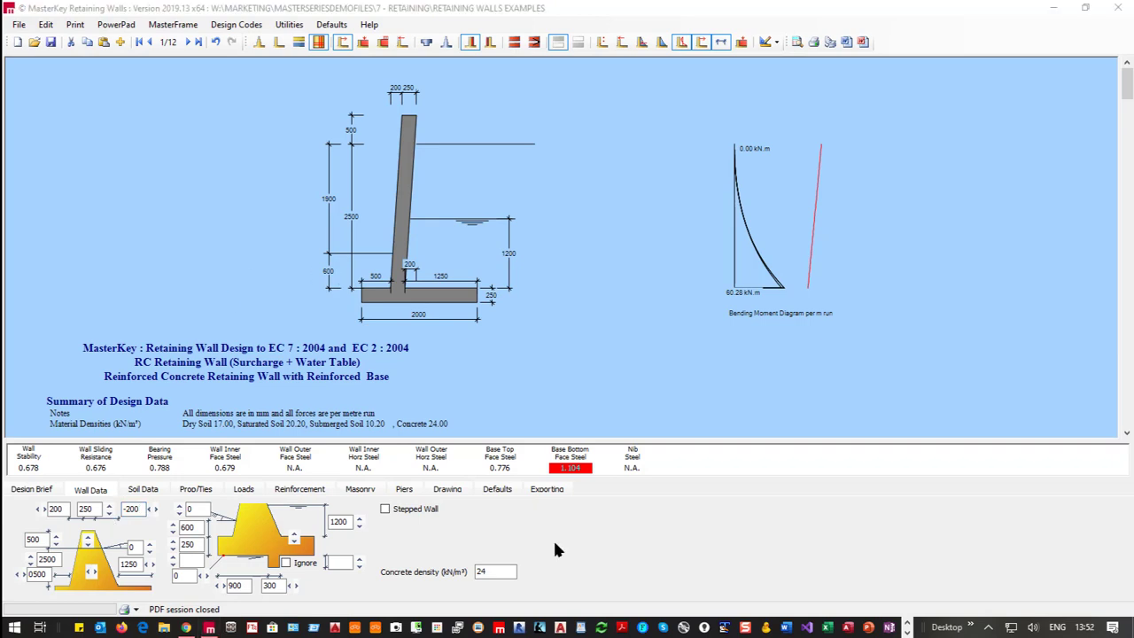
Step: Enable line loads of 20 kN at 800 mm, 15 kN at 2400 mm and 40 kN at 2700 mm, showing all Drawing 1 components
click(243, 492)
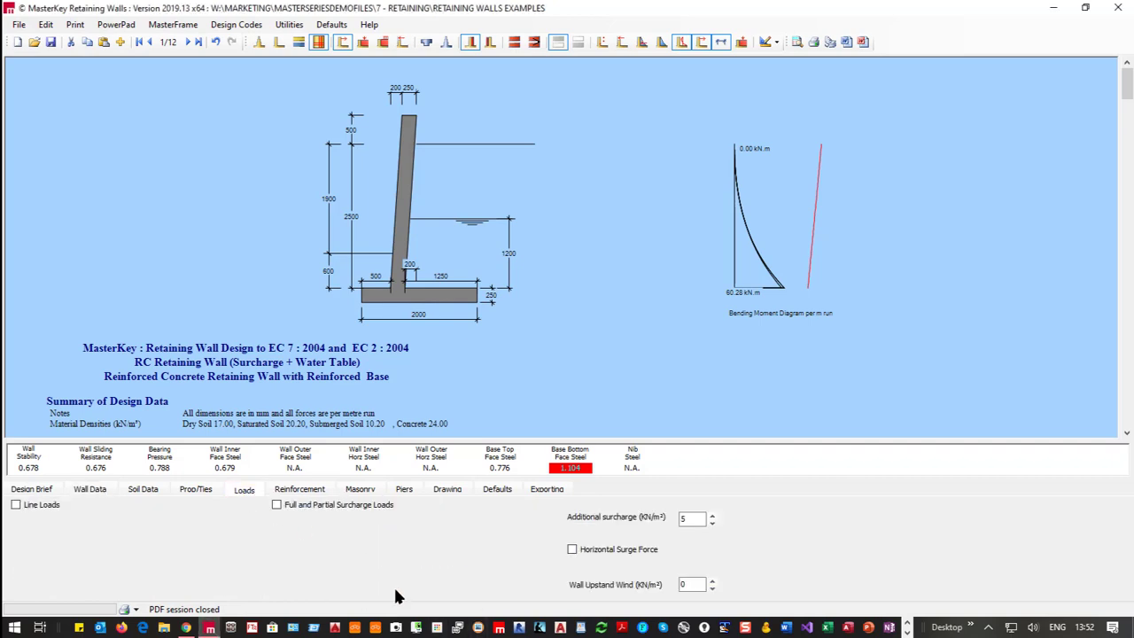
click(16, 505)
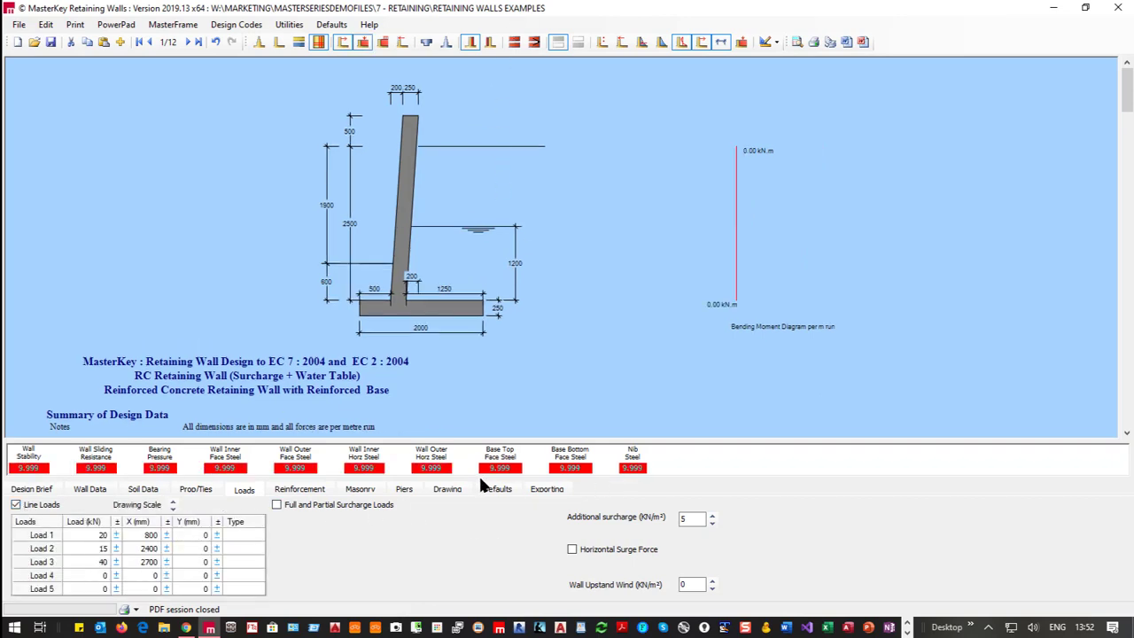
click(499, 491)
click(445, 492)
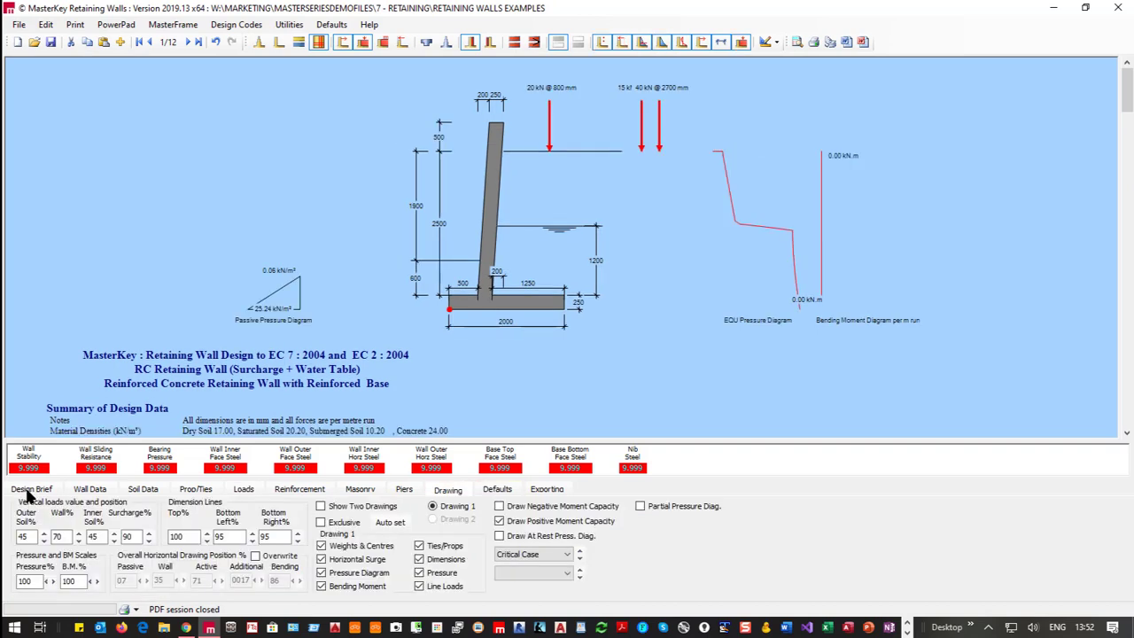
Step: Replace the line loads with three 10 kN/m² full and partial surcharge loads
click(244, 490)
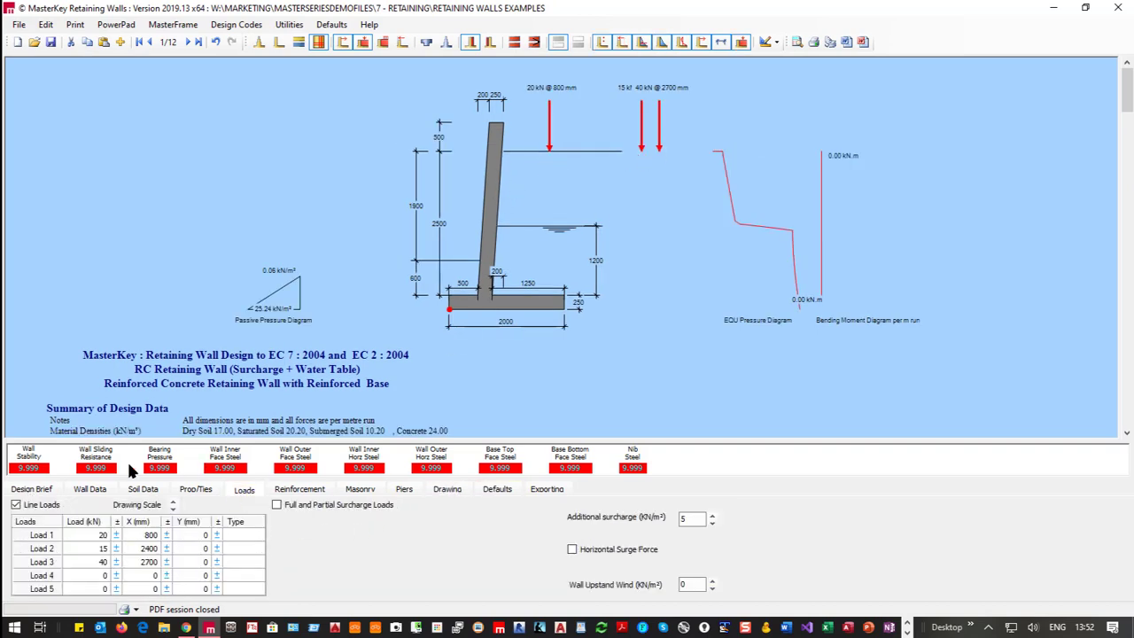
click(15, 505)
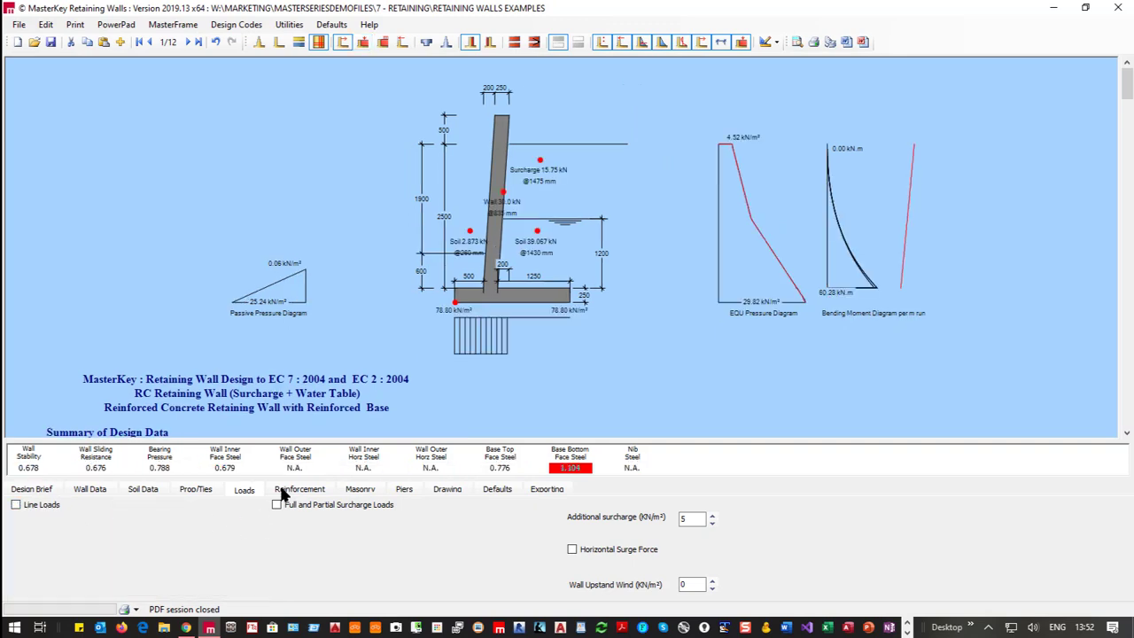
click(277, 505)
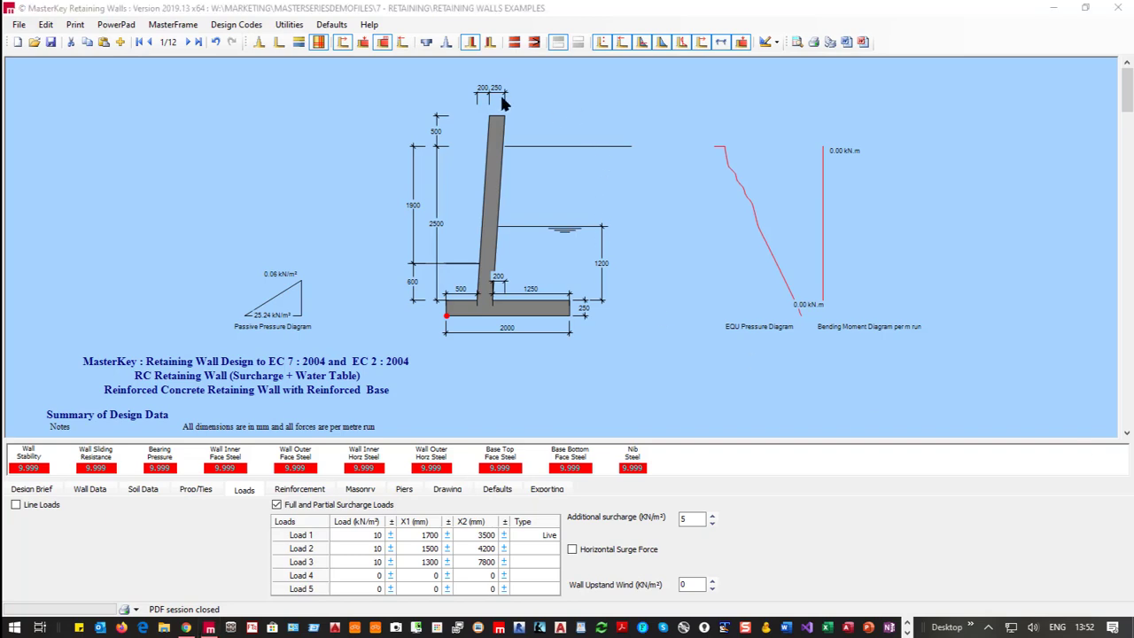
Step: Add a 1.2 kN/m² wind load on the wall upstand and a 10 kN horizontal surge force at 850 mm
click(501, 128)
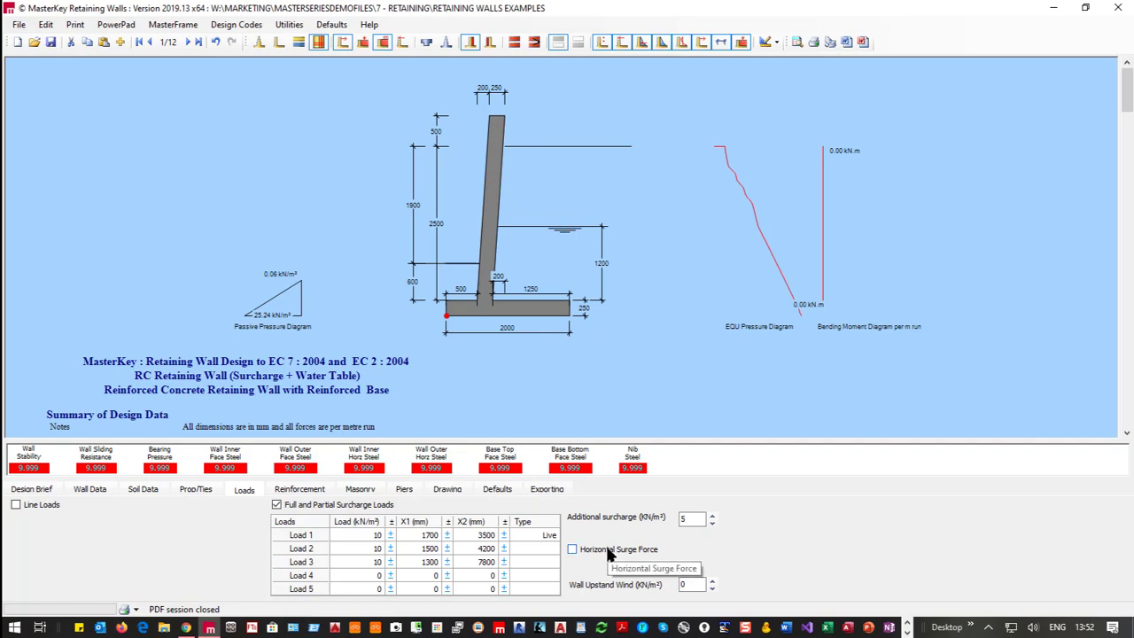
double_click(685, 585)
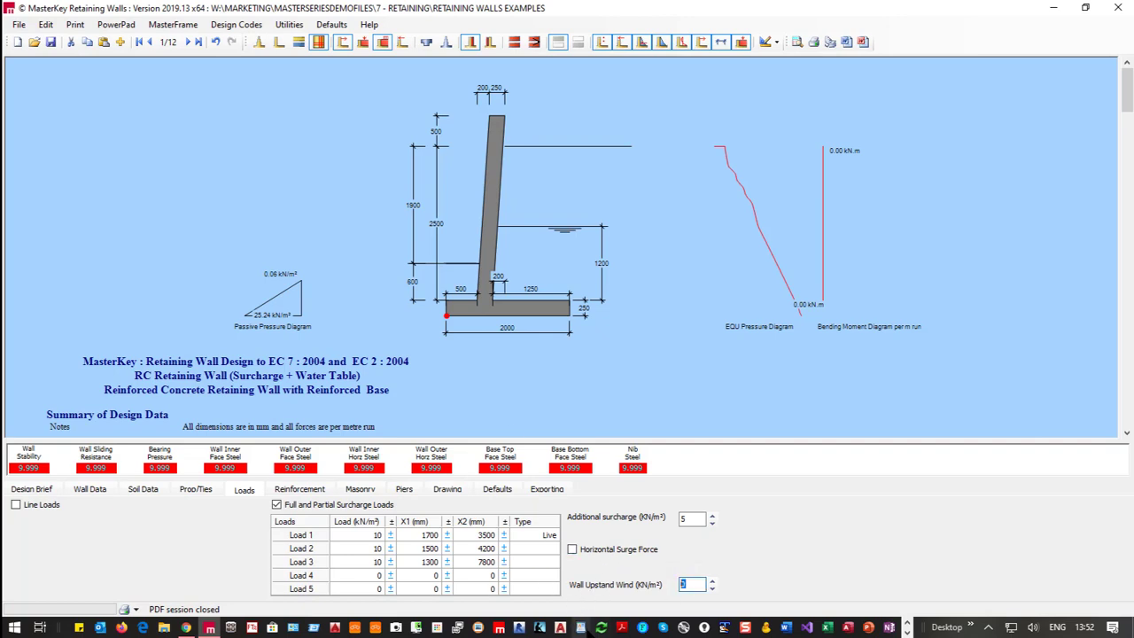
text(1.2)
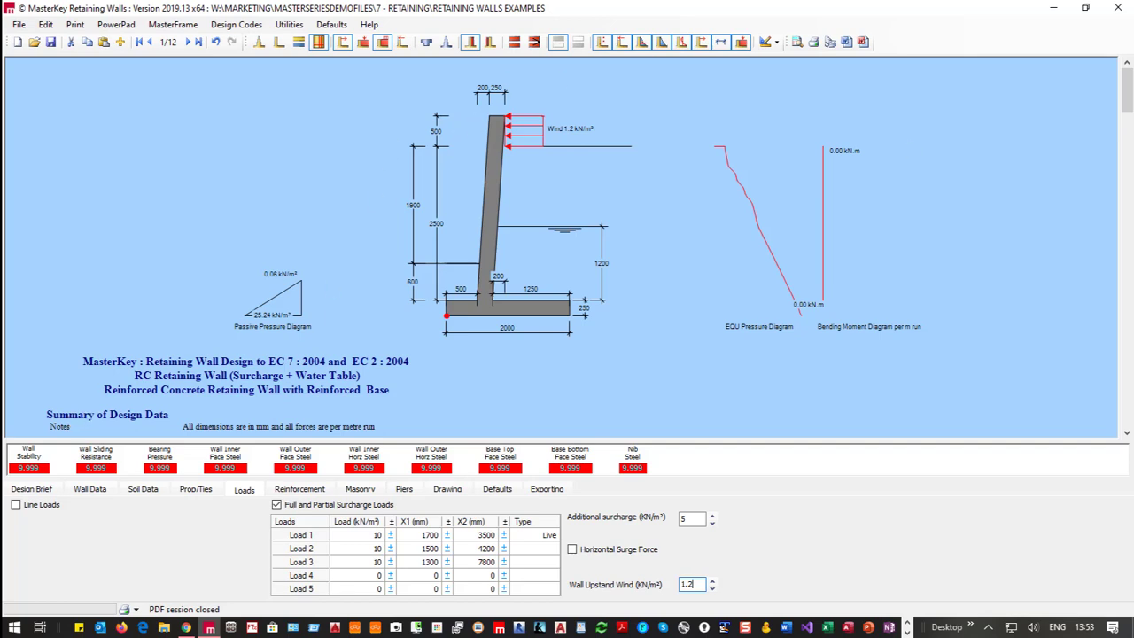
click(573, 549)
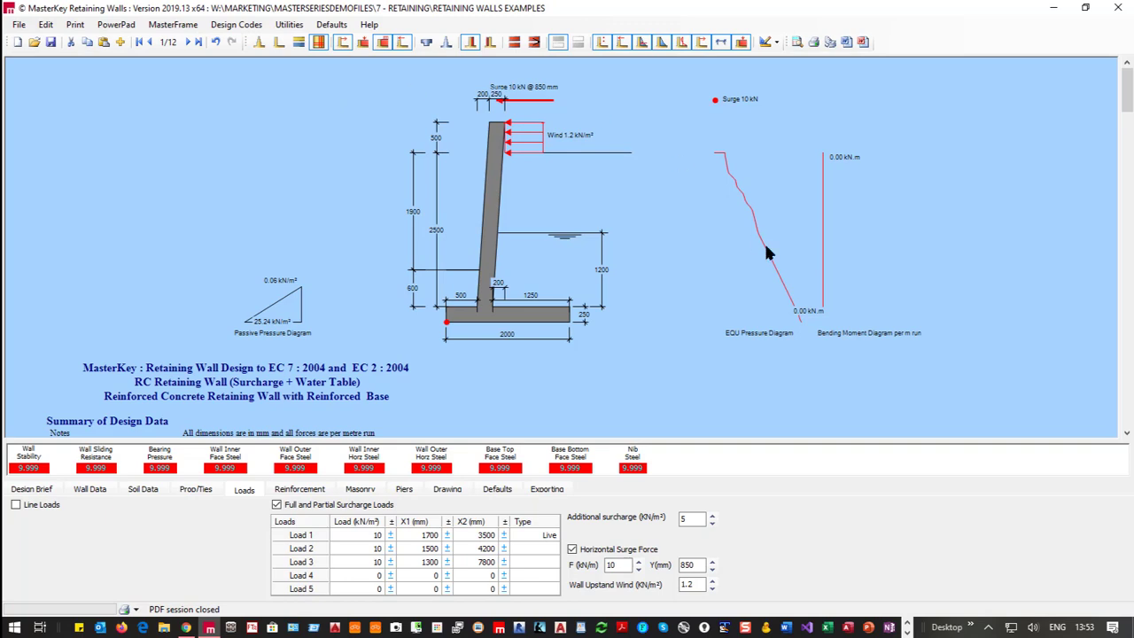
Step: Remove the horizontal surge force and clear the wall upstand wind load
click(572, 550)
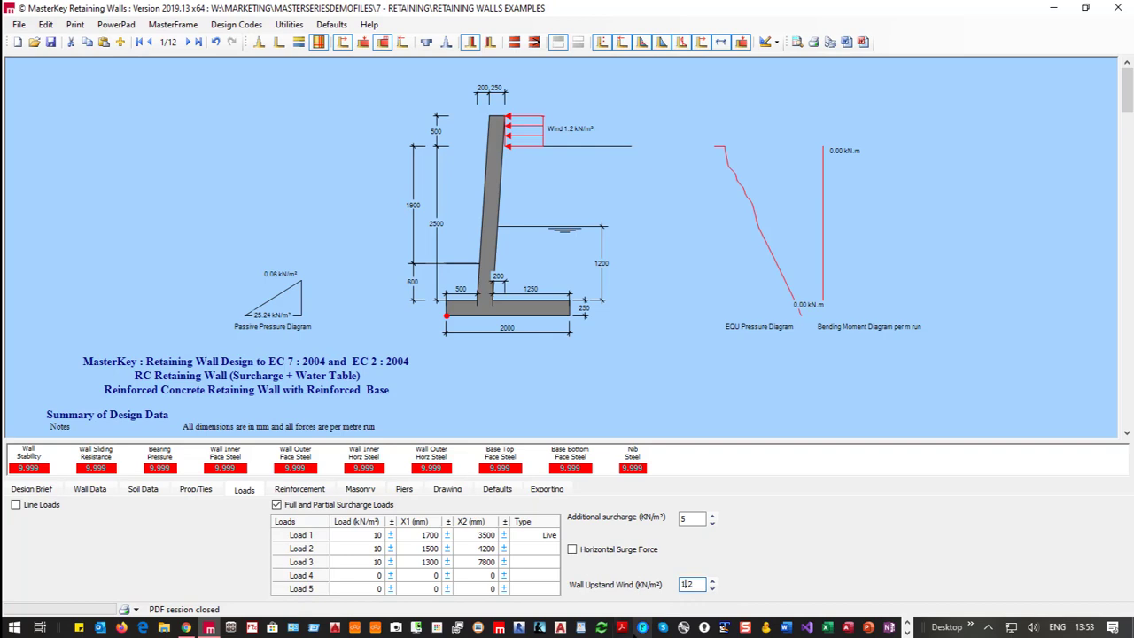
key(Delete)
key(Delete)
key(Delete)
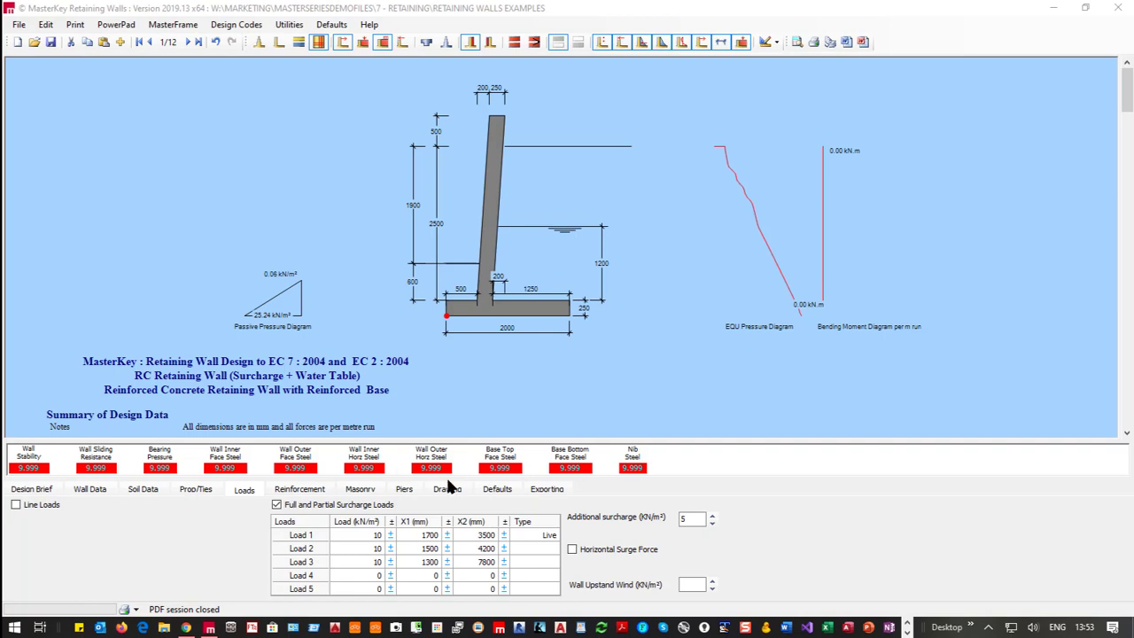
Step: Reset both wall stem face tapers to 0 so the stem is vertical
click(406, 490)
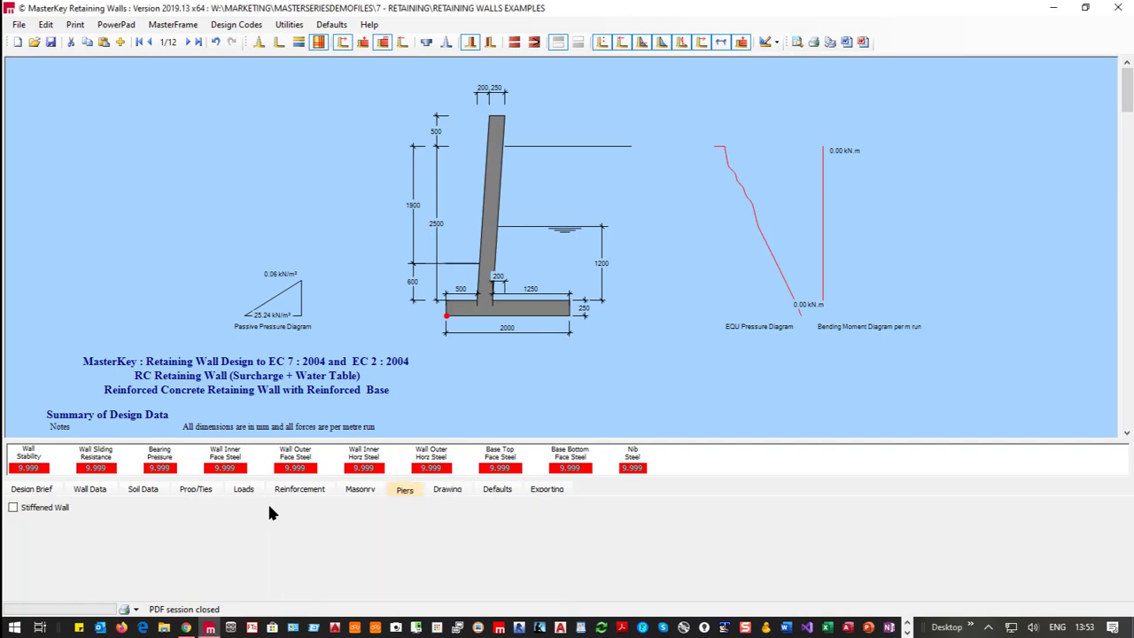
click(90, 490)
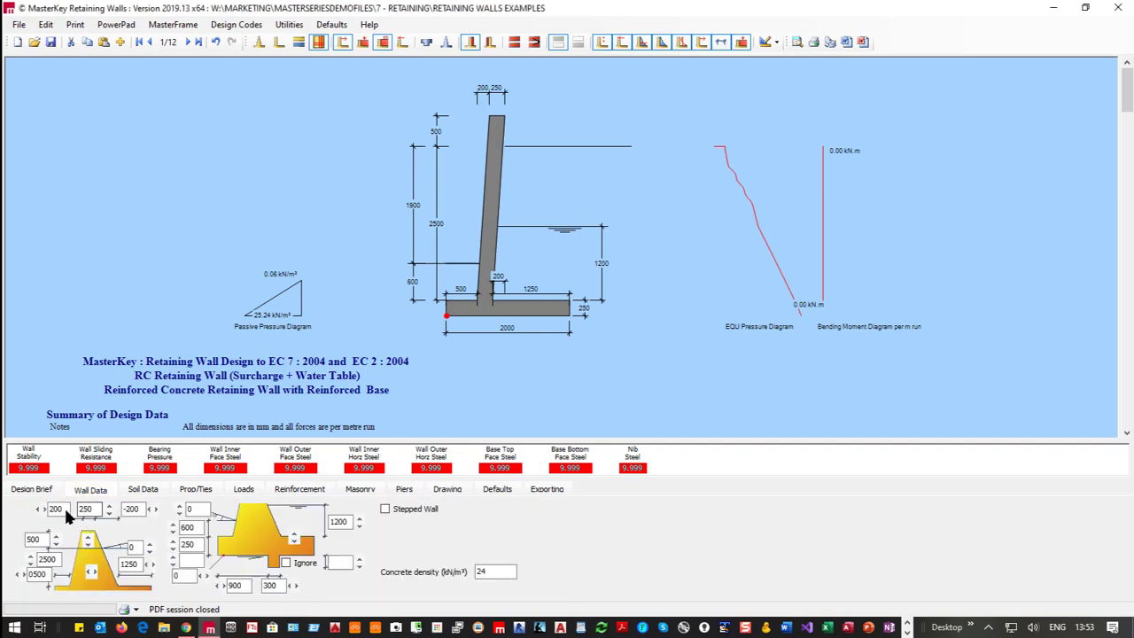
text(00)
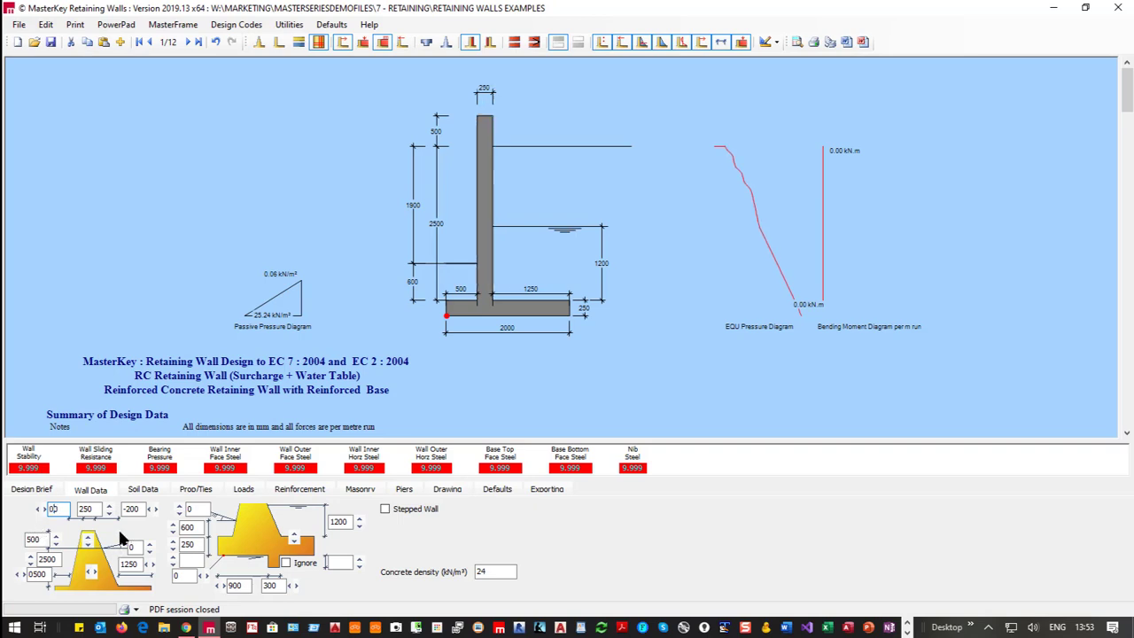
drag(135, 508, 125, 507)
text(0)
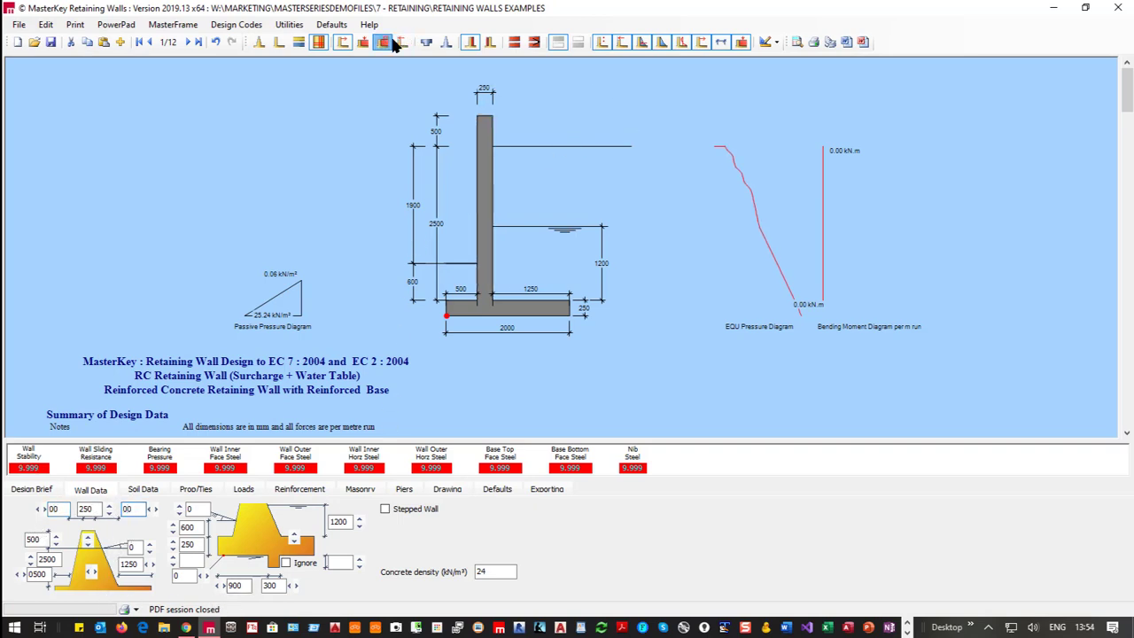
Step: Make the wall a stiffened wall with piers and place the pier in compression on the outer face
click(403, 489)
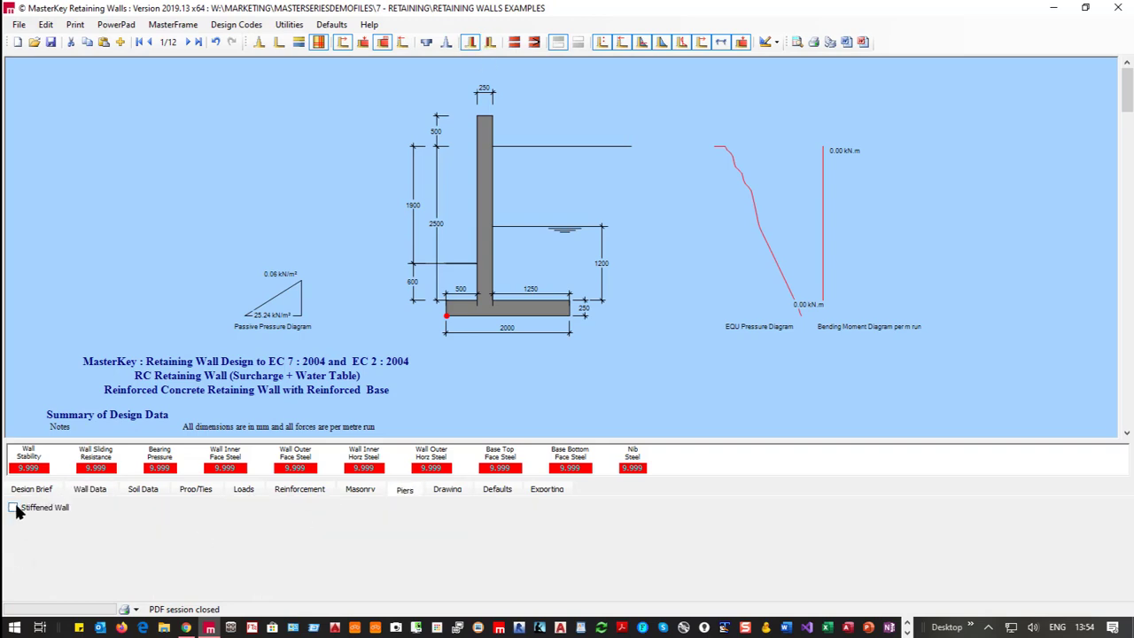
click(13, 508)
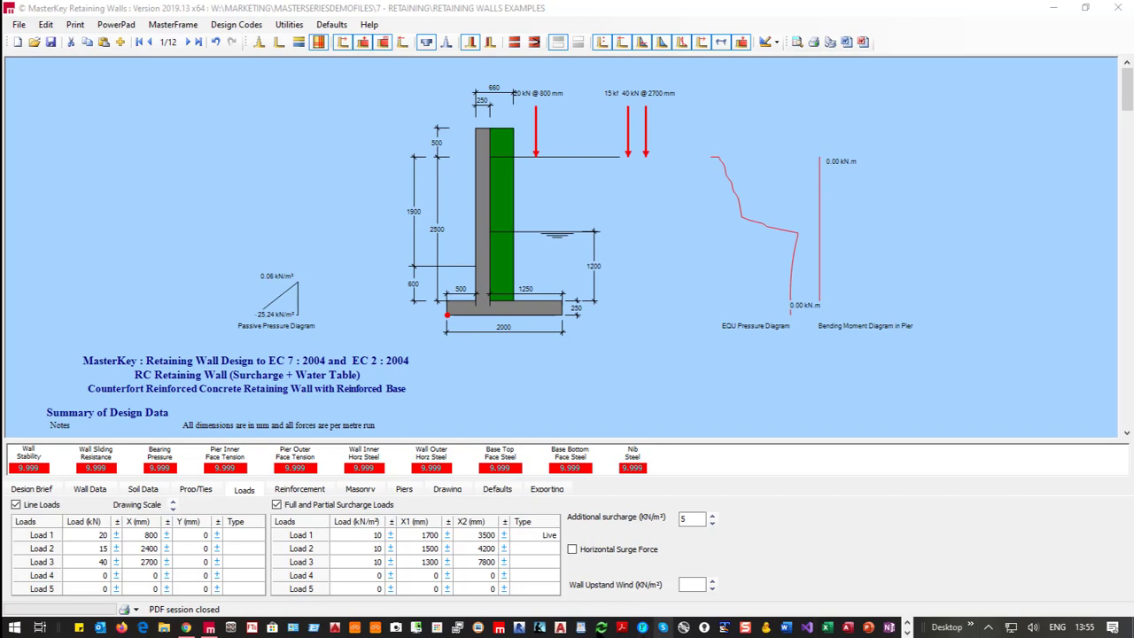
click(403, 489)
click(38, 588)
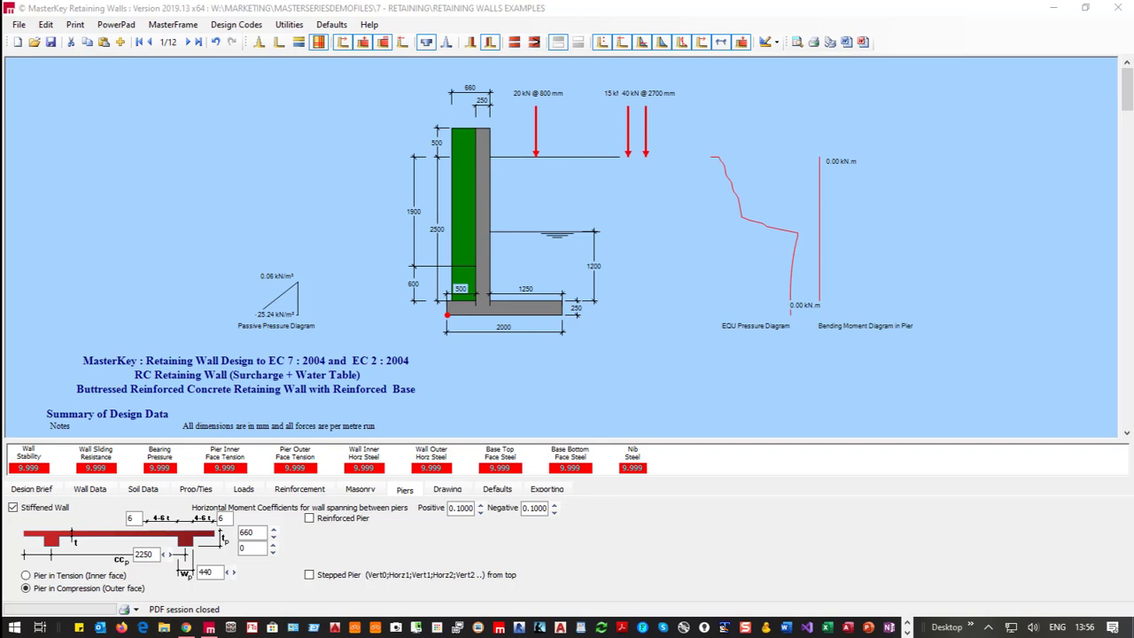
Step: Remove the wall stiffening and turn off the line loads and the full and partial surcharge loads
click(150, 42)
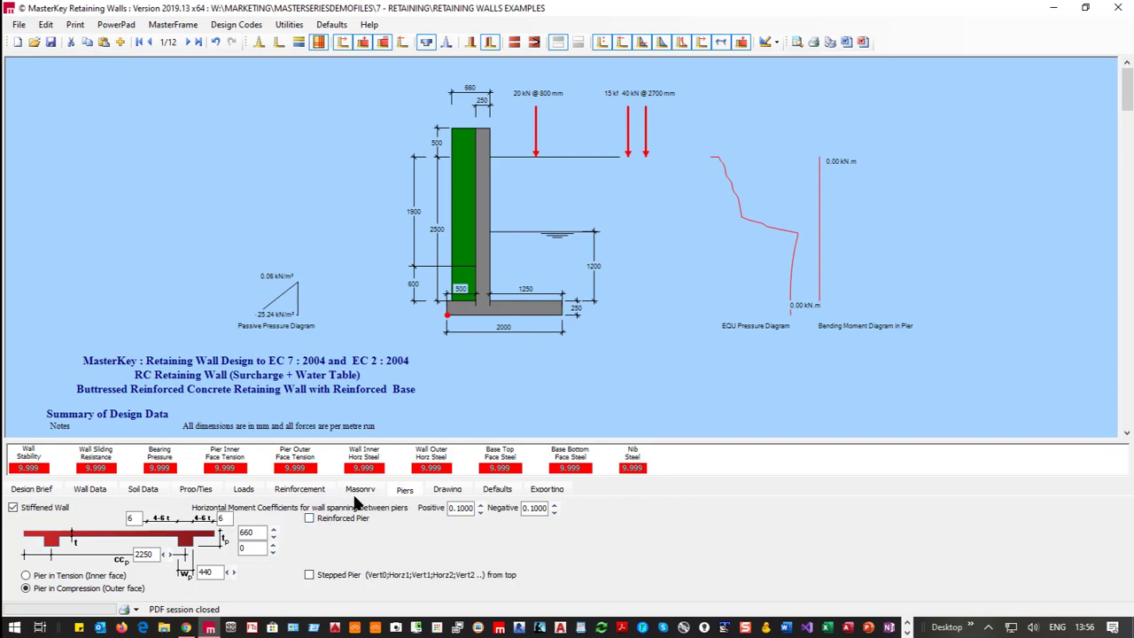
click(13, 507)
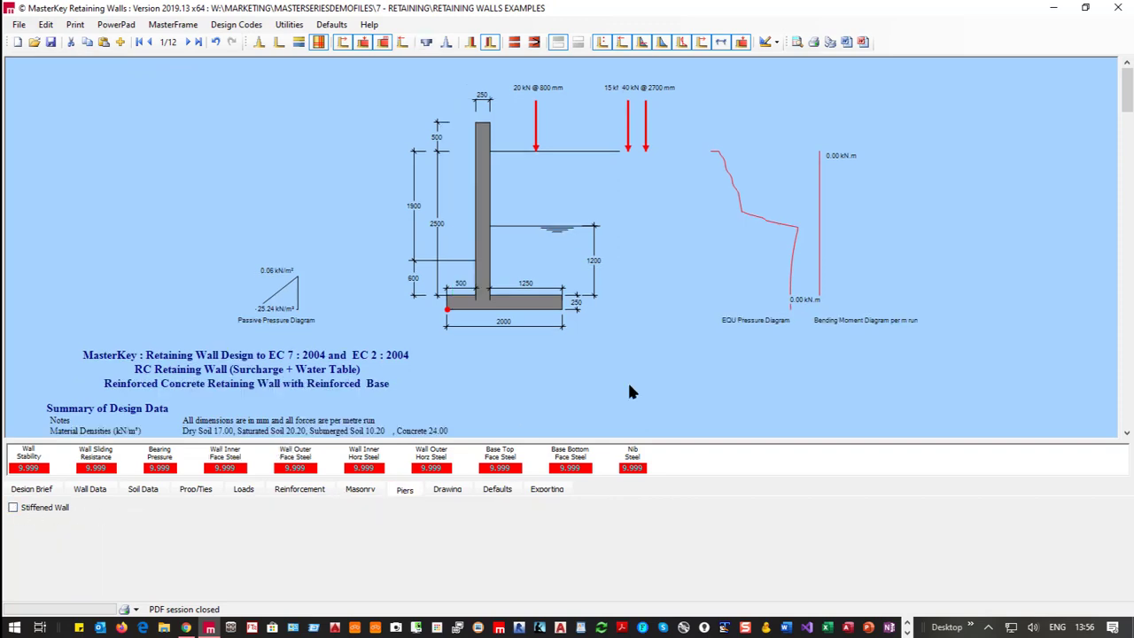
click(241, 489)
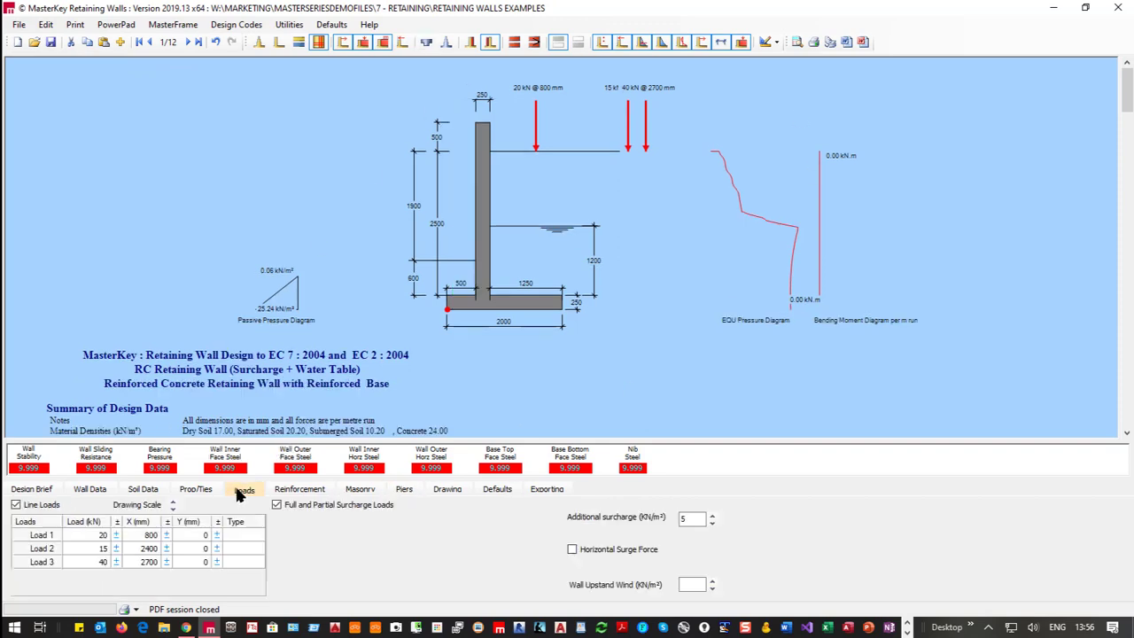
click(15, 505)
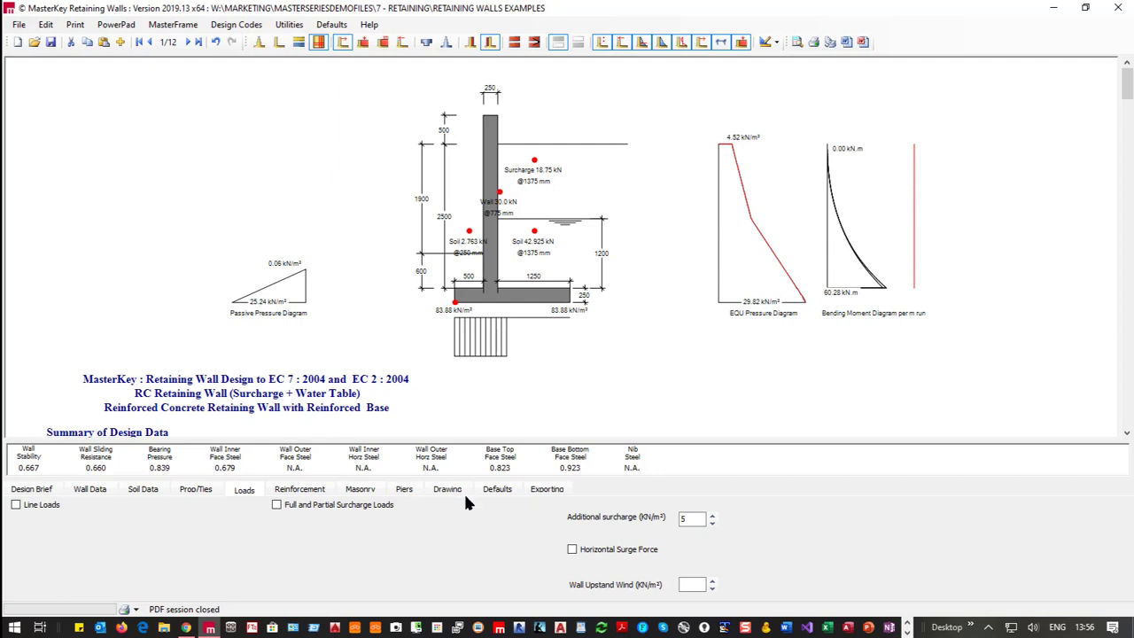
Step: Export the retaining wall to DXF with Load AutoCAD enabled and close the layer manager palette in AutoCAD
click(546, 490)
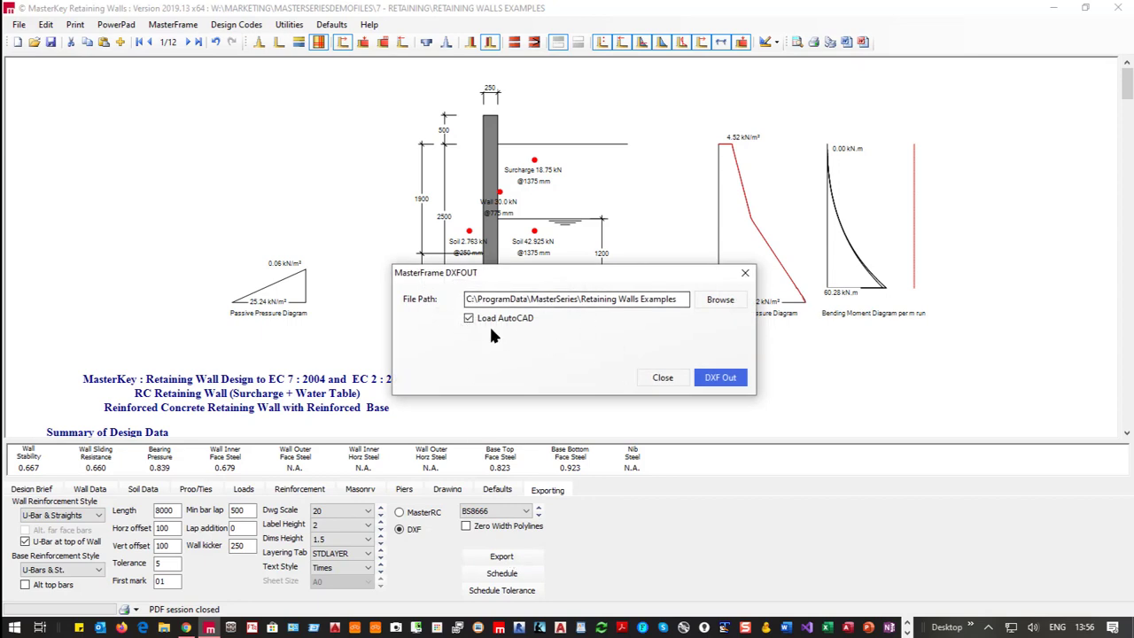
click(698, 383)
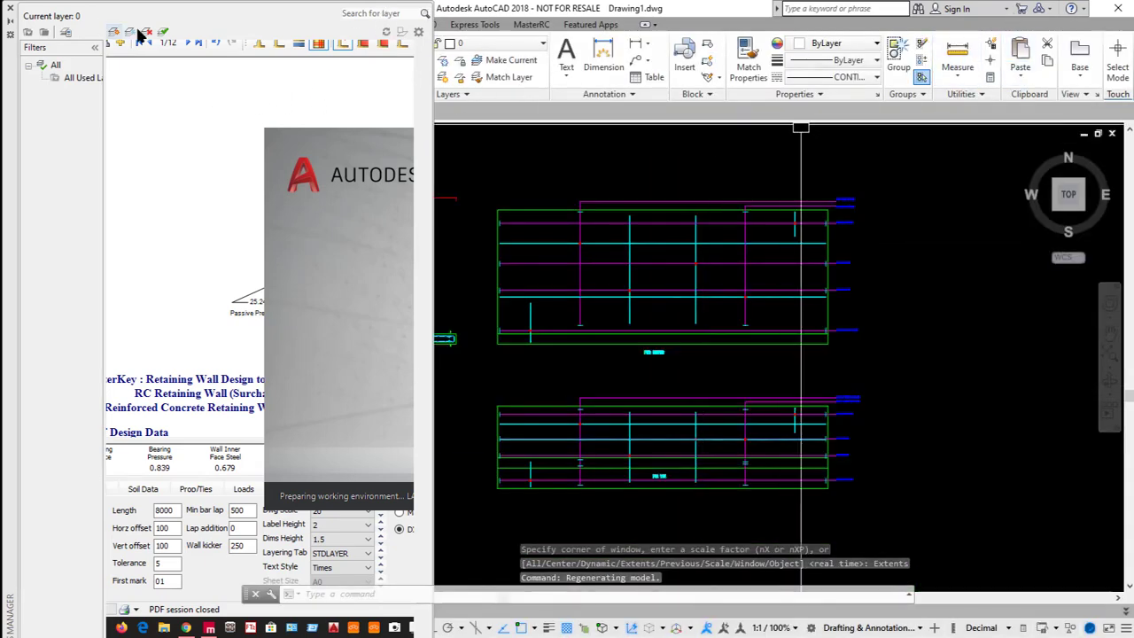
click(9, 15)
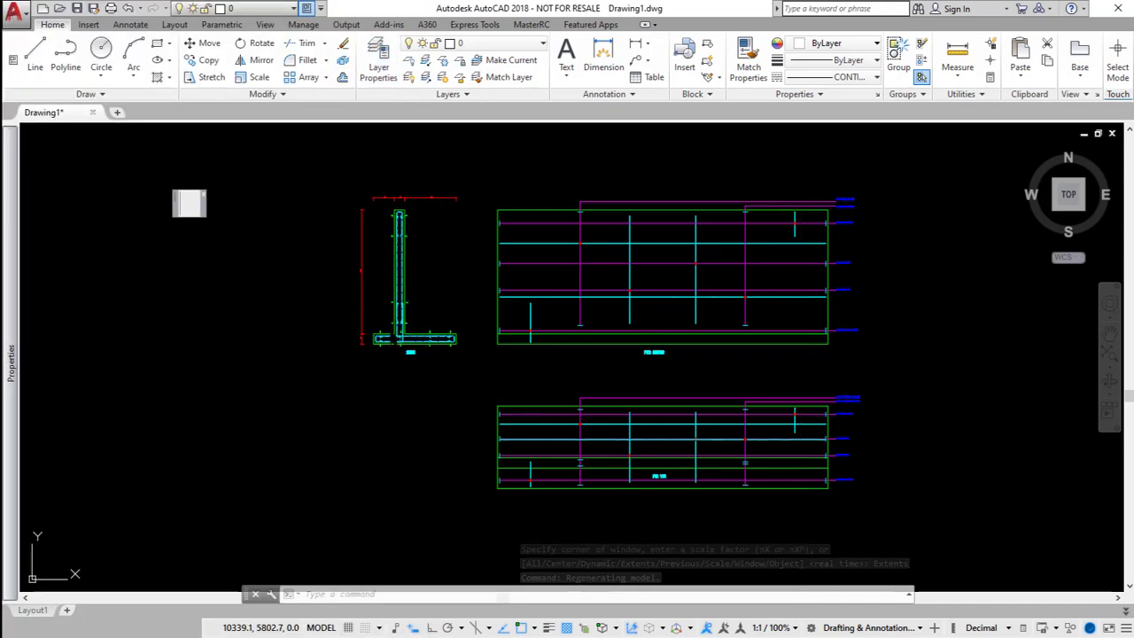
Step: Examine the reinforcement in the exported wall section, elevation and plan drawings, and close AutoCAD
scroll(405, 411, up, 8)
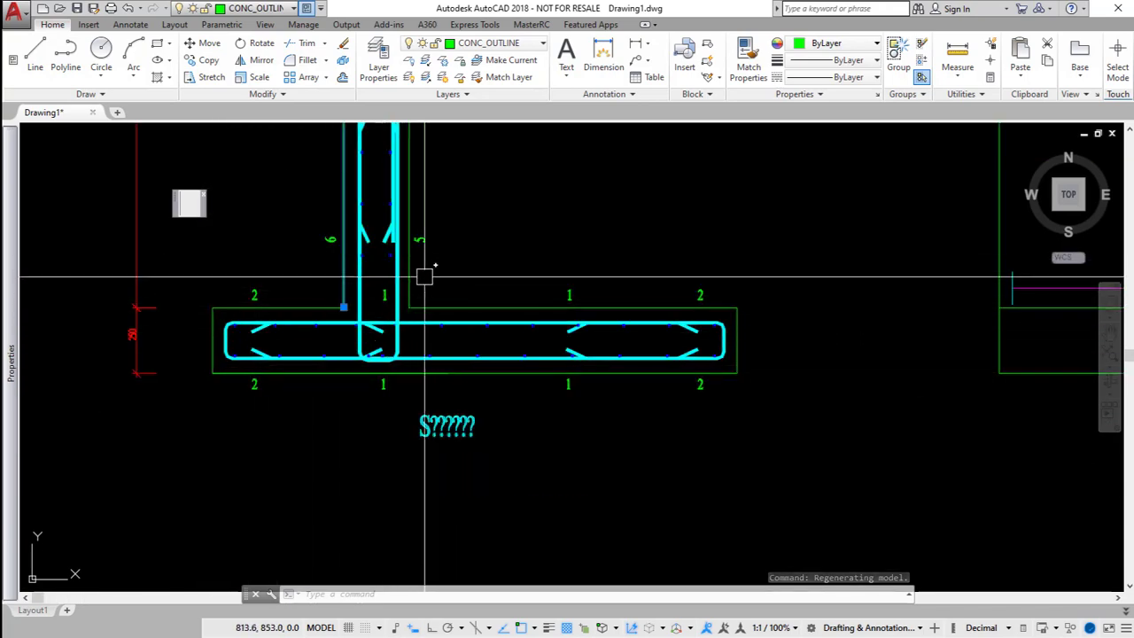
scroll(336, 292, up, 5)
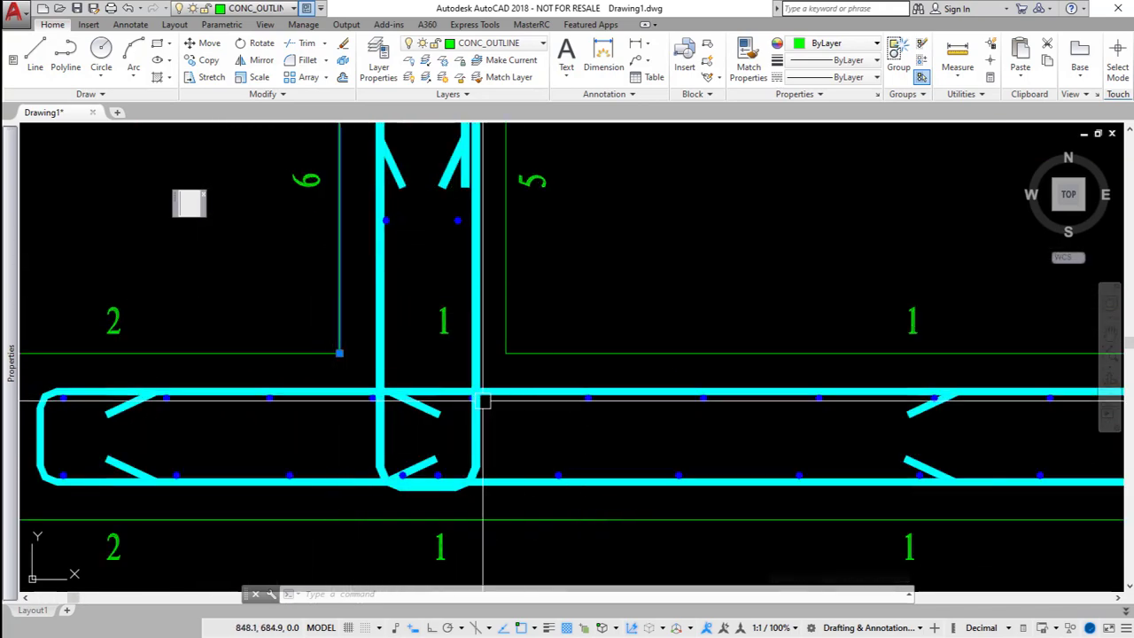
scroll(520, 398, down, 8)
scroll(385, 246, up, 5)
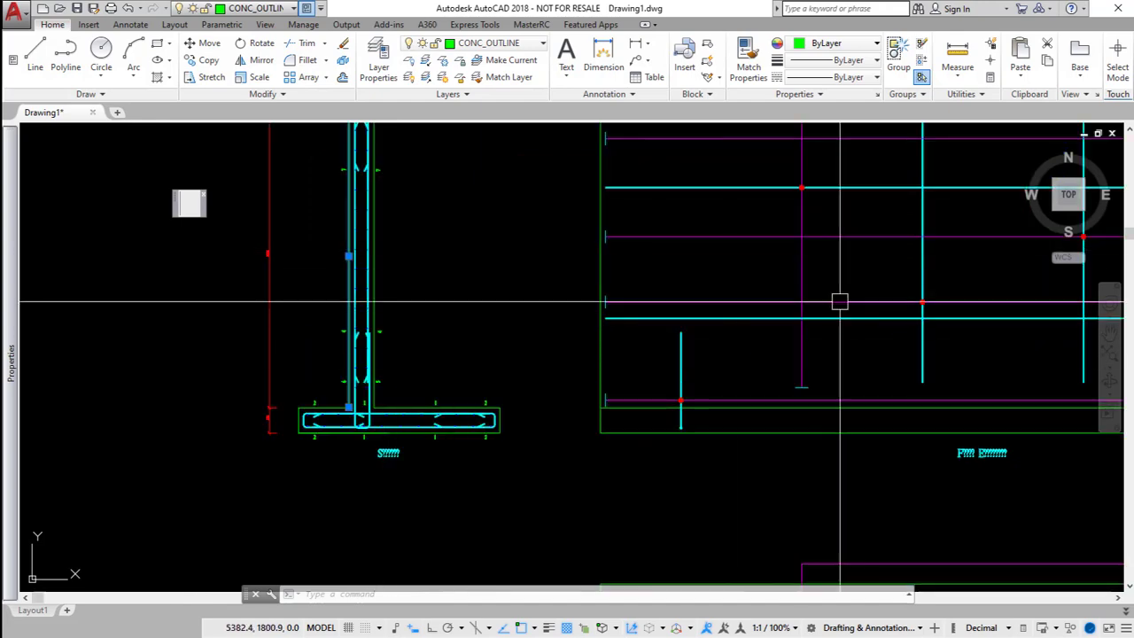
mouse_move(886, 292)
middle_down()
mouse_move(636, 311)
mouse_move(400, 359)
middle_up()
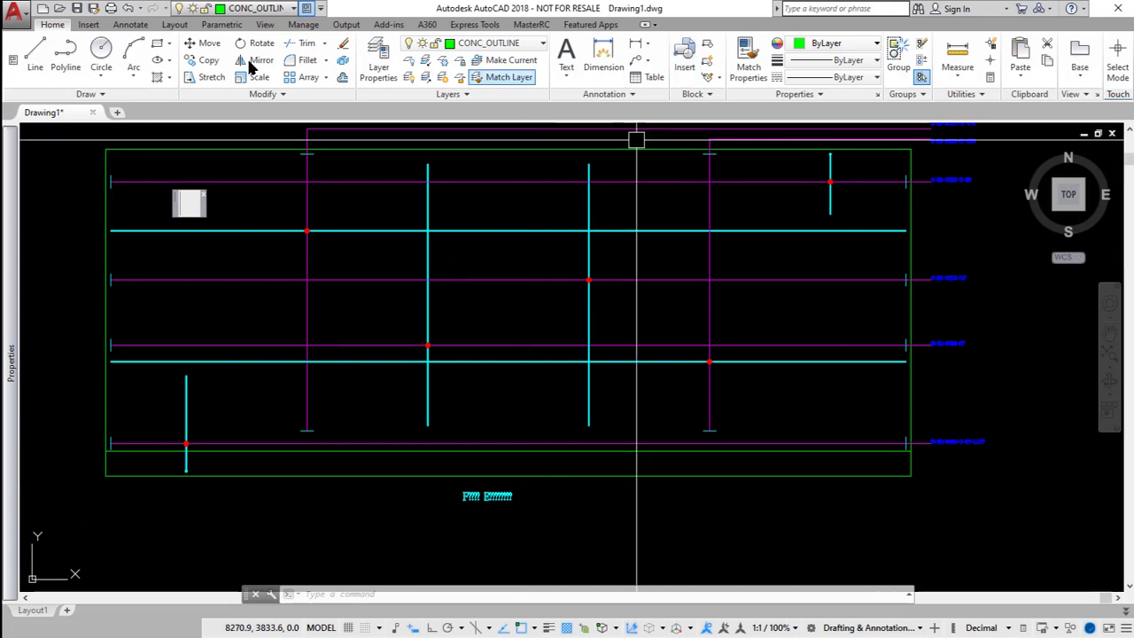
scroll(802, 321, down, 6)
scroll(803, 321, up, 2)
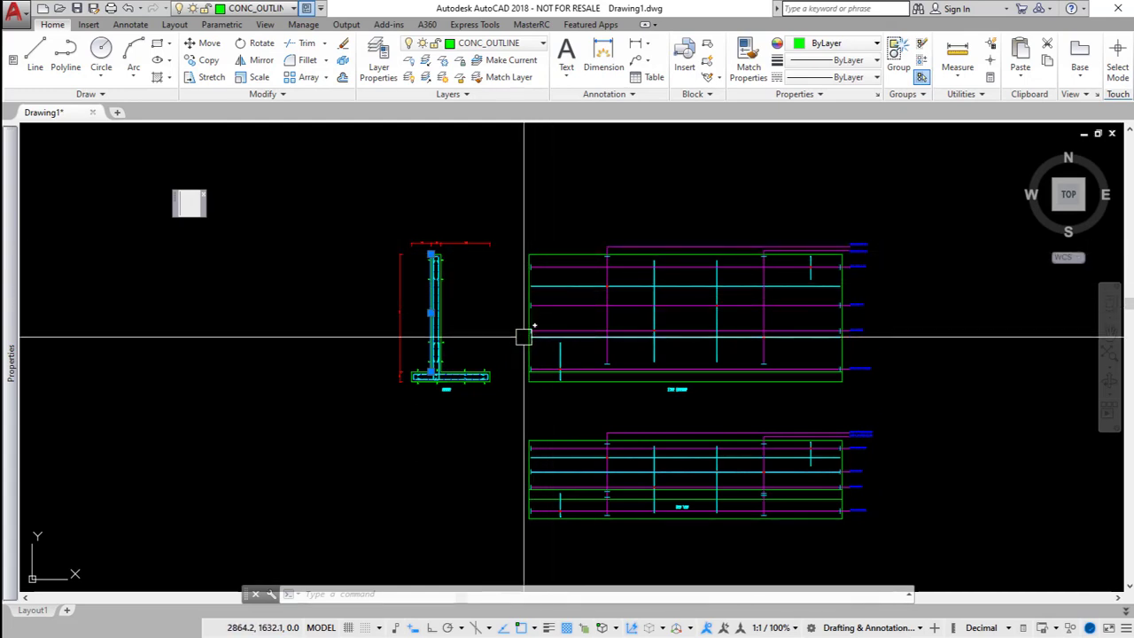
click(426, 315)
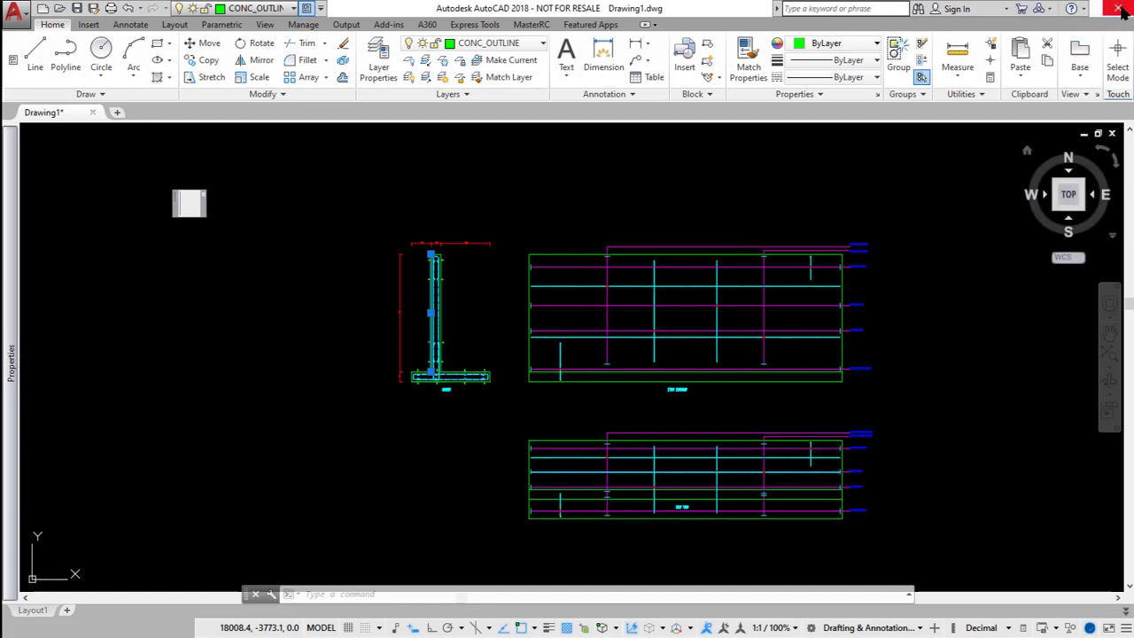
click(1122, 8)
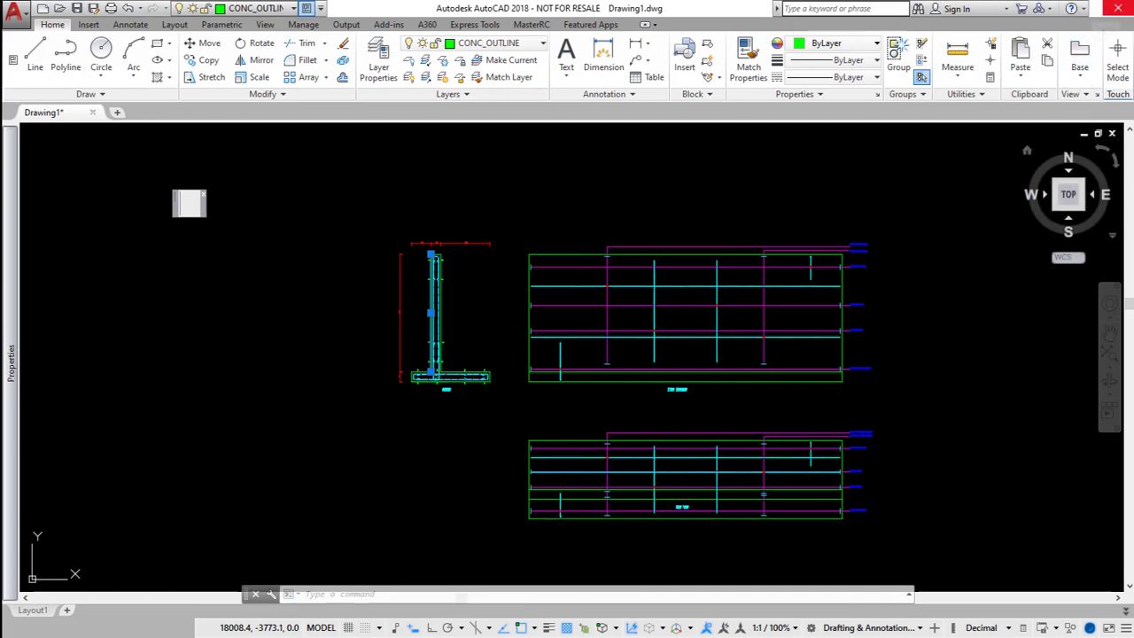
click(573, 356)
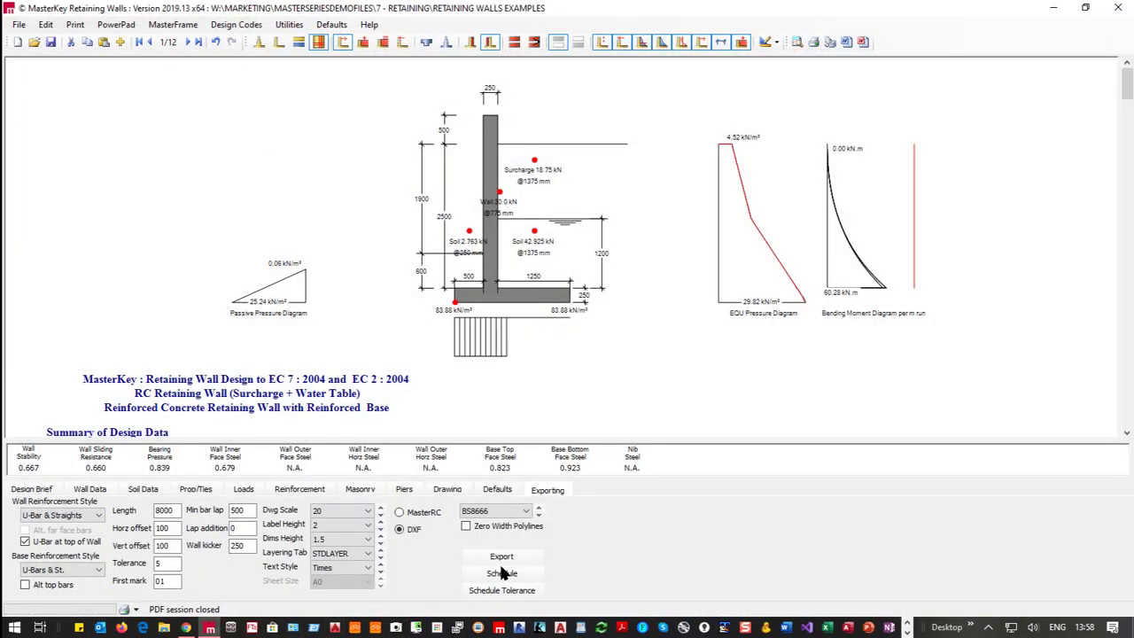
Step: Generate the BS8666 bar schedule for the wall and view its weight per element
click(501, 574)
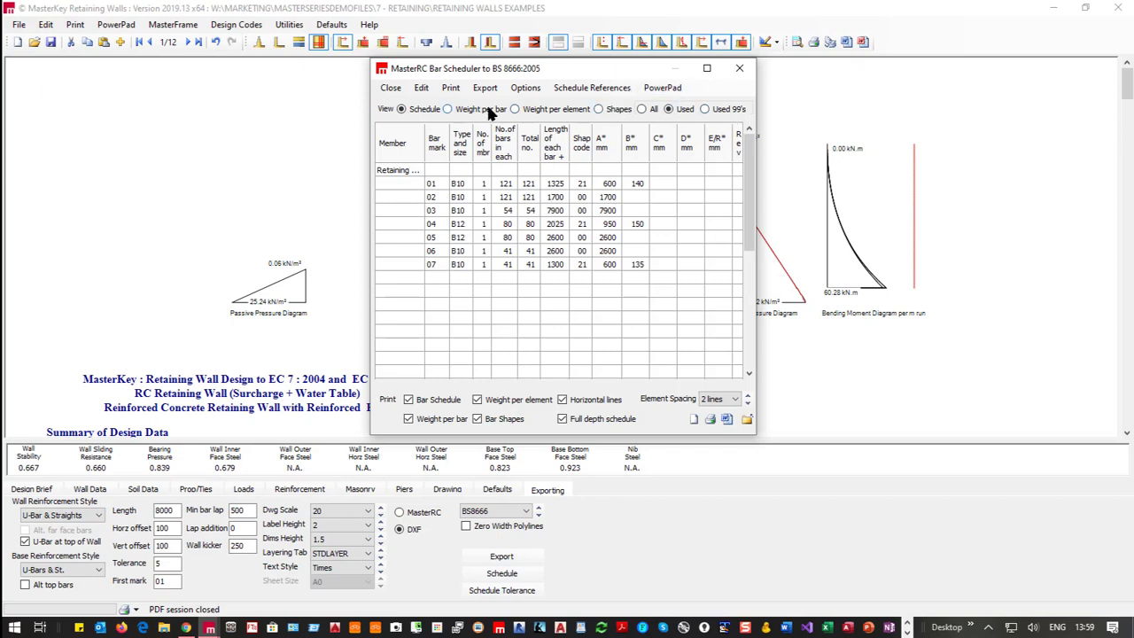
click(560, 110)
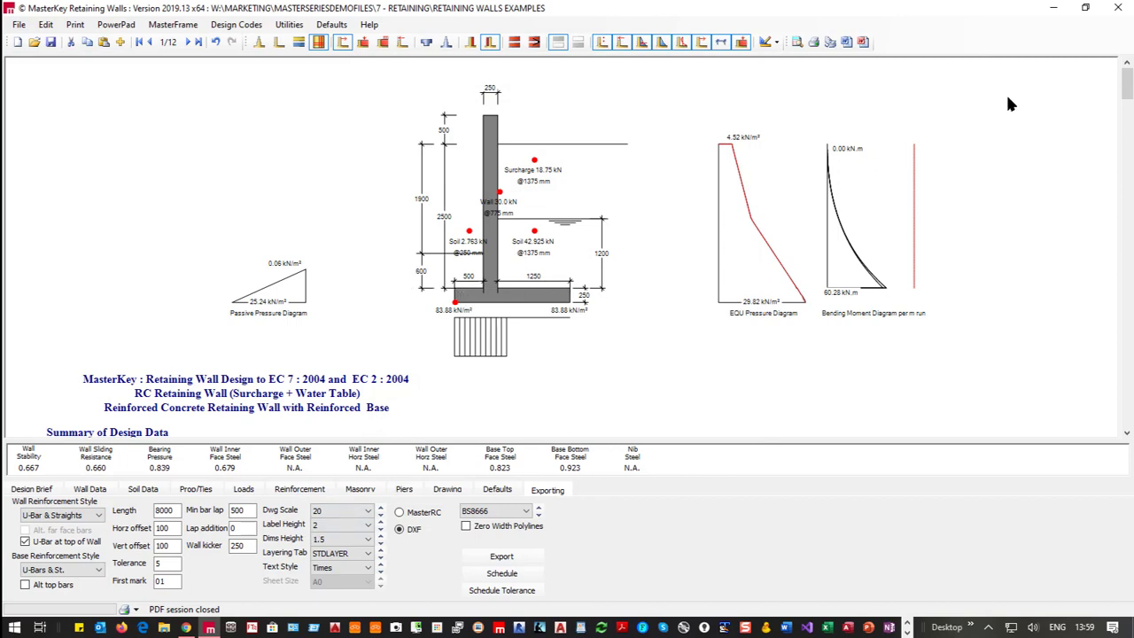
Step: Exit the MasterKey Retaining Walls module and return to the MasterSeries start screen
click(1117, 7)
key(Return)
click(568, 346)
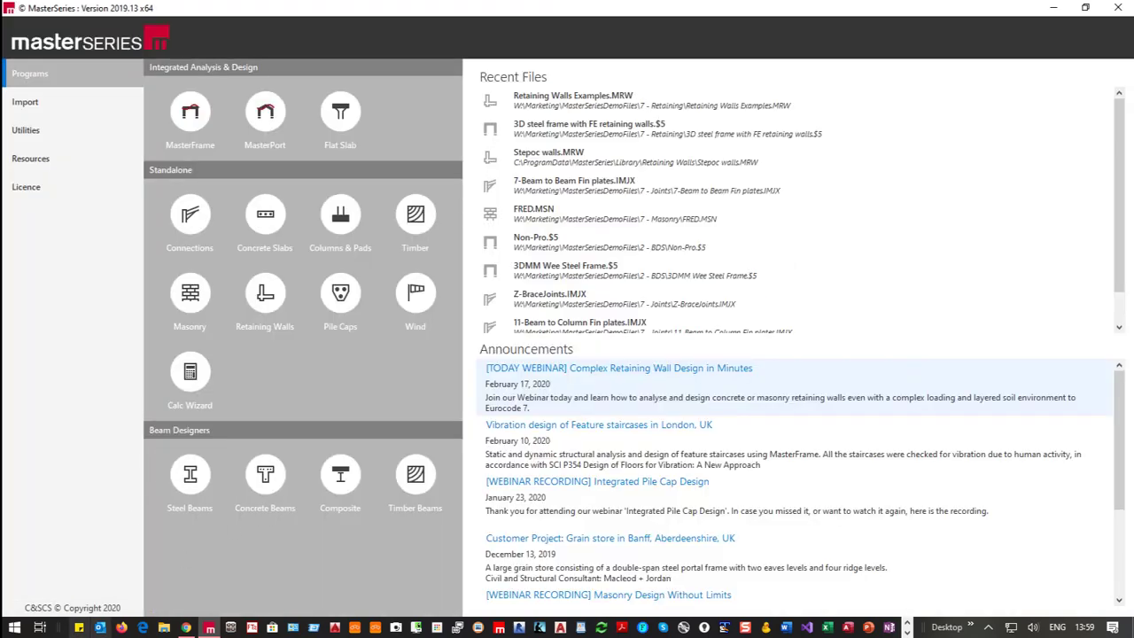
Step: Switch to Chrome and open the Retaining Wall Design product page from the MasterSeries website's product list
click(186, 627)
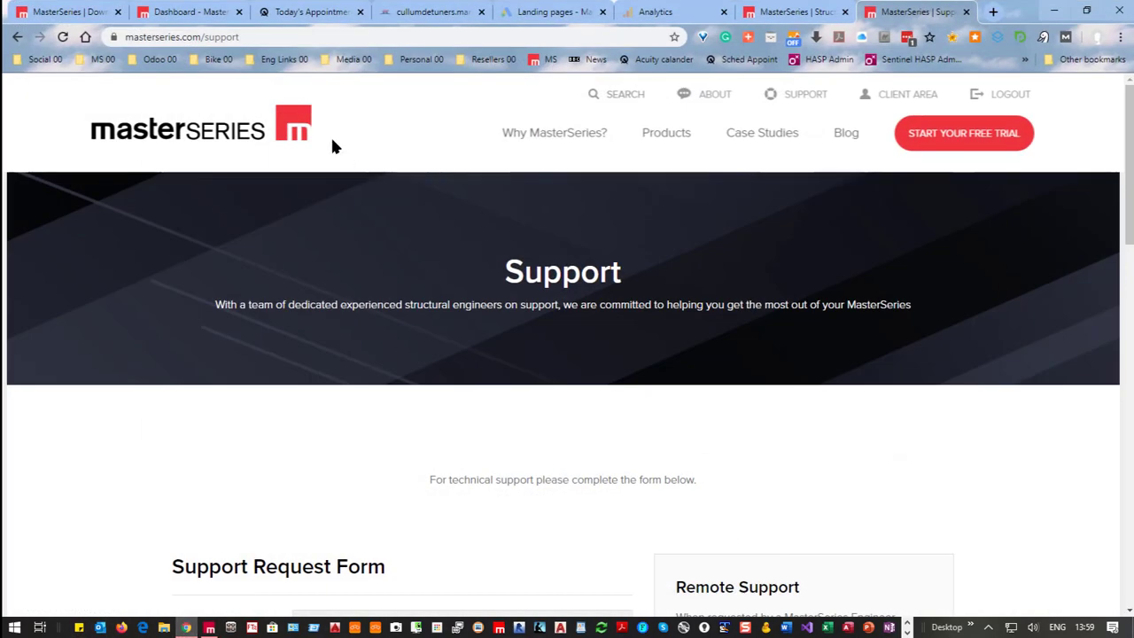
click(665, 138)
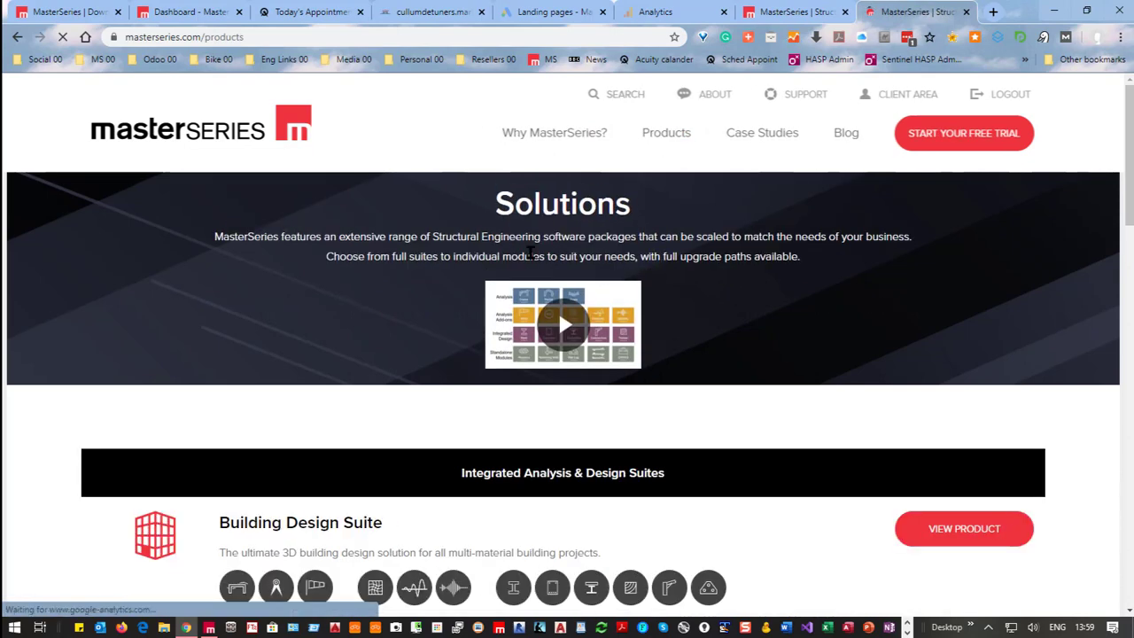
scroll(651, 331, down, 15)
click(966, 293)
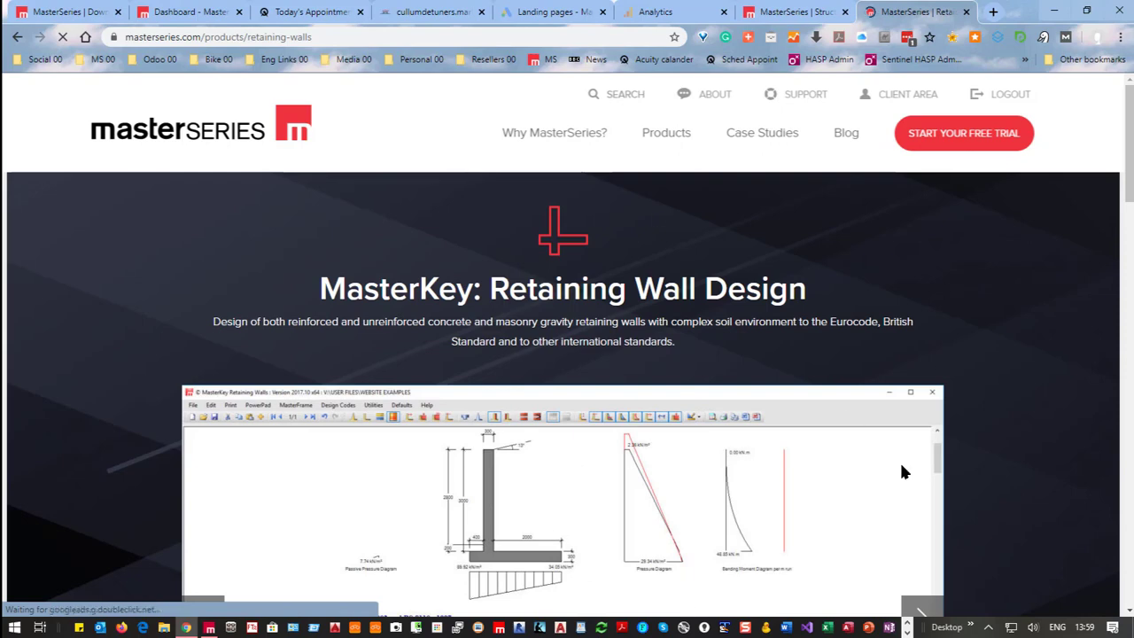
Step: Open the free trial form and fill in the contact details from the saved Civil & Structural Computer Services entry
click(975, 135)
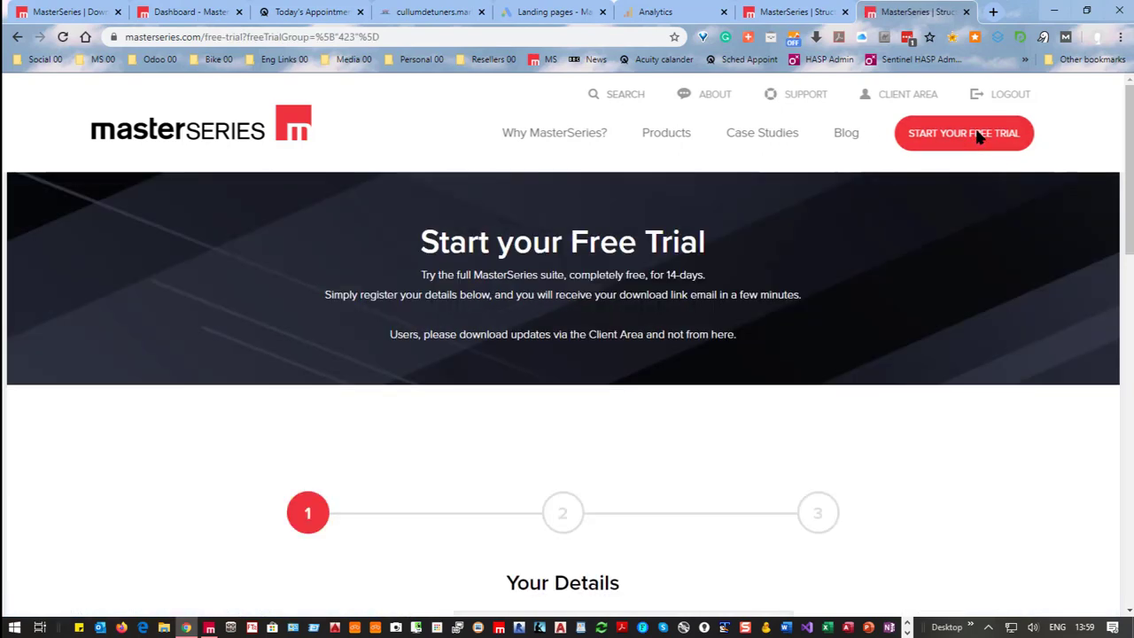
scroll(608, 324, down, 6)
scroll(599, 307, up, 3)
click(521, 366)
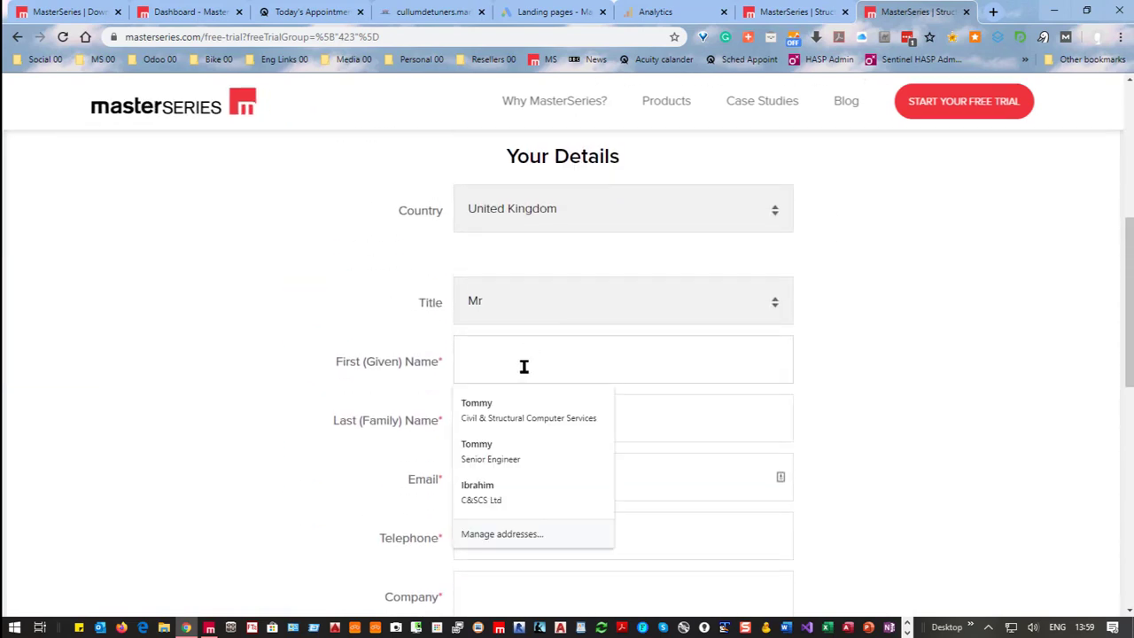
click(522, 416)
Step: Set the business type to Consulting Civil & Structural Engineers and proceed to the form's product selection
scroll(671, 464, down, 5)
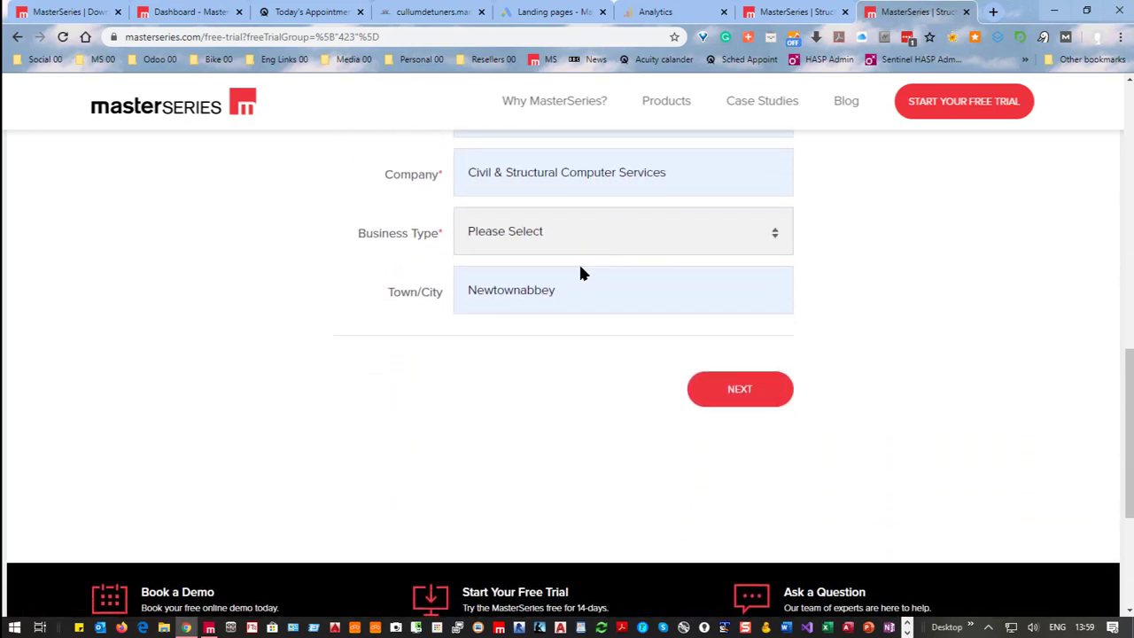
click(557, 232)
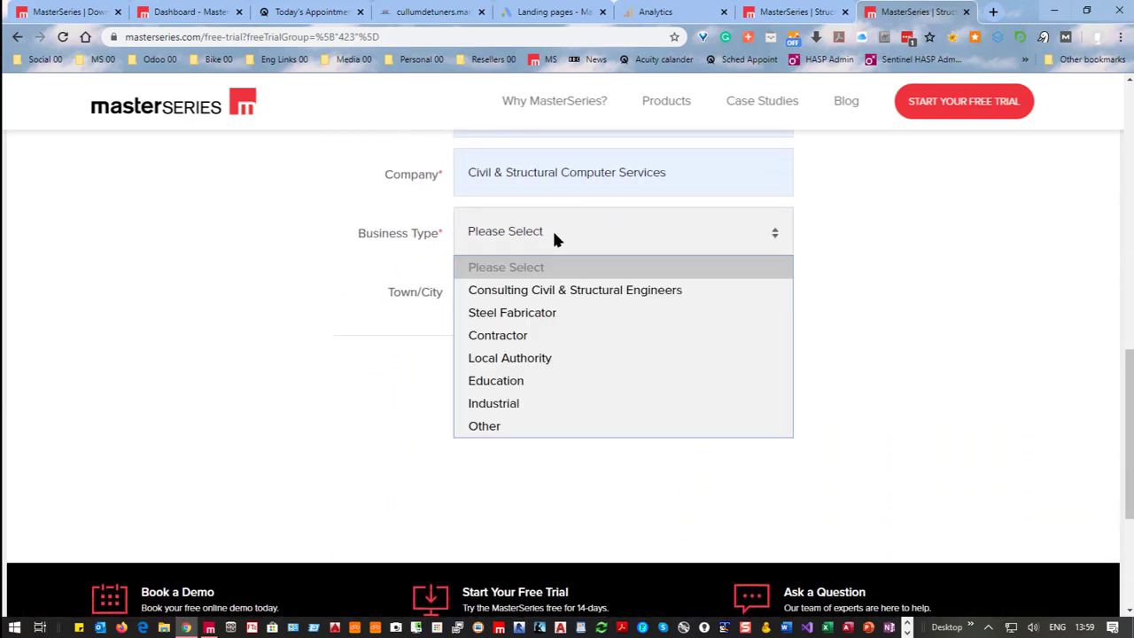
click(514, 294)
click(744, 392)
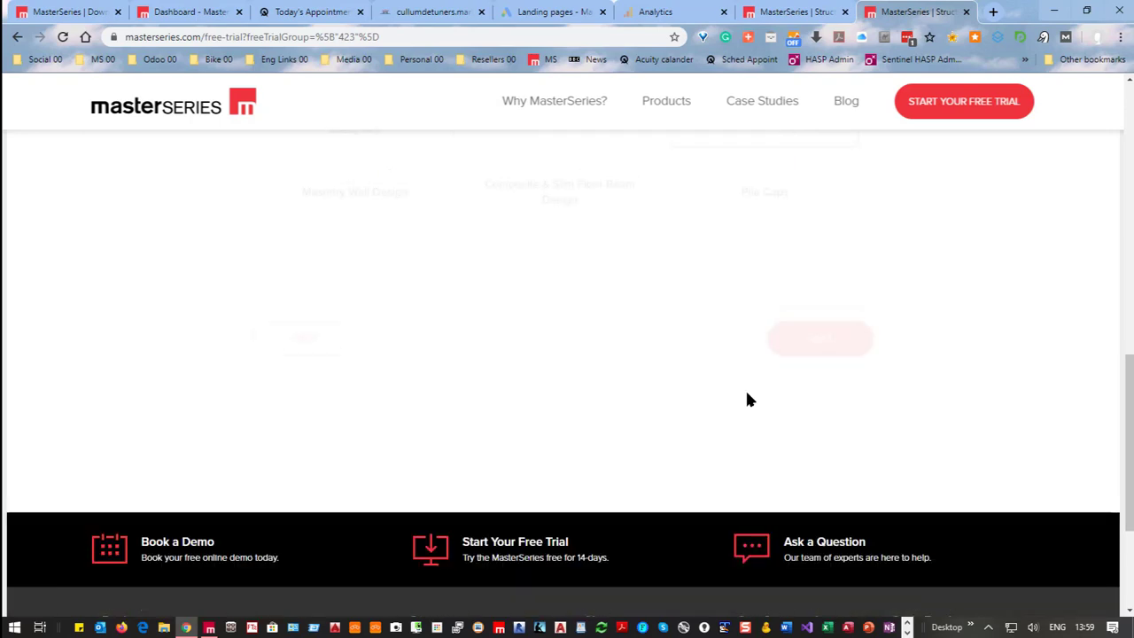
Step: Proceed past the module selection to the Additional Information stage and go to its Disclaimer & Usage section
scroll(648, 477, down, 3)
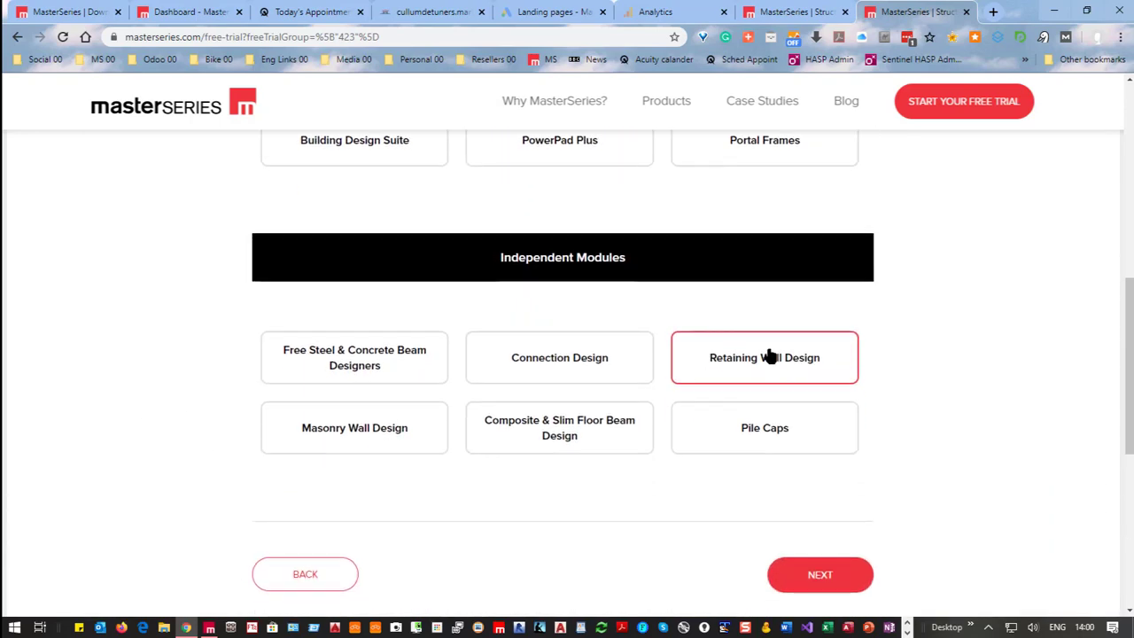
click(817, 577)
click(496, 455)
scroll(848, 557, down, 3)
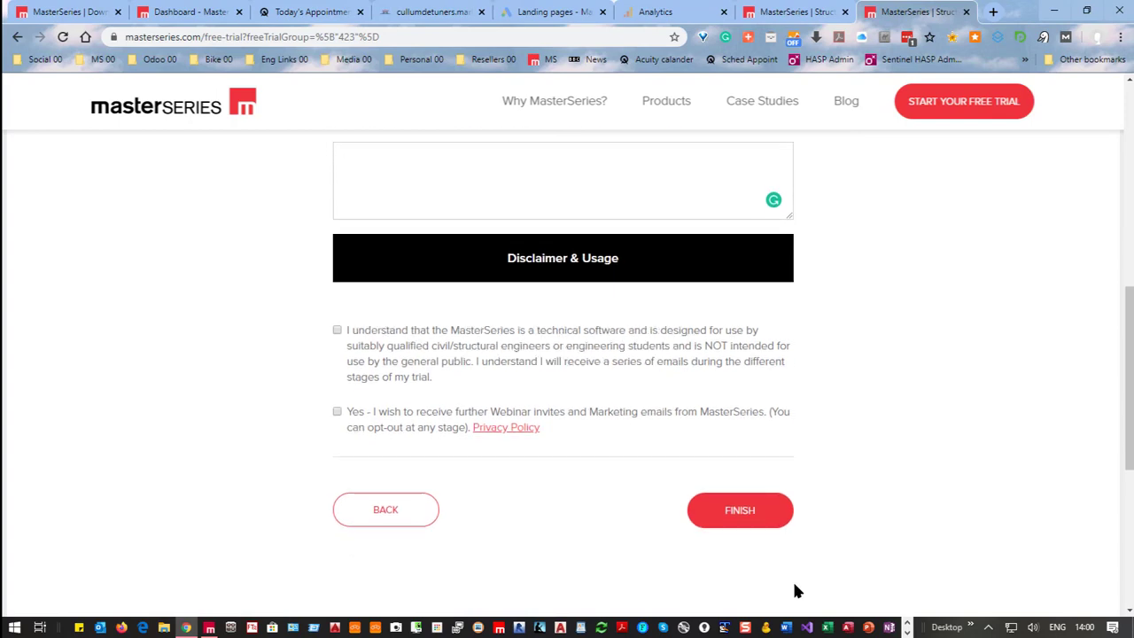
Step: Look over the free trial introduction and highlight the words "14-days" in the trial description
scroll(313, 605, up, 7)
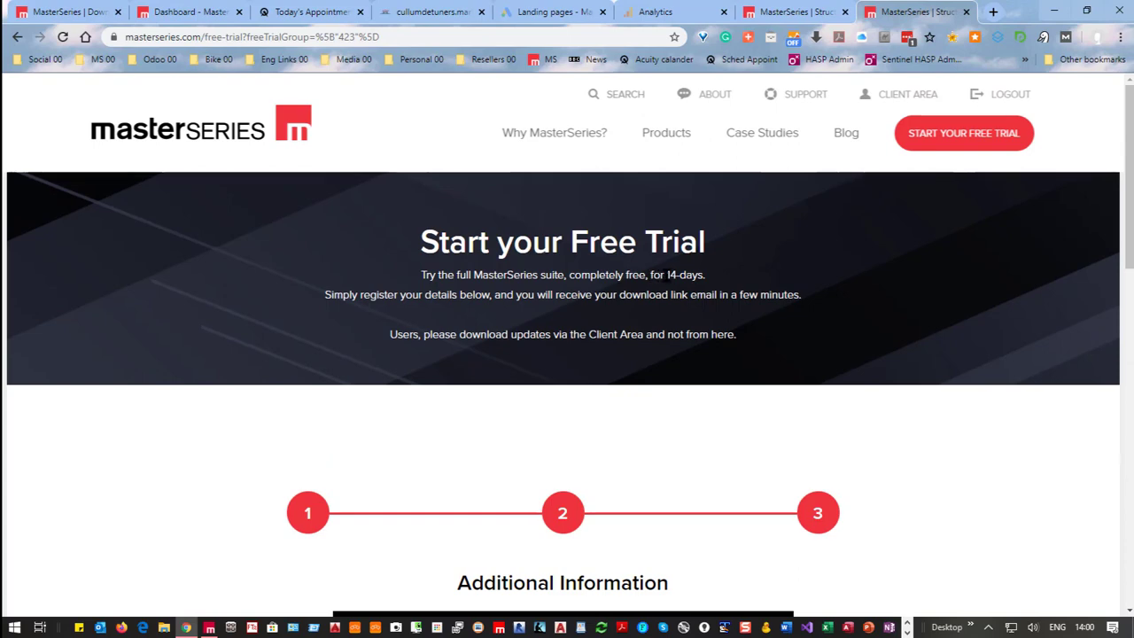
drag(660, 275, 714, 280)
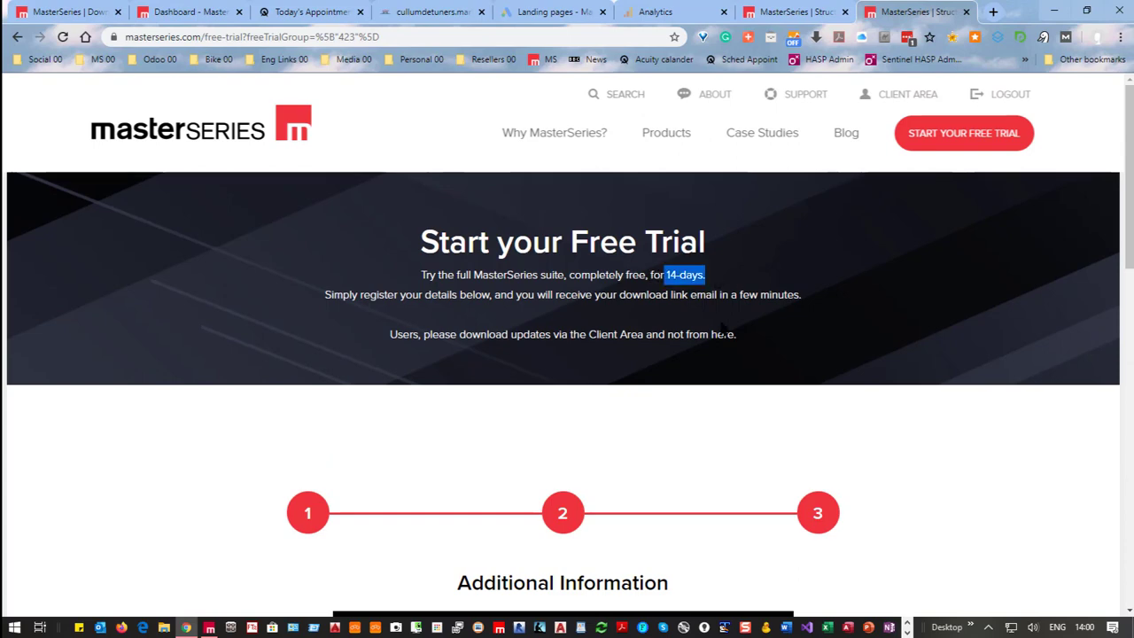
scroll(587, 540, down, 5)
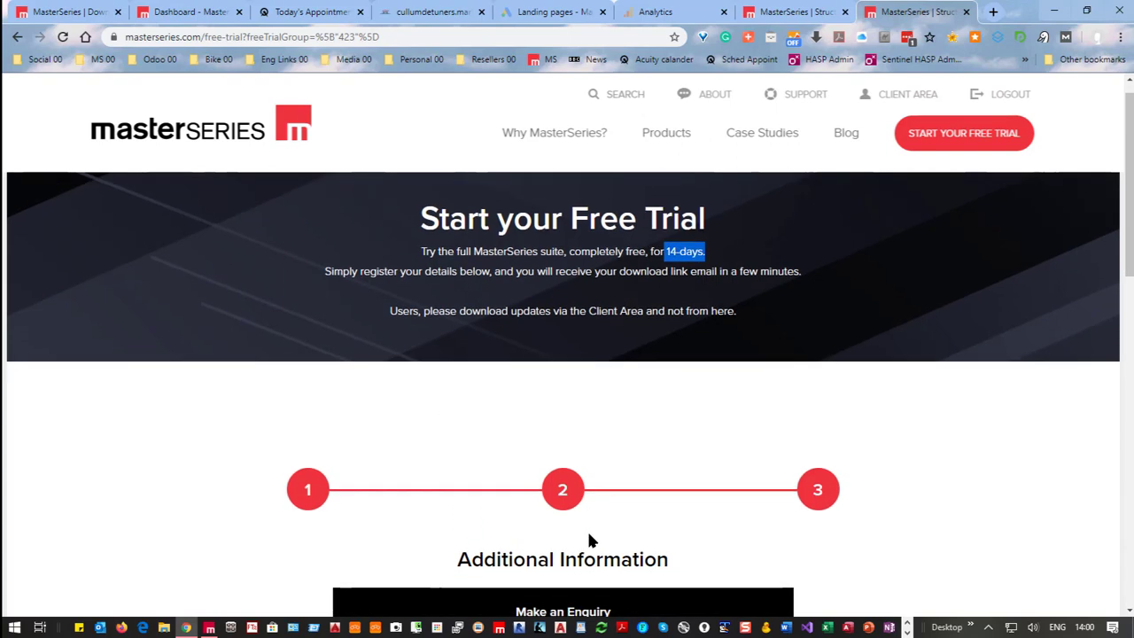
scroll(592, 540, up, 3)
scroll(592, 540, up, 3)
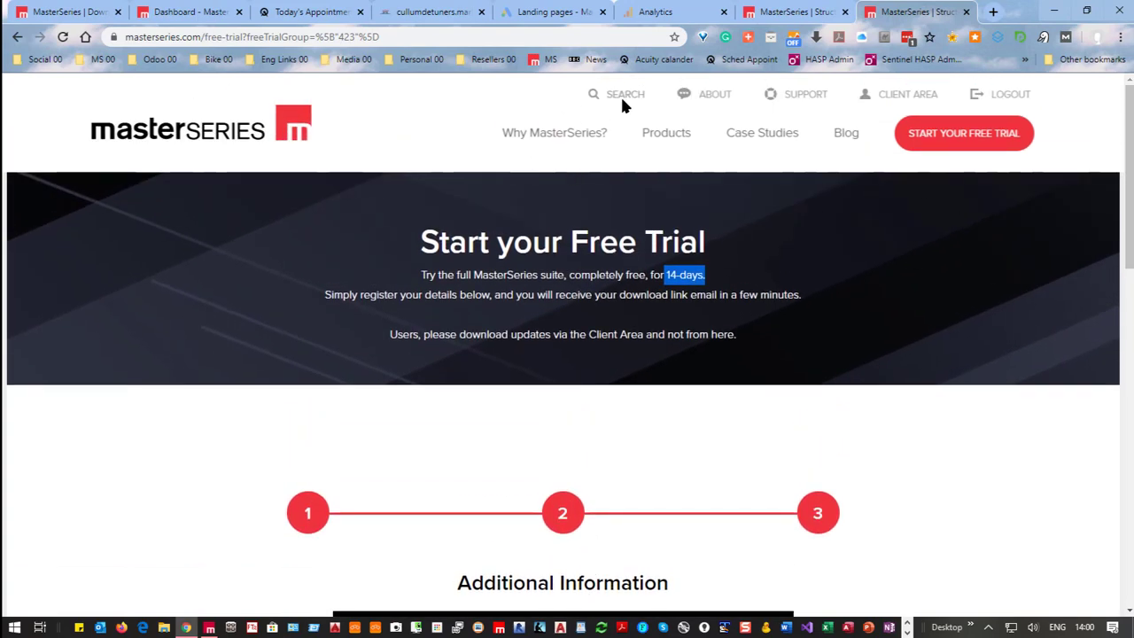
Step: Return to the MasterSeries home page and open the Book a Demo page
click(151, 133)
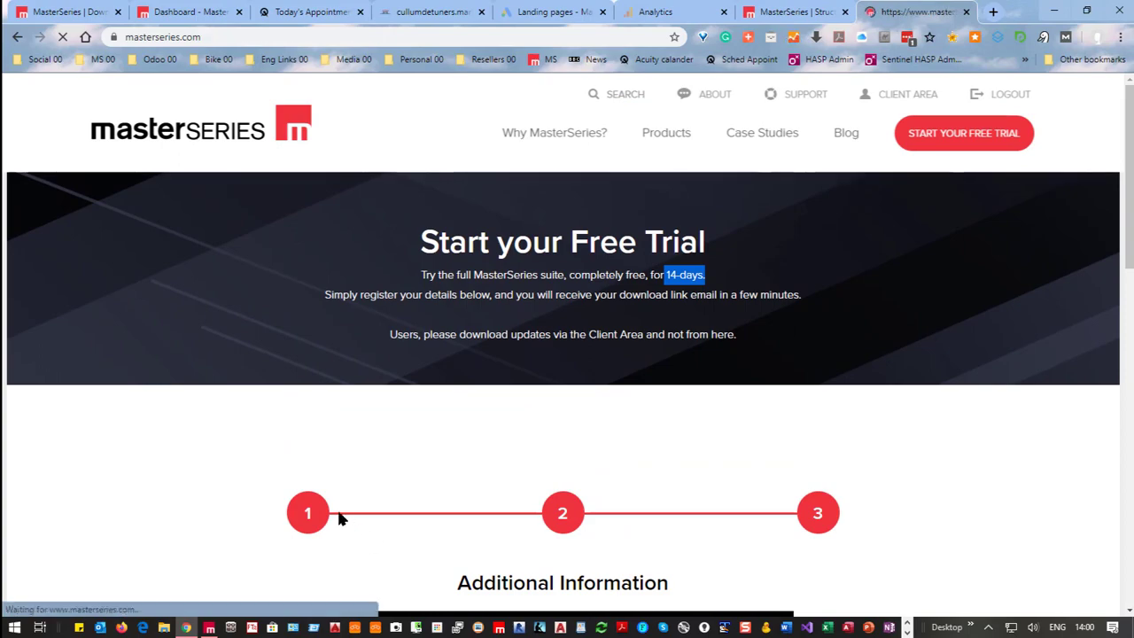
scroll(795, 532, down, 2)
scroll(674, 425, up, 2)
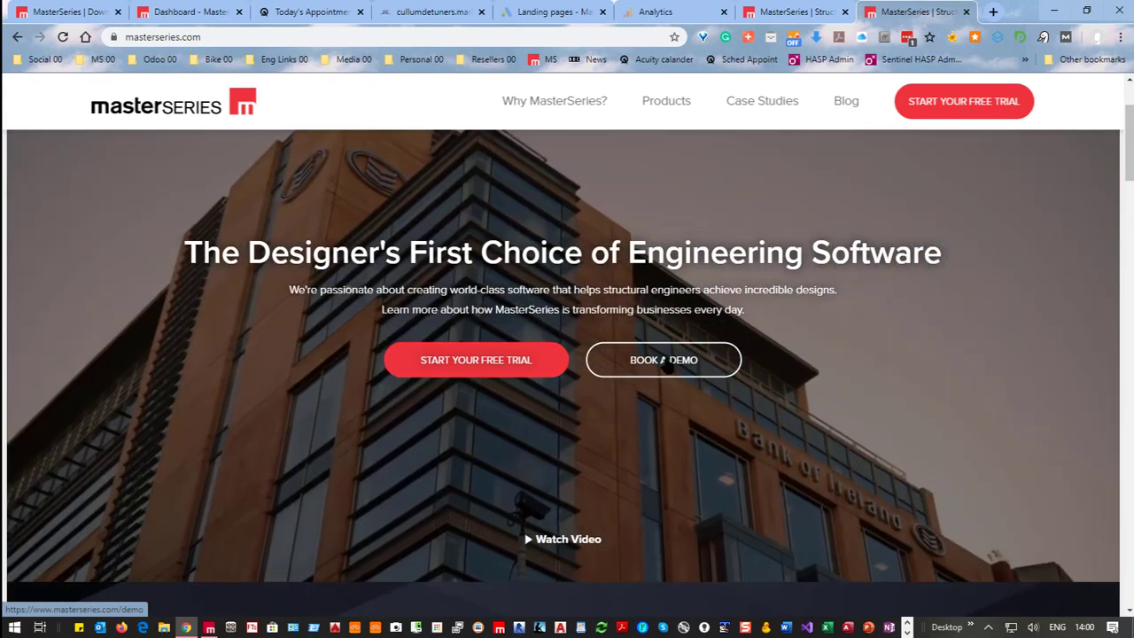
click(665, 363)
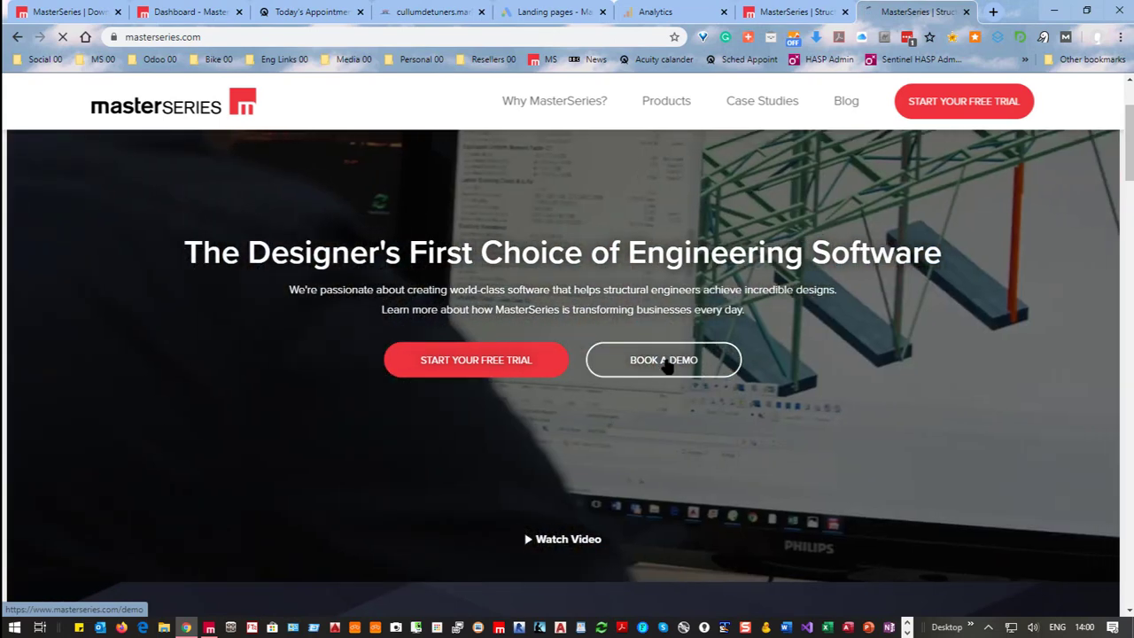
Step: Choose the Demo category, the 20-minute Retaining Walls Demo and a specific presenter for the booking
scroll(605, 412, down, 2)
scroll(605, 412, down, 6)
scroll(606, 413, up, 2)
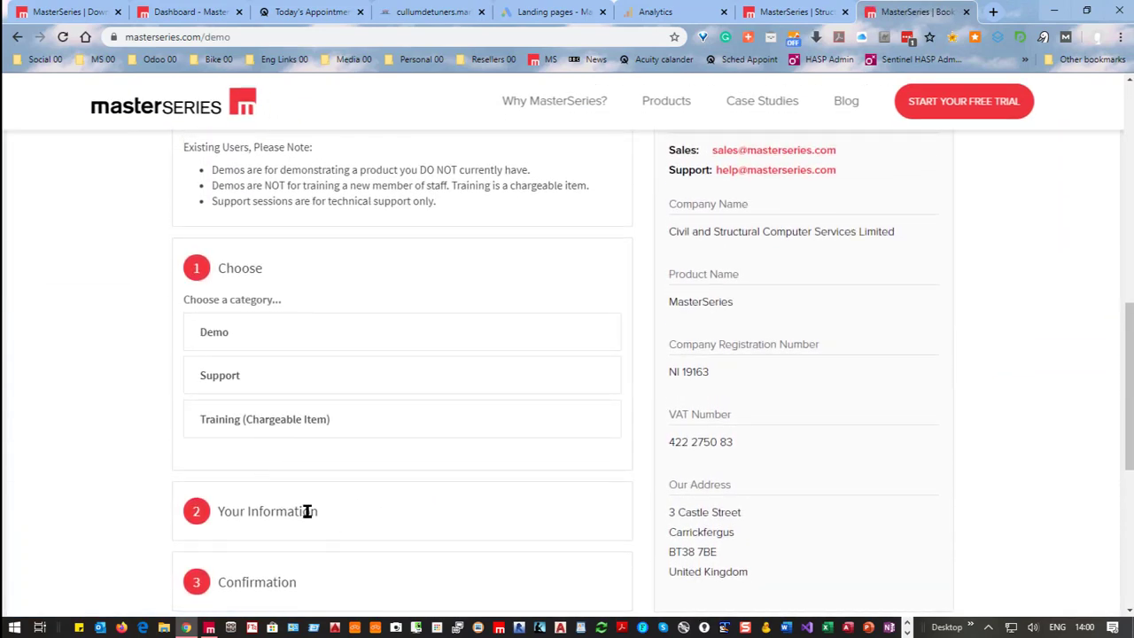
click(273, 336)
scroll(324, 443, down, 2)
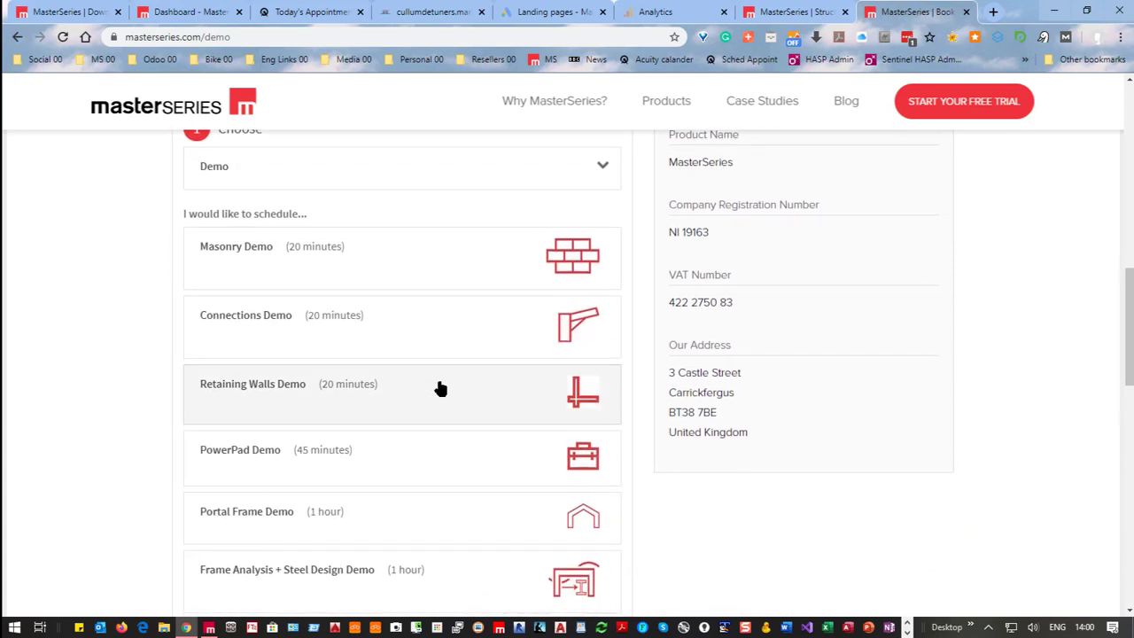
click(440, 389)
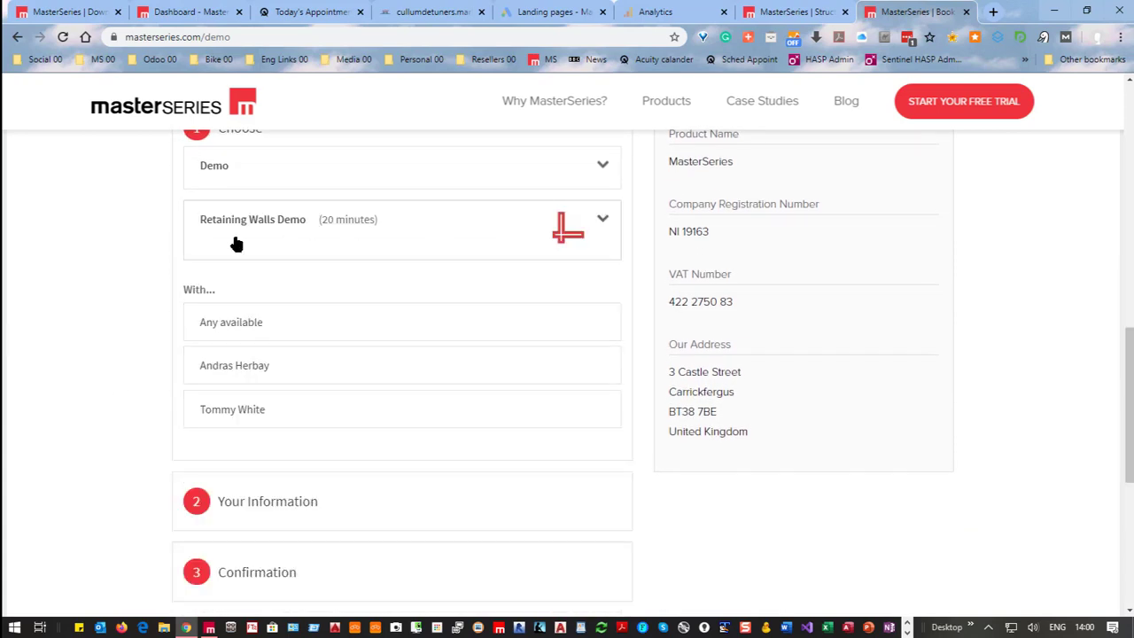
click(346, 408)
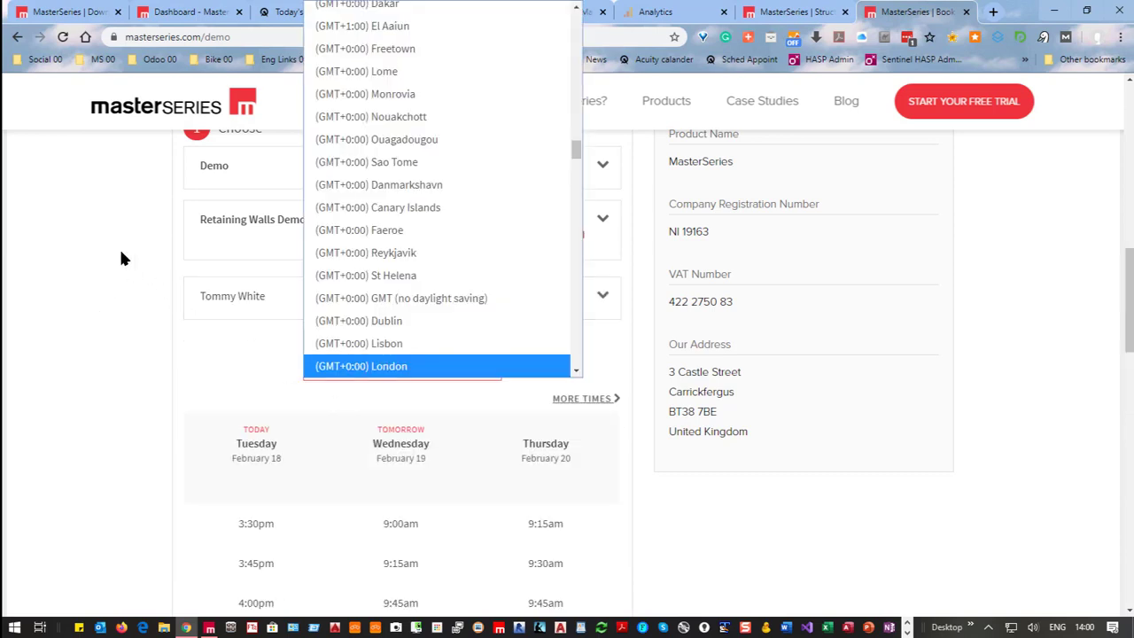
Step: Dismiss the time zone choices, keeping (GMT+0:00) London, and look over the available Retaining Walls Demo times for February 18 to 20
click(139, 402)
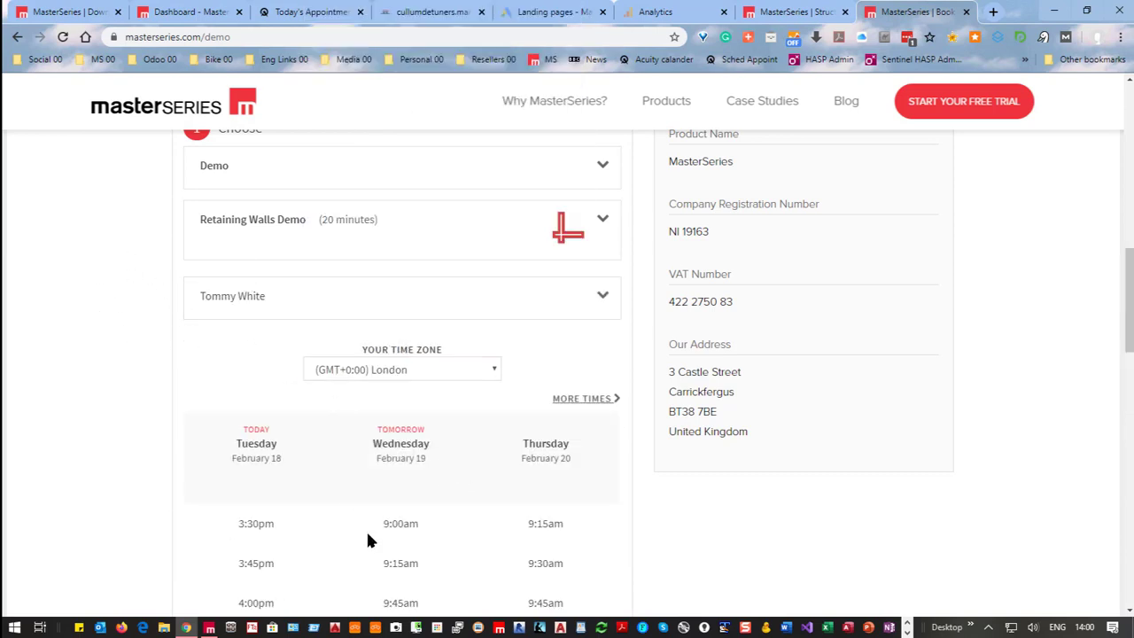
scroll(393, 541, down, 1)
scroll(394, 545, down, 4)
scroll(387, 540, up, 3)
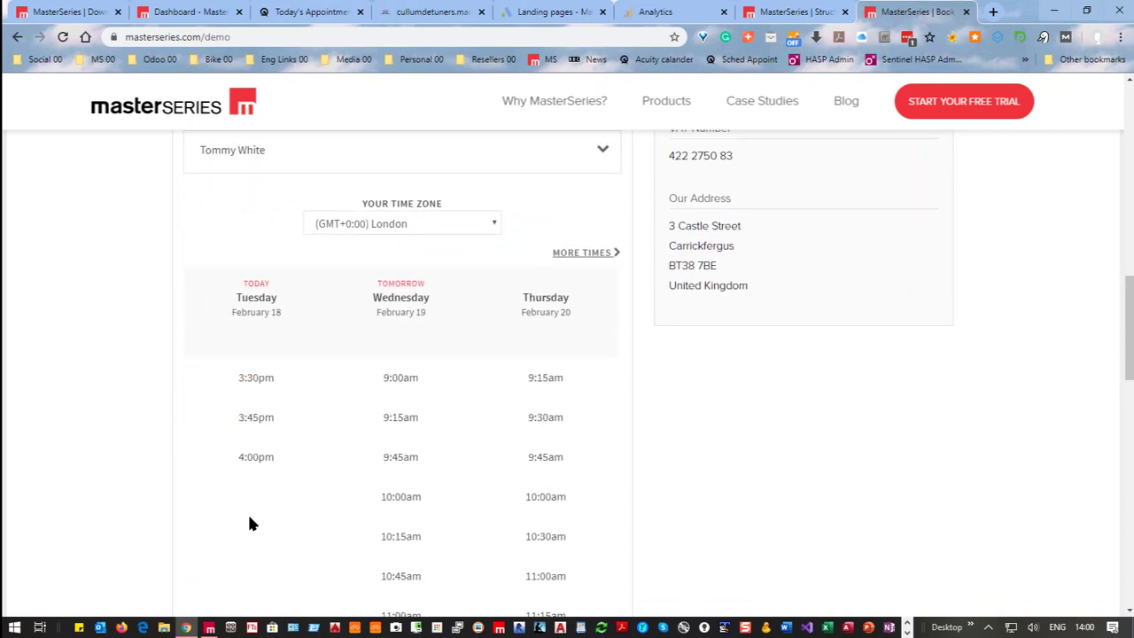
scroll(488, 519, down, 3)
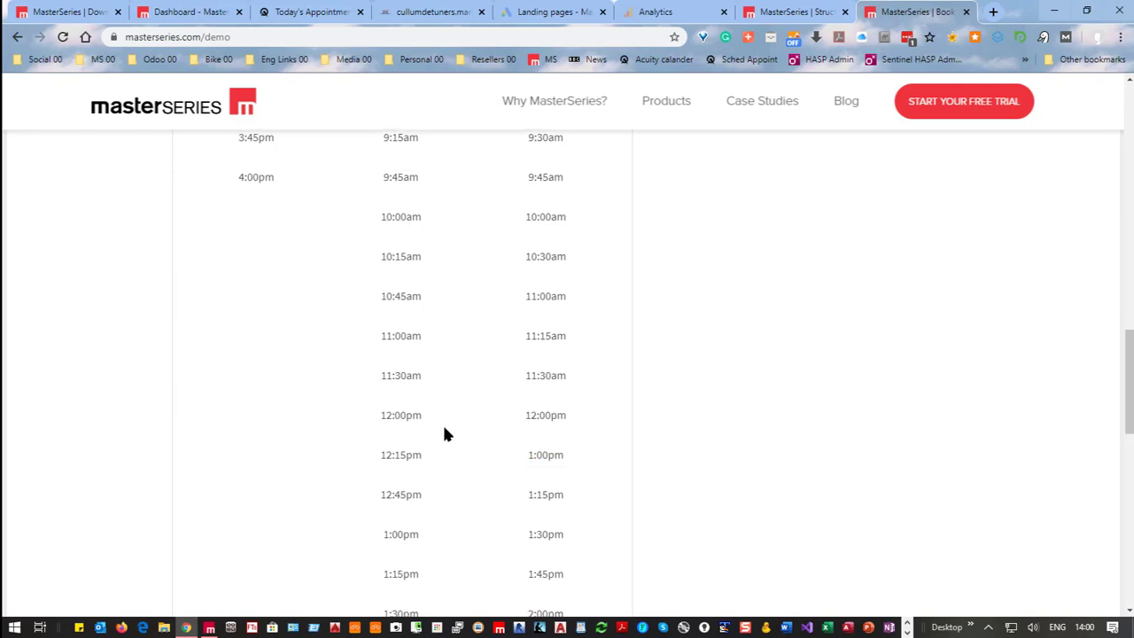
scroll(443, 433, up, 10)
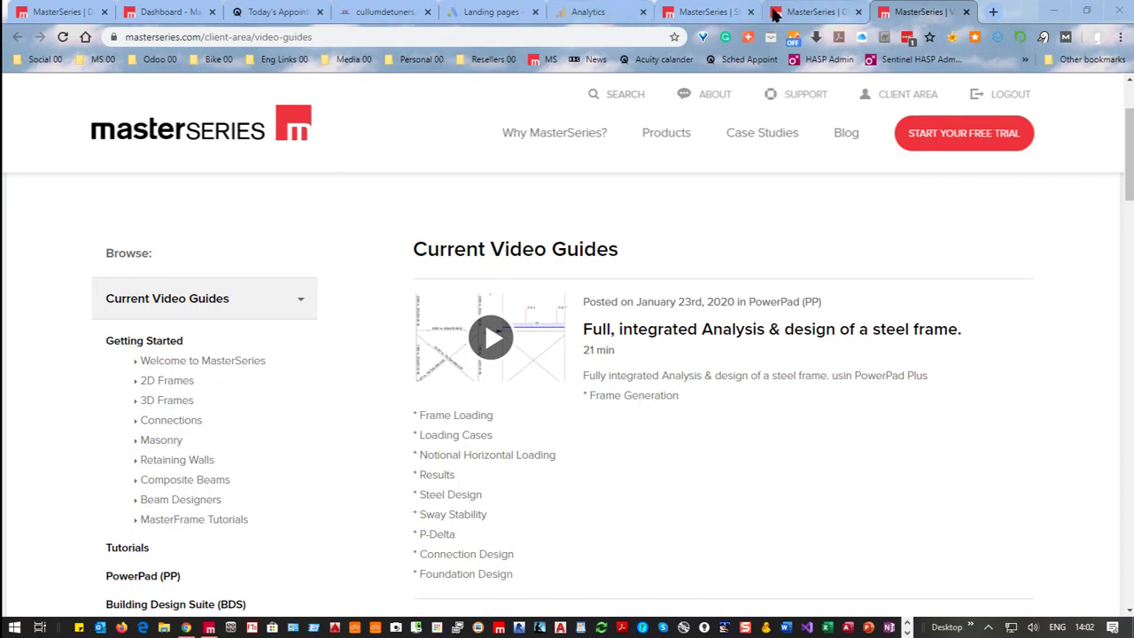
Step: Go to the MasterSeries products overview and open the PowerPad product page from the Integrated Analysis & Design Suites
click(655, 134)
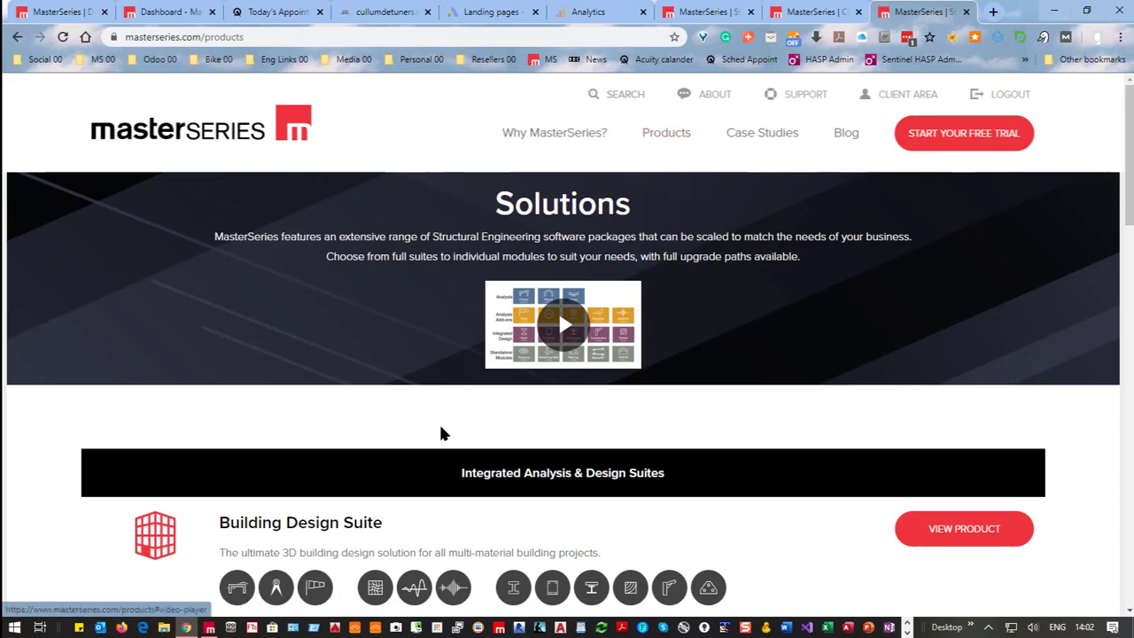
scroll(565, 436, down, 3)
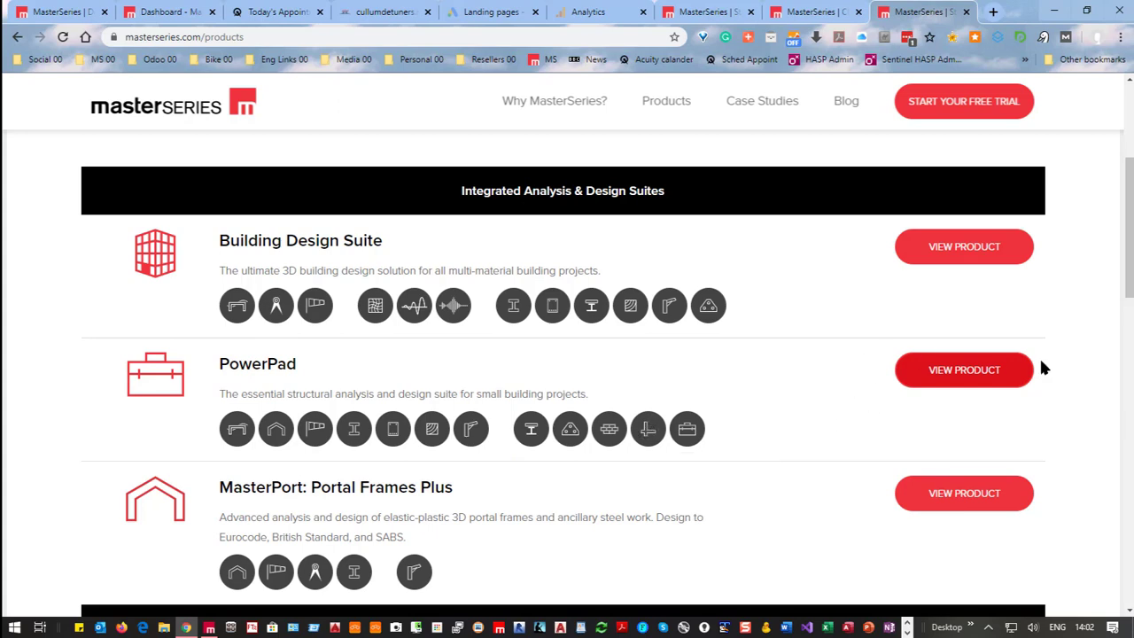
click(988, 376)
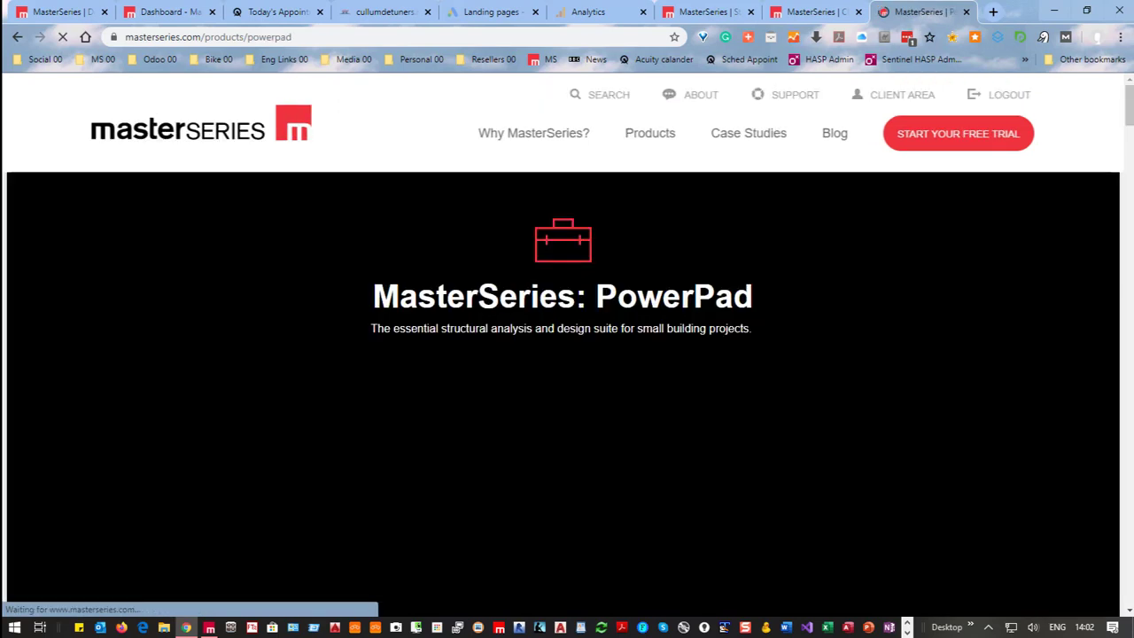
scroll(620, 494, down, 3)
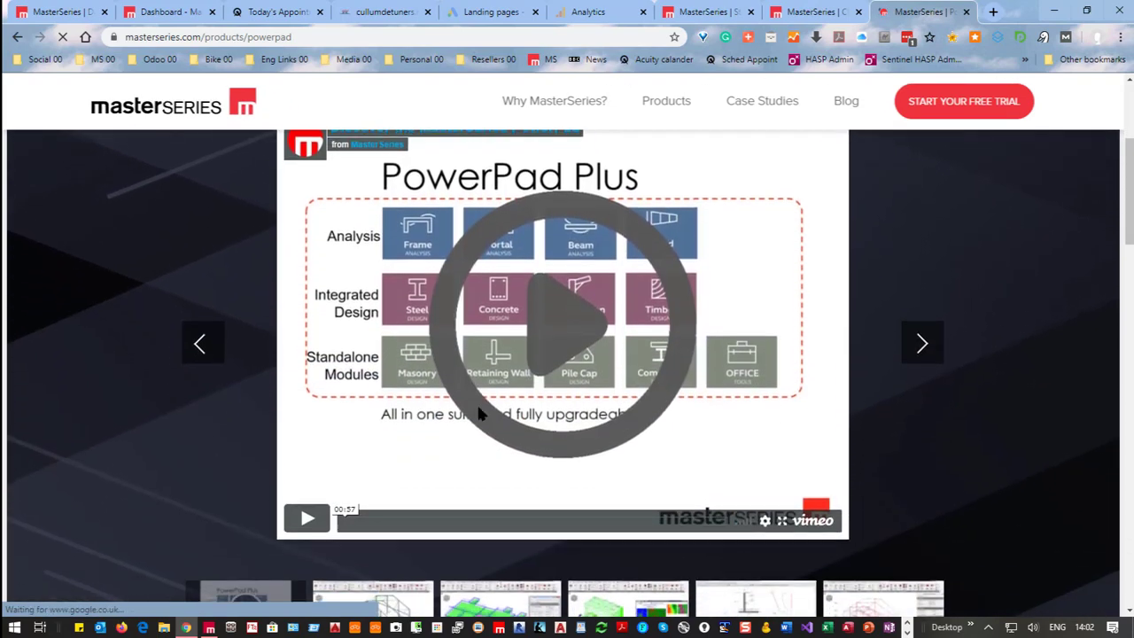
scroll(572, 541, down, 4)
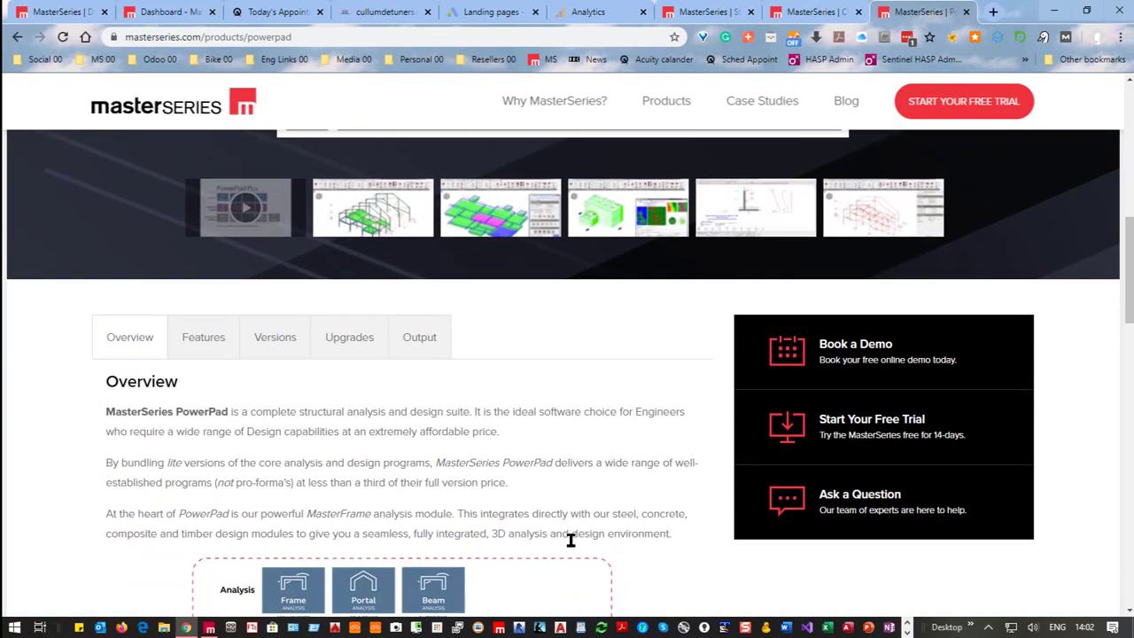
Step: Show the retaining wall calculation screenshot in the PowerPad image gallery and examine it
scroll(732, 369, up, 3)
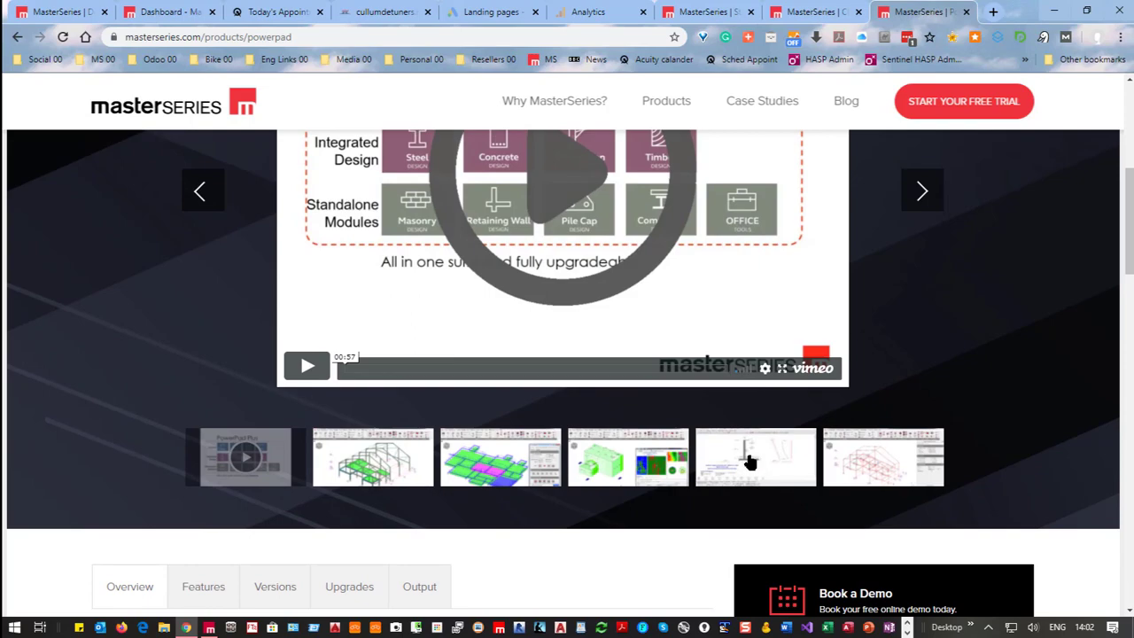
click(748, 456)
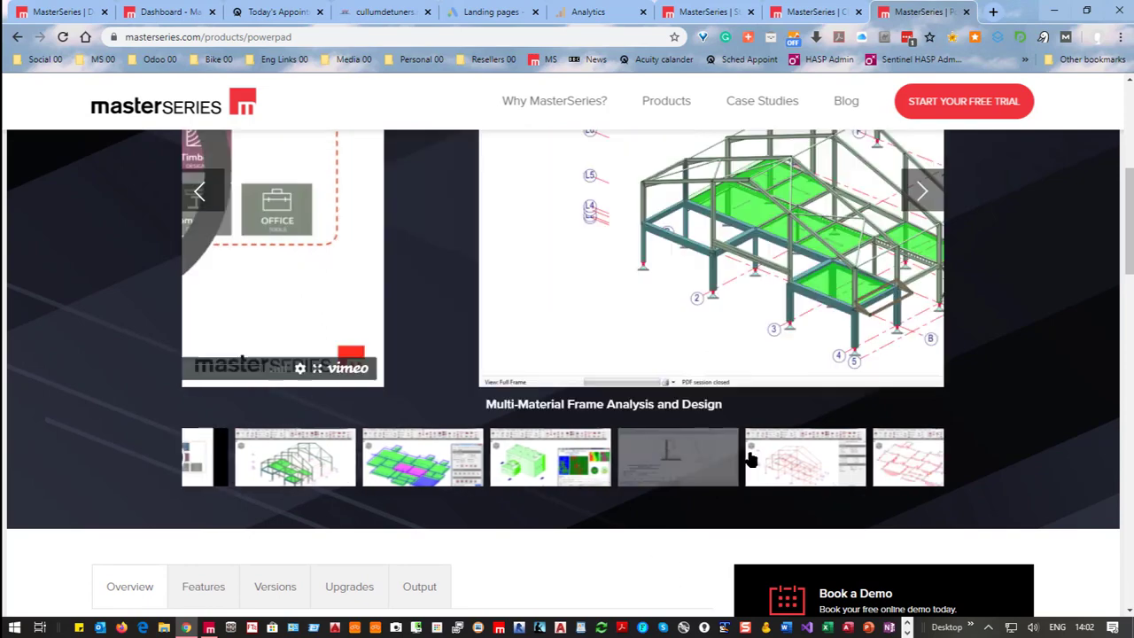
scroll(639, 334, up, 4)
scroll(632, 329, down, 1)
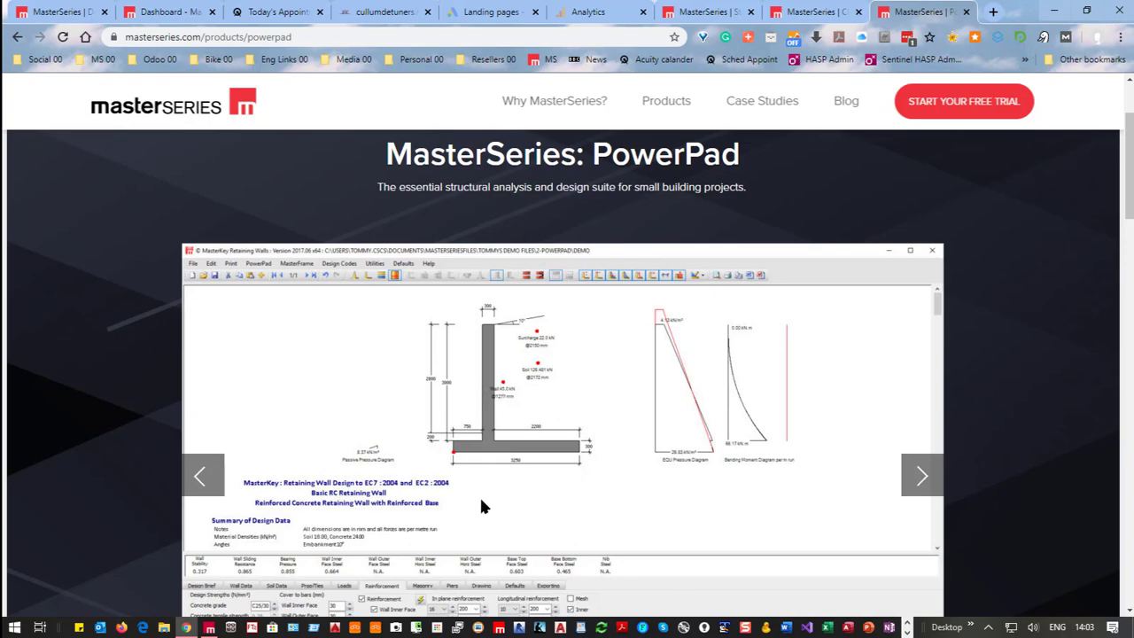
scroll(471, 494, down, 3)
scroll(466, 483, up, 3)
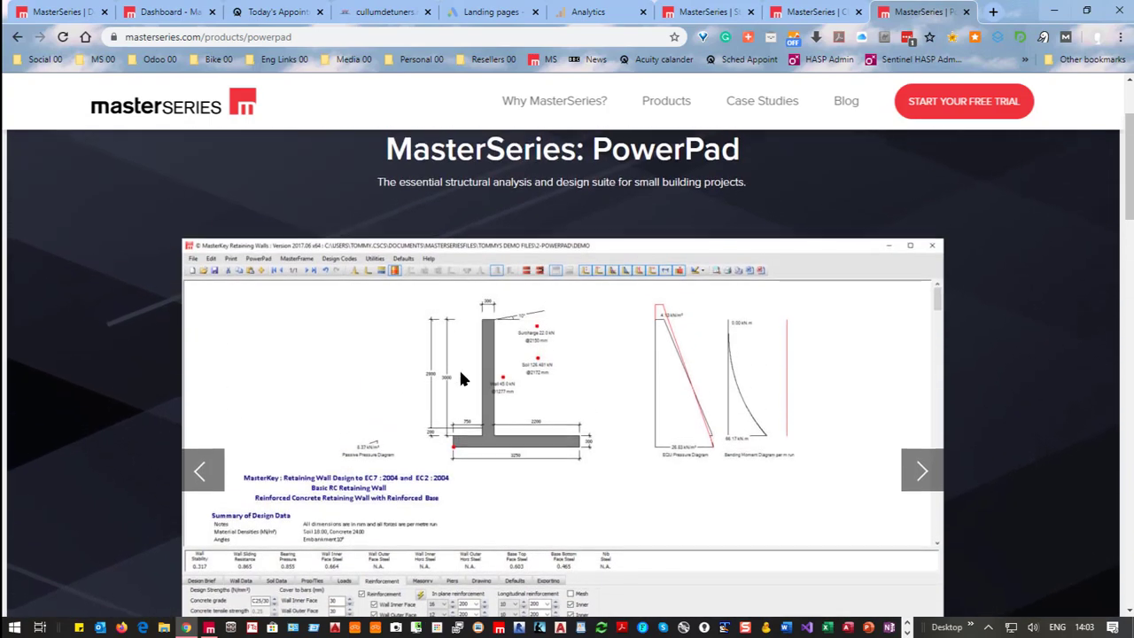
Step: Read the PowerPad overview and its Upgrades information, including the typical upgrades for retaining wall design
scroll(495, 529, down, 6)
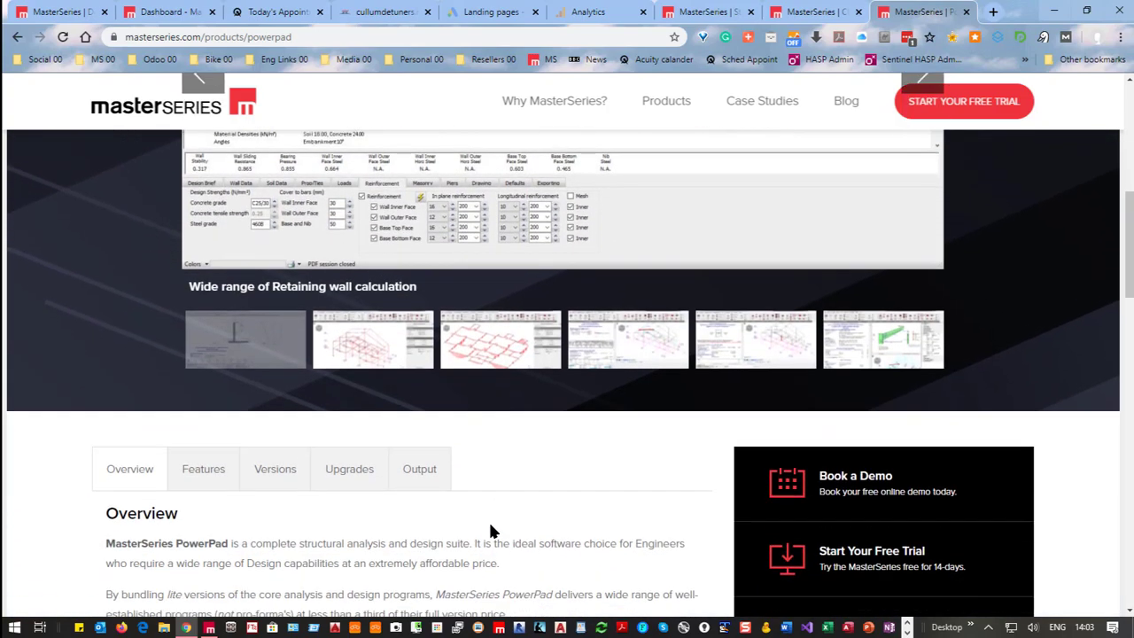
scroll(488, 523, down, 1)
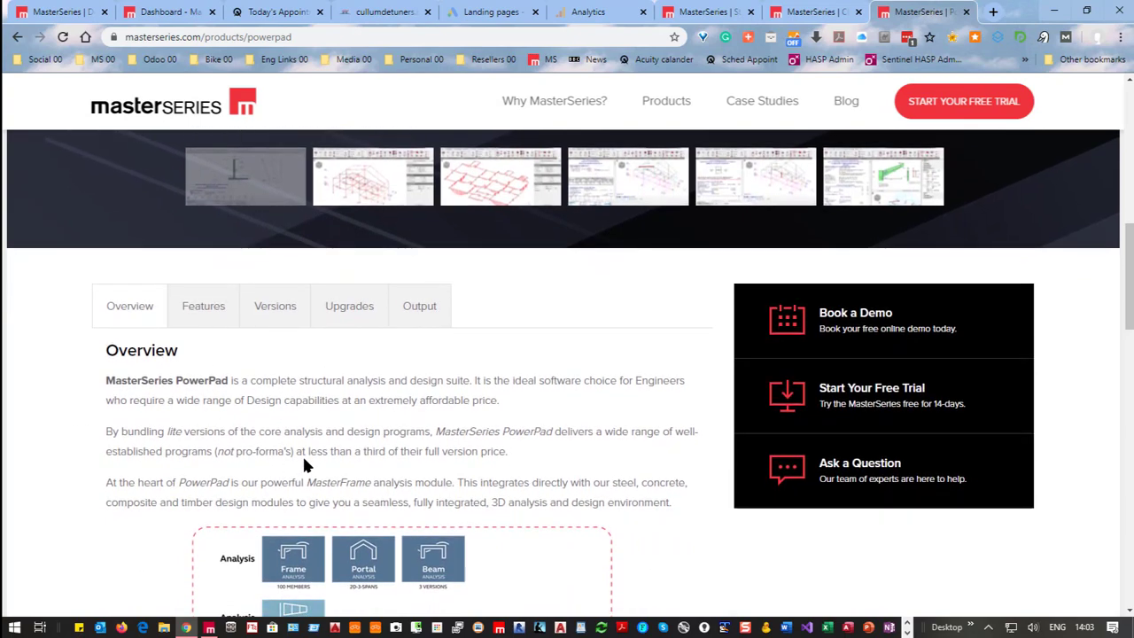
scroll(302, 457, down, 1)
scroll(304, 464, down, 3)
scroll(240, 393, up, 5)
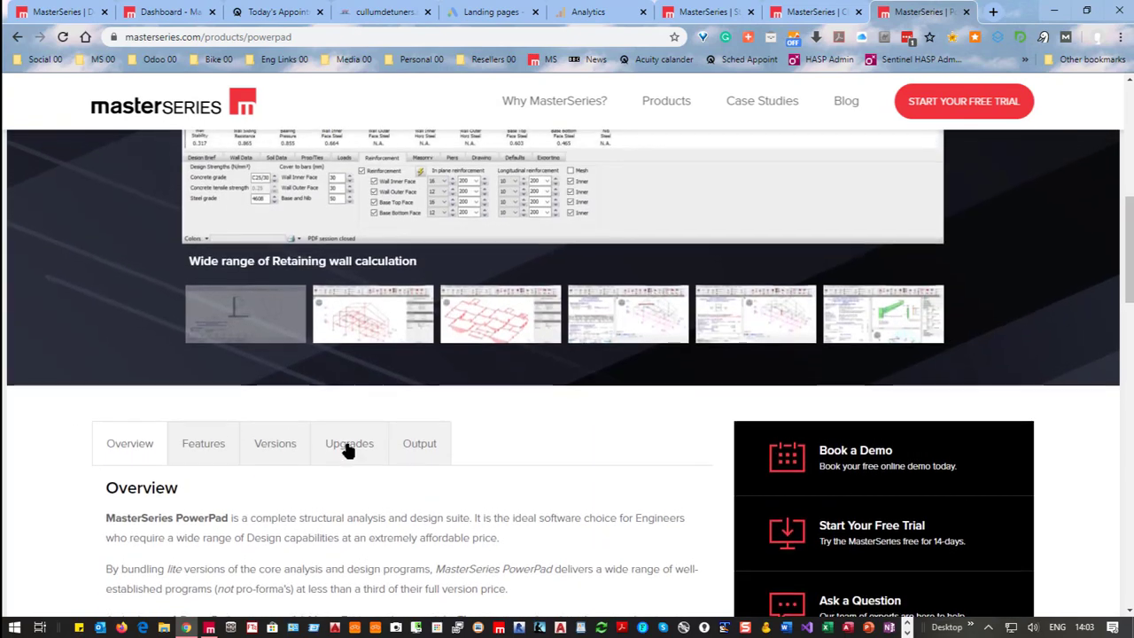
click(349, 445)
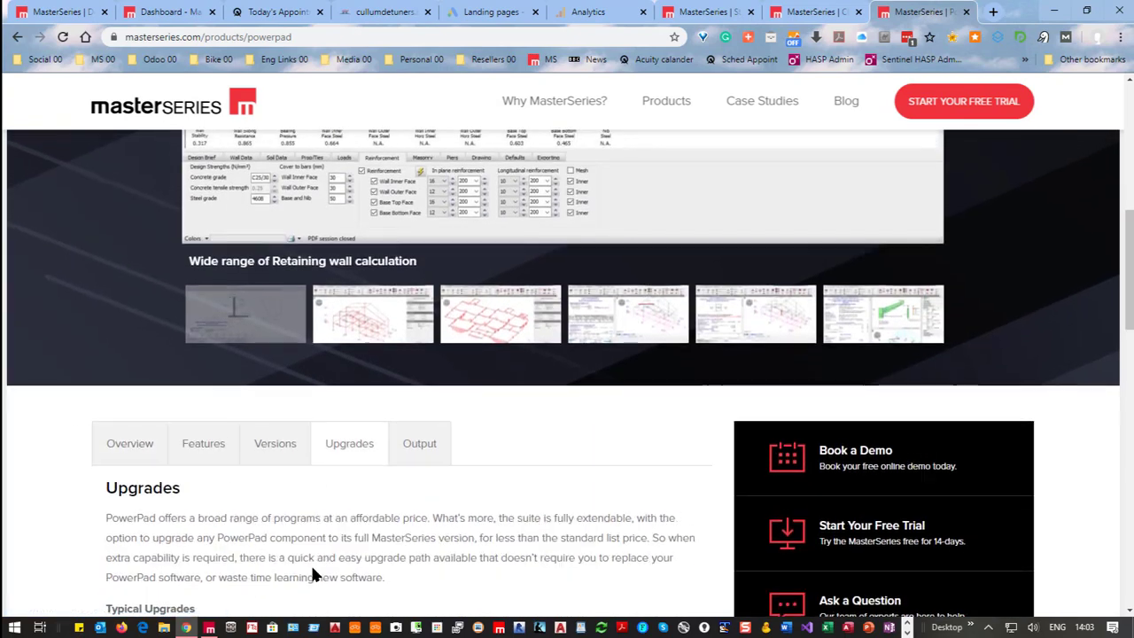
scroll(312, 574, down, 2)
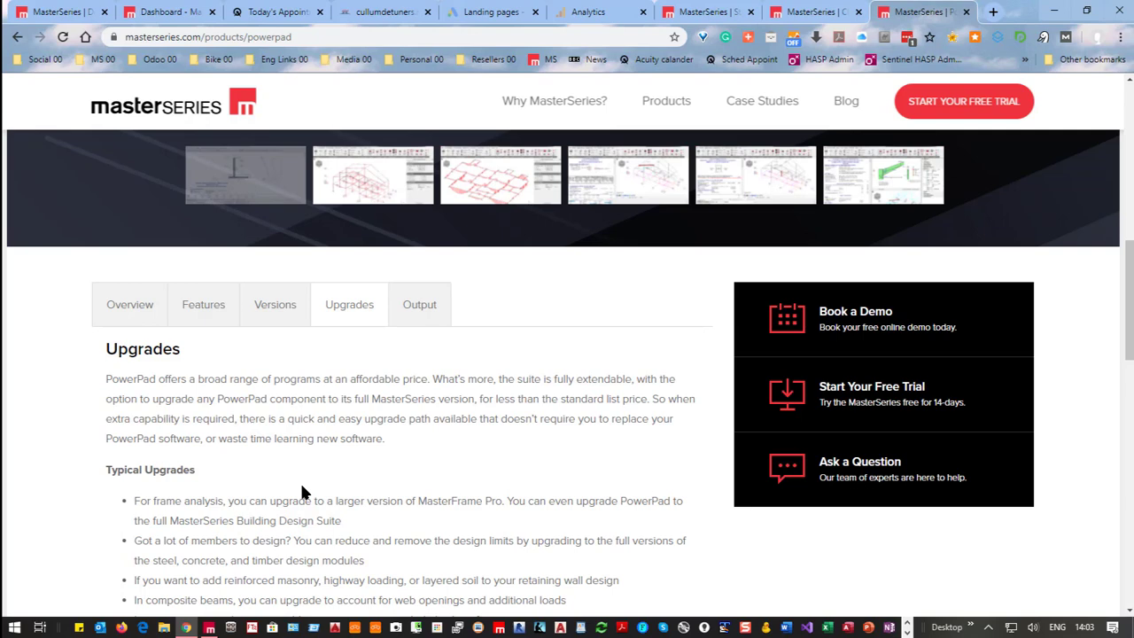
scroll(341, 384, up, 2)
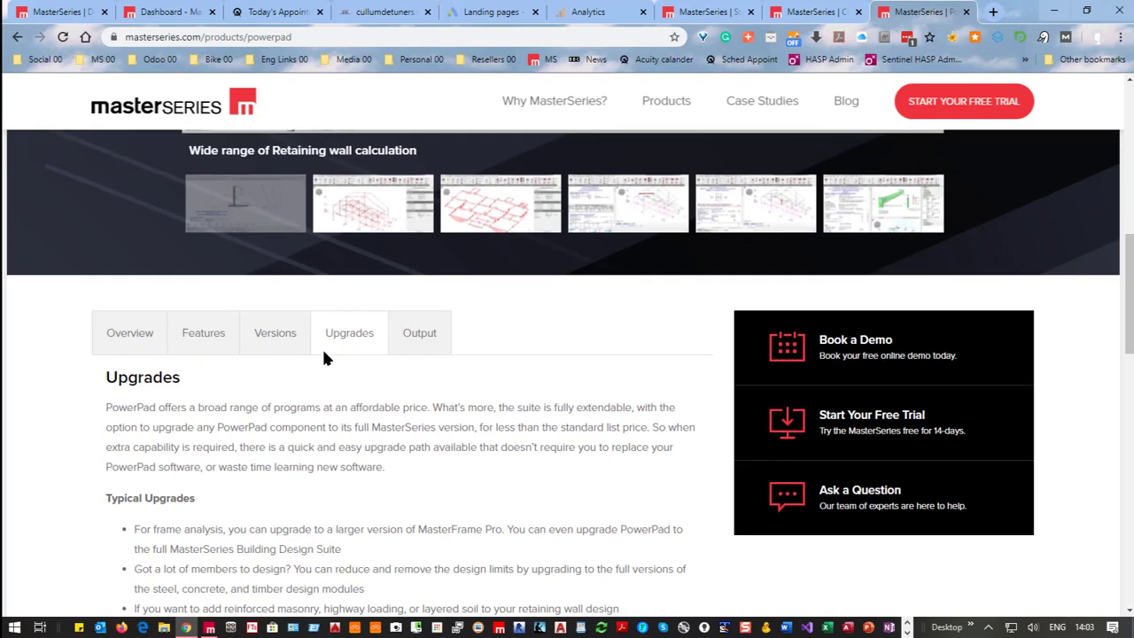
scroll(372, 403, down, 7)
scroll(205, 255, up, 3)
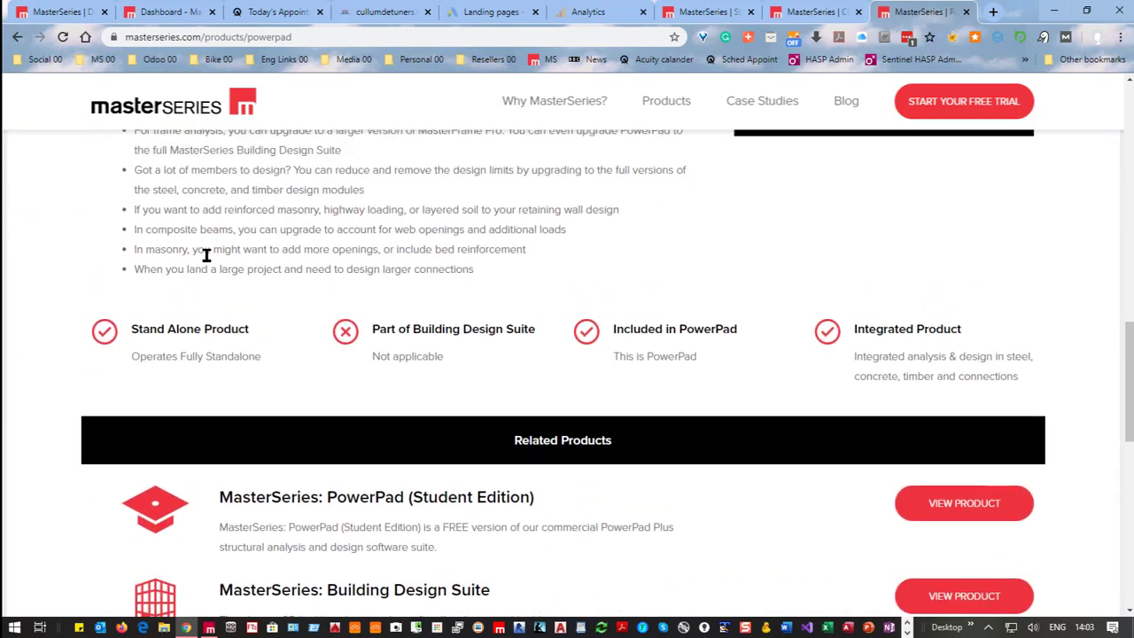
scroll(315, 223, up, 1)
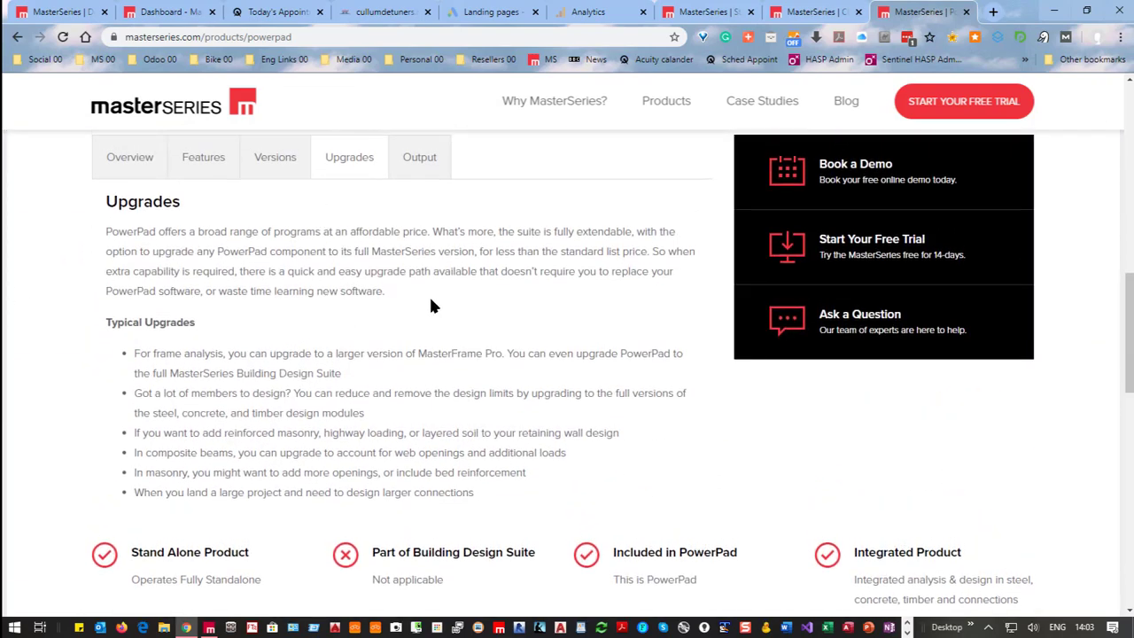
Step: View the PowerPad Versions information and the Output information with the DXF/DWG samples
click(282, 158)
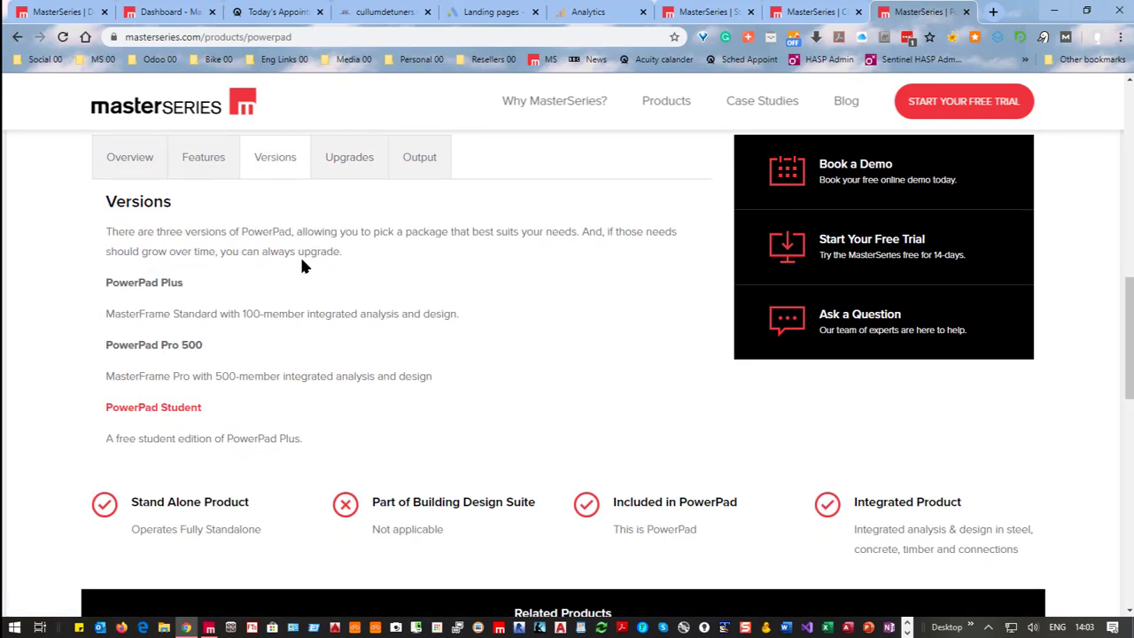
click(418, 164)
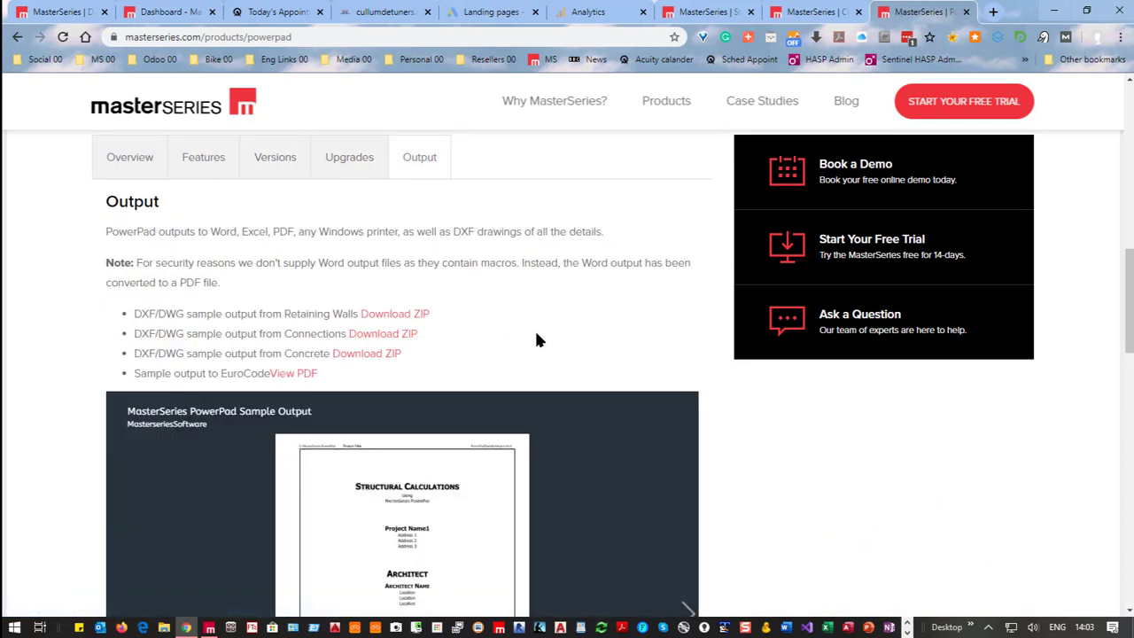
mouse_move(539, 401)
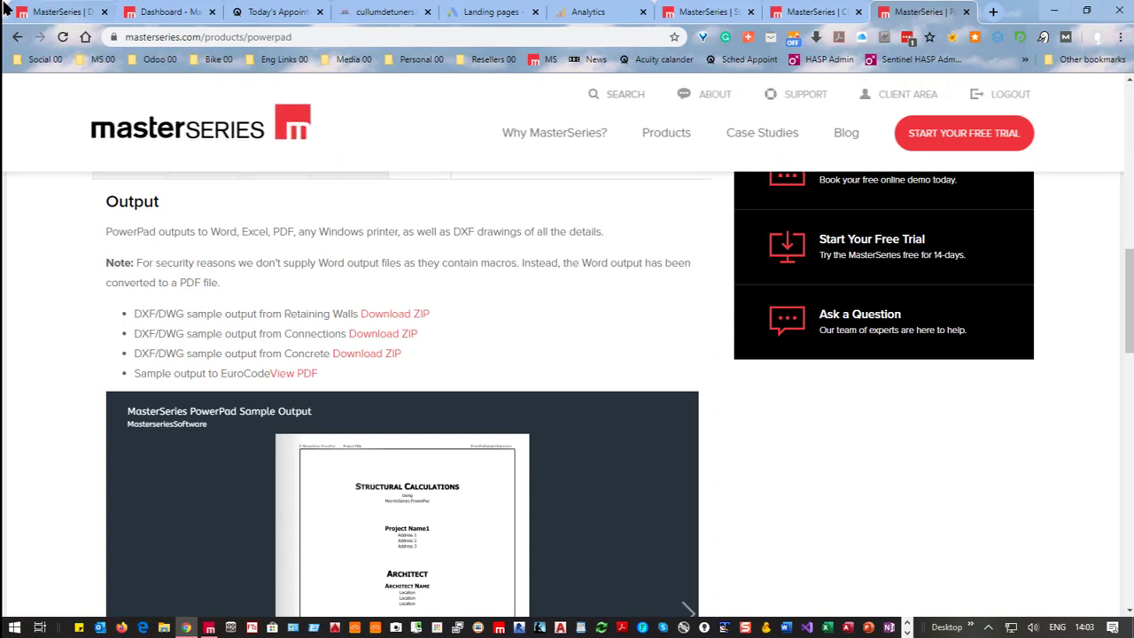
Step: Return to the MasterSeries home page and look through its featured products and customer support sections
click(191, 133)
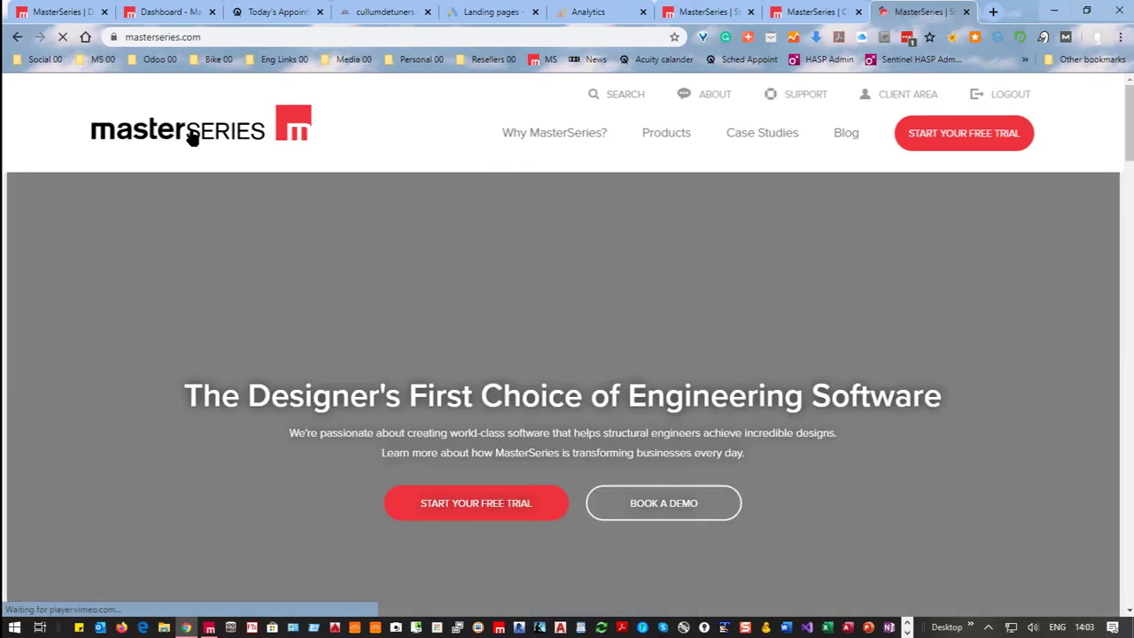
scroll(301, 184, down, 9)
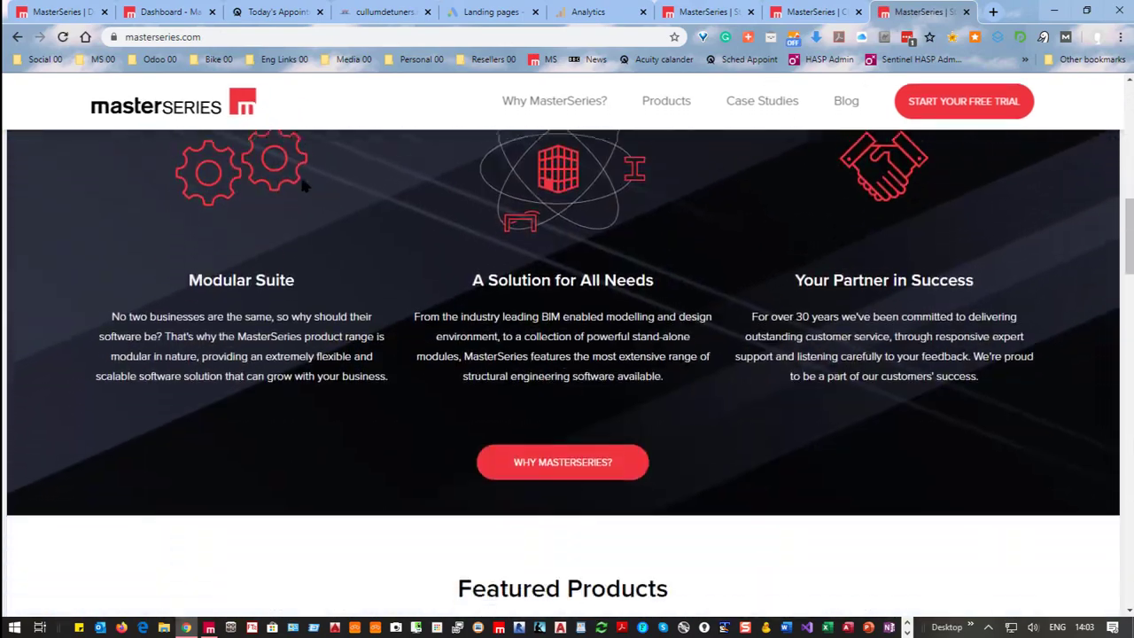
scroll(301, 184, up, 5)
scroll(301, 184, down, 8)
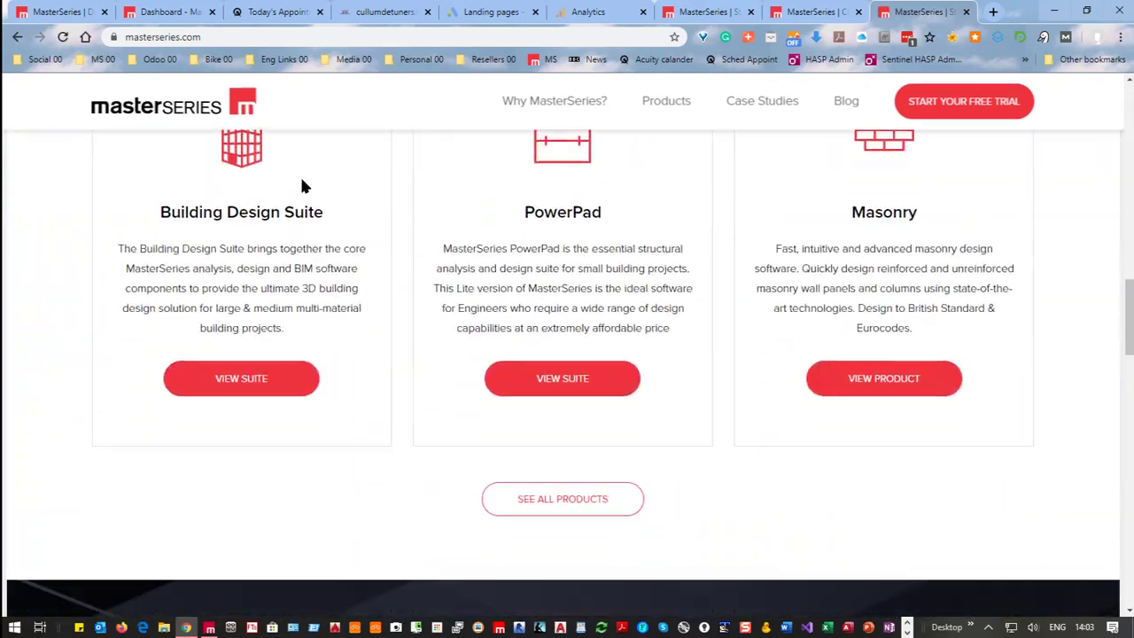
scroll(301, 184, up, 3)
scroll(301, 185, down, 10)
scroll(299, 184, up, 2)
scroll(298, 184, down, 4)
scroll(297, 183, down, 2)
scroll(297, 184, up, 2)
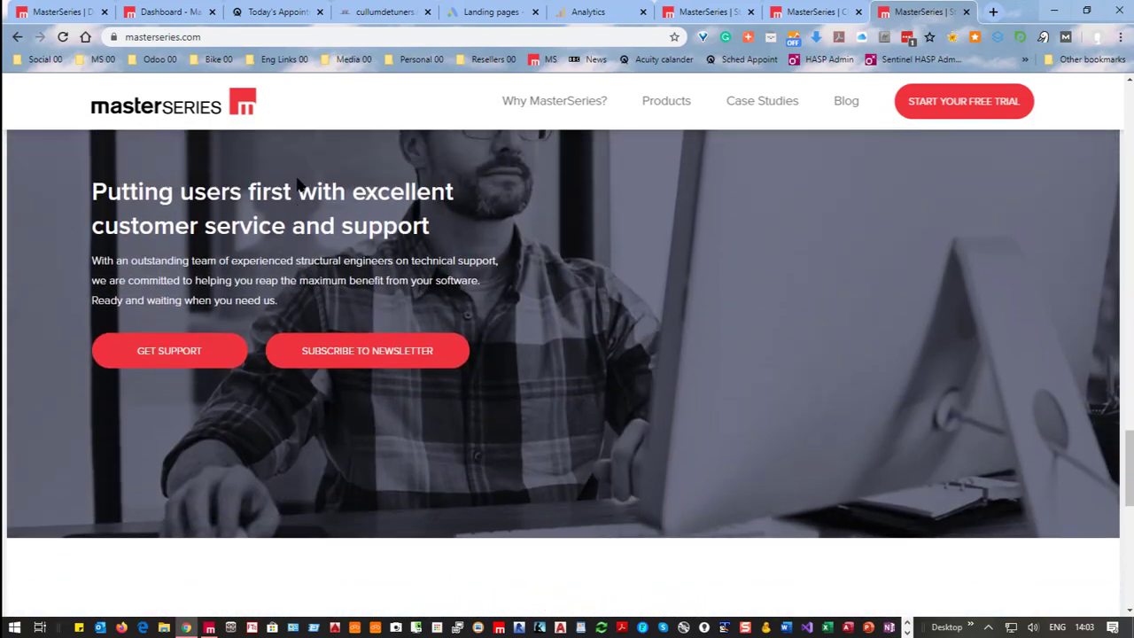